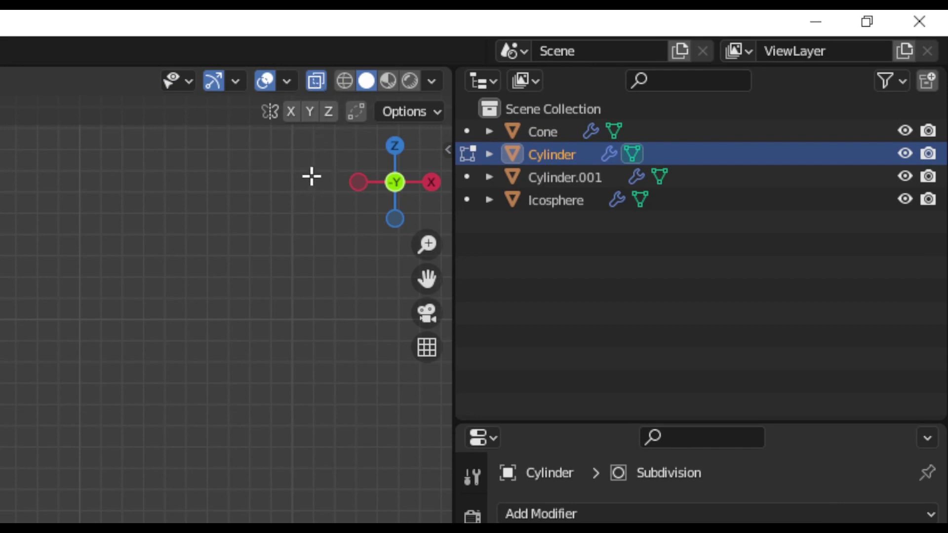
In X-ray display, select the upper edge vertices of the ferrule's wide middle band and move them up 0.06 m along Z
{"action": "left_click", "coordinate": [315, 81]}
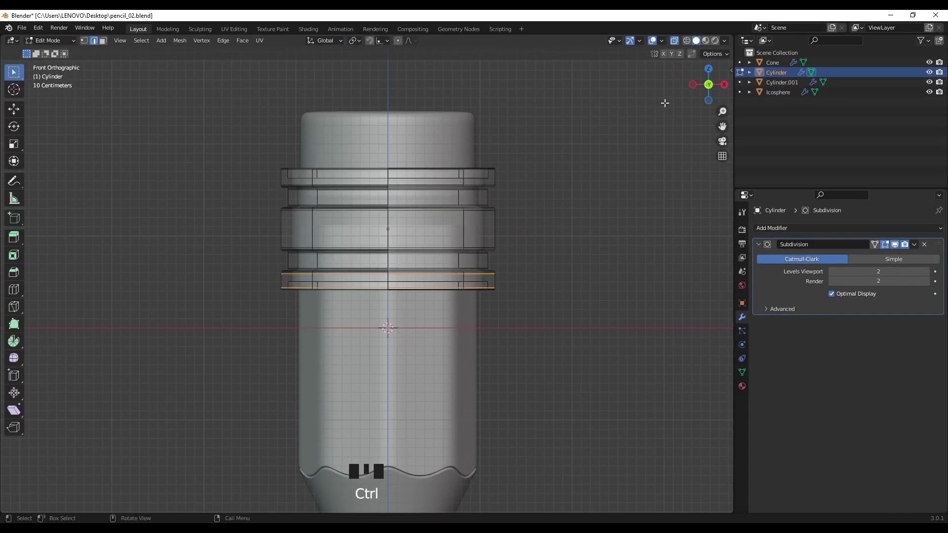
{"action": "middle_click_drag", "start_coordinate": [407, 218], "coordinate": [413, 237], "text": "shift"}
{"action": "scroll", "coordinate": [425, 228], "scroll_direction": "up", "scroll_amount": 1}
{"action": "key", "text": "1"}
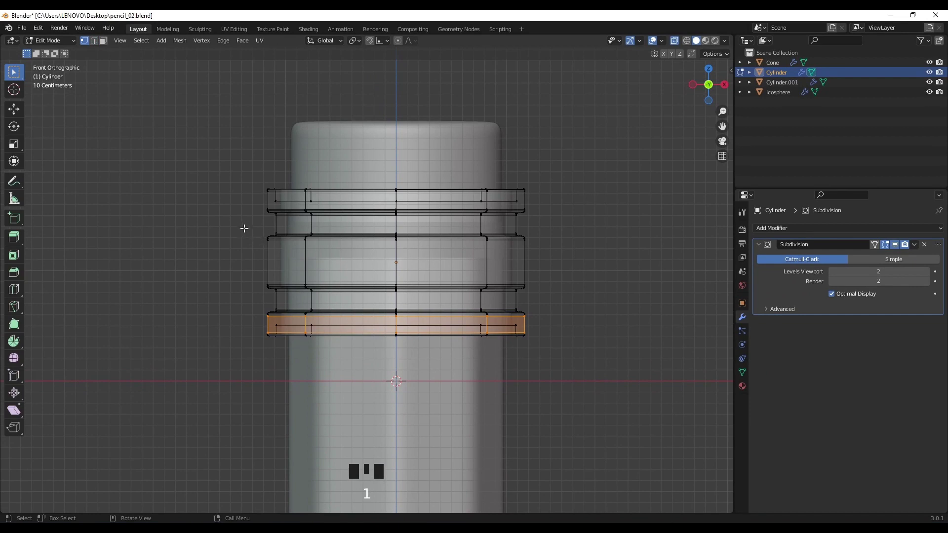
{"action": "left_click", "coordinate": [270, 238], "text": "alt"}
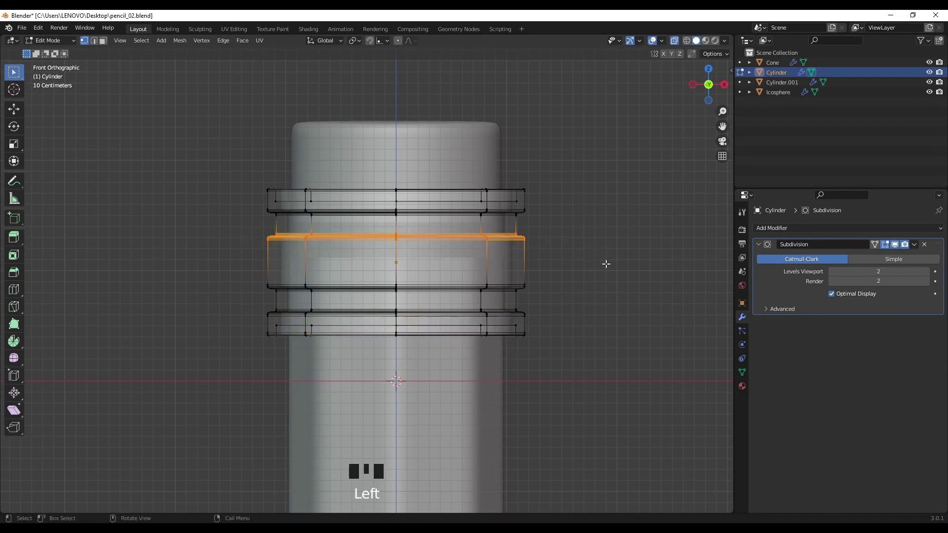
{"action": "key", "text": "g"}
{"action": "left_click", "coordinate": [548, 305]}
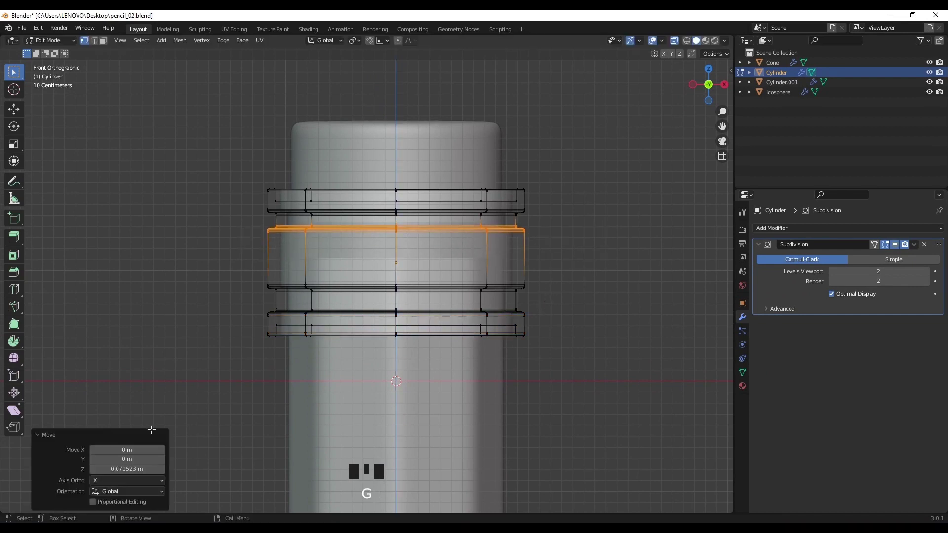
{"action": "left_click", "coordinate": [127, 469]}
{"action": "key", "text": "BackSpace"}
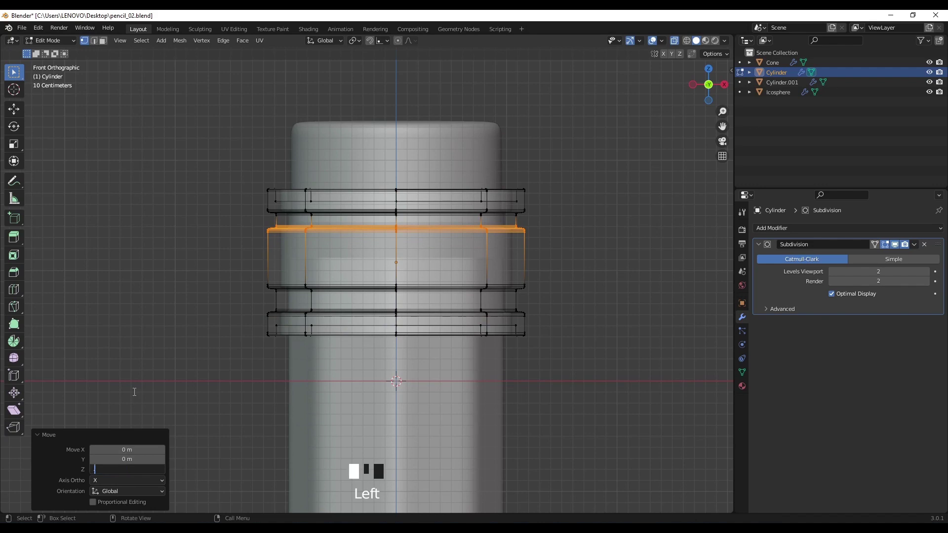
{"action": "type", "text": "0.06"}
{"action": "key", "text": "Return"}
Move the lower edge vertices of the ferrule's middle band by -0.06 m along Z, then return to Object Mode and deselect
{"action": "left_click_drag", "start_coordinate": [230, 274], "coordinate": [553, 312]}
{"action": "key", "text": "g"}
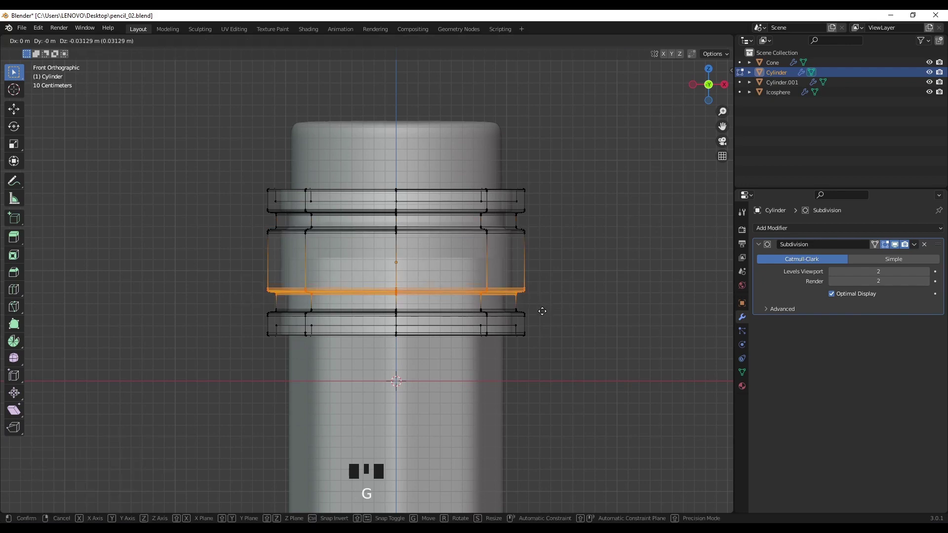
{"action": "key", "text": "z"}
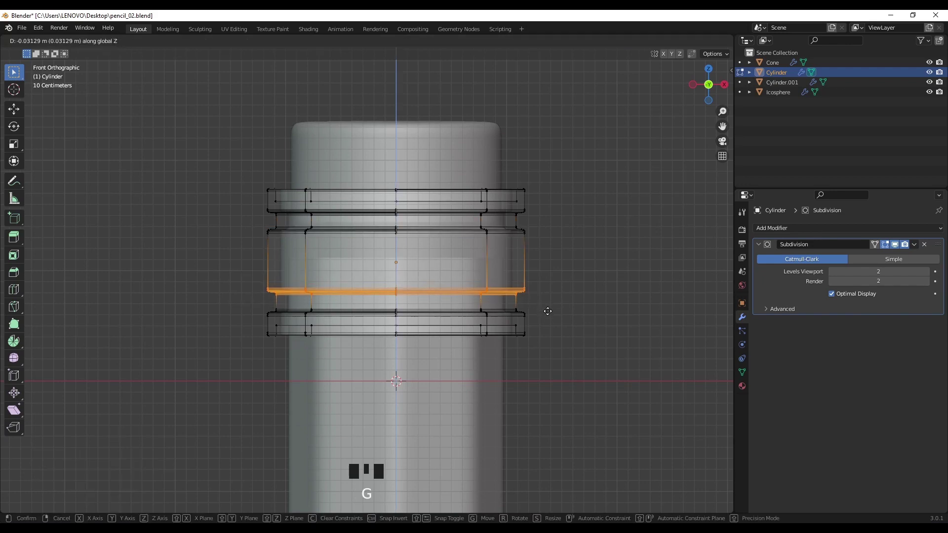
{"action": "left_click", "coordinate": [547, 311]}
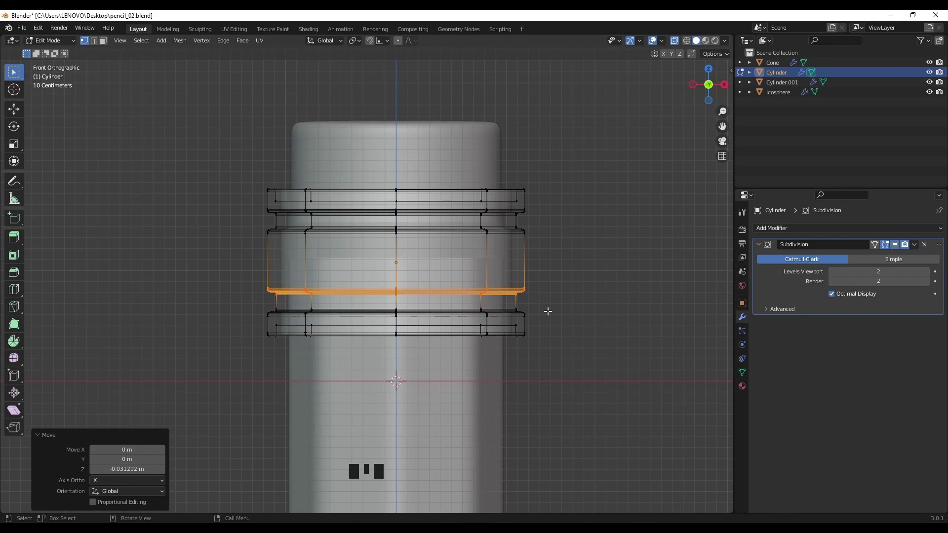
{"action": "left_click", "coordinate": [127, 469]}
{"action": "key", "text": "BackSpace"}
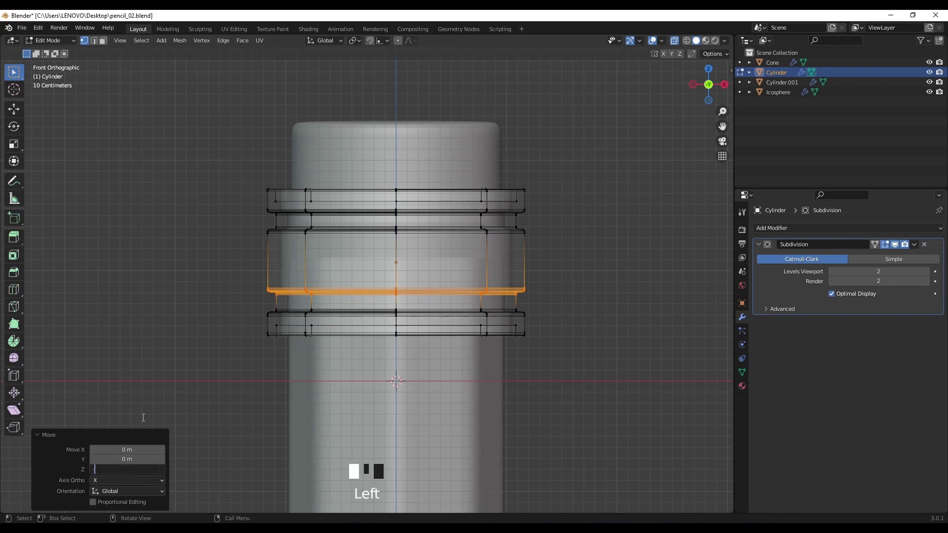
{"action": "left_click", "coordinate": [143, 417]}
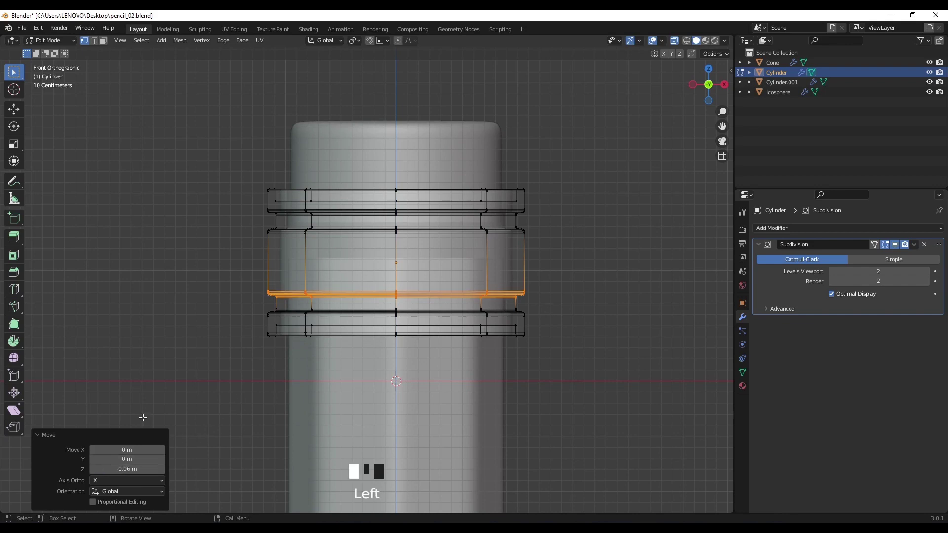
{"action": "left_click", "coordinate": [227, 326]}
{"action": "scroll", "coordinate": [227, 326], "scroll_direction": "down", "scroll_amount": 3}
{"action": "middle_click_drag", "start_coordinate": [228, 331], "coordinate": [226, 326], "text": "shift"}
{"action": "key", "text": "Tab"}
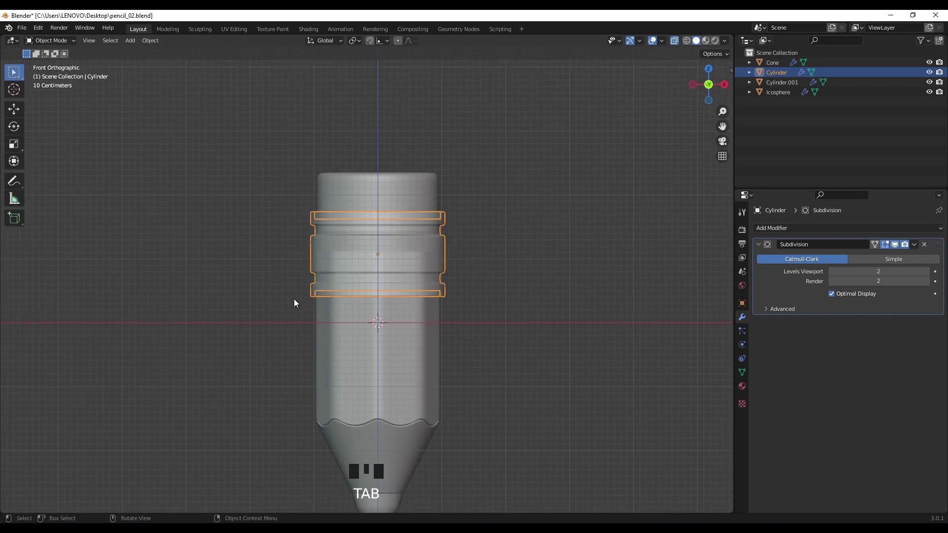
{"action": "scroll", "coordinate": [302, 317], "scroll_direction": "up", "scroll_amount": 2}
{"action": "middle_click_drag", "start_coordinate": [307, 342], "coordinate": [316, 318], "text": "shift"}
{"action": "left_click", "coordinate": [513, 331]}
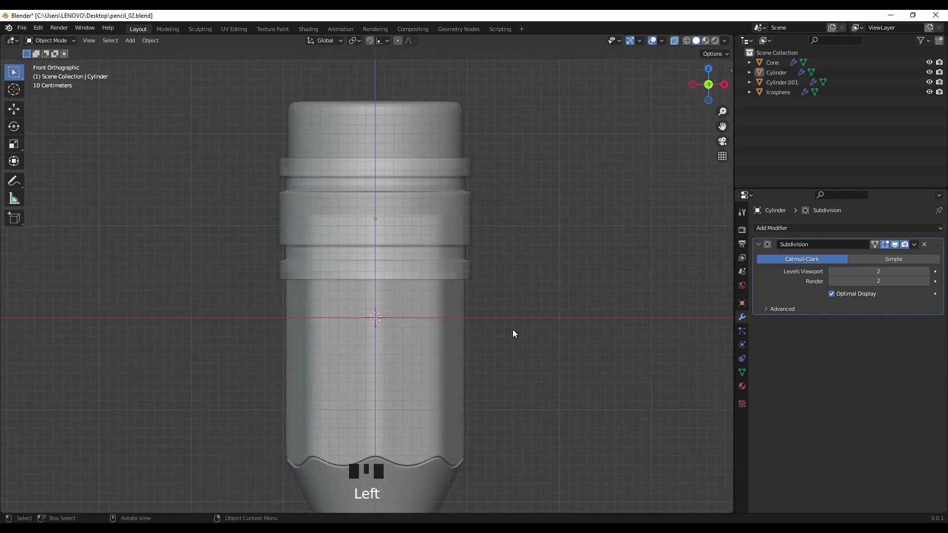
Edit the pencil's lead tip mesh, selecting all vertices below its top rim and scaling them uniformly to about 0.731
{"action": "scroll", "coordinate": [513, 348], "scroll_direction": "down", "scroll_amount": 2}
{"action": "mouse_move", "coordinate": [514, 348]}
{"action": "middle_mouse_down", "text": "shift"}
{"action": "mouse_move", "coordinate": [507, 223]}
{"action": "mouse_move", "coordinate": [493, 252]}
{"action": "middle_mouse_up", "text": "shift"}
{"action": "scroll", "coordinate": [421, 341], "scroll_direction": "up", "scroll_amount": 4}
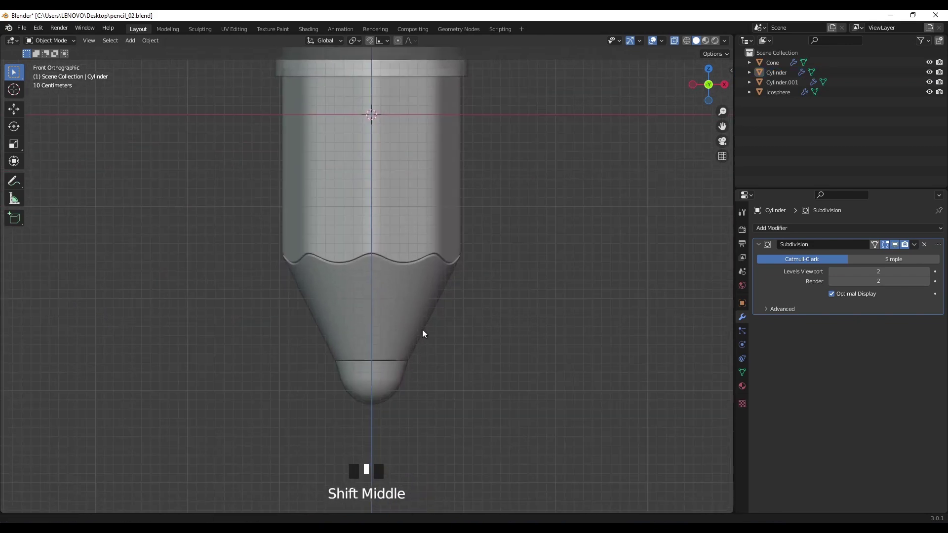
{"action": "middle_click_drag", "start_coordinate": [404, 324], "coordinate": [453, 311], "text": "shift"}
{"action": "left_click", "coordinate": [447, 339]}
{"action": "scroll", "coordinate": [454, 316], "scroll_direction": "down", "scroll_amount": 1}
{"action": "key", "text": "Tab"}
{"action": "scroll", "coordinate": [391, 344], "scroll_direction": "up", "scroll_amount": 2}
{"action": "middle_click_drag", "start_coordinate": [391, 344], "coordinate": [390, 304], "text": "shift"}
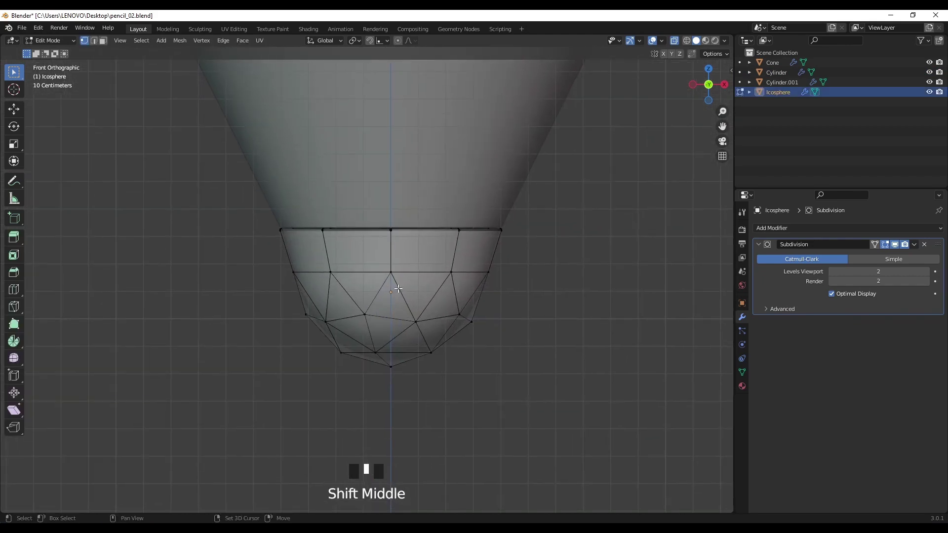
{"action": "left_click_drag", "start_coordinate": [264, 264], "coordinate": [543, 392]}
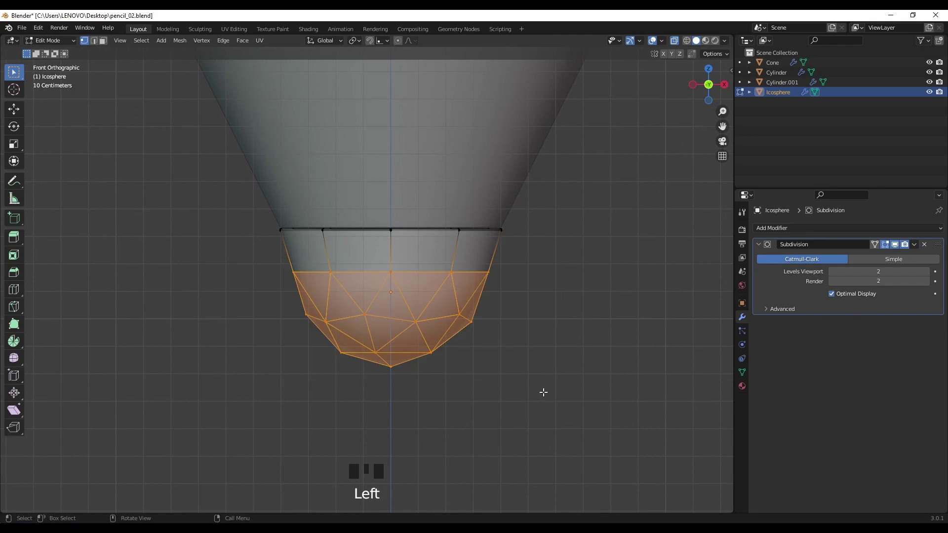
{"action": "key", "text": "s"}
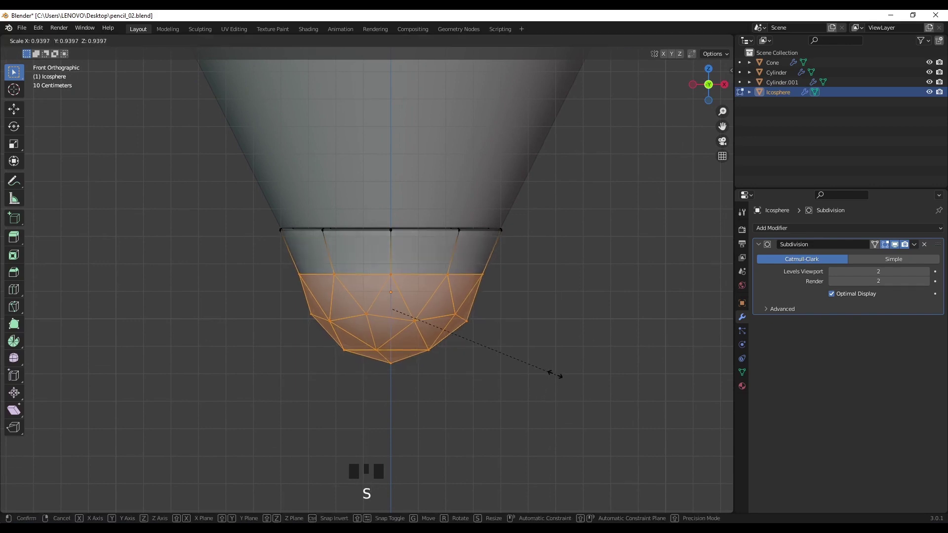
{"action": "left_click", "coordinate": [521, 355]}
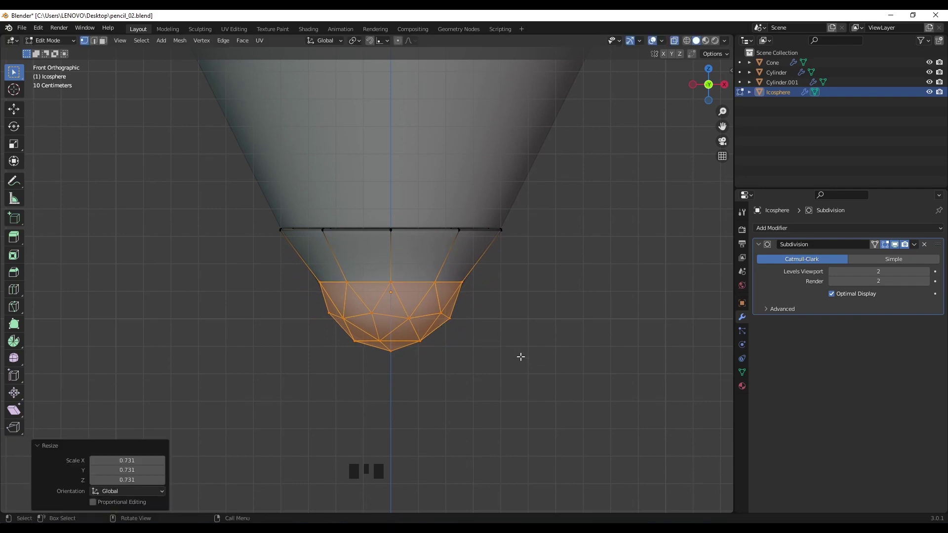
Lower the selected tip vertices about 0.185 m along Z, scale them to about 0.919, and lower them about 0.016 m more
{"action": "key", "text": "g"}
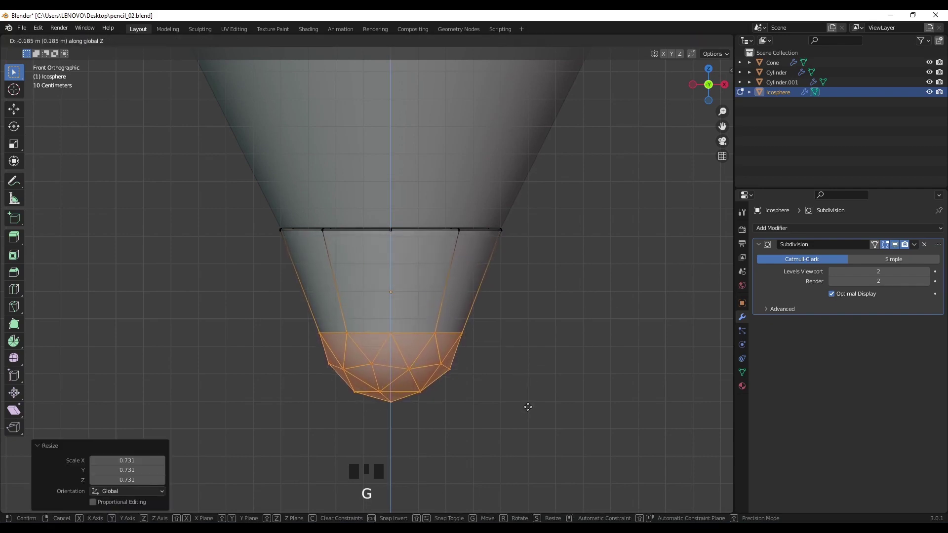
{"action": "left_click", "coordinate": [527, 406]}
{"action": "key", "text": "s"}
{"action": "left_click", "coordinate": [546, 390]}
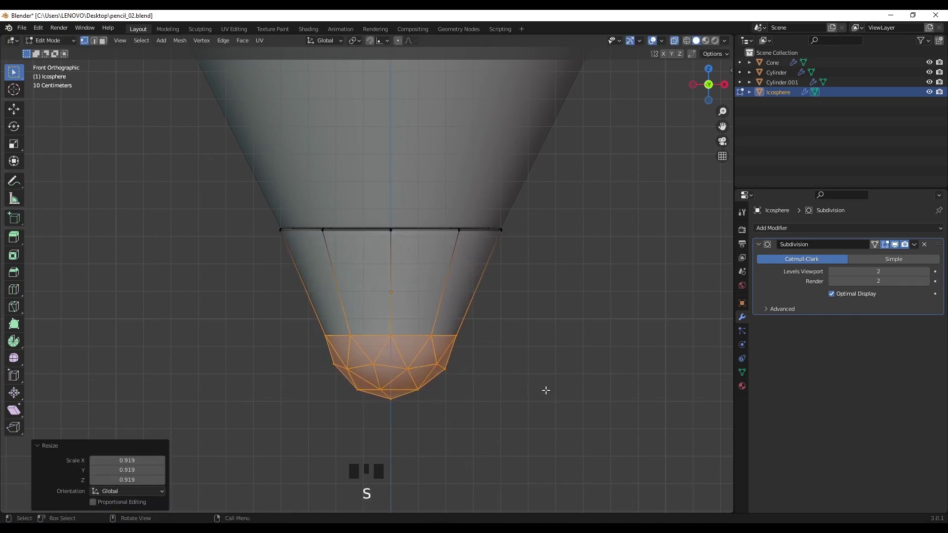
{"action": "key", "text": "g"}
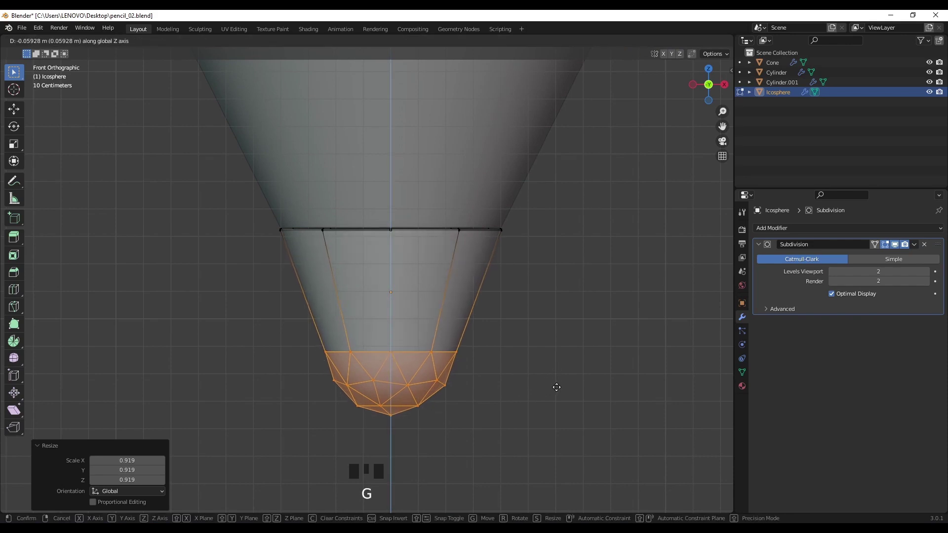
{"action": "left_click", "coordinate": [522, 350]}
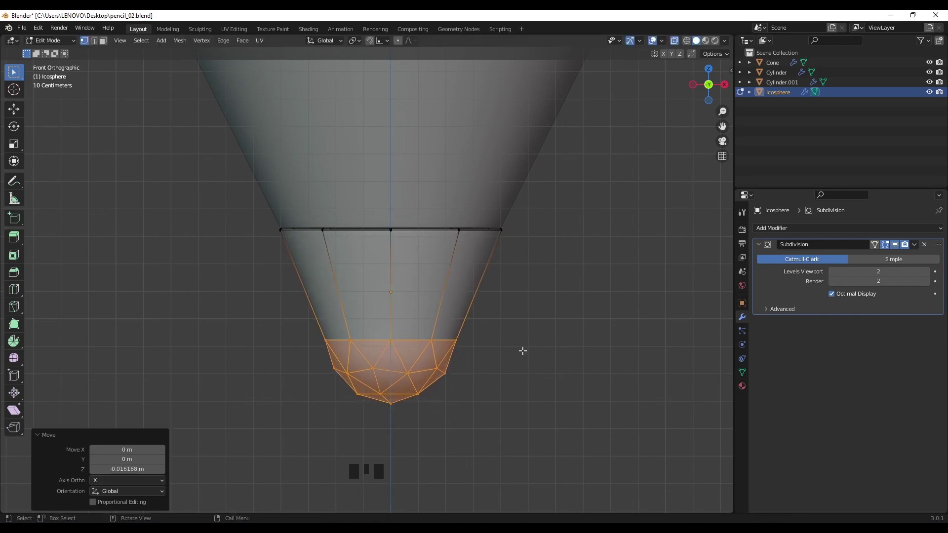
Finish editing the lead tip, turn off X-ray display and deselect everything
{"action": "scroll", "coordinate": [523, 350], "scroll_direction": "down", "scroll_amount": 4}
{"action": "mouse_move", "coordinate": [488, 321]}
{"action": "middle_mouse_down", "text": "shift"}
{"action": "mouse_move", "coordinate": [488, 313]}
{"action": "mouse_move", "coordinate": [484, 395]}
{"action": "middle_mouse_up", "text": "shift"}
{"action": "key", "text": "Tab"}
{"action": "scroll", "coordinate": [477, 322], "scroll_direction": "down", "scroll_amount": 3}
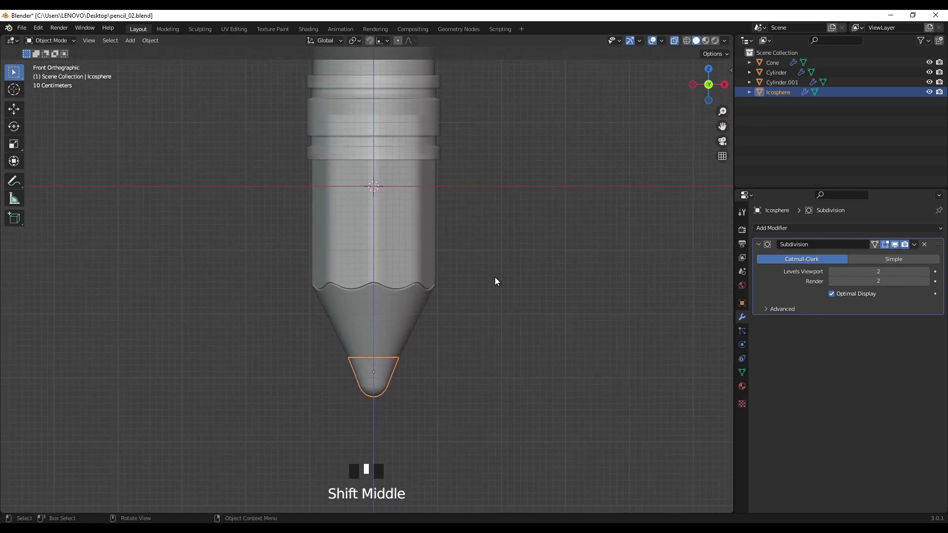
{"action": "key", "text": "alt+z"}
{"action": "scroll", "coordinate": [482, 273], "scroll_direction": "down", "scroll_amount": 1}
{"action": "left_click", "coordinate": [491, 273]}
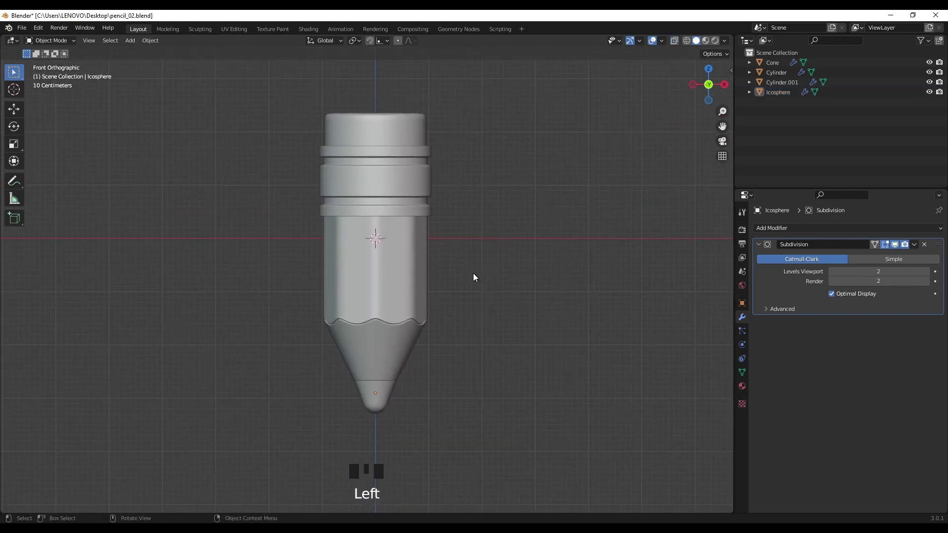
Check the pencil's separate parts one by one and the apply option of the eraser's Subdivision modifier
{"action": "scroll", "coordinate": [444, 325], "scroll_direction": "up", "scroll_amount": 2}
{"action": "middle_click_drag", "start_coordinate": [471, 274], "coordinate": [486, 288], "text": "shift"}
{"action": "scroll", "coordinate": [473, 282], "scroll_direction": "down", "scroll_amount": 1}
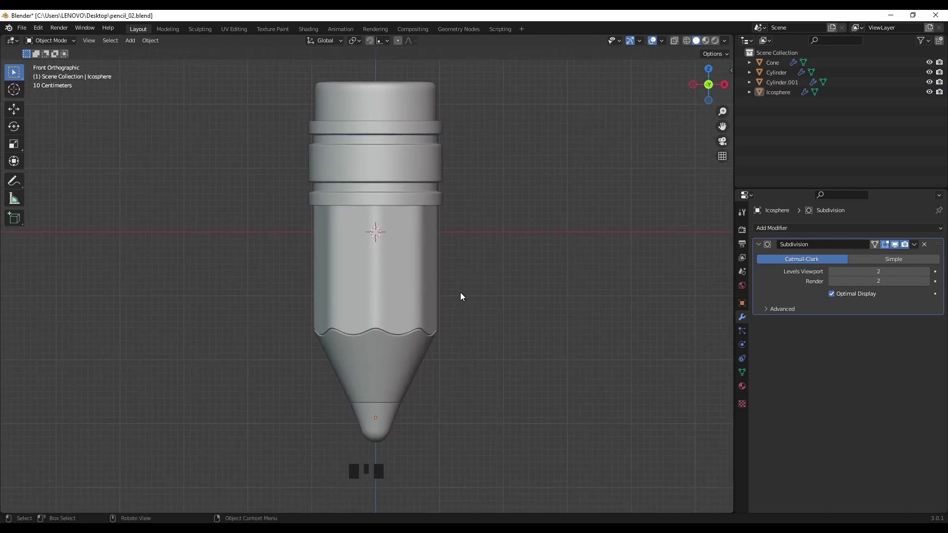
{"action": "mouse_move", "coordinate": [461, 295]}
{"action": "middle_mouse_down", "text": "shift"}
{"action": "mouse_move", "coordinate": [477, 281]}
{"action": "mouse_move", "coordinate": [469, 285]}
{"action": "middle_mouse_up", "text": "shift"}
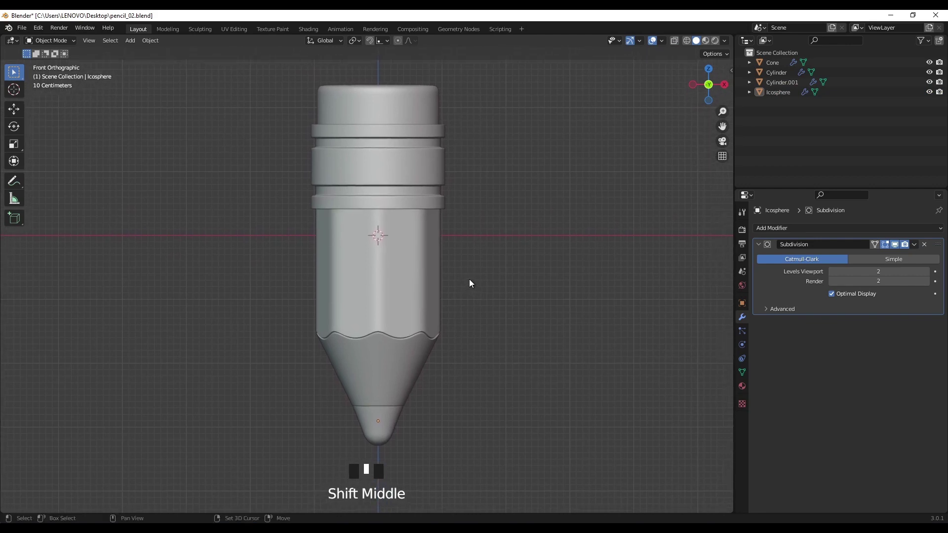
{"action": "left_click_drag", "start_coordinate": [268, 76], "coordinate": [495, 430]}
{"action": "left_click", "coordinate": [505, 366]}
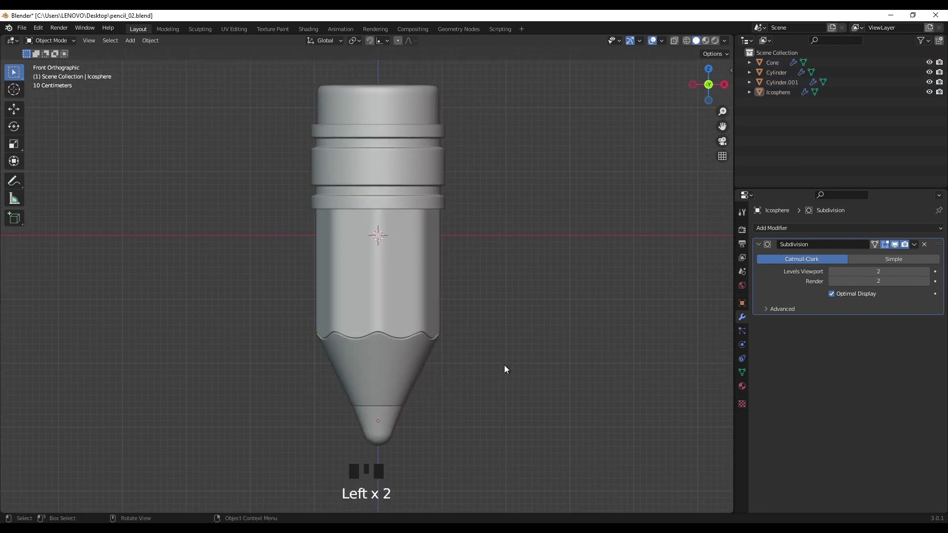
{"action": "left_click", "coordinate": [406, 116]}
{"action": "left_click", "coordinate": [404, 151]}
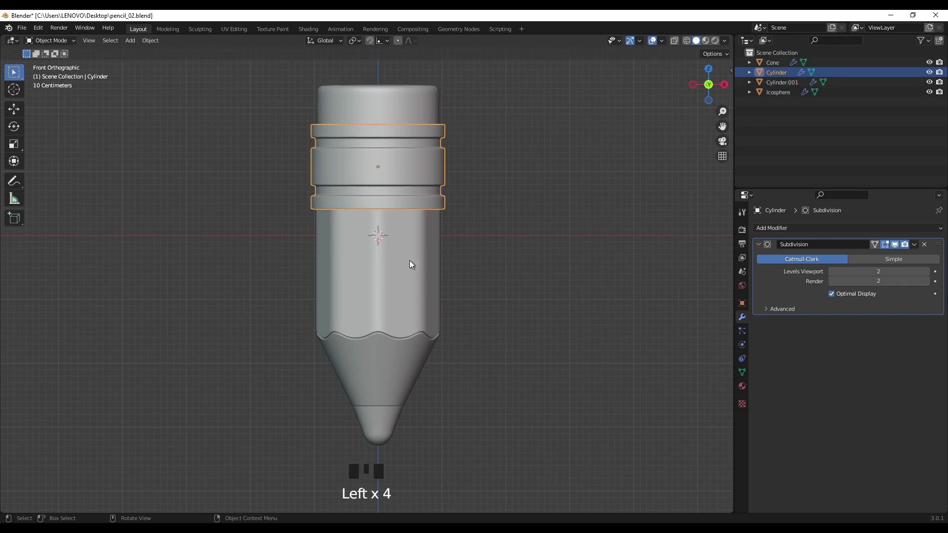
{"action": "left_click", "coordinate": [409, 261]}
{"action": "left_click", "coordinate": [401, 113]}
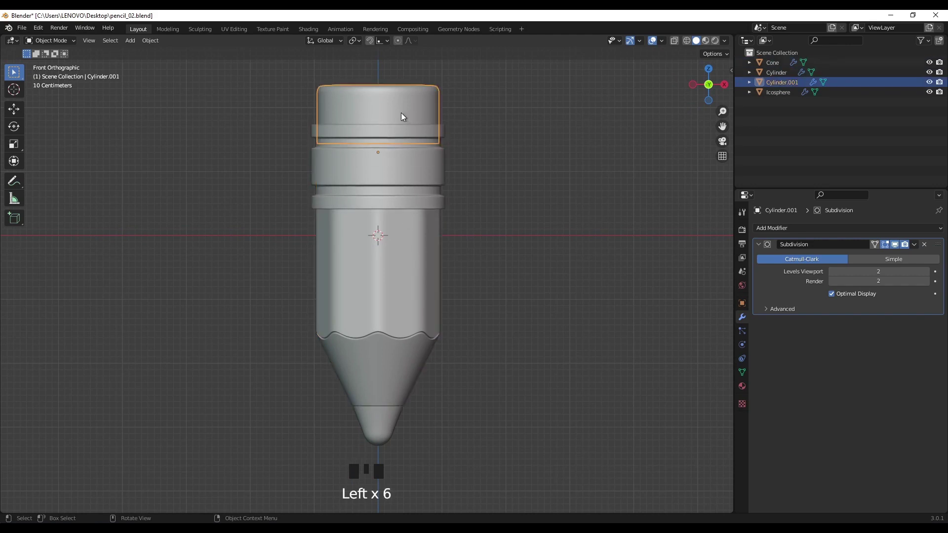
{"action": "left_click", "coordinate": [914, 245]}
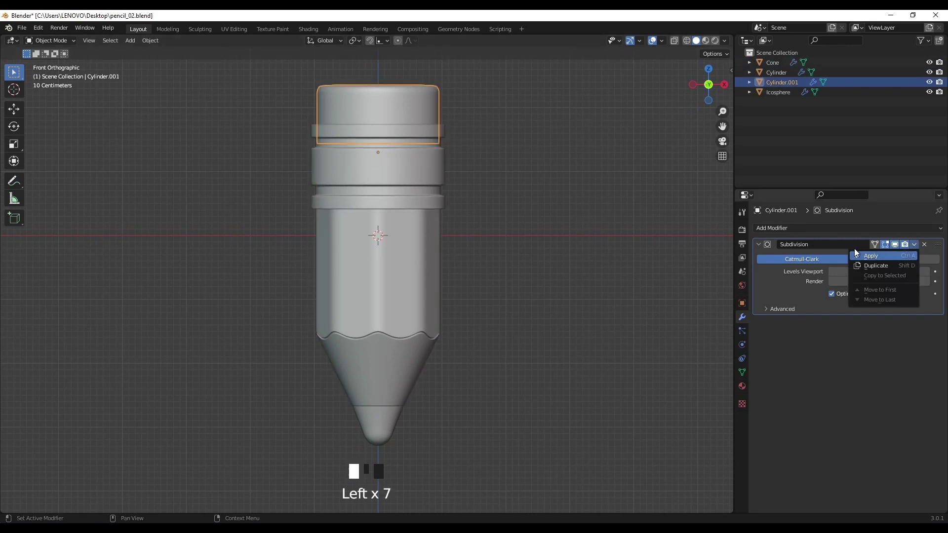
{"action": "left_click", "coordinate": [834, 347]}
{"action": "left_click", "coordinate": [914, 245]}
{"action": "left_click", "coordinate": [782, 263]}
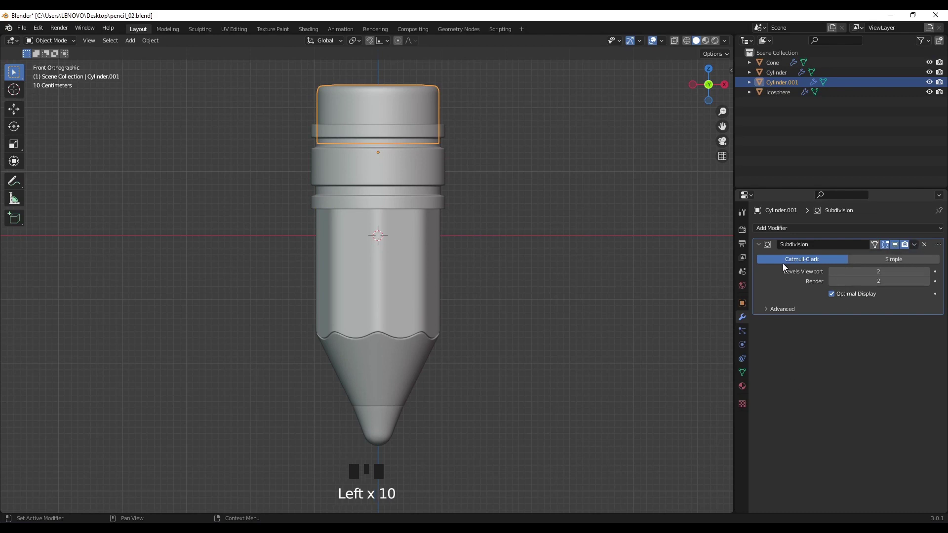
{"action": "left_click", "coordinate": [590, 228]}
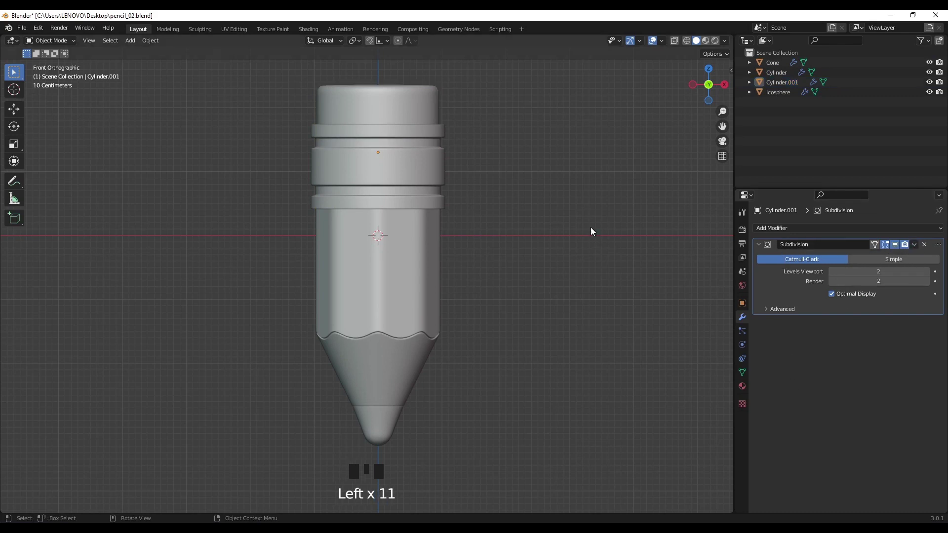
Select all the pencil parts and set up a Wavefront OBJ export, revealing its geometry options
{"action": "mouse_move", "coordinate": [469, 86]}
{"action": "left_mouse_down"}
{"action": "mouse_move", "coordinate": [439, 177]}
{"action": "mouse_move", "coordinate": [235, 433]}
{"action": "left_mouse_up"}
{"action": "left_click", "coordinate": [21, 28]}
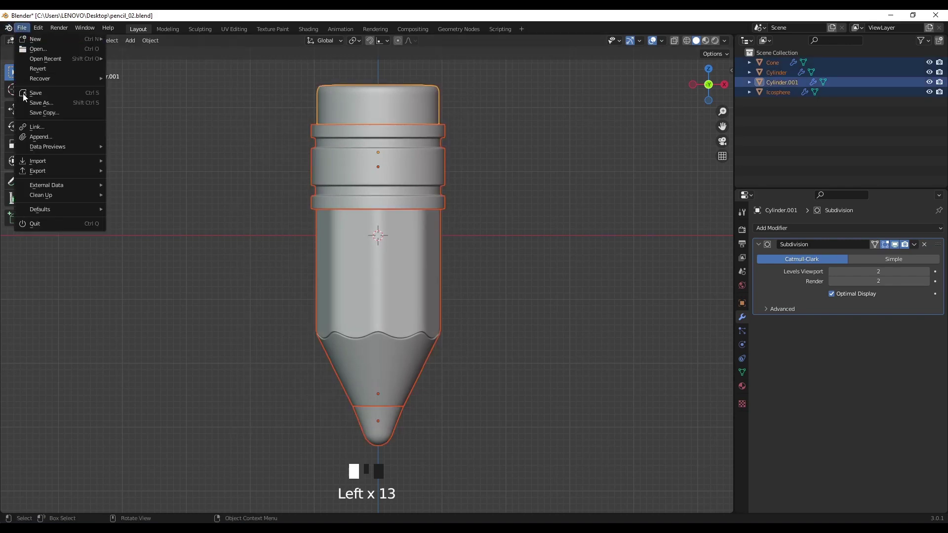
{"action": "mouse_move", "coordinate": [38, 171]}
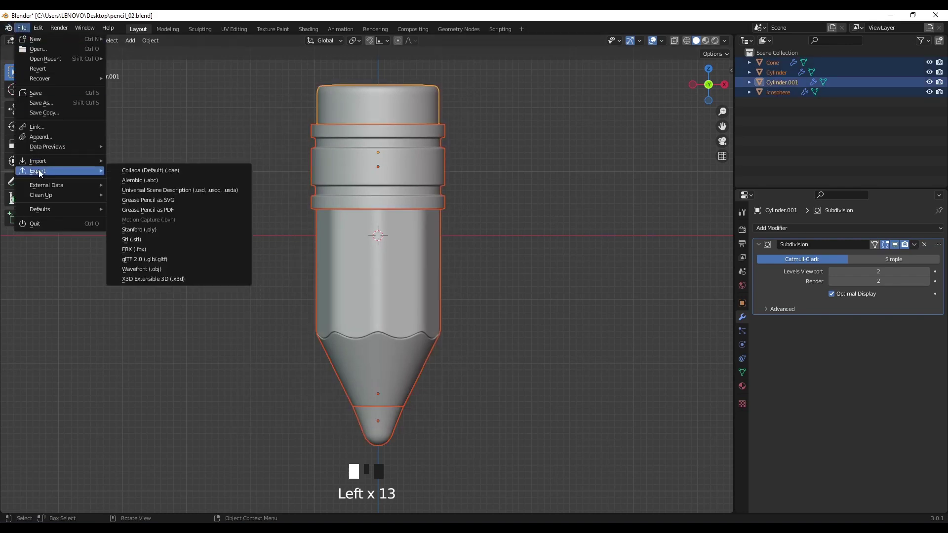
{"action": "left_click", "coordinate": [167, 268]}
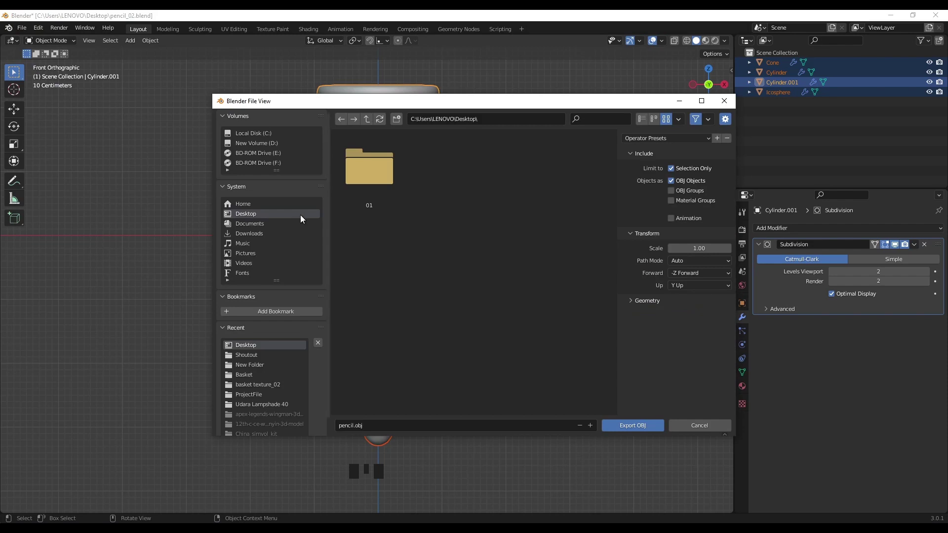
{"action": "left_click_drag", "start_coordinate": [437, 109], "coordinate": [381, 92]}
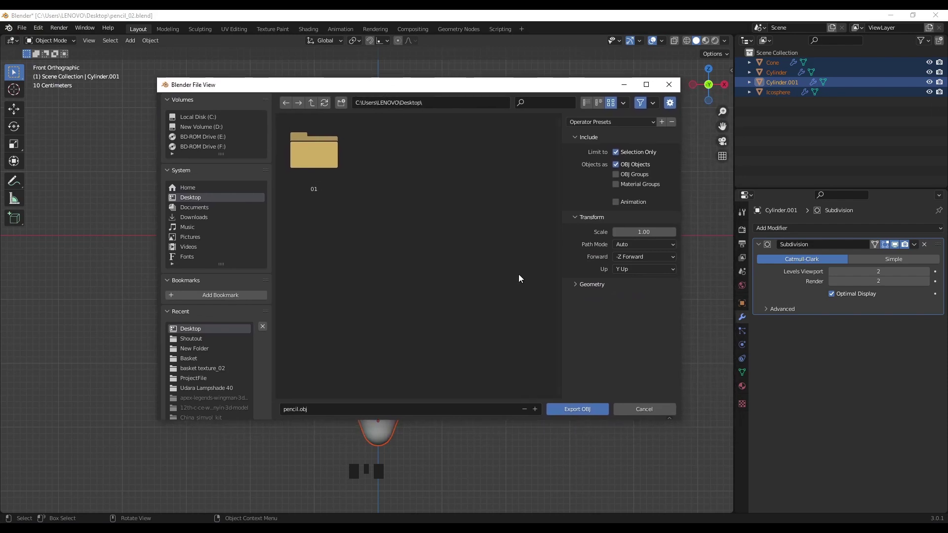
{"action": "left_click", "coordinate": [580, 285]}
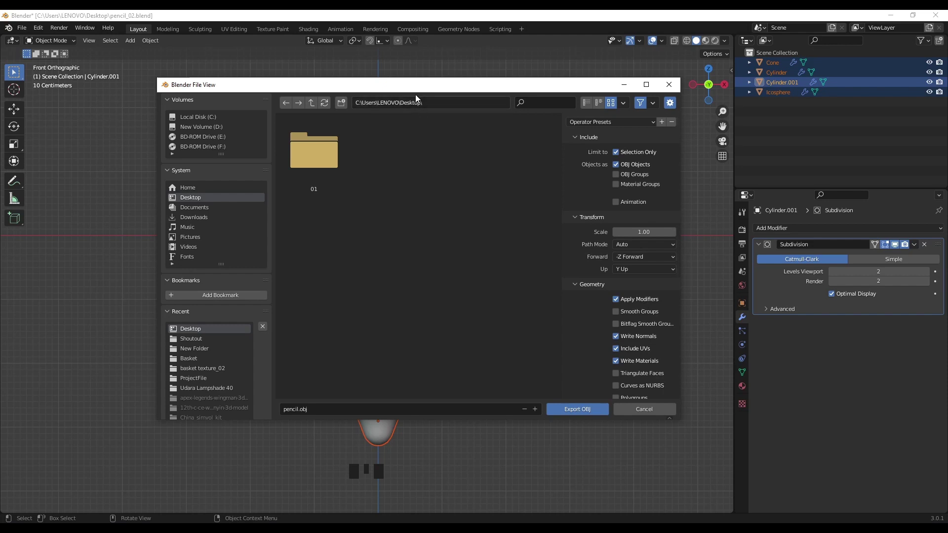
Turn off the Selection Only limit for the OBJ export
{"action": "left_click_drag", "start_coordinate": [413, 88], "coordinate": [399, 89]}
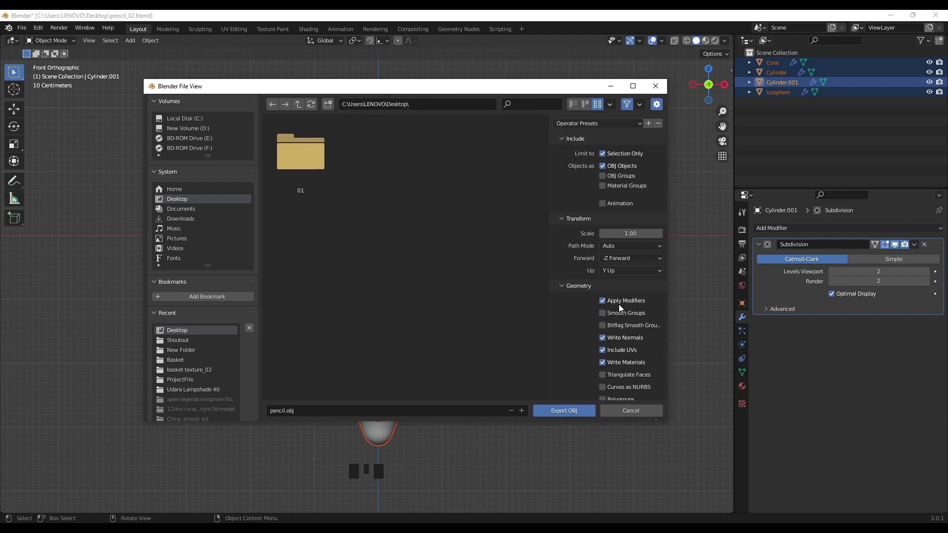
{"action": "left_click_drag", "start_coordinate": [471, 92], "coordinate": [468, 92]}
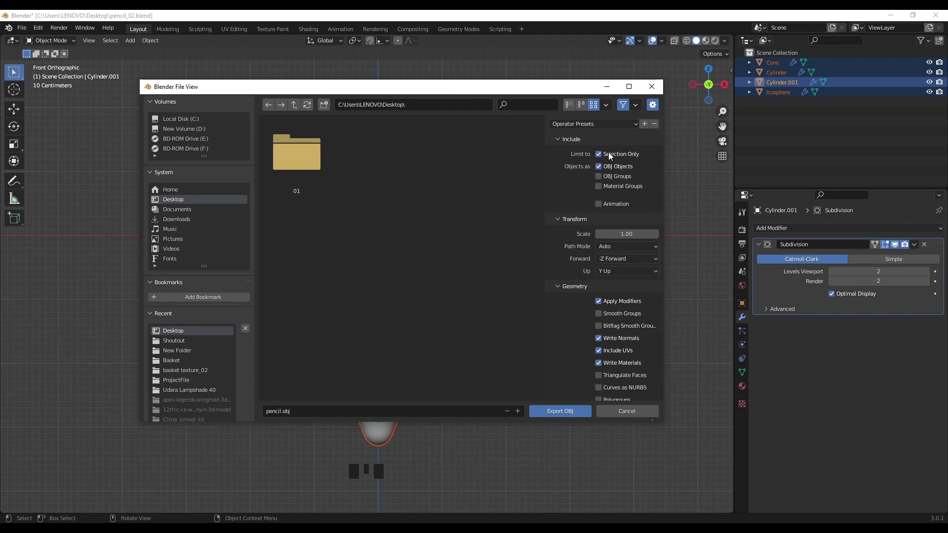
{"action": "left_click_drag", "start_coordinate": [314, 89], "coordinate": [690, 96]}
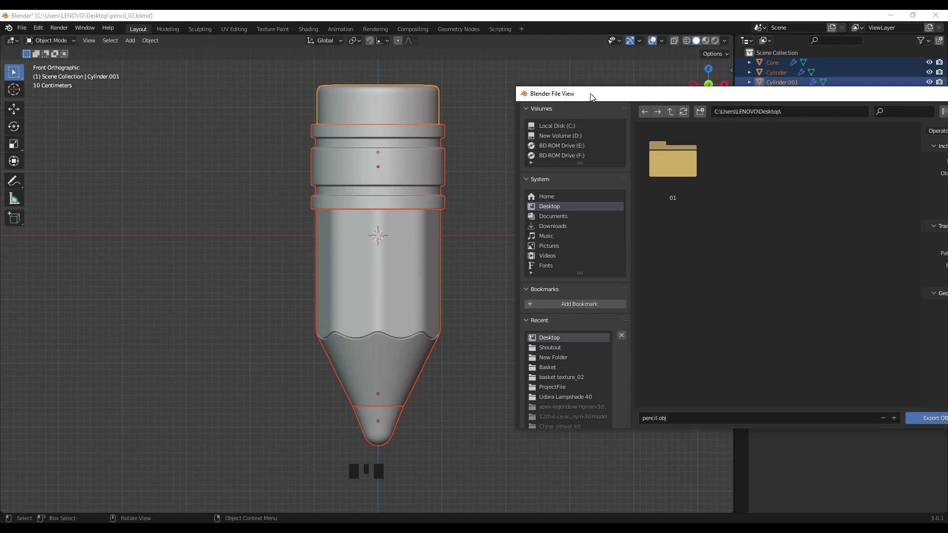
{"action": "left_click_drag", "start_coordinate": [592, 96], "coordinate": [253, 88]}
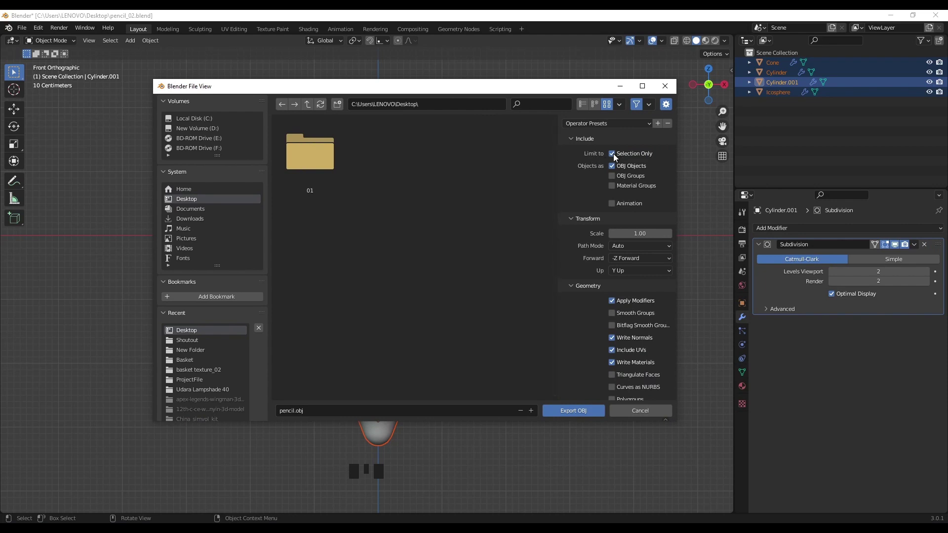
{"action": "left_click_drag", "start_coordinate": [456, 91], "coordinate": [449, 89]}
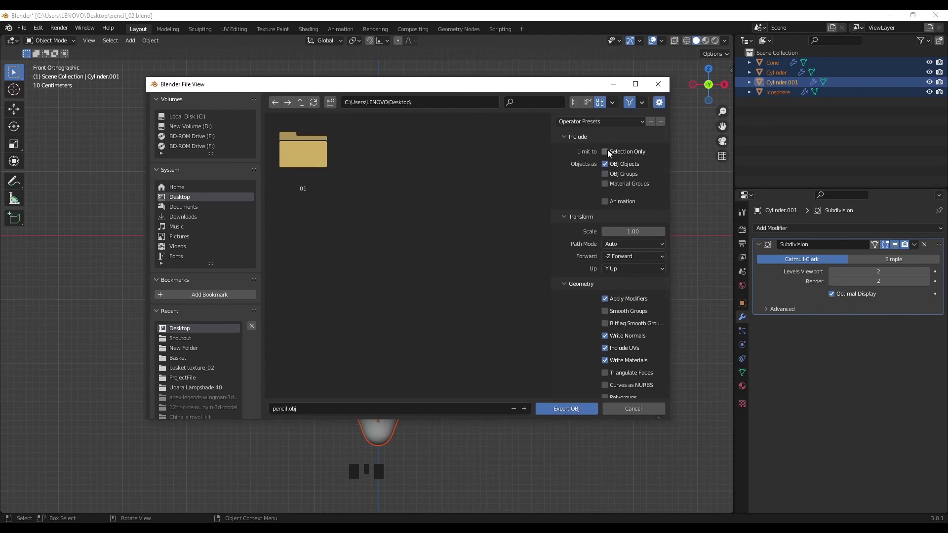
{"action": "left_click", "coordinate": [605, 151]}
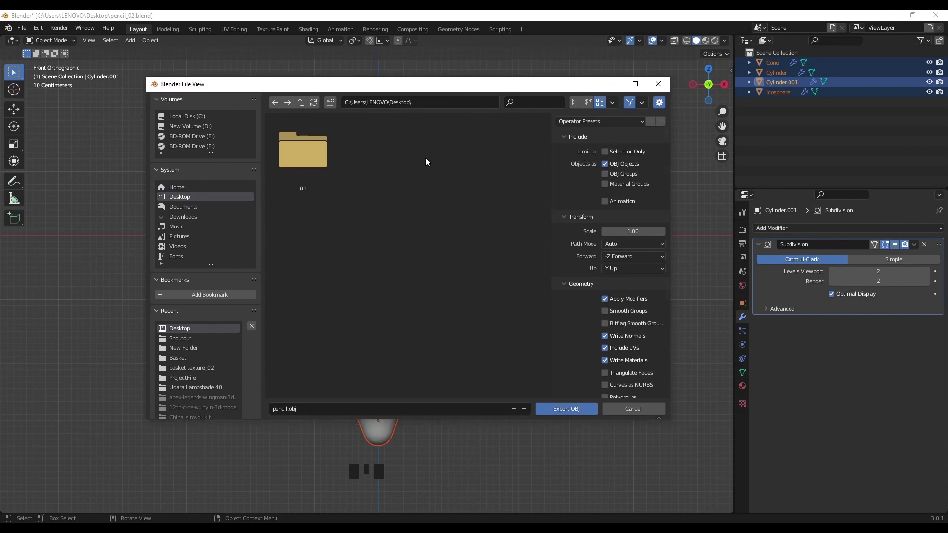
Name the export file pencil_uv and export the pencil as an OBJ to the Desktop
{"action": "left_click", "coordinate": [396, 411]}
{"action": "type", "text": "pencil_uv"}
{"action": "left_click", "coordinate": [551, 410]}
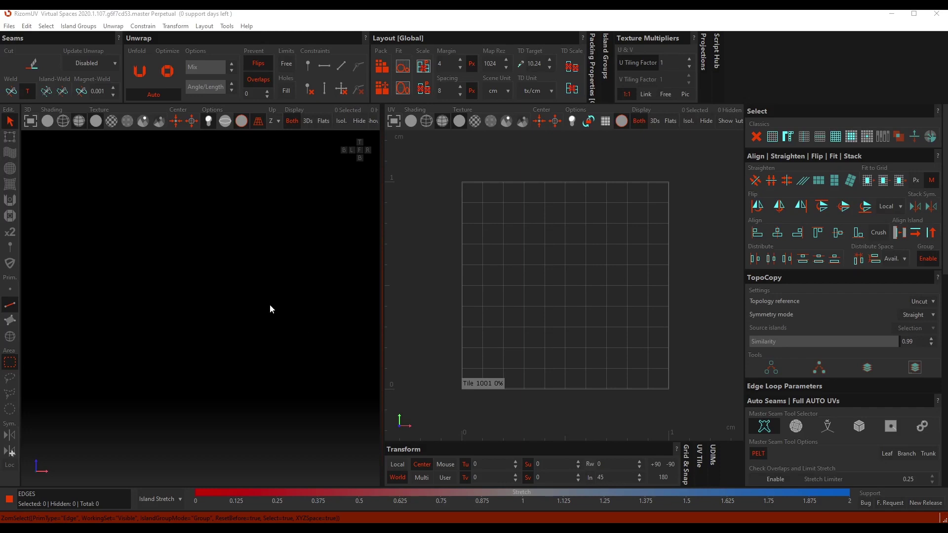
Switch to RizomUV and load pencil_uv.obj from the Desktop
{"action": "double_click", "coordinate": [353, 17]}
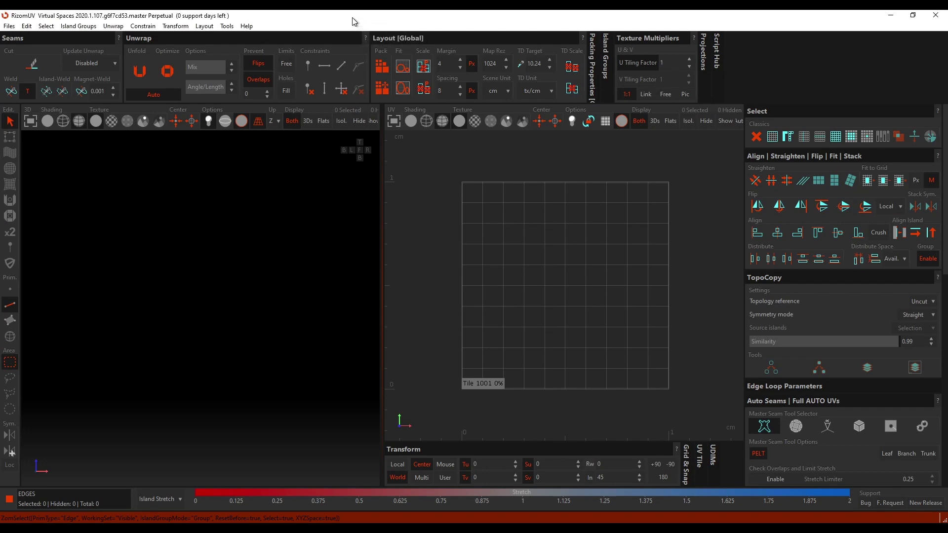
{"action": "left_click", "coordinate": [7, 26]}
{"action": "left_click", "coordinate": [25, 37]}
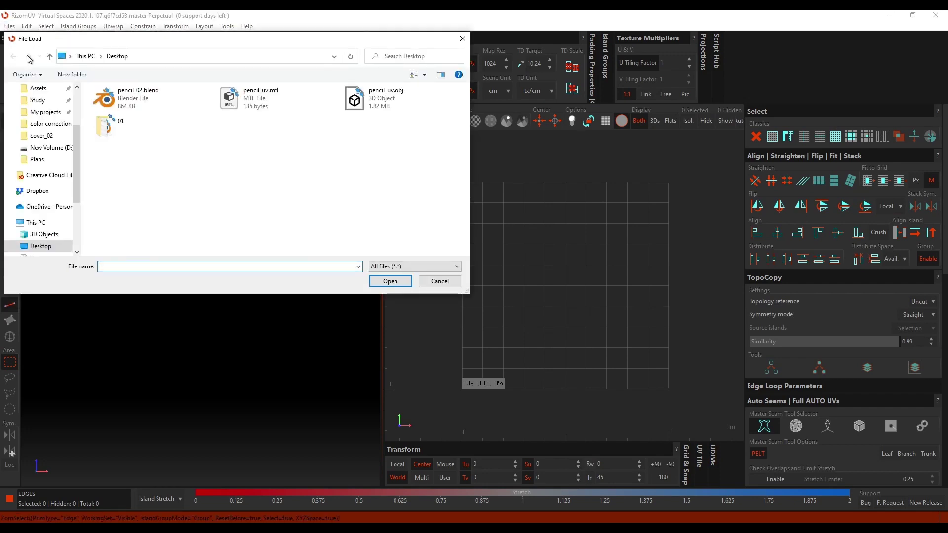
{"action": "double_click", "coordinate": [352, 102]}
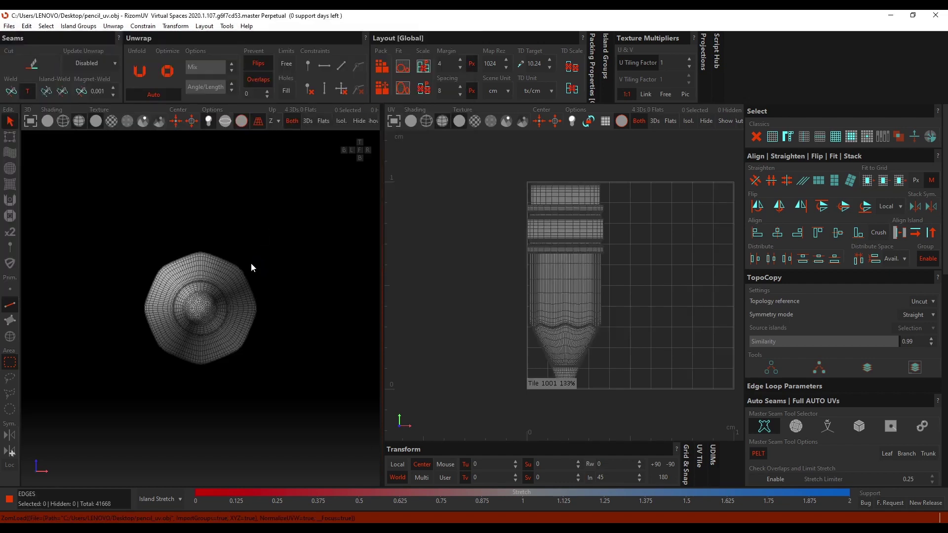
Examine the loaded pencil and check its islands one by one: lead tip, ferrule, eraser and body
{"action": "mouse_move", "coordinate": [236, 261]}
{"action": "middle_mouse_down"}
{"action": "mouse_move", "coordinate": [212, 273]}
{"action": "mouse_move", "coordinate": [263, 304]}
{"action": "mouse_move", "coordinate": [250, 282]}
{"action": "mouse_move", "coordinate": [232, 277]}
{"action": "mouse_move", "coordinate": [203, 294]}
{"action": "middle_mouse_up"}
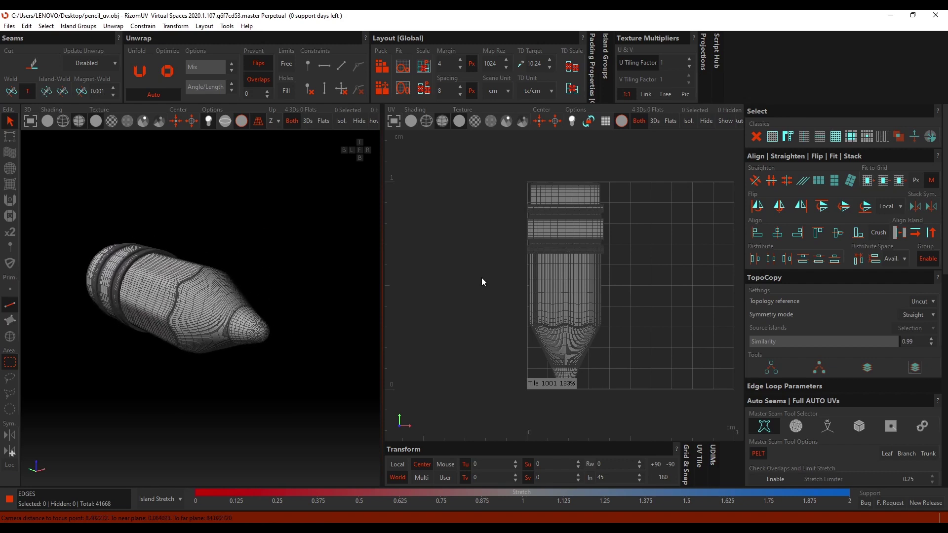
{"action": "middle_click_drag", "start_coordinate": [493, 273], "coordinate": [451, 279]}
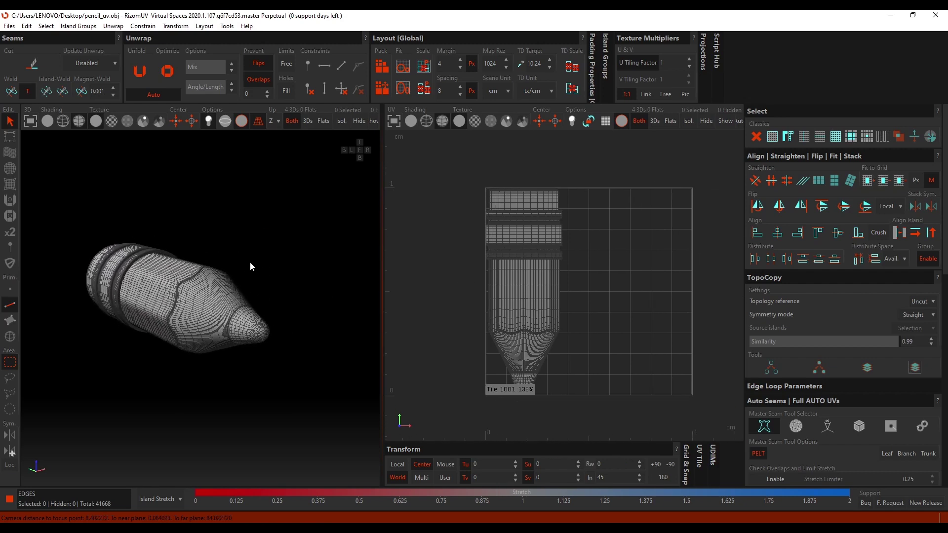
{"action": "mouse_move", "coordinate": [257, 276]}
{"action": "middle_mouse_down"}
{"action": "mouse_move", "coordinate": [283, 269]}
{"action": "mouse_move", "coordinate": [242, 271]}
{"action": "mouse_move", "coordinate": [237, 297]}
{"action": "mouse_move", "coordinate": [251, 296]}
{"action": "mouse_move", "coordinate": [237, 302]}
{"action": "mouse_move", "coordinate": [265, 300]}
{"action": "mouse_move", "coordinate": [256, 302]}
{"action": "middle_mouse_up"}
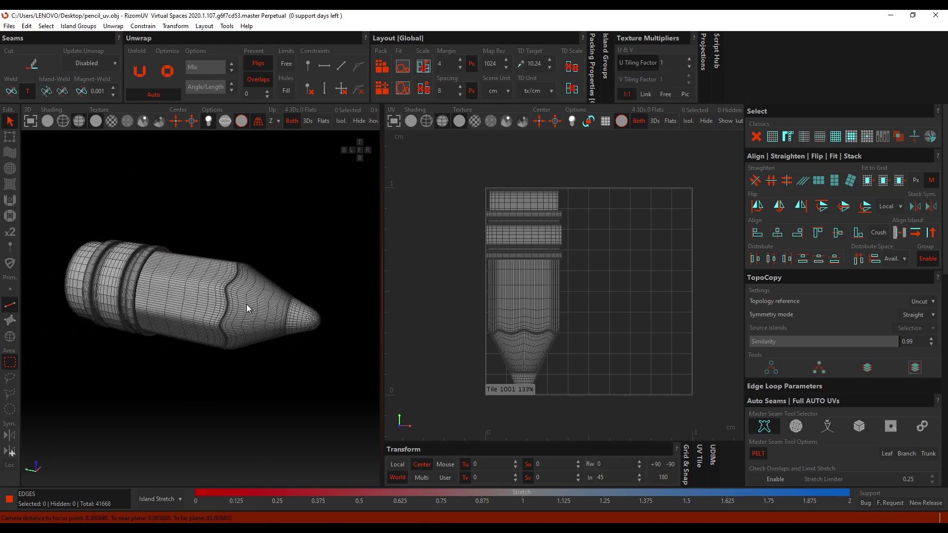
{"action": "key", "text": "F4"}
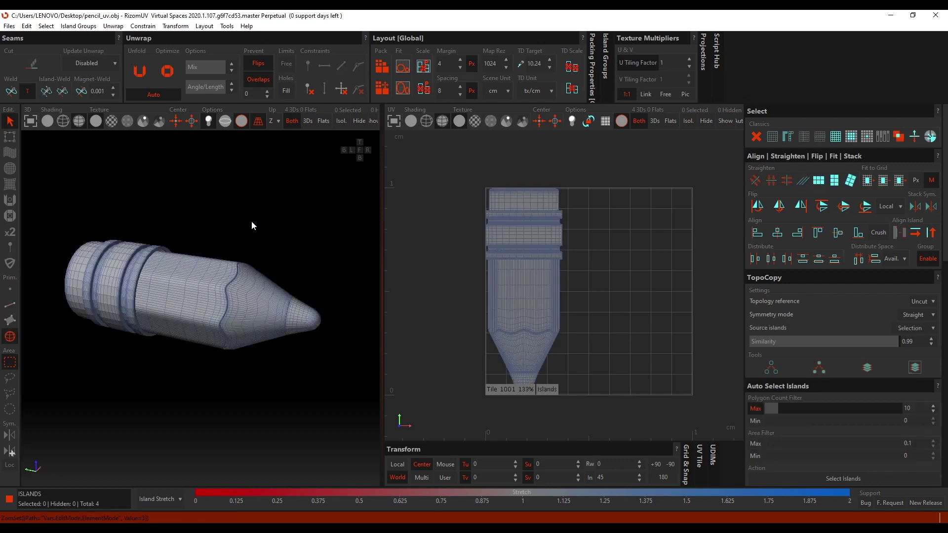
{"action": "left_click", "coordinate": [303, 315]}
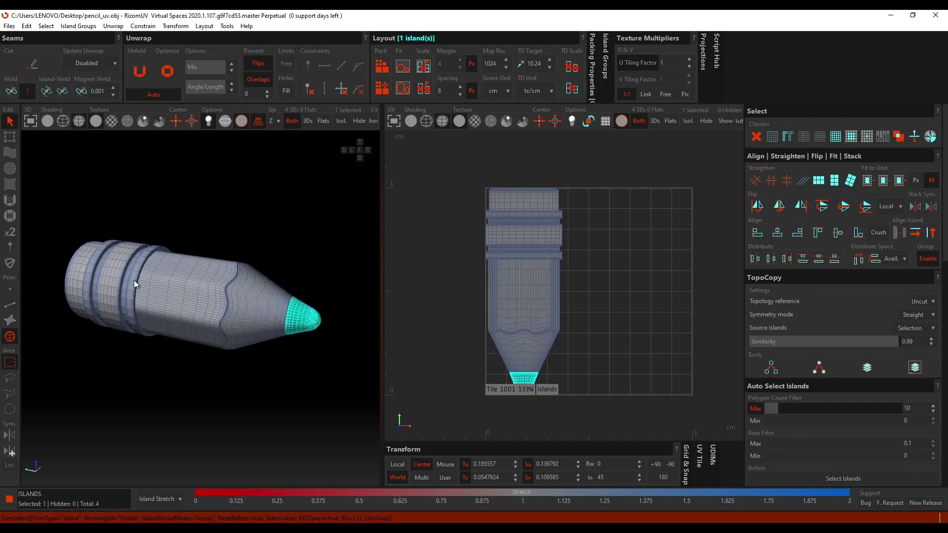
{"action": "left_click", "coordinate": [116, 275]}
{"action": "left_click", "coordinate": [83, 262]}
{"action": "left_click", "coordinate": [162, 293]}
{"action": "left_click", "coordinate": [119, 284]}
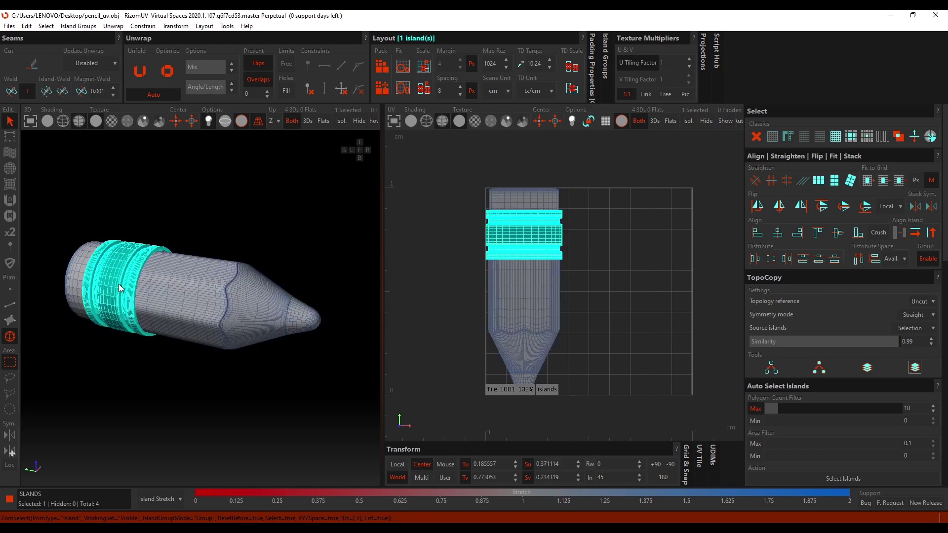
Select the edge loop around the rim of the eraser's flat end and cut it as a seam
{"action": "key", "text": "F2"}
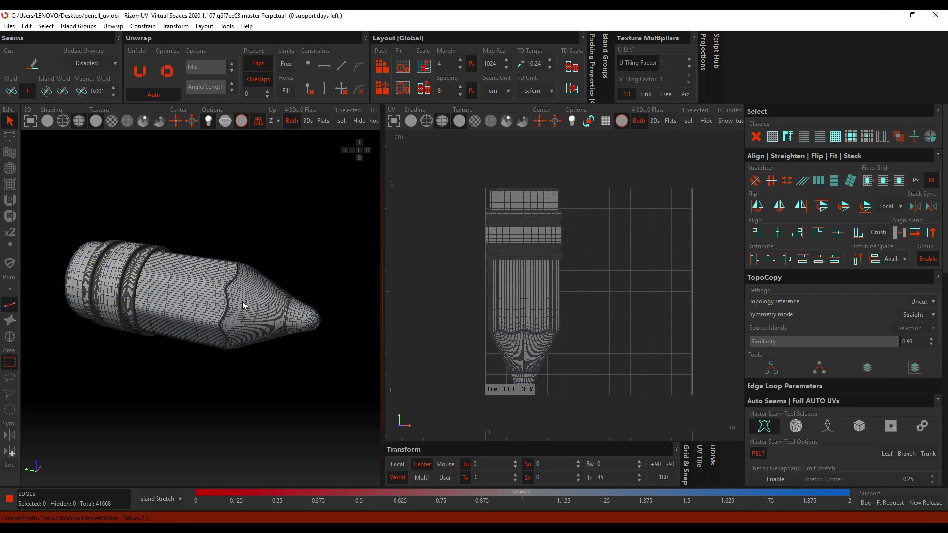
{"action": "mouse_move", "coordinate": [237, 309]}
{"action": "left_mouse_down", "text": "alt"}
{"action": "mouse_move", "coordinate": [248, 302]}
{"action": "mouse_move", "coordinate": [185, 309]}
{"action": "mouse_move", "coordinate": [207, 311]}
{"action": "left_mouse_up", "text": "alt"}
{"action": "scroll", "coordinate": [121, 300], "scroll_direction": "up", "scroll_amount": 10}
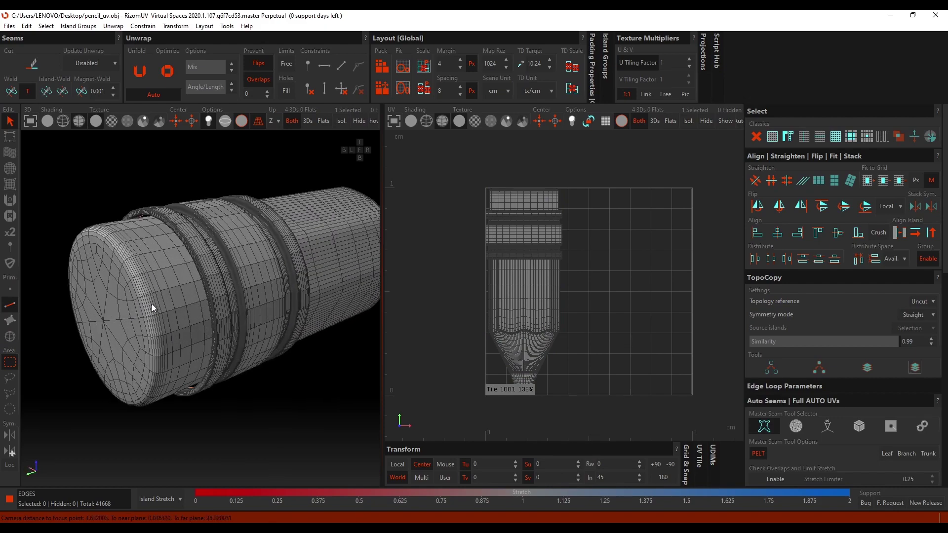
{"action": "mouse_move", "coordinate": [167, 308]}
{"action": "left_mouse_down", "text": "alt"}
{"action": "mouse_move", "coordinate": [191, 305]}
{"action": "mouse_move", "coordinate": [179, 305]}
{"action": "left_mouse_up", "text": "alt"}
{"action": "double_click", "coordinate": [183, 308]}
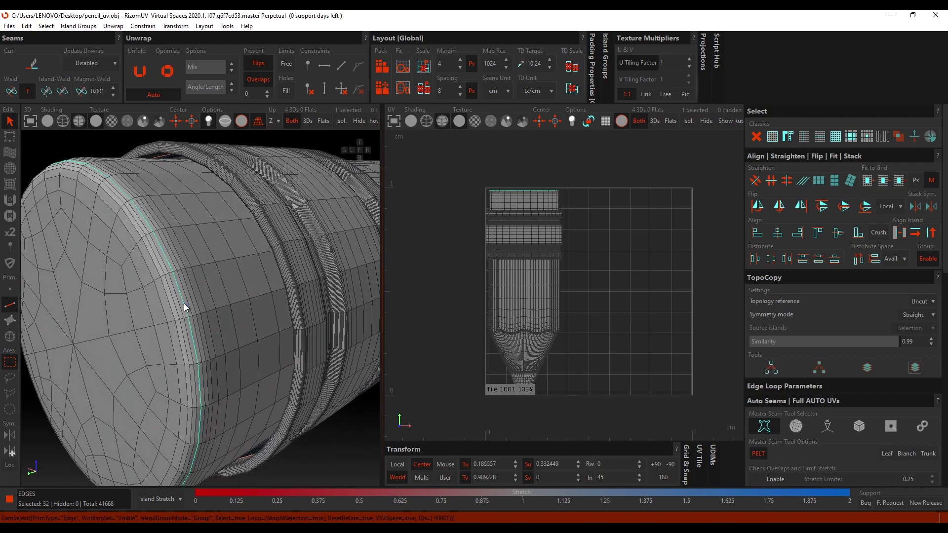
{"action": "scroll", "coordinate": [183, 303], "scroll_direction": "down", "scroll_amount": 3}
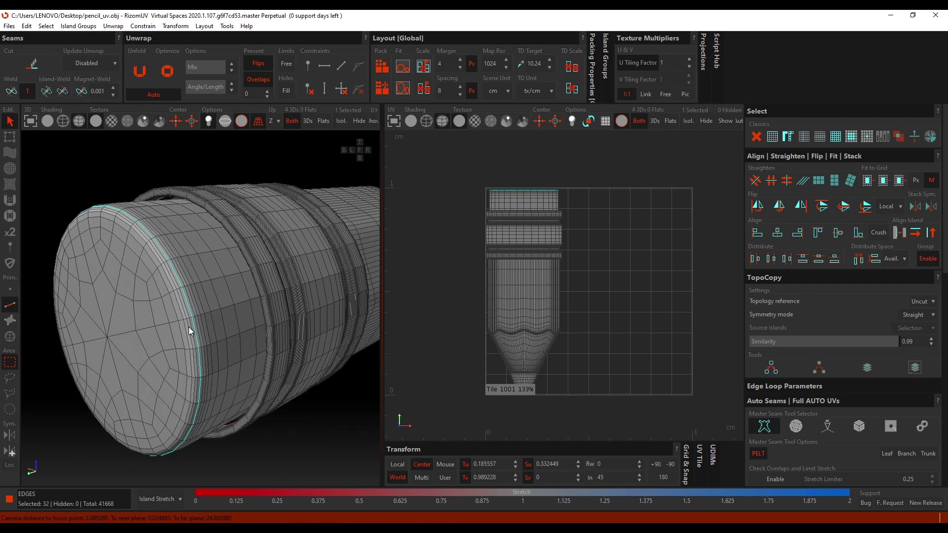
{"action": "key", "text": "c"}
Cut a lengthwise seam along the eraser's side, from the end-rim seam to its edge inside the ferrule
{"action": "scroll", "coordinate": [188, 309], "scroll_direction": "up", "scroll_amount": 3}
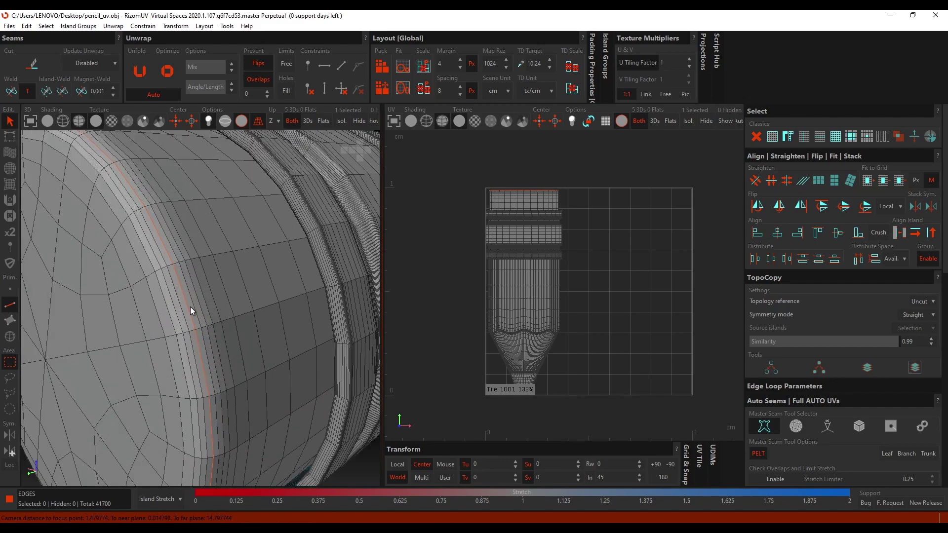
{"action": "scroll", "coordinate": [191, 307], "scroll_direction": "down", "scroll_amount": 2}
{"action": "left_click_drag", "start_coordinate": [212, 321], "coordinate": [209, 309], "text": "alt"}
{"action": "scroll", "coordinate": [205, 309], "scroll_direction": "down", "scroll_amount": 1}
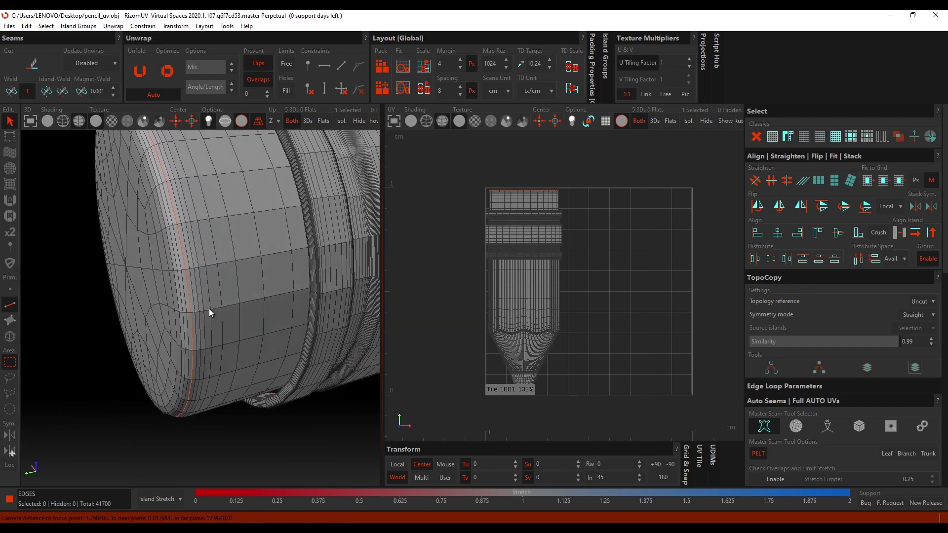
{"action": "double_click", "coordinate": [212, 269]}
{"action": "key", "text": "c"}
Select the eraser's side and end-cap islands together and unfold them
{"action": "mouse_move", "coordinate": [230, 312]}
{"action": "left_mouse_down", "text": "alt"}
{"action": "mouse_move", "coordinate": [219, 300]}
{"action": "mouse_move", "coordinate": [214, 315]}
{"action": "mouse_move", "coordinate": [224, 311]}
{"action": "mouse_move", "coordinate": [198, 322]}
{"action": "left_mouse_up", "text": "alt"}
{"action": "scroll", "coordinate": [232, 308], "scroll_direction": "down", "scroll_amount": 3}
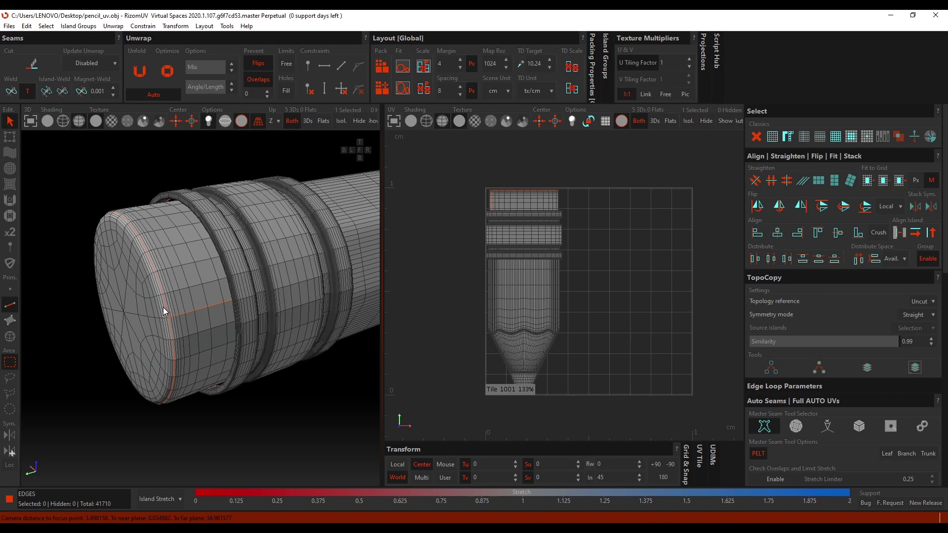
{"action": "key", "text": "F4"}
{"action": "left_click", "coordinate": [180, 336]}
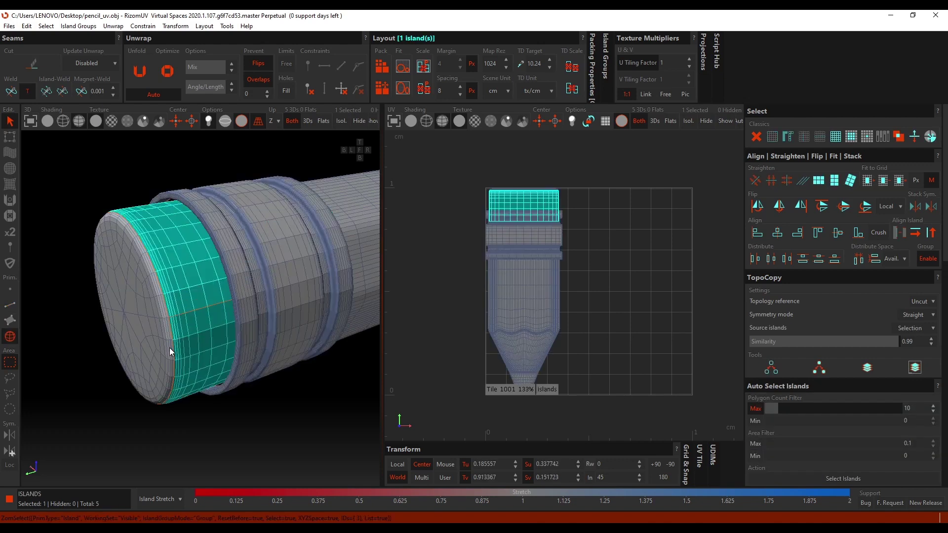
{"action": "left_click", "coordinate": [142, 312], "text": "shift"}
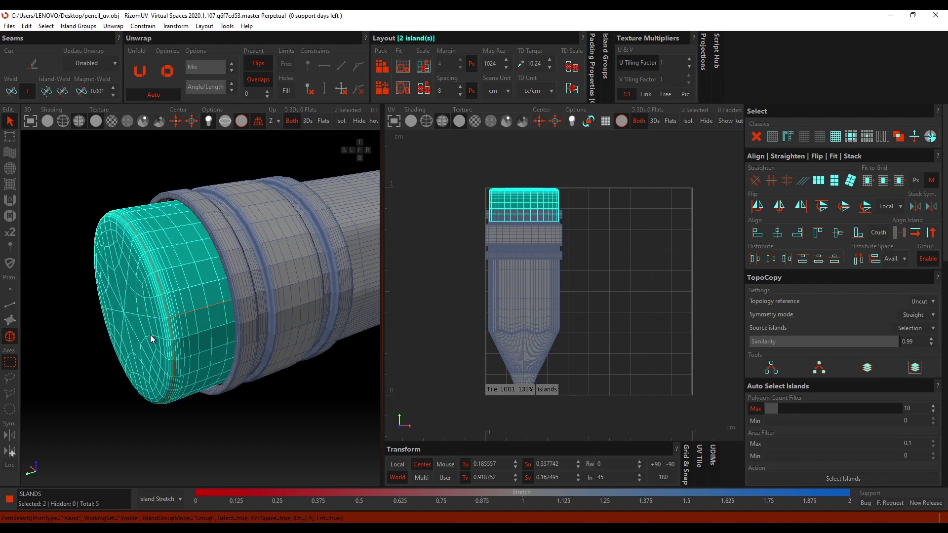
{"action": "key", "text": "u"}
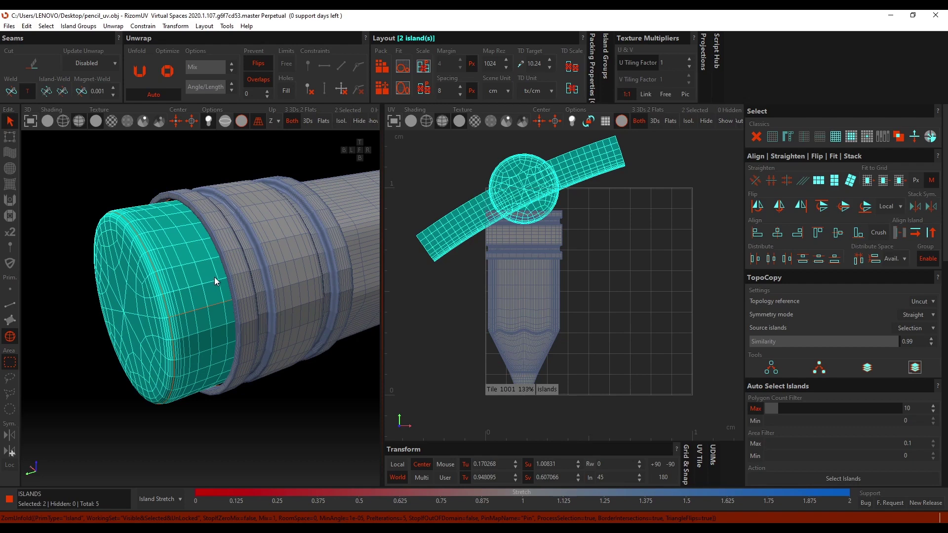
Select the lengthwise edge loop across the ferrule, in line with the eraser's side seam, and cut it
{"action": "key", "text": "F4"}
{"action": "key", "text": "F2"}
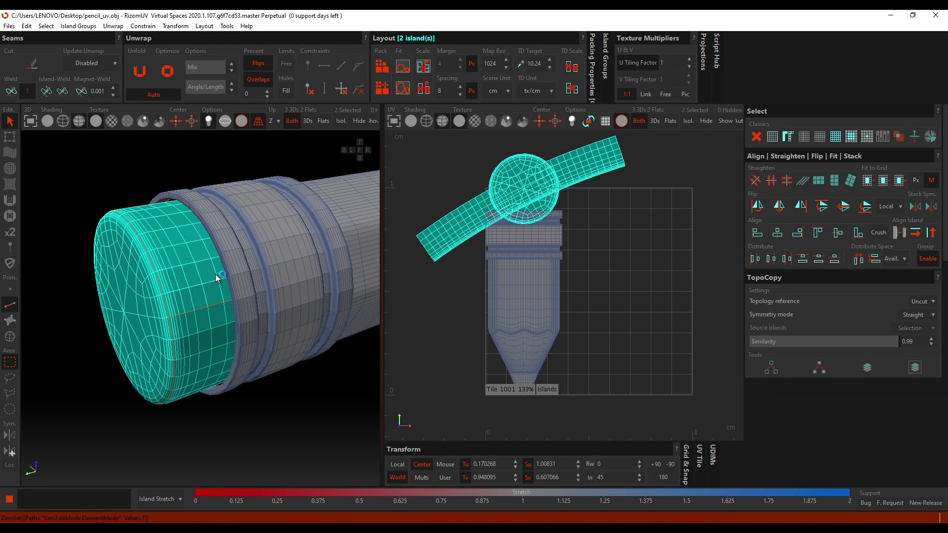
{"action": "middle_click_drag", "start_coordinate": [264, 338], "coordinate": [242, 322], "text": "alt"}
{"action": "left_click_drag", "start_coordinate": [242, 322], "coordinate": [250, 316], "text": "alt"}
{"action": "scroll", "coordinate": [233, 242], "scroll_direction": "up", "scroll_amount": 4}
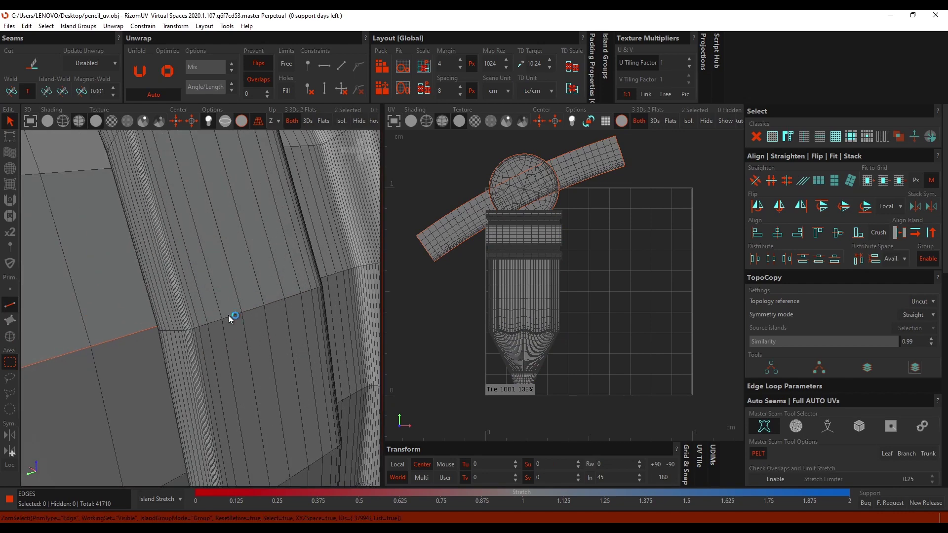
{"action": "double_click", "coordinate": [228, 315]}
{"action": "scroll", "coordinate": [229, 311], "scroll_direction": "down", "scroll_amount": 2}
{"action": "scroll", "coordinate": [241, 306], "scroll_direction": "down", "scroll_amount": 2}
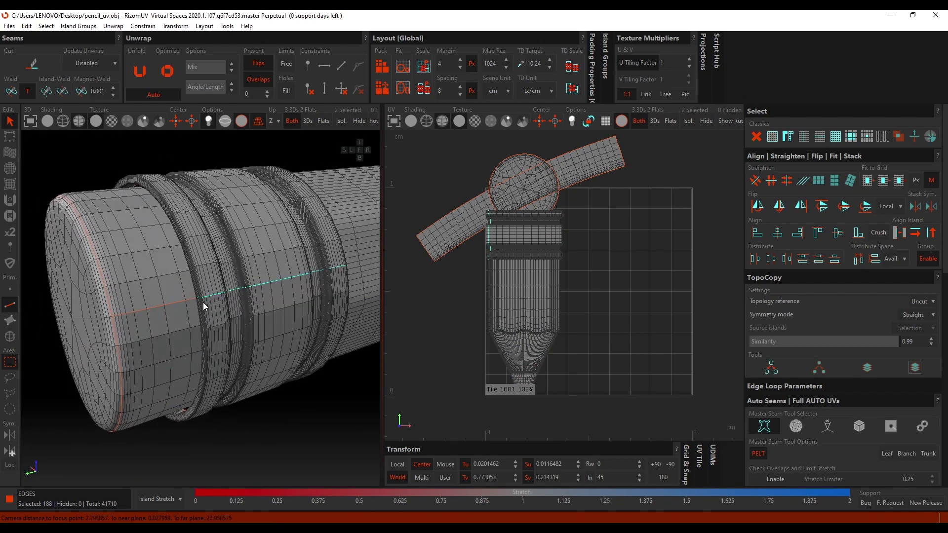
{"action": "key", "text": "c"}
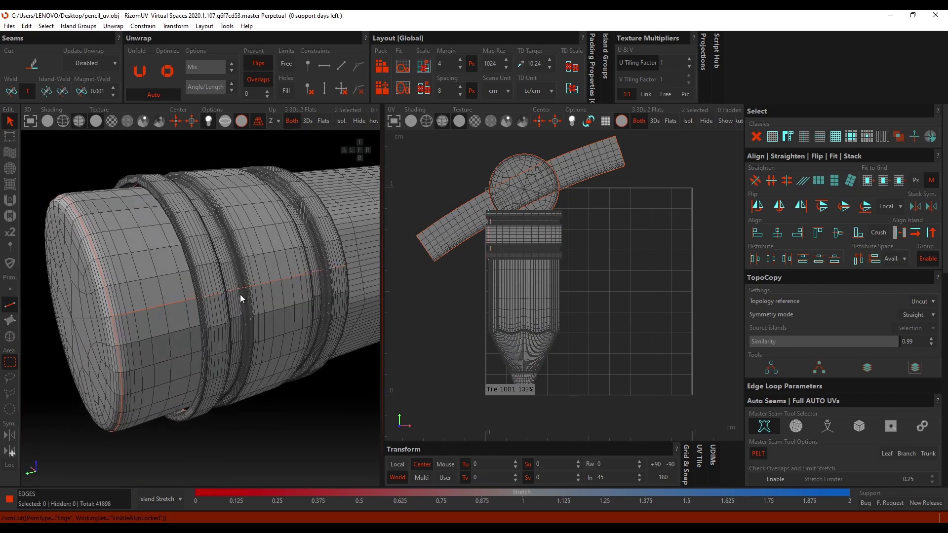
Select the wavy edge loop where the pencil's body meets the sharpened cone and cut it as a seam
{"action": "mouse_move", "coordinate": [276, 292]}
{"action": "left_mouse_down", "text": "alt"}
{"action": "mouse_move", "coordinate": [260, 285]}
{"action": "mouse_move", "coordinate": [271, 280]}
{"action": "left_mouse_up", "text": "alt"}
{"action": "mouse_move", "coordinate": [272, 281]}
{"action": "middle_mouse_down", "text": "alt"}
{"action": "mouse_move", "coordinate": [136, 269]}
{"action": "mouse_move", "coordinate": [192, 264]}
{"action": "middle_mouse_up", "text": "alt"}
{"action": "middle_click_drag", "start_coordinate": [336, 264], "coordinate": [203, 268], "text": "alt"}
{"action": "scroll", "coordinate": [188, 258], "scroll_direction": "up", "scroll_amount": 5}
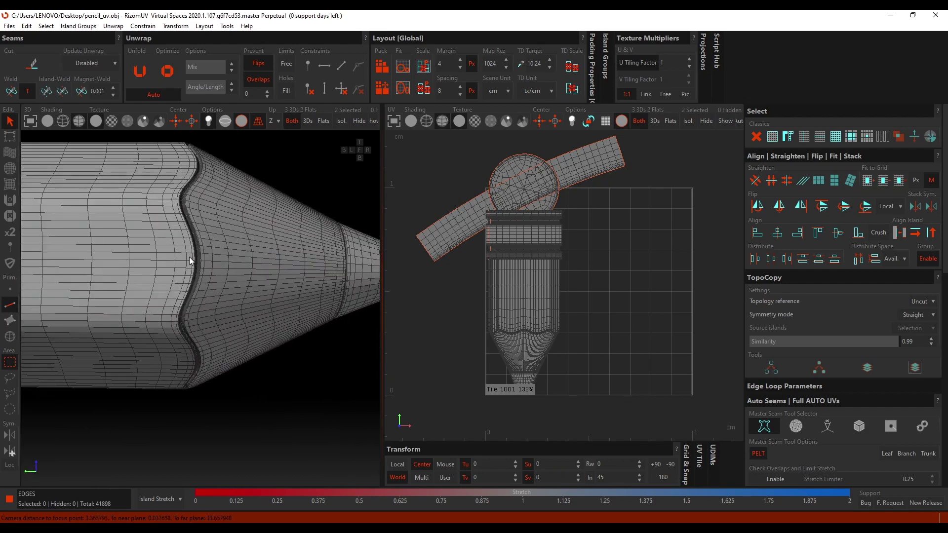
{"action": "scroll", "coordinate": [190, 260], "scroll_direction": "up", "scroll_amount": 8}
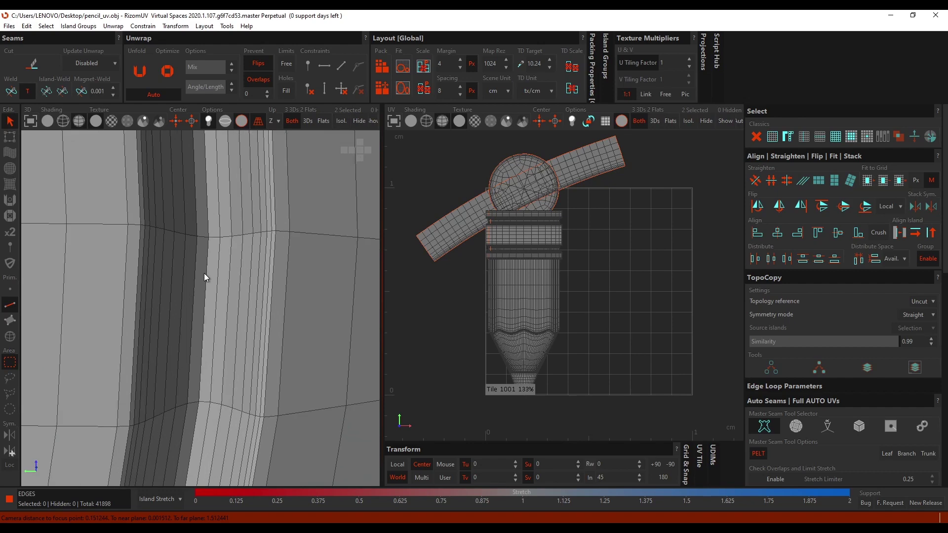
{"action": "scroll", "coordinate": [207, 274], "scroll_direction": "down", "scroll_amount": 5}
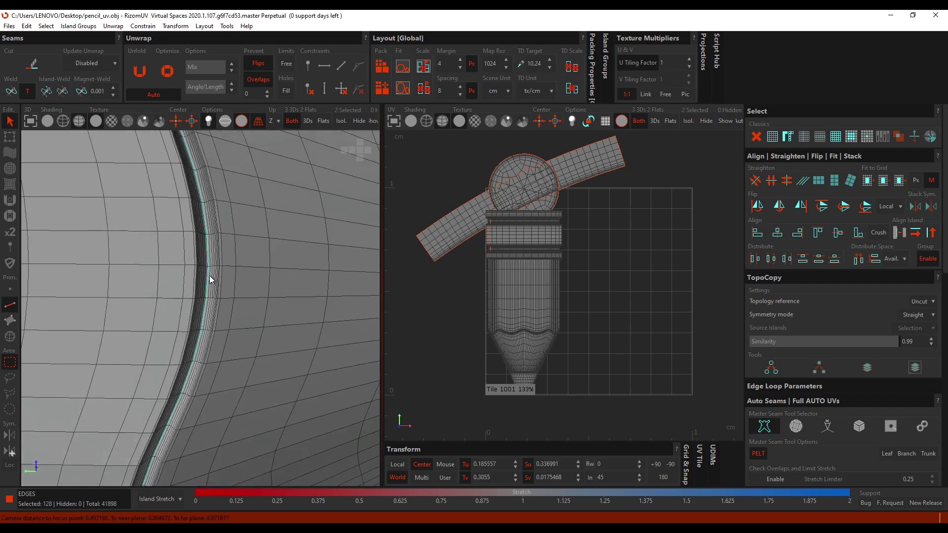
{"action": "scroll", "coordinate": [215, 281], "scroll_direction": "down", "scroll_amount": 7}
Cut a lengthwise seam along the pencil's body, from the ferrule to the wavy seam, in line with the ferrule's seam
{"action": "middle_click_drag", "start_coordinate": [102, 289], "coordinate": [146, 293], "text": "alt"}
{"action": "scroll", "coordinate": [145, 284], "scroll_direction": "up", "scroll_amount": 6}
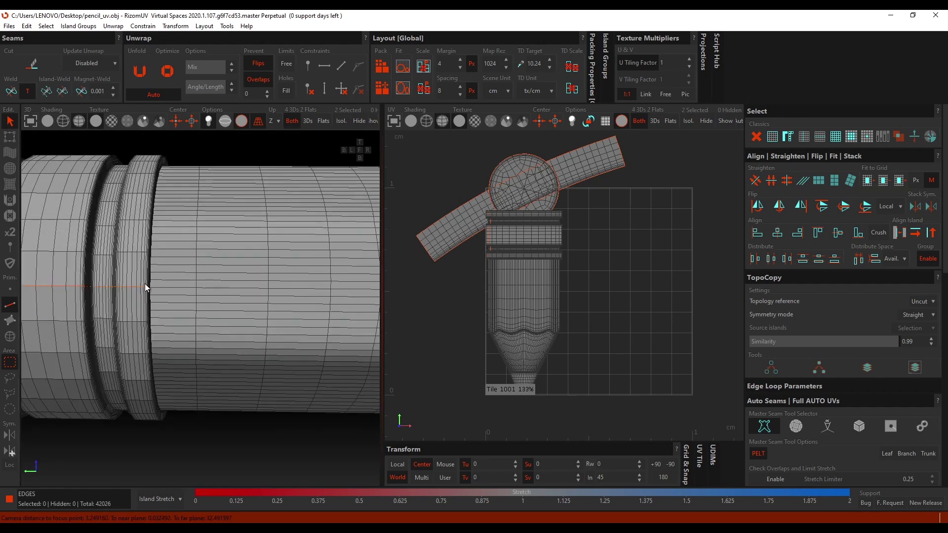
{"action": "double_click", "coordinate": [160, 289]}
{"action": "scroll", "coordinate": [163, 288], "scroll_direction": "down", "scroll_amount": 8}
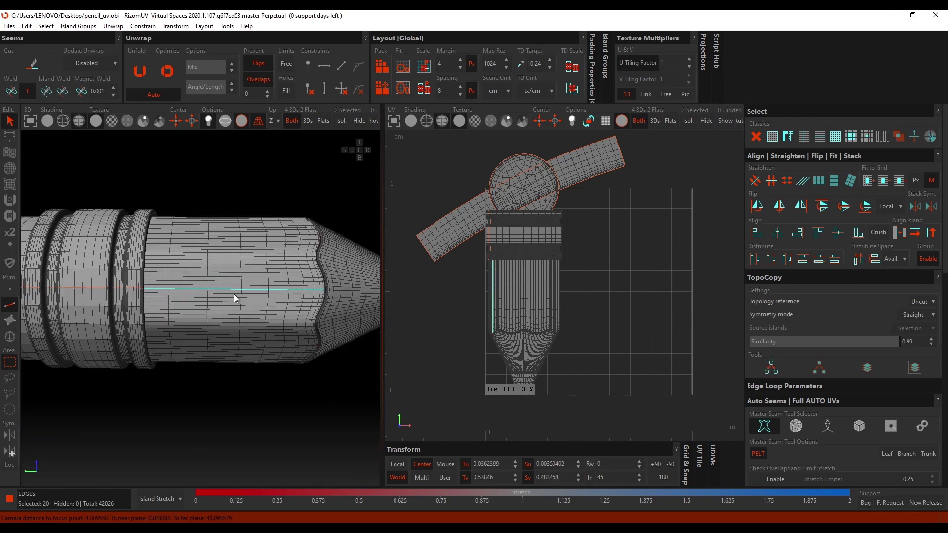
{"action": "scroll", "coordinate": [252, 291], "scroll_direction": "up", "scroll_amount": 3}
{"action": "key", "text": "c"}
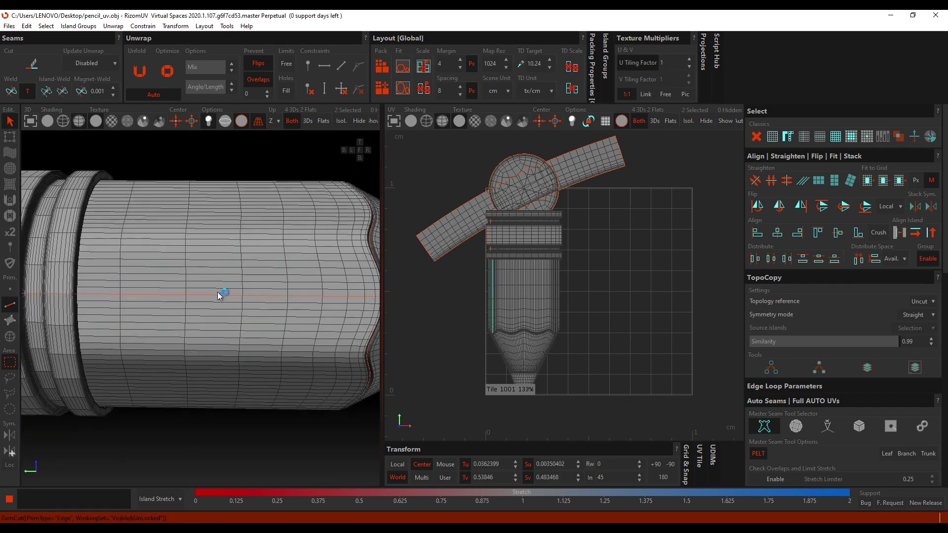
Cut a lengthwise seam along the sharpened cone, from the wavy seam to the groove at the lead
{"action": "scroll", "coordinate": [214, 292], "scroll_direction": "up", "scroll_amount": 3}
{"action": "scroll", "coordinate": [256, 296], "scroll_direction": "up", "scroll_amount": 3}
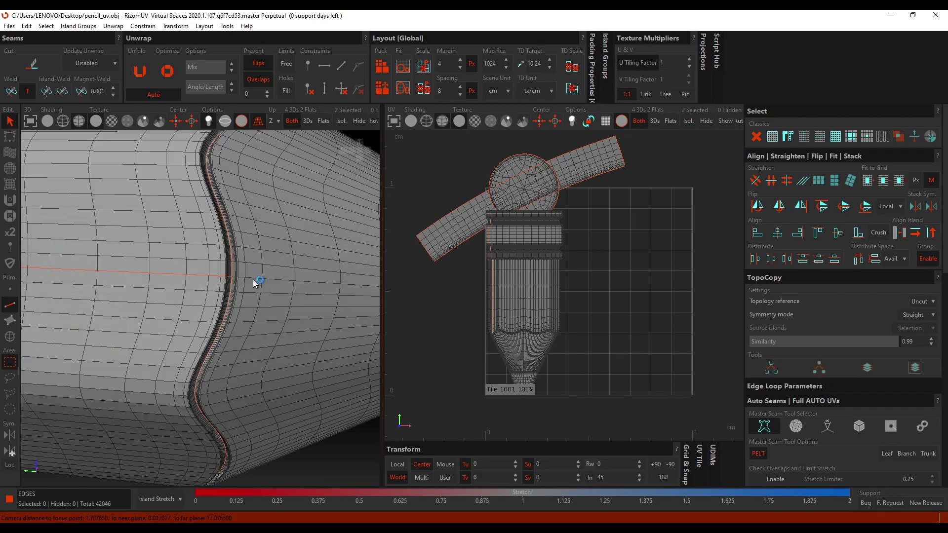
{"action": "double_click", "coordinate": [254, 282]}
{"action": "key", "text": "c"}
{"action": "scroll", "coordinate": [263, 298], "scroll_direction": "down", "scroll_amount": 4}
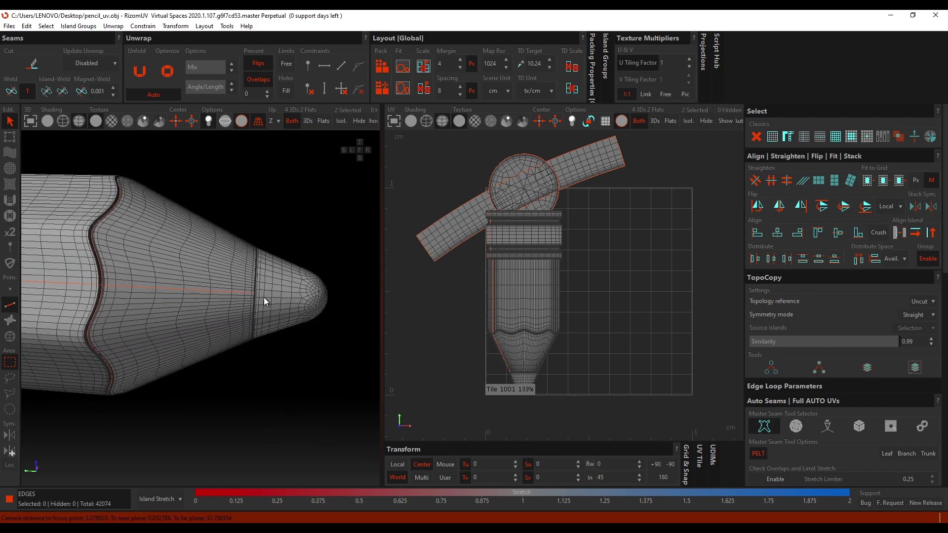
Select the edge loop around the lead just before its rounded tip and cut it as a seam
{"action": "scroll", "coordinate": [230, 301], "scroll_direction": "up", "scroll_amount": 5}
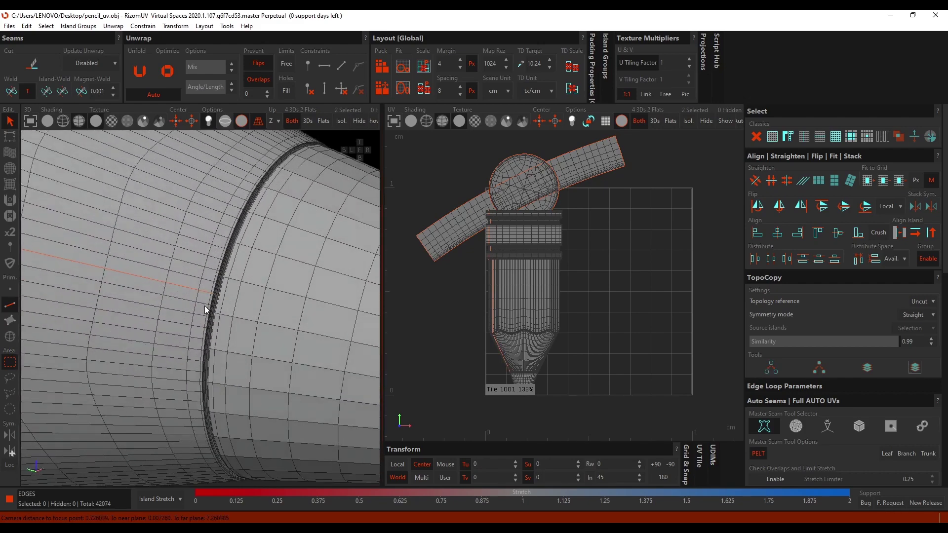
{"action": "mouse_move", "coordinate": [251, 309]}
{"action": "middle_mouse_down"}
{"action": "mouse_move", "coordinate": [209, 307]}
{"action": "mouse_move", "coordinate": [267, 309]}
{"action": "mouse_move", "coordinate": [165, 282]}
{"action": "mouse_move", "coordinate": [176, 281]}
{"action": "middle_mouse_up"}
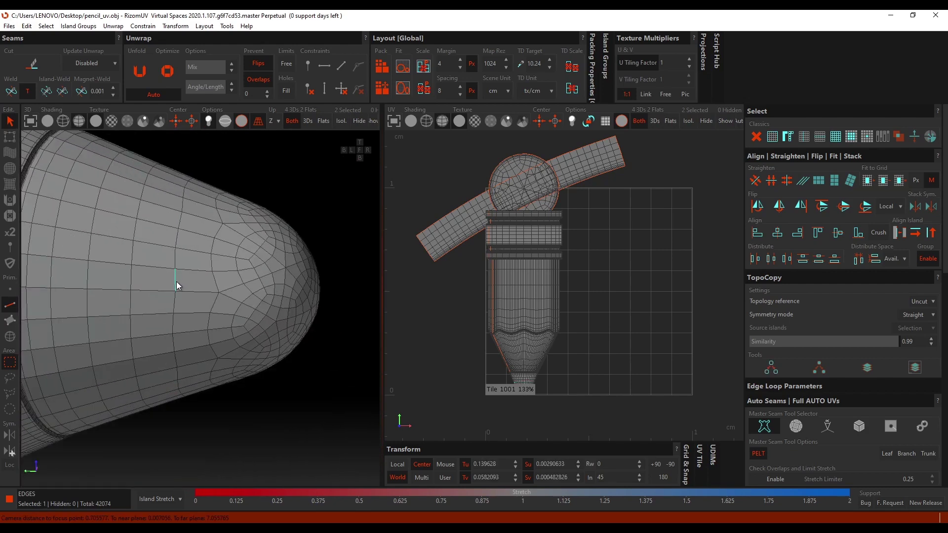
{"action": "double_click", "coordinate": [181, 284]}
{"action": "key", "text": "c"}
{"action": "scroll", "coordinate": [194, 288], "scroll_direction": "down", "scroll_amount": 3}
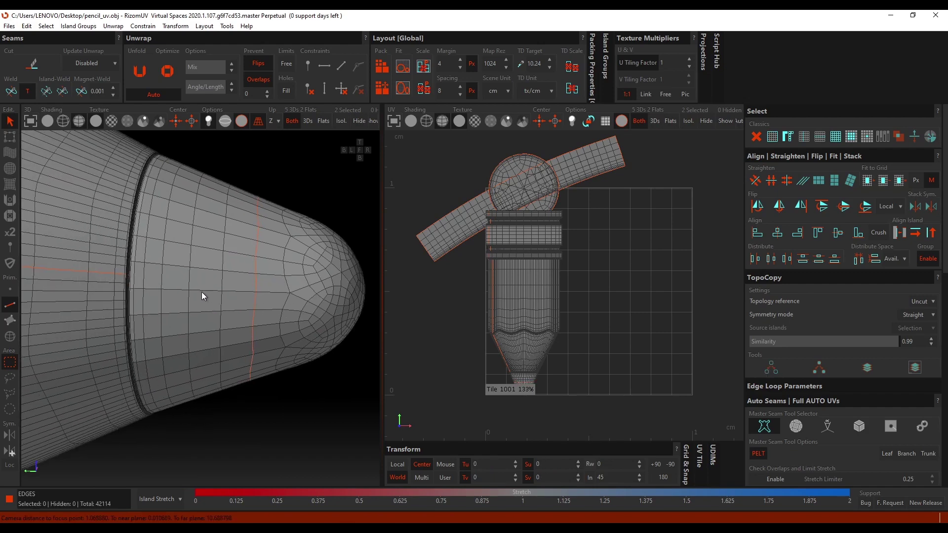
Cut a lengthwise seam along the lead's side, from the groove to the loop seam before the rounded tip
{"action": "double_click", "coordinate": [170, 289]}
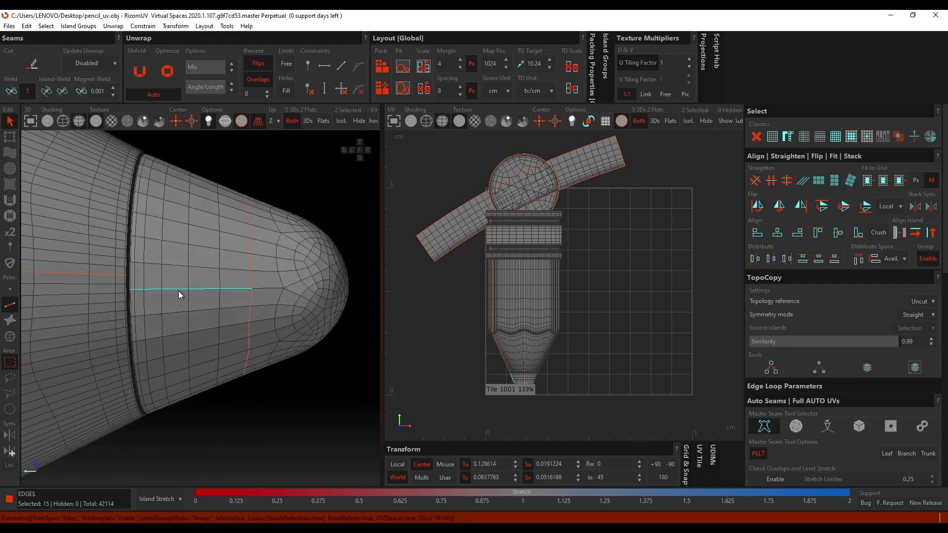
{"action": "key", "text": "c"}
{"action": "scroll", "coordinate": [202, 300], "scroll_direction": "down", "scroll_amount": 5}
{"action": "middle_click_drag", "start_coordinate": [162, 288], "coordinate": [205, 277]}
{"action": "scroll", "coordinate": [206, 279], "scroll_direction": "down", "scroll_amount": 5}
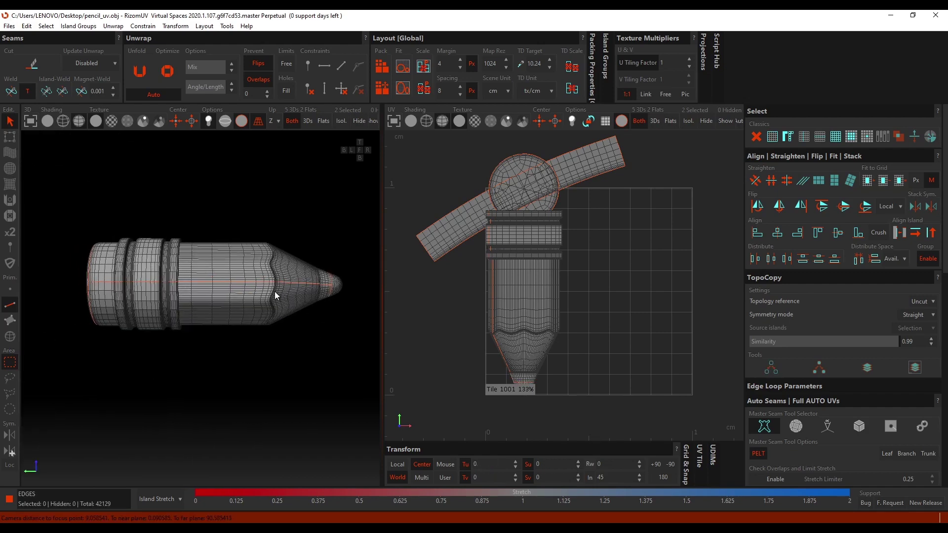
Select the whole model, unfold all its islands and pack them into the UV tile, leaving nothing selected
{"action": "key", "text": "ctrl+a"}
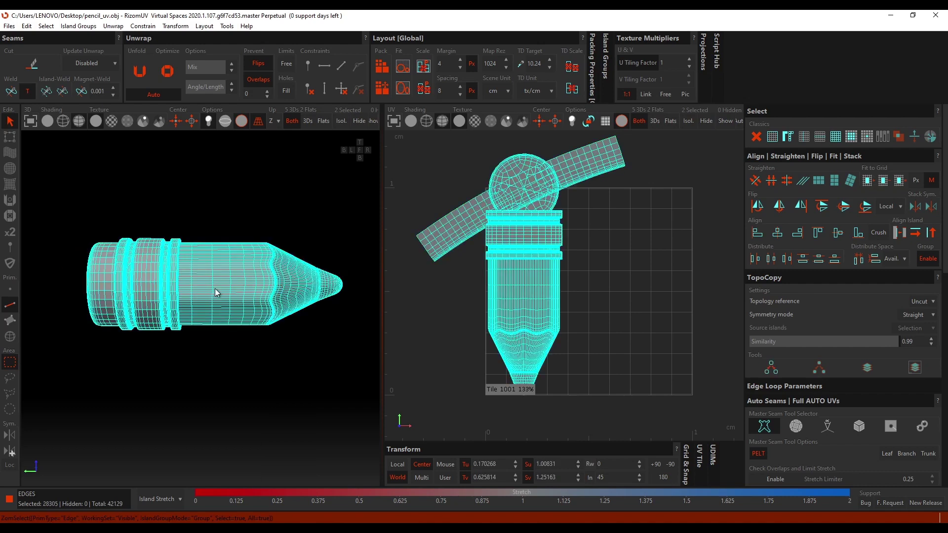
{"action": "key", "text": "u"}
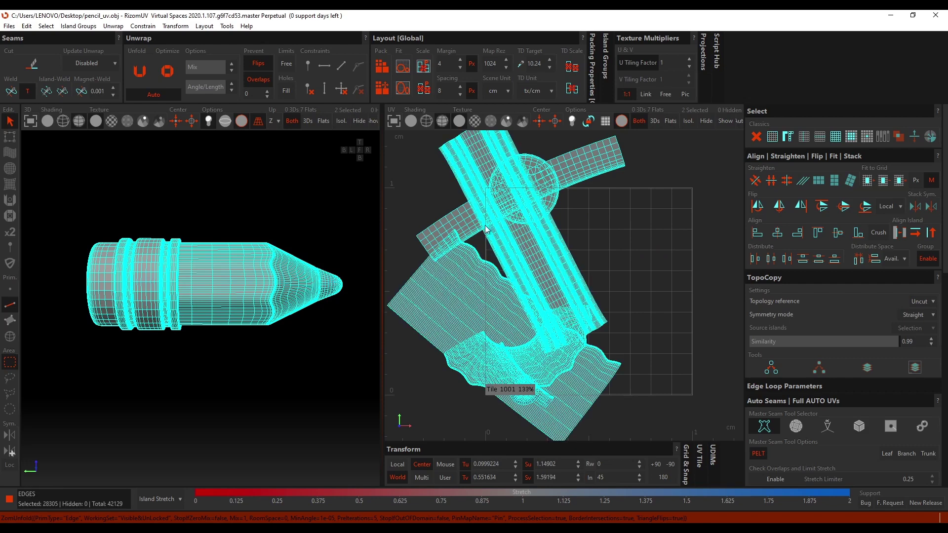
{"action": "scroll", "coordinate": [530, 279], "scroll_direction": "down", "scroll_amount": 3}
{"action": "scroll", "coordinate": [607, 280], "scroll_direction": "up", "scroll_amount": 4}
{"action": "scroll", "coordinate": [617, 280], "scroll_direction": "down", "scroll_amount": 2}
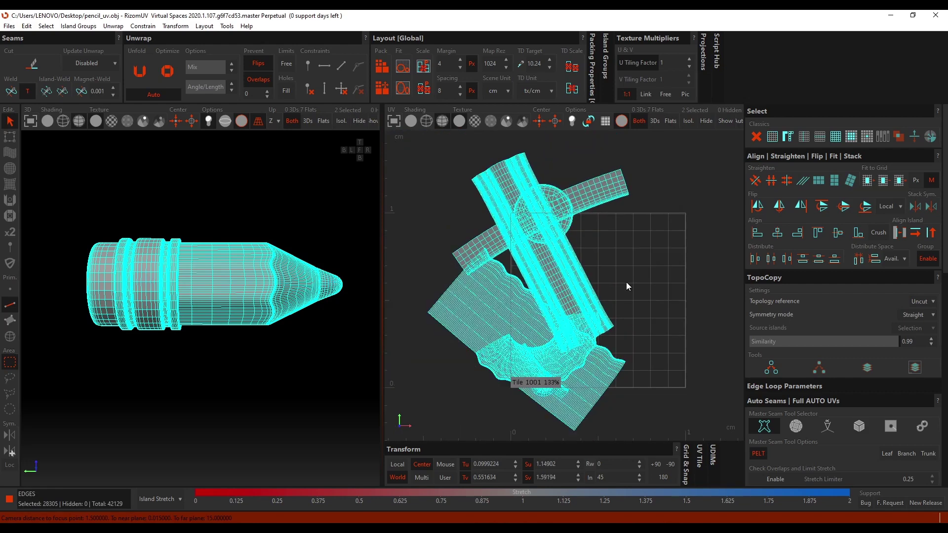
{"action": "middle_click_drag", "start_coordinate": [567, 298], "coordinate": [533, 292]}
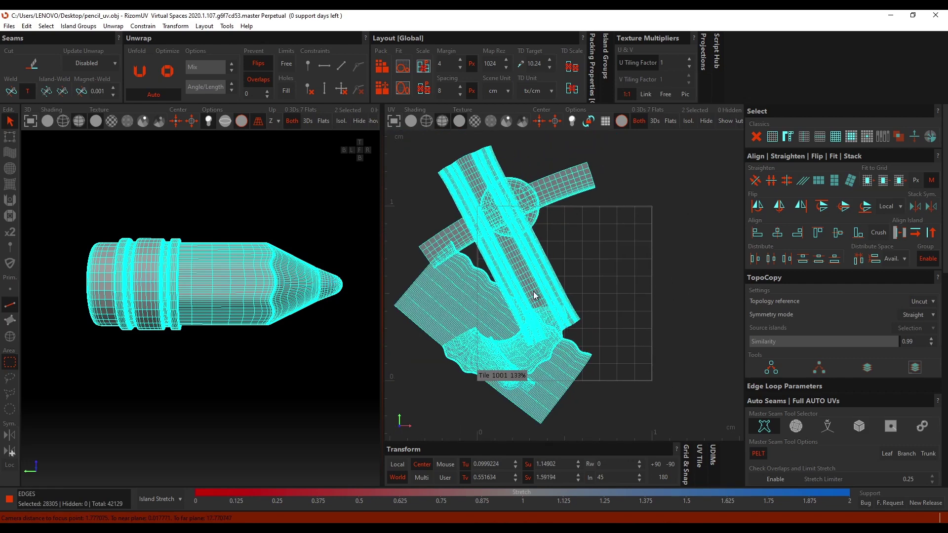
{"action": "key", "text": "p"}
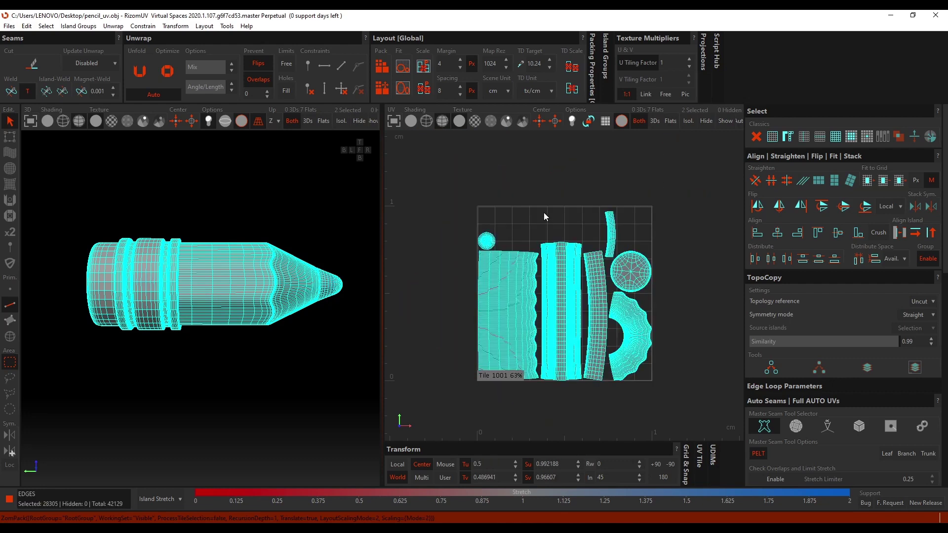
{"action": "left_click", "coordinate": [544, 212]}
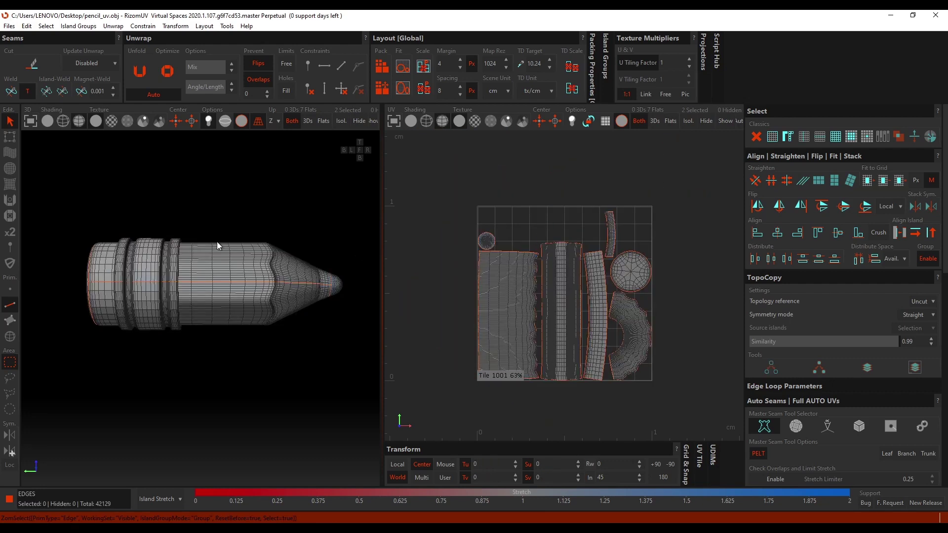
Show the checkerboard texture on the 3D model and set the U tiling factor to 3
{"action": "mouse_move", "coordinate": [218, 243]}
{"action": "middle_mouse_down"}
{"action": "mouse_move", "coordinate": [207, 277]}
{"action": "mouse_move", "coordinate": [176, 294]}
{"action": "mouse_move", "coordinate": [264, 280]}
{"action": "mouse_move", "coordinate": [229, 294]}
{"action": "middle_mouse_up"}
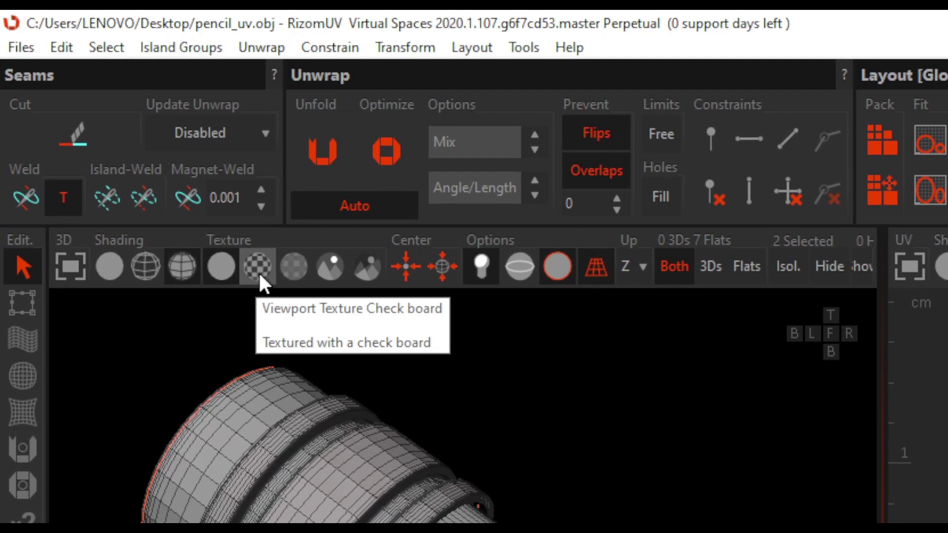
{"action": "left_click", "coordinate": [258, 267]}
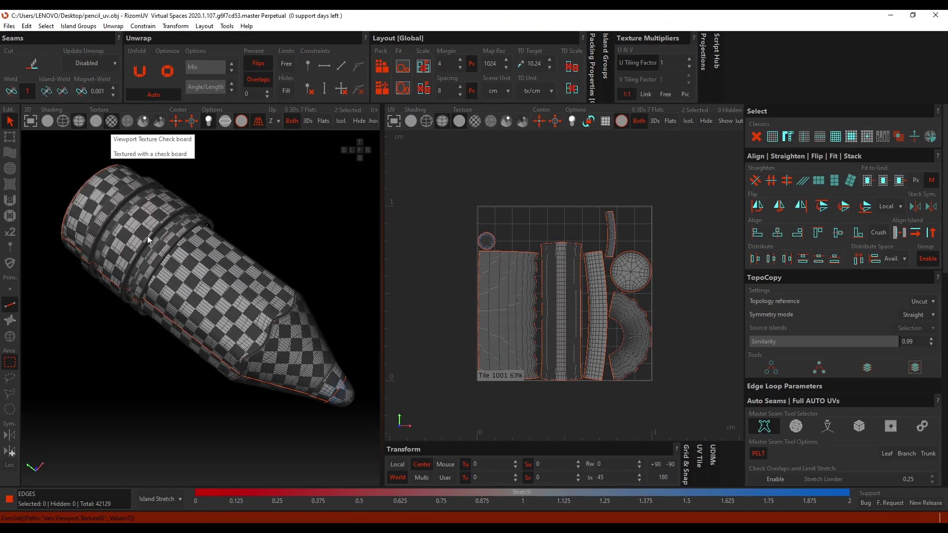
{"action": "middle_click_drag", "start_coordinate": [204, 277], "coordinate": [193, 275], "text": "alt"}
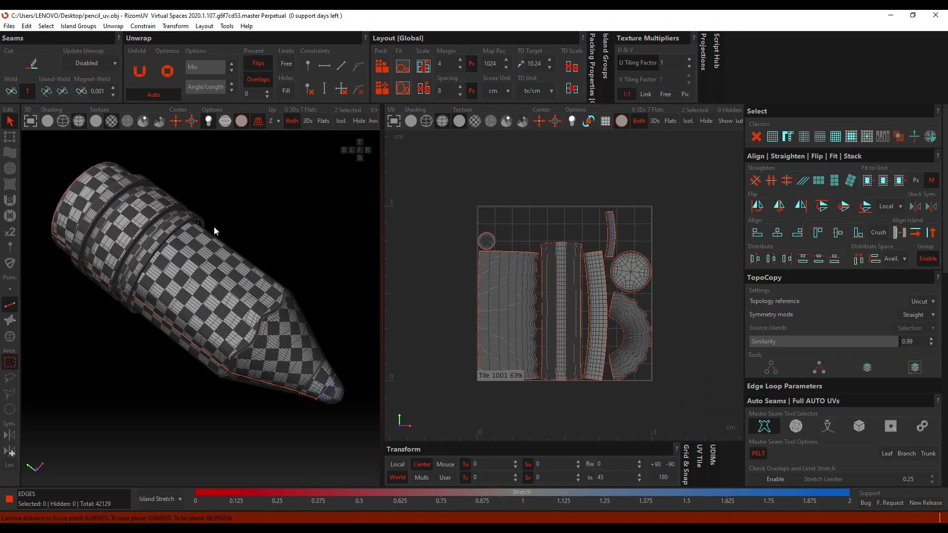
{"action": "left_click", "coordinate": [689, 58]}
{"action": "left_click", "coordinate": [689, 58]}
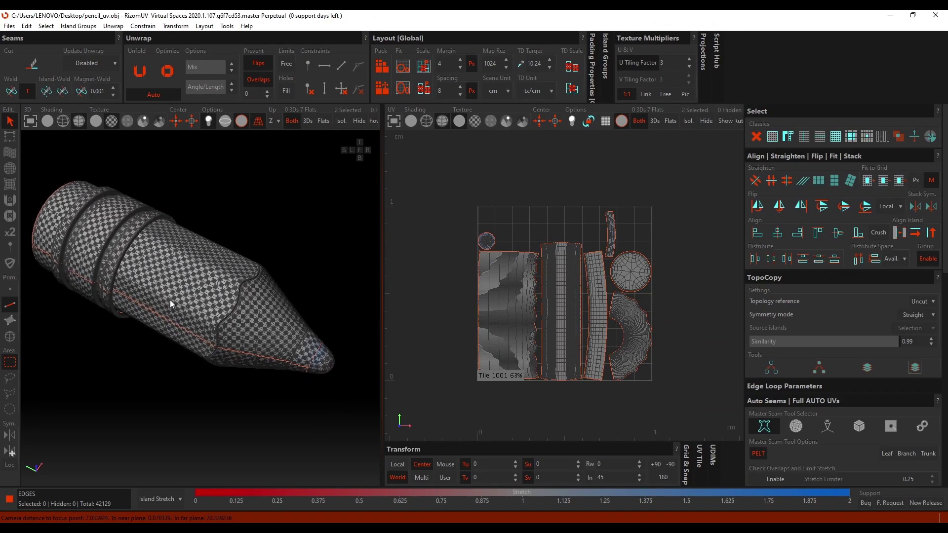
Examine the checker pattern around the pencil's tip and the shapes of the packed UV islands for distortion
{"action": "scroll", "coordinate": [189, 305], "scroll_direction": "up", "scroll_amount": 2}
{"action": "scroll", "coordinate": [308, 369], "scroll_direction": "up", "scroll_amount": 8}
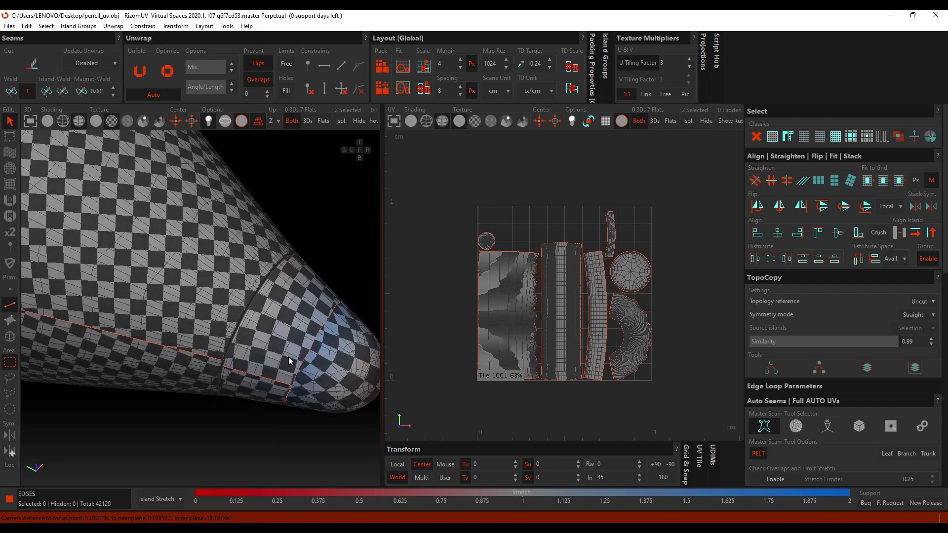
{"action": "scroll", "coordinate": [288, 356], "scroll_direction": "down", "scroll_amount": 6}
{"action": "middle_click_drag", "start_coordinate": [145, 291], "coordinate": [179, 314]}
{"action": "scroll", "coordinate": [538, 280], "scroll_direction": "up", "scroll_amount": 6}
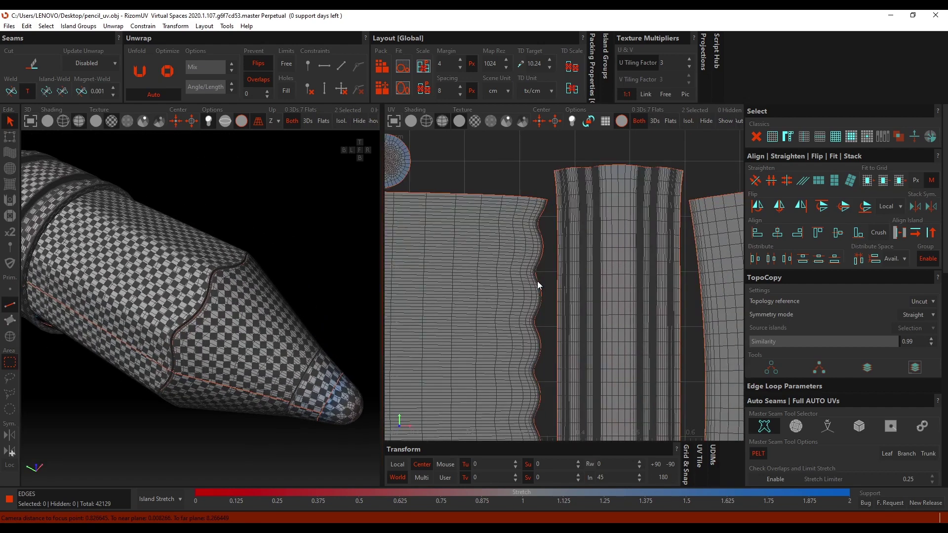
{"action": "scroll", "coordinate": [537, 280], "scroll_direction": "down", "scroll_amount": 3}
{"action": "middle_click_drag", "start_coordinate": [506, 270], "coordinate": [460, 249]}
{"action": "scroll", "coordinate": [539, 205], "scroll_direction": "up", "scroll_amount": 5}
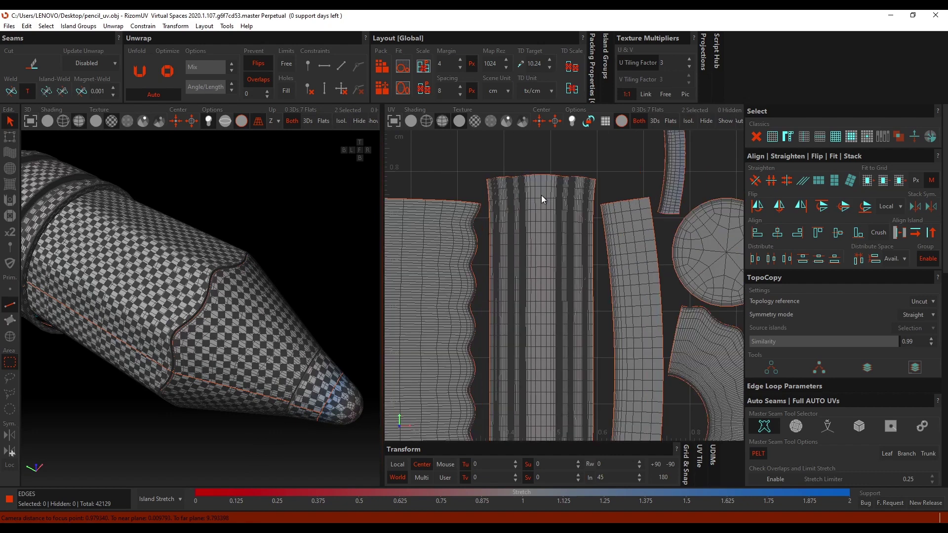
Select the banded UV island in island mode and check which part of the 3D pencil it covers
{"action": "key", "text": "F4"}
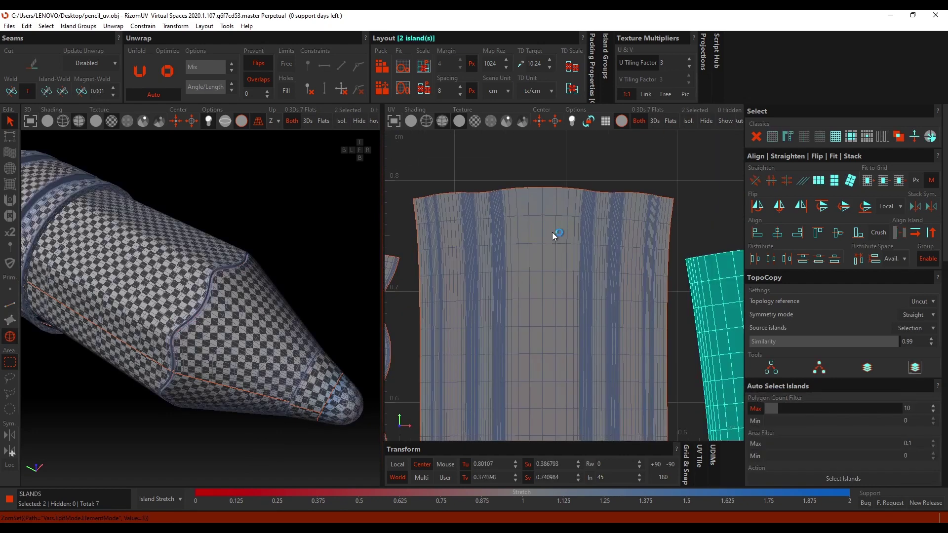
{"action": "left_click", "coordinate": [552, 232]}
{"action": "scroll", "coordinate": [221, 271], "scroll_direction": "down", "scroll_amount": 3}
{"action": "left_click_drag", "start_coordinate": [221, 270], "coordinate": [220, 279], "text": "alt"}
{"action": "scroll", "coordinate": [135, 262], "scroll_direction": "up", "scroll_amount": 4}
{"action": "middle_click_drag", "start_coordinate": [136, 261], "coordinate": [138, 258]}
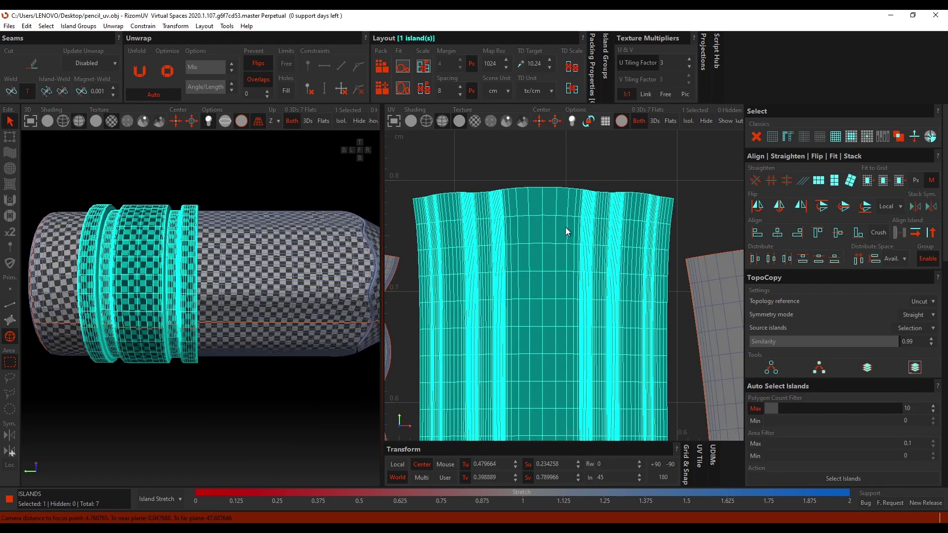
Select one crosswise edge line near the ferrule island's end and extend the selection to all its parallel edge lines
{"action": "key", "text": "F2"}
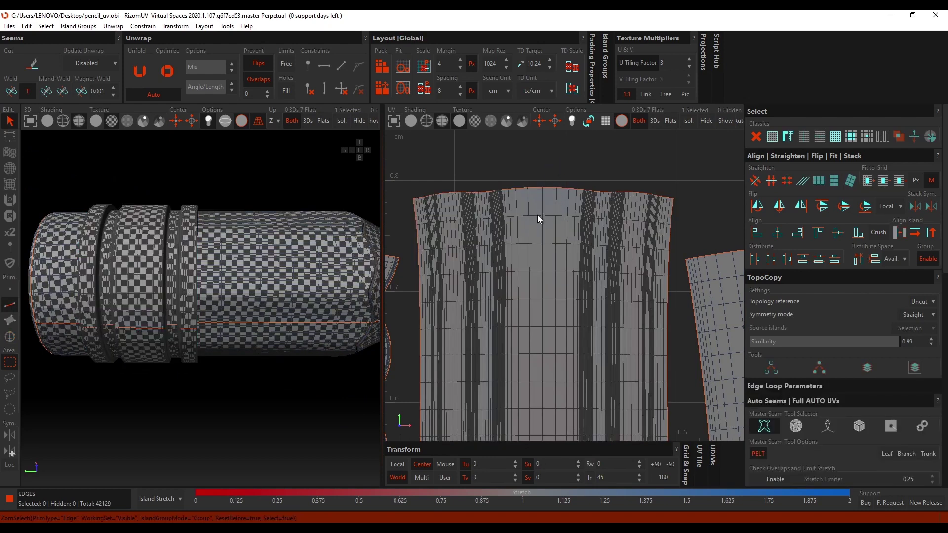
{"action": "scroll", "coordinate": [536, 222], "scroll_direction": "up", "scroll_amount": 4}
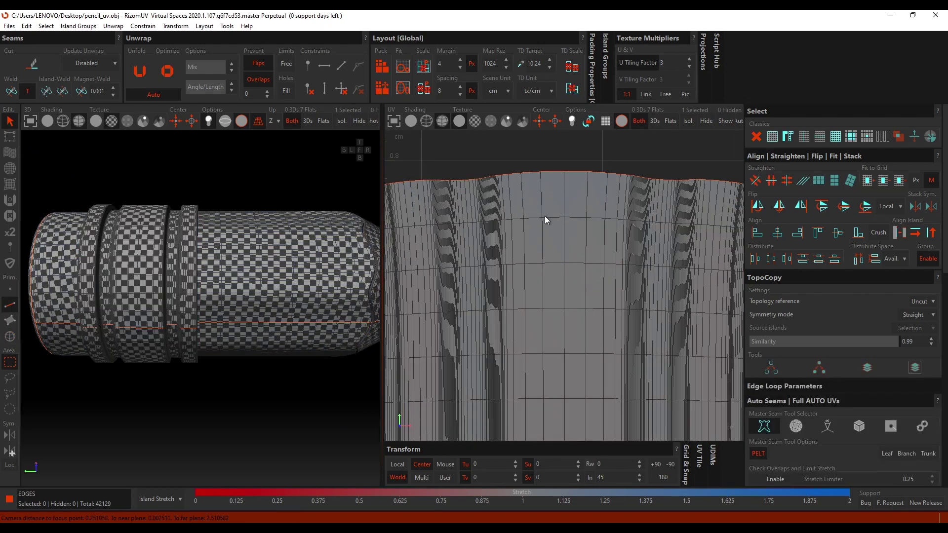
{"action": "double_click", "coordinate": [565, 220]}
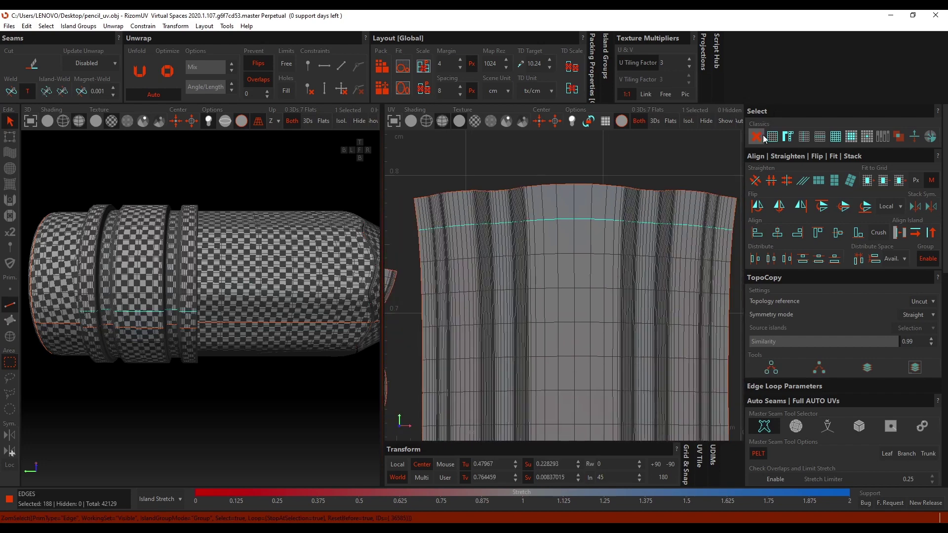
{"action": "left_click", "coordinate": [821, 141]}
{"action": "scroll", "coordinate": [600, 201], "scroll_direction": "down", "scroll_amount": 3}
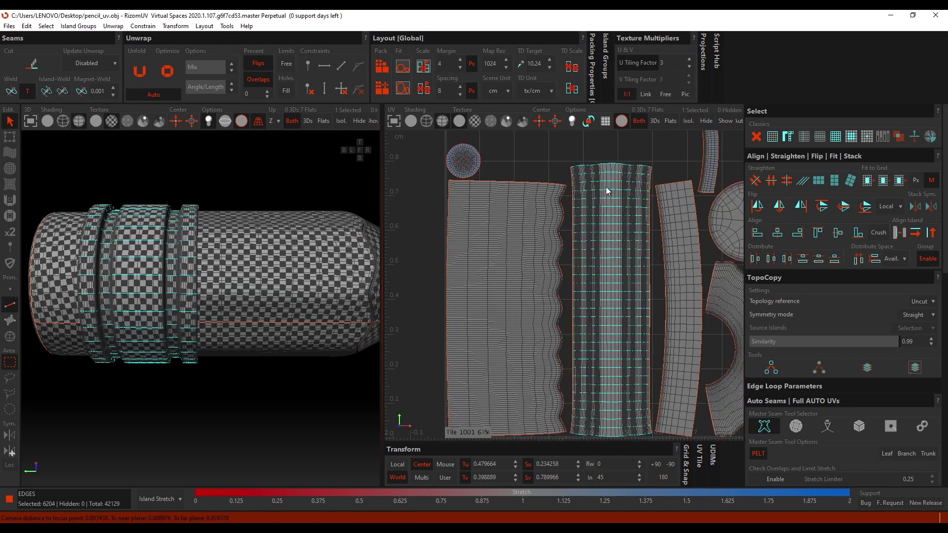
Straighten the selected crosswise edge lines of the ferrule island horizontally
{"action": "middle_click_drag", "start_coordinate": [607, 307], "coordinate": [590, 296]}
{"action": "scroll", "coordinate": [590, 211], "scroll_direction": "up", "scroll_amount": 5}
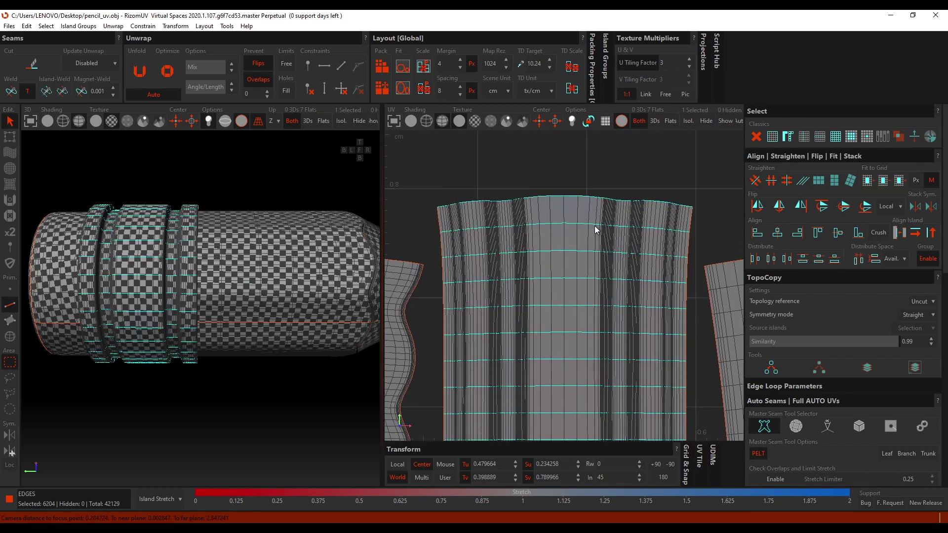
{"action": "left_click", "coordinate": [772, 183]}
{"action": "scroll", "coordinate": [586, 205], "scroll_direction": "up", "scroll_amount": 3}
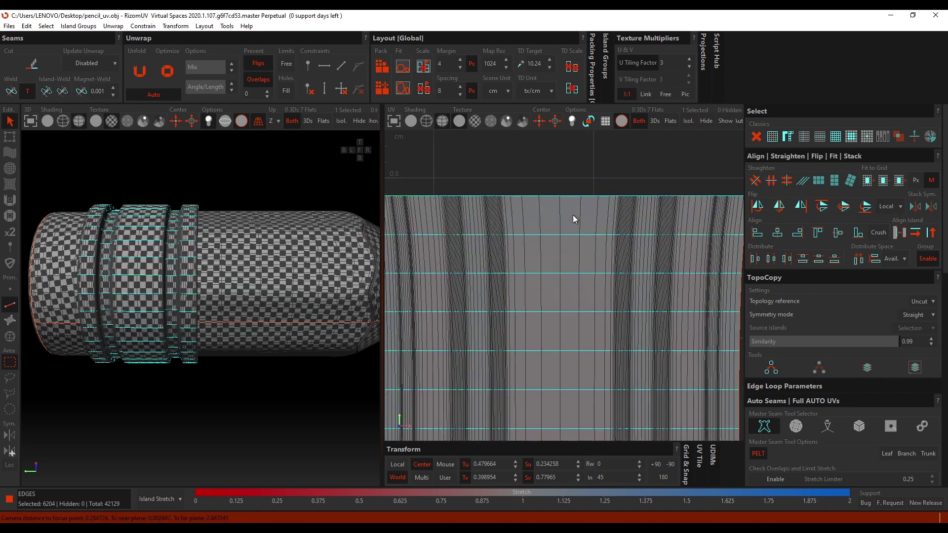
{"action": "scroll", "coordinate": [585, 215], "scroll_direction": "down", "scroll_amount": 3}
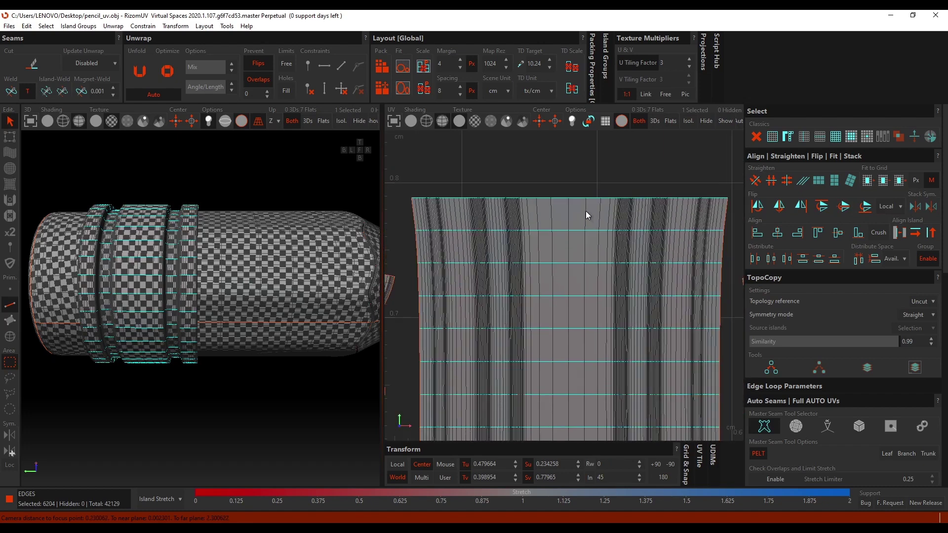
Select all parallel lengthwise edge lines of the ferrule island, straighten them vertically and clear the selection
{"action": "double_click", "coordinate": [585, 212]}
{"action": "left_click", "coordinate": [817, 138]}
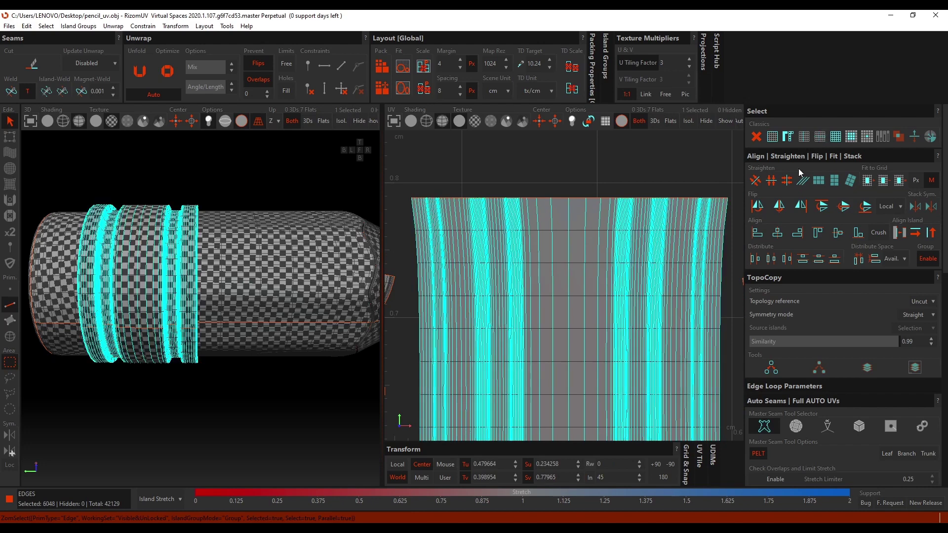
{"action": "left_click", "coordinate": [790, 181]}
{"action": "scroll", "coordinate": [618, 198], "scroll_direction": "down", "scroll_amount": 2}
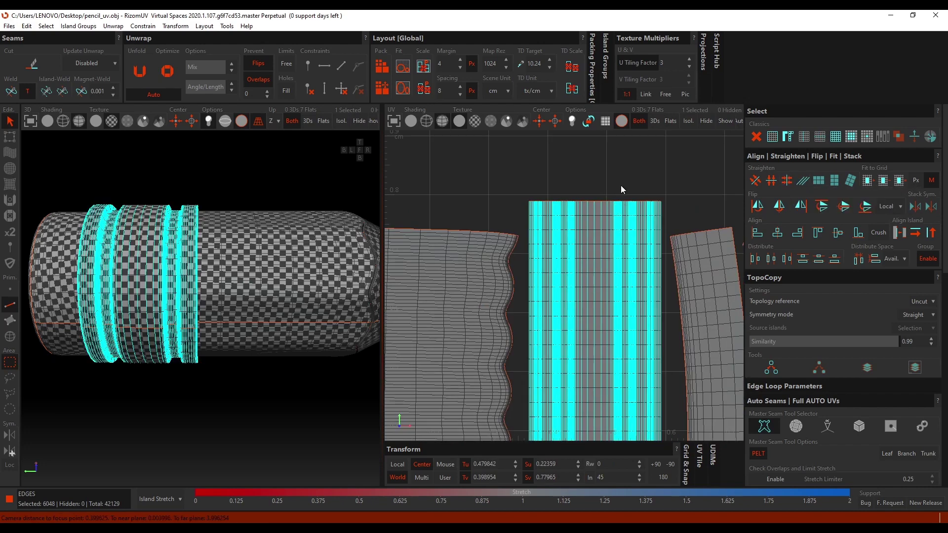
{"action": "left_click", "coordinate": [617, 171]}
{"action": "scroll", "coordinate": [611, 203], "scroll_direction": "down", "scroll_amount": 3}
{"action": "scroll", "coordinate": [599, 284], "scroll_direction": "down", "scroll_amount": 3}
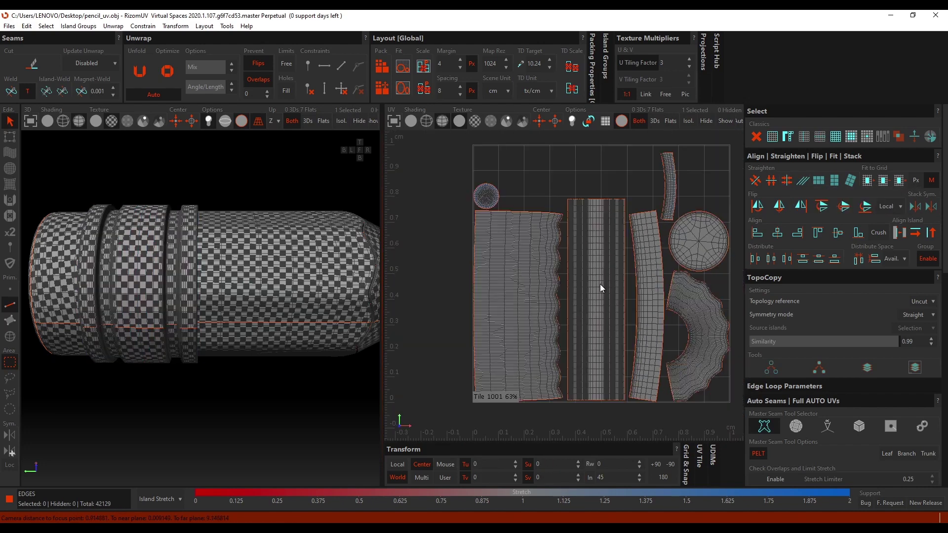
Identify the wavy-edged pencil body island on the model, then straighten all its parallel lengthwise edge lines vertically
{"action": "key", "text": "F4"}
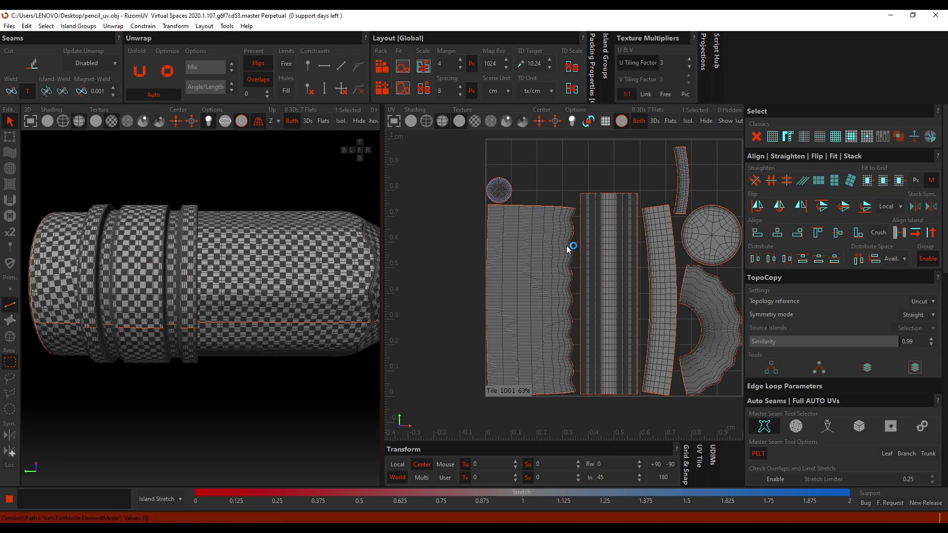
{"action": "left_click", "coordinate": [543, 241]}
{"action": "scroll", "coordinate": [531, 254], "scroll_direction": "down", "scroll_amount": 1}
{"action": "scroll", "coordinate": [532, 253], "scroll_direction": "up", "scroll_amount": 3}
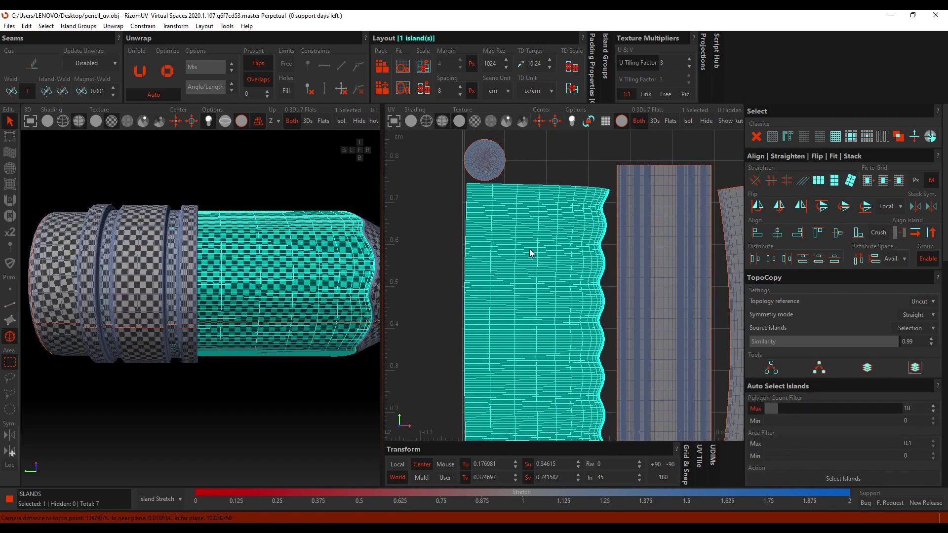
{"action": "key", "text": "F2"}
{"action": "scroll", "coordinate": [501, 186], "scroll_direction": "up", "scroll_amount": 5}
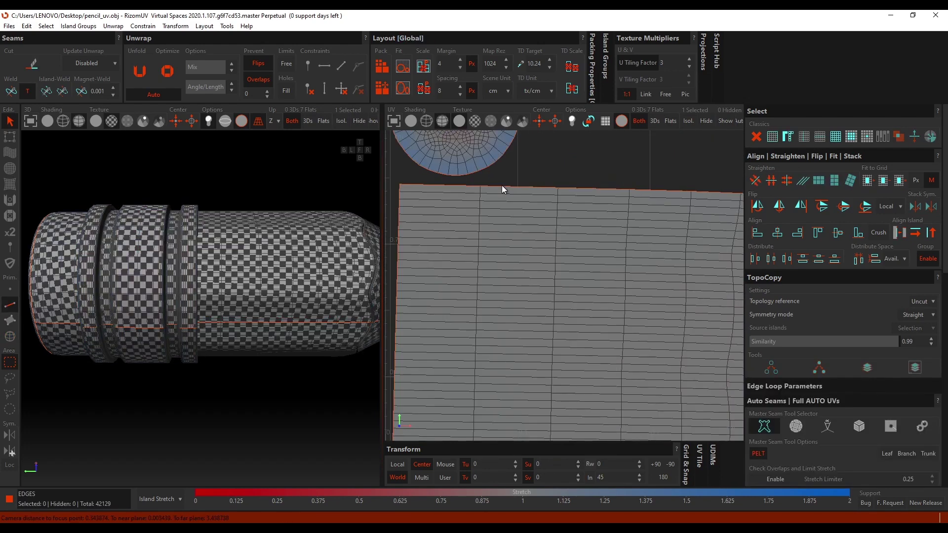
{"action": "double_click", "coordinate": [480, 190]}
{"action": "scroll", "coordinate": [485, 202], "scroll_direction": "down", "scroll_amount": 1}
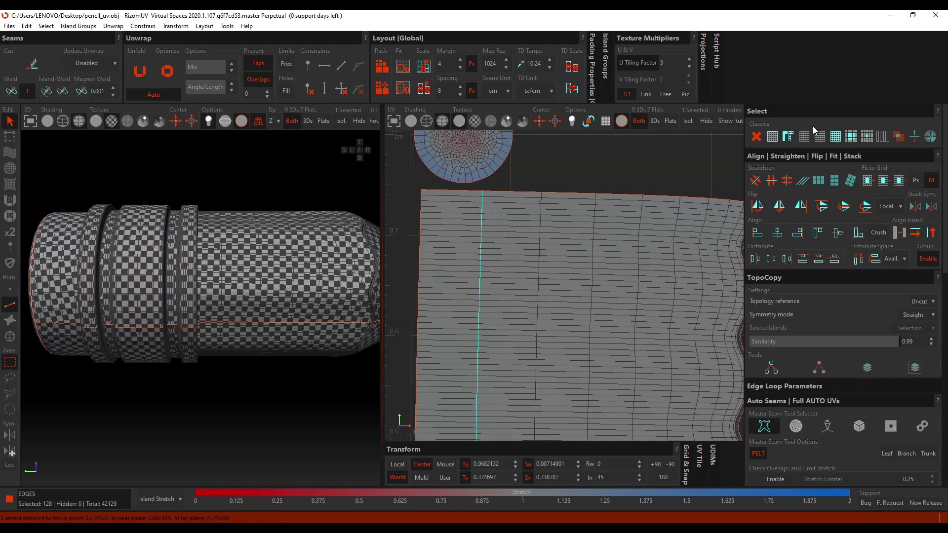
{"action": "left_click", "coordinate": [820, 136]}
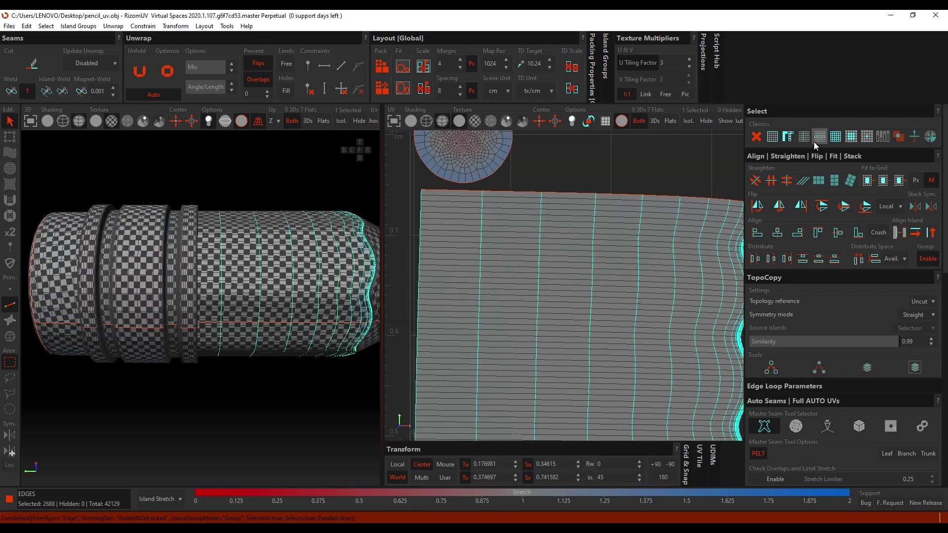
{"action": "left_click", "coordinate": [787, 182]}
{"action": "scroll", "coordinate": [459, 197], "scroll_direction": "up", "scroll_amount": 1}
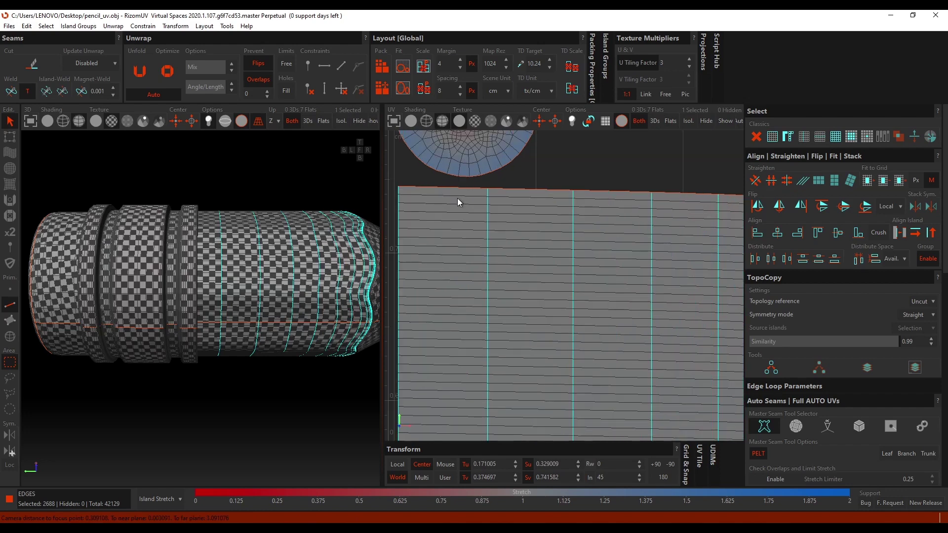
Select all parallel crosswise edge lines of the pencil body island, straighten them horizontally and clear the selection
{"action": "double_click", "coordinate": [458, 196]}
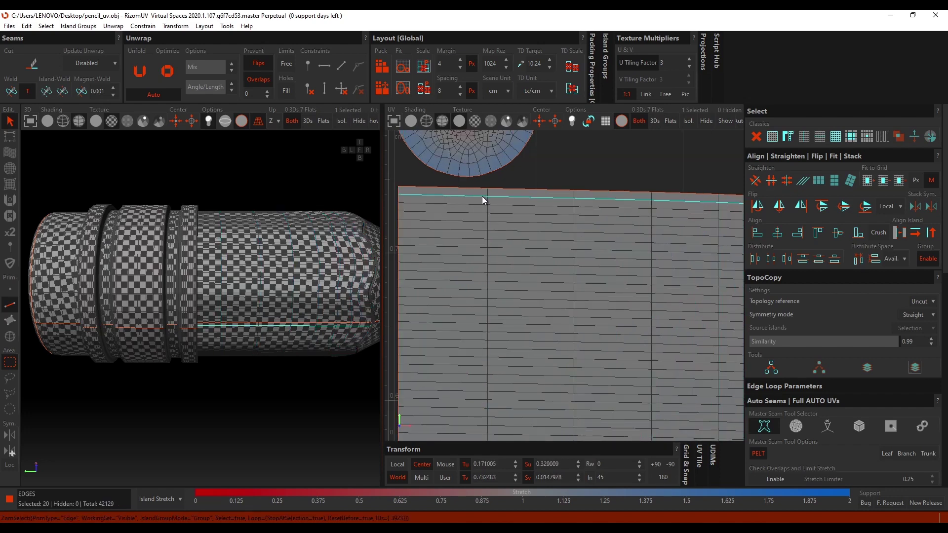
{"action": "left_click", "coordinate": [882, 137]}
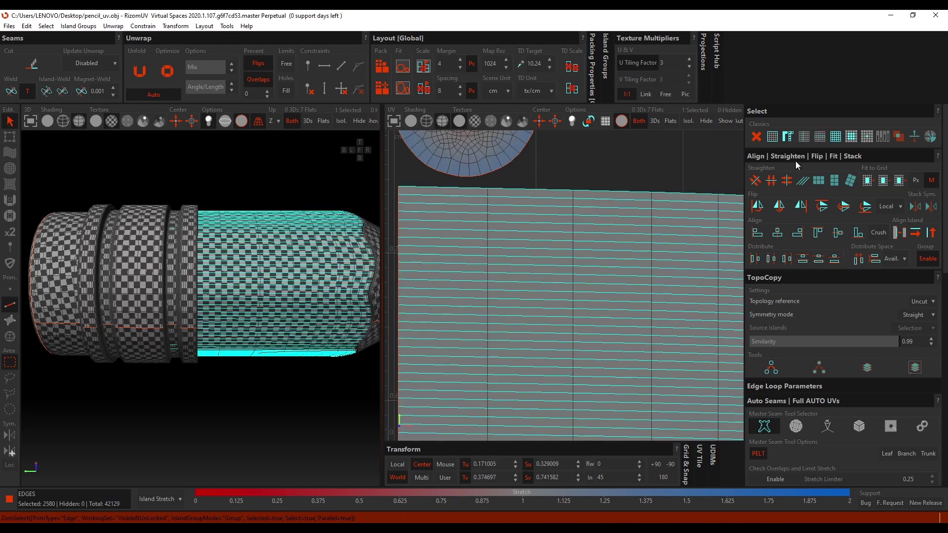
{"action": "left_click", "coordinate": [772, 182]}
{"action": "scroll", "coordinate": [581, 215], "scroll_direction": "down", "scroll_amount": 3}
{"action": "middle_click_drag", "start_coordinate": [592, 247], "coordinate": [560, 220], "text": "alt"}
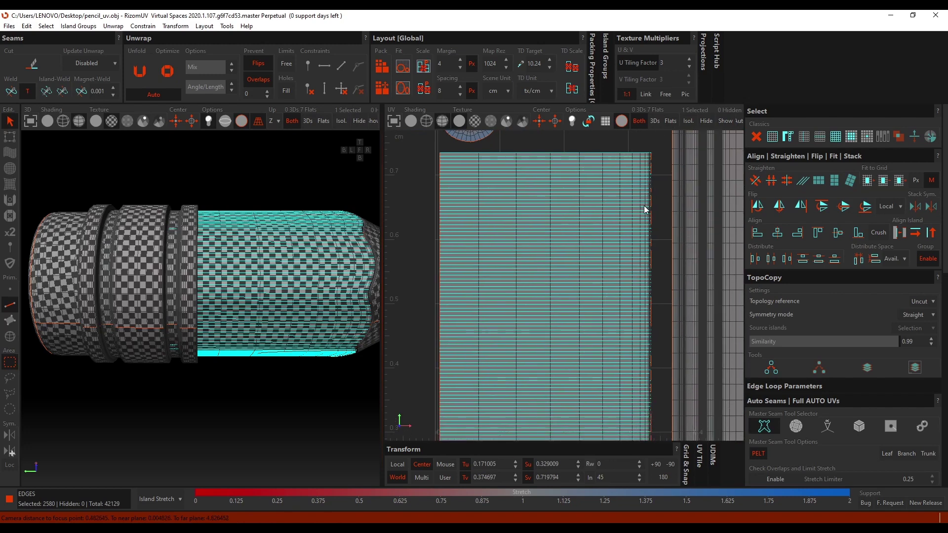
{"action": "left_click", "coordinate": [323, 249]}
{"action": "middle_click_drag", "start_coordinate": [327, 263], "coordinate": [311, 263], "text": "alt"}
{"action": "scroll", "coordinate": [562, 240], "scroll_direction": "down", "scroll_amount": 3}
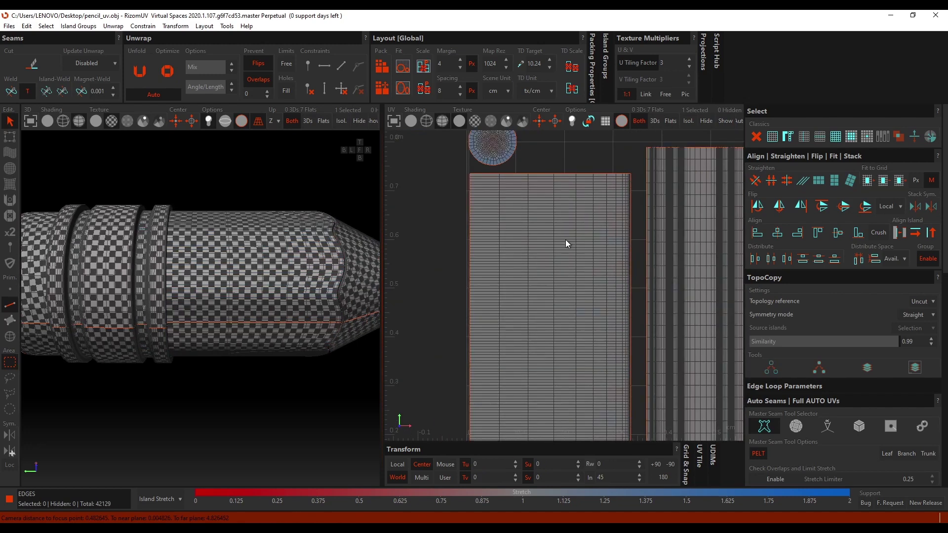
Select all parallel crosswise edge lines of the slanted strip island for the eraser end and straighten them horizontally
{"action": "middle_click_drag", "start_coordinate": [736, 242], "coordinate": [506, 260], "text": "alt"}
{"action": "scroll", "coordinate": [526, 191], "scroll_direction": "up", "scroll_amount": 4}
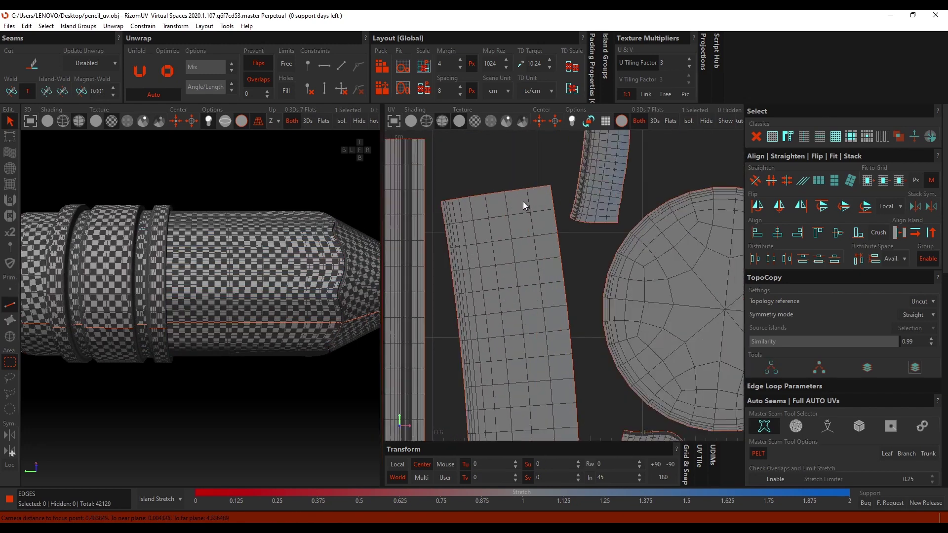
{"action": "double_click", "coordinate": [521, 212]}
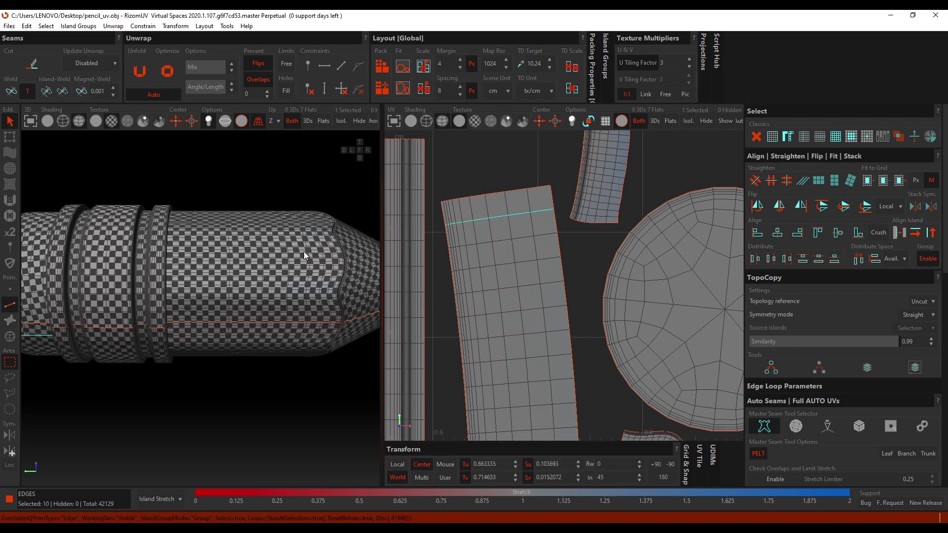
{"action": "key", "text": "f"}
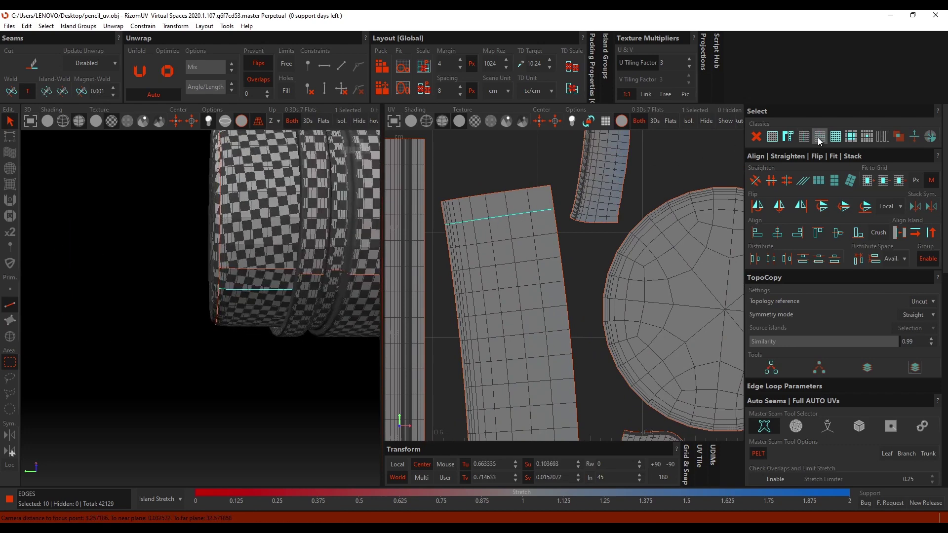
{"action": "left_click", "coordinate": [817, 138]}
{"action": "left_click", "coordinate": [774, 180]}
{"action": "scroll", "coordinate": [511, 244], "scroll_direction": "down", "scroll_amount": 3}
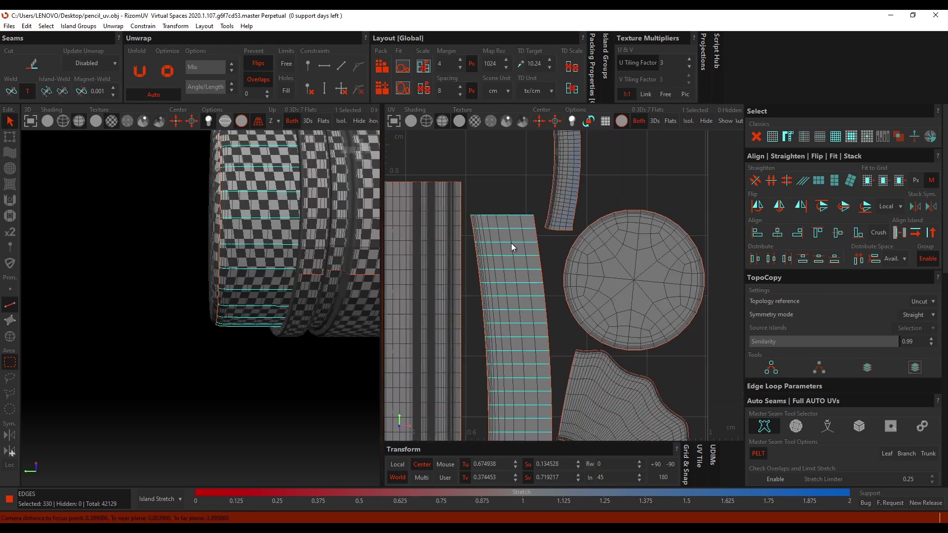
Select all parallel lengthwise edge lines of the eraser end's strip island and straighten them vertically
{"action": "double_click", "coordinate": [510, 226]}
{"action": "left_click", "coordinate": [809, 137]}
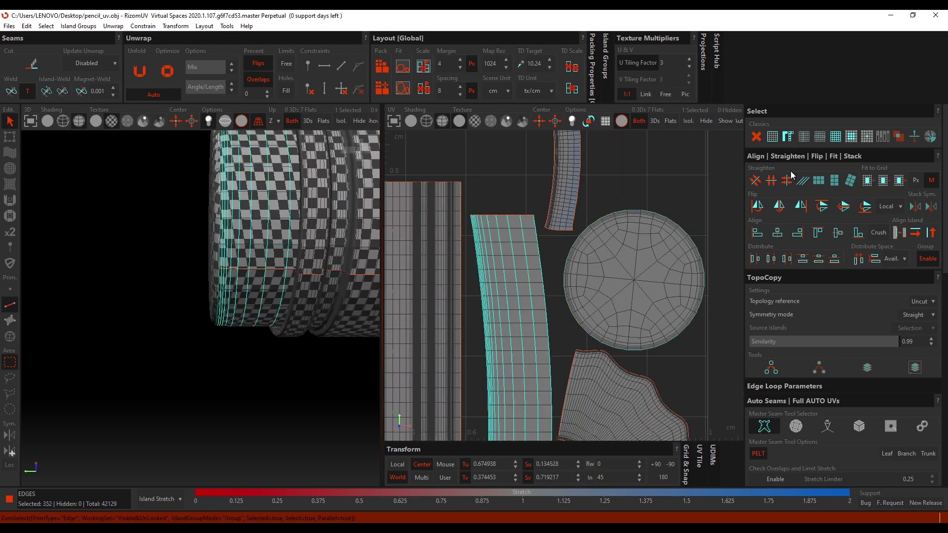
{"action": "left_click", "coordinate": [787, 181]}
{"action": "scroll", "coordinate": [293, 225], "scroll_direction": "down", "scroll_amount": 4}
{"action": "mouse_move", "coordinate": [293, 225]}
{"action": "left_mouse_down", "text": "alt"}
{"action": "mouse_move", "coordinate": [303, 229]}
{"action": "mouse_move", "coordinate": [323, 174]}
{"action": "mouse_move", "coordinate": [262, 203]}
{"action": "left_mouse_up", "text": "alt"}
{"action": "middle_click_drag", "start_coordinate": [321, 237], "coordinate": [239, 216], "text": "alt"}
{"action": "left_click_drag", "start_coordinate": [239, 216], "coordinate": [286, 232], "text": "alt"}
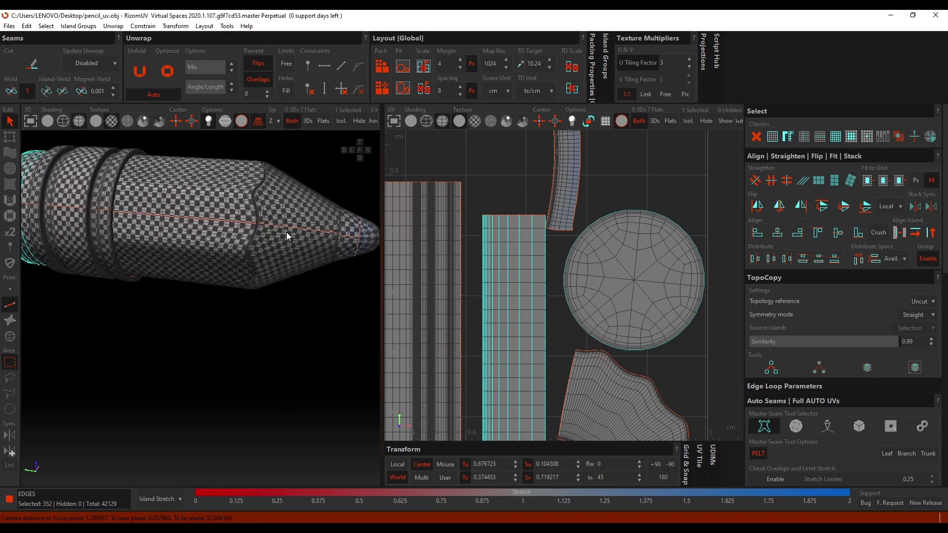
Select all parallel crosswise edge lines of the small curved strip island near the pencil tip and straighten them horizontally
{"action": "scroll", "coordinate": [315, 230], "scroll_direction": "up", "scroll_amount": 4}
{"action": "mouse_move", "coordinate": [286, 232]}
{"action": "middle_mouse_down", "text": "alt"}
{"action": "mouse_move", "coordinate": [315, 230]}
{"action": "mouse_move", "coordinate": [287, 233]}
{"action": "middle_mouse_up", "text": "alt"}
{"action": "scroll", "coordinate": [576, 283], "scroll_direction": "down", "scroll_amount": 5}
{"action": "middle_click_drag", "start_coordinate": [577, 274], "coordinate": [546, 233], "text": "alt"}
{"action": "scroll", "coordinate": [496, 288], "scroll_direction": "up", "scroll_amount": 8}
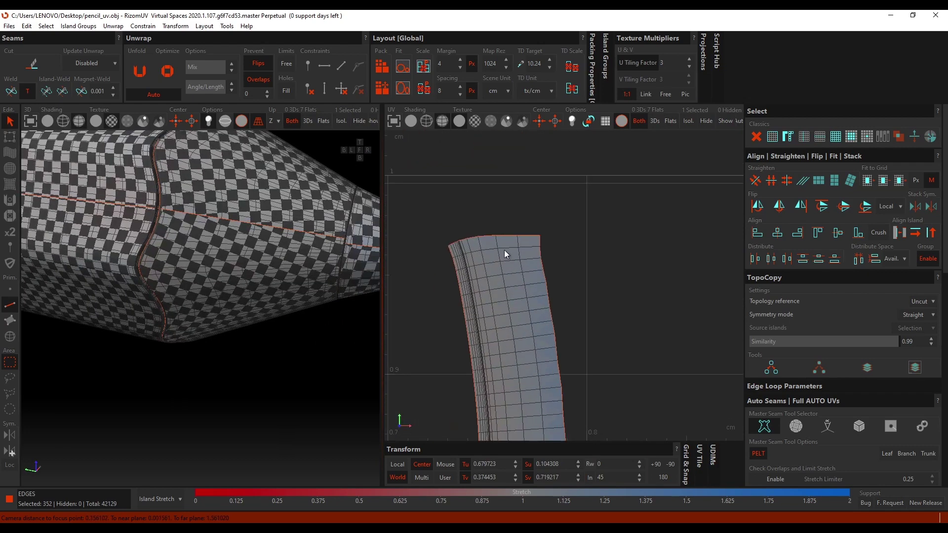
{"action": "double_click", "coordinate": [504, 250]}
{"action": "scroll", "coordinate": [333, 250], "scroll_direction": "down", "scroll_amount": 3}
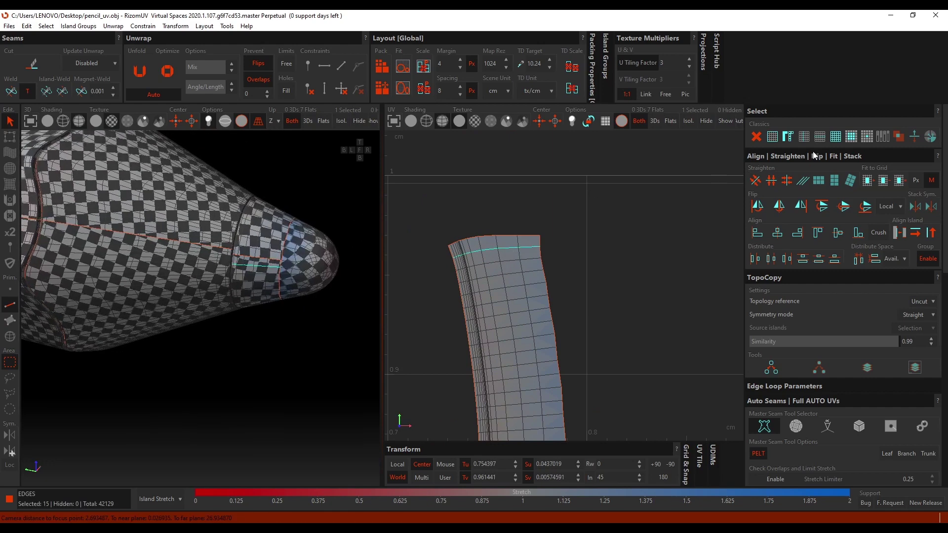
{"action": "left_click", "coordinate": [819, 136]}
{"action": "left_click", "coordinate": [771, 181]}
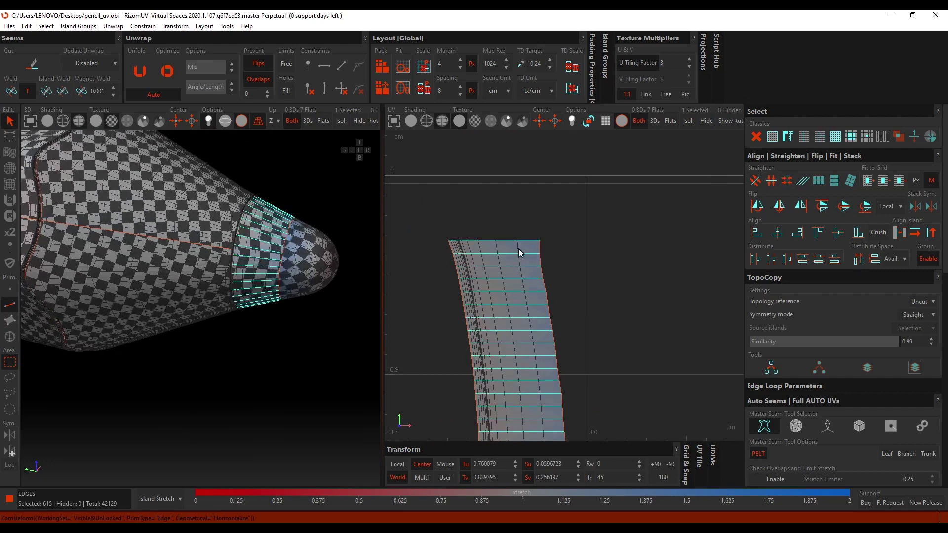
Select all parallel lengthwise edge lines of the small strip island near the pencil tip and straighten them vertically
{"action": "scroll", "coordinate": [519, 254], "scroll_direction": "up", "scroll_amount": 3}
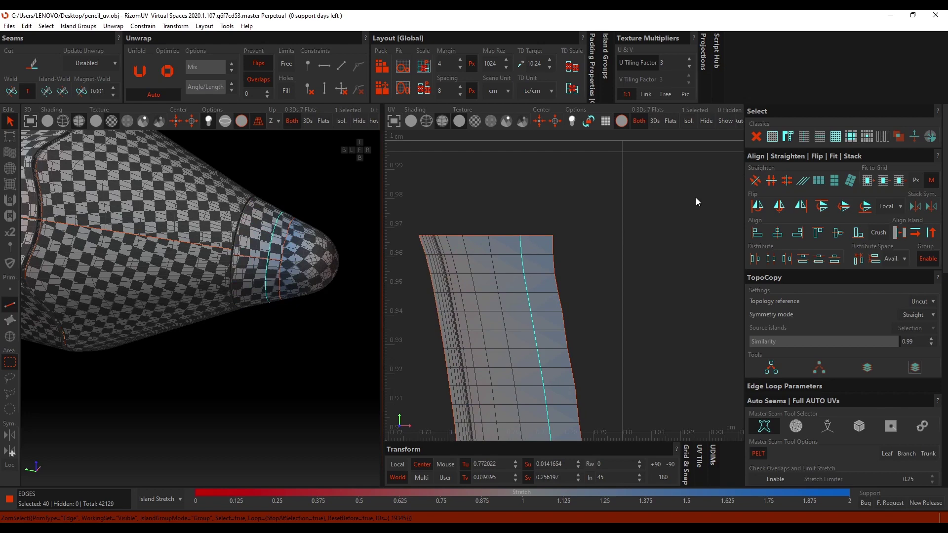
{"action": "left_click", "coordinate": [819, 137]}
{"action": "left_click", "coordinate": [787, 180]}
{"action": "scroll", "coordinate": [583, 235], "scroll_direction": "down", "scroll_amount": 5}
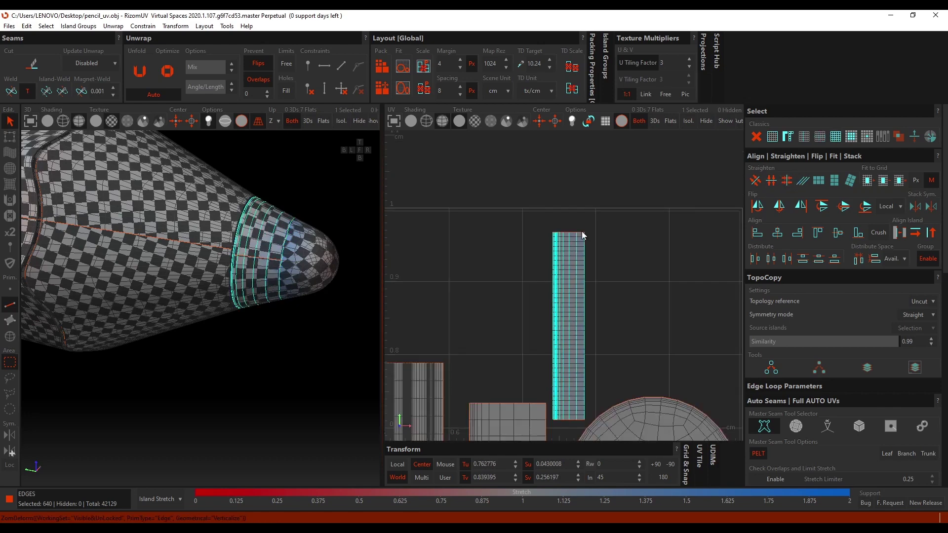
Select all radial edge lines of the fan-shaped sharpened cone island, straighten them horizontally and clear the selection
{"action": "middle_click_drag", "start_coordinate": [610, 378], "coordinate": [558, 214]}
{"action": "scroll", "coordinate": [558, 213], "scroll_direction": "down", "scroll_amount": 3}
{"action": "middle_click_drag", "start_coordinate": [577, 349], "coordinate": [542, 193]}
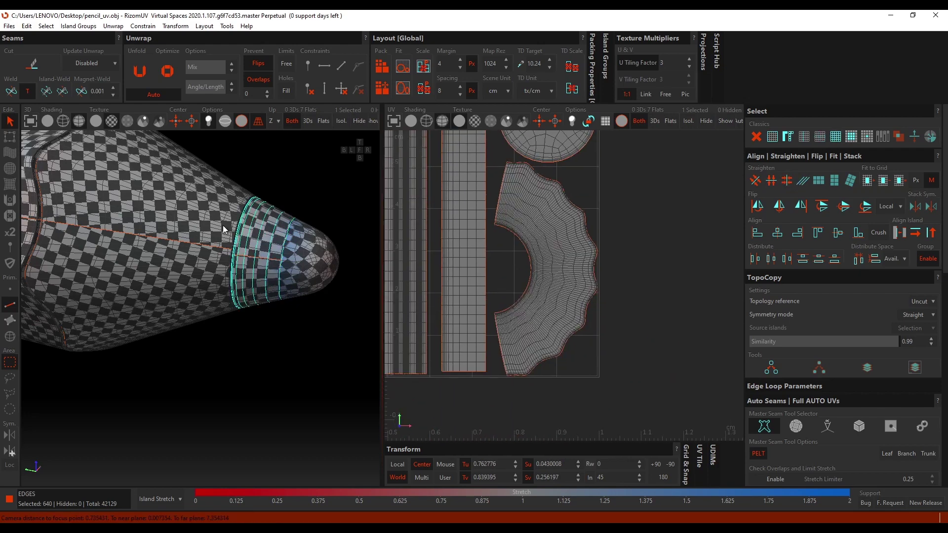
{"action": "middle_click_drag", "start_coordinate": [224, 226], "coordinate": [272, 269]}
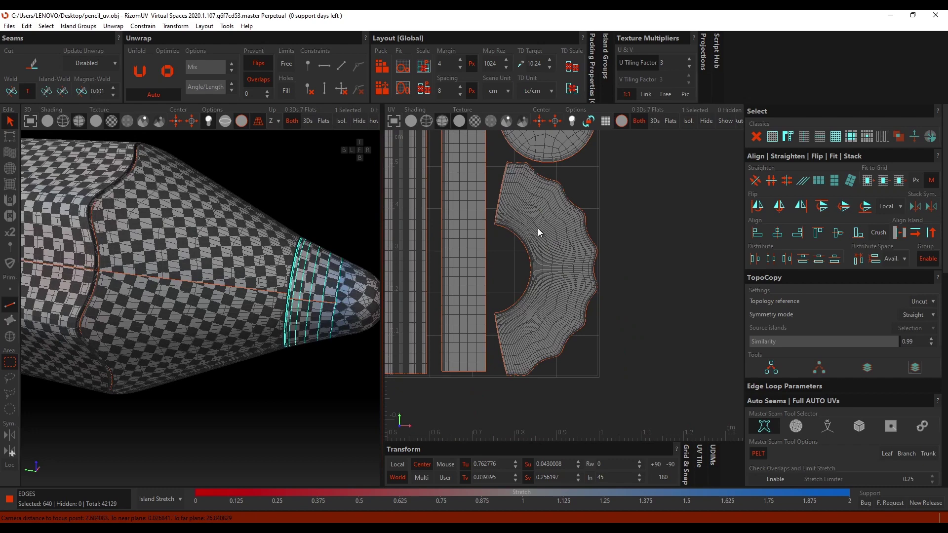
{"action": "scroll", "coordinate": [545, 253], "scroll_direction": "up", "scroll_amount": 5}
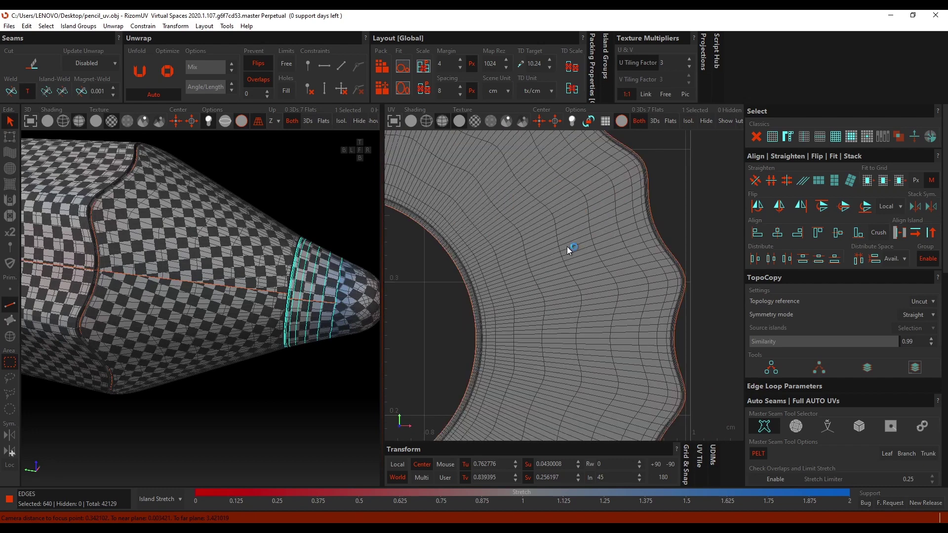
{"action": "double_click", "coordinate": [572, 249]}
{"action": "scroll", "coordinate": [575, 250], "scroll_direction": "down", "scroll_amount": 4}
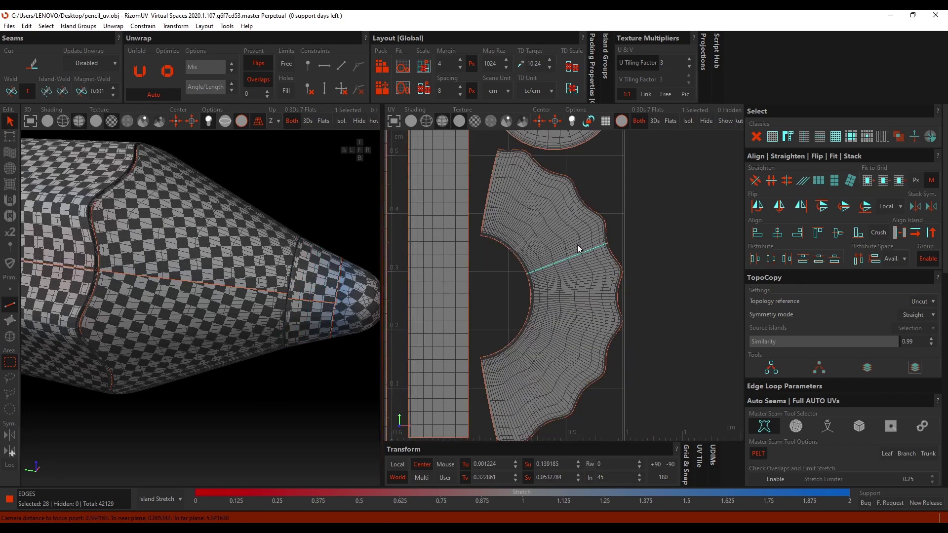
{"action": "middle_click_drag", "start_coordinate": [577, 245], "coordinate": [575, 241]}
{"action": "left_click", "coordinate": [820, 137]}
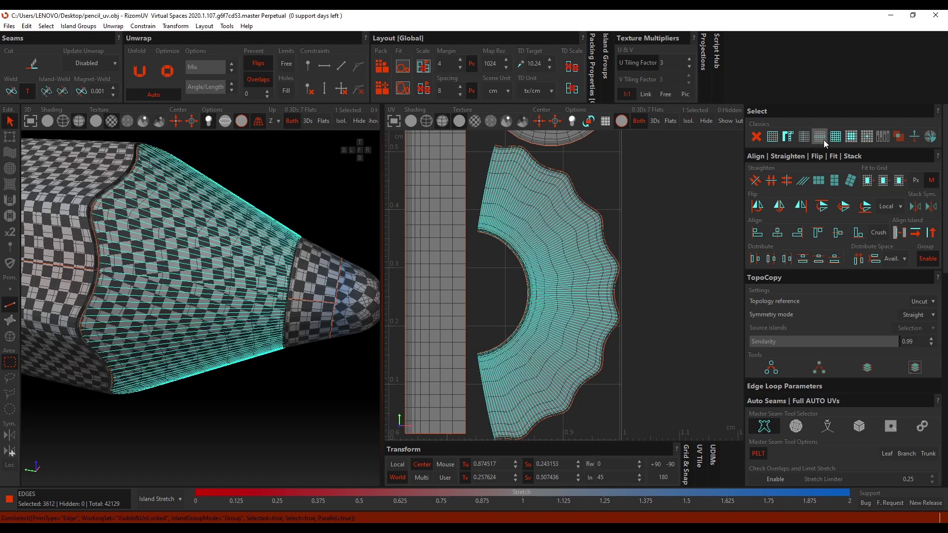
{"action": "left_click", "coordinate": [771, 181]}
{"action": "left_click", "coordinate": [594, 202]}
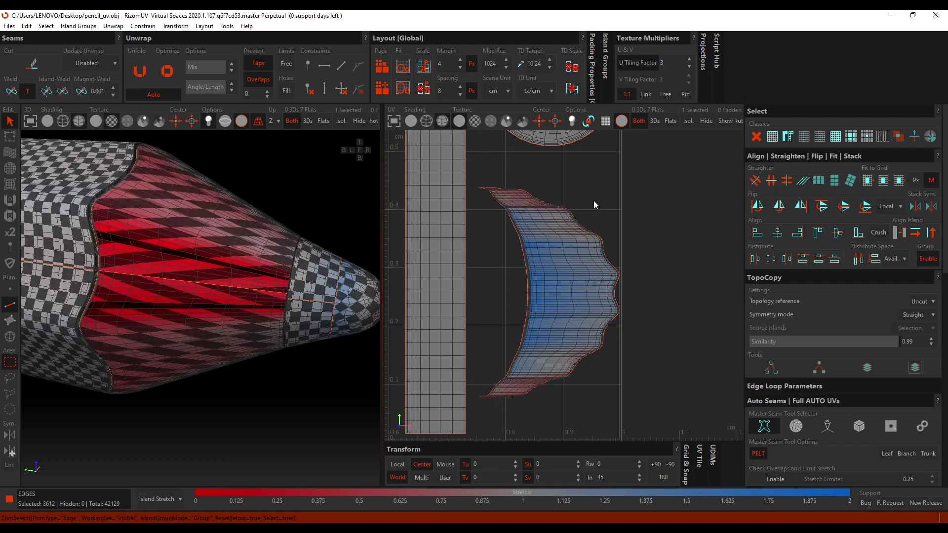
Select all curved parallel edge lines running along the sharpened cone island, straighten them vertically and clear the selection
{"action": "scroll", "coordinate": [541, 256], "scroll_direction": "up", "scroll_amount": 10}
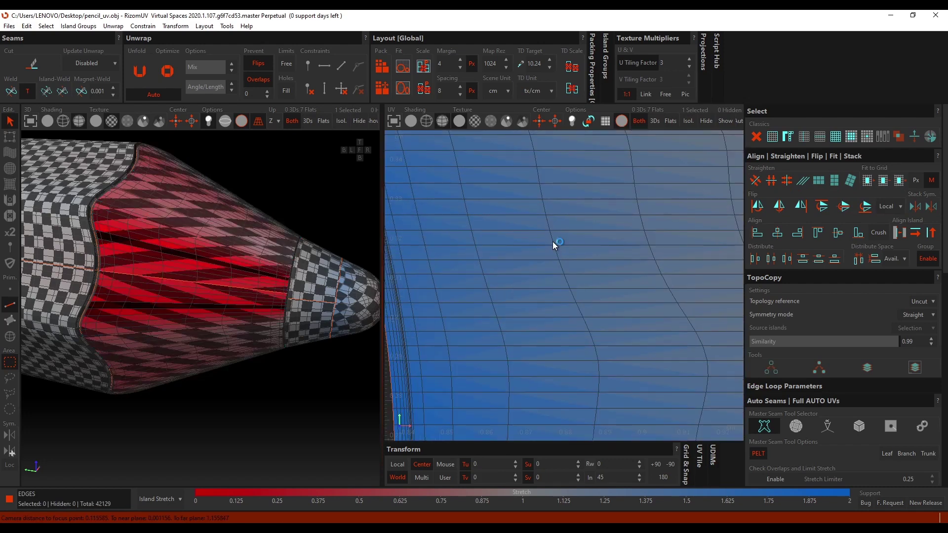
{"action": "double_click", "coordinate": [552, 241]}
{"action": "scroll", "coordinate": [564, 254], "scroll_direction": "down", "scroll_amount": 9}
{"action": "left_click", "coordinate": [804, 136]}
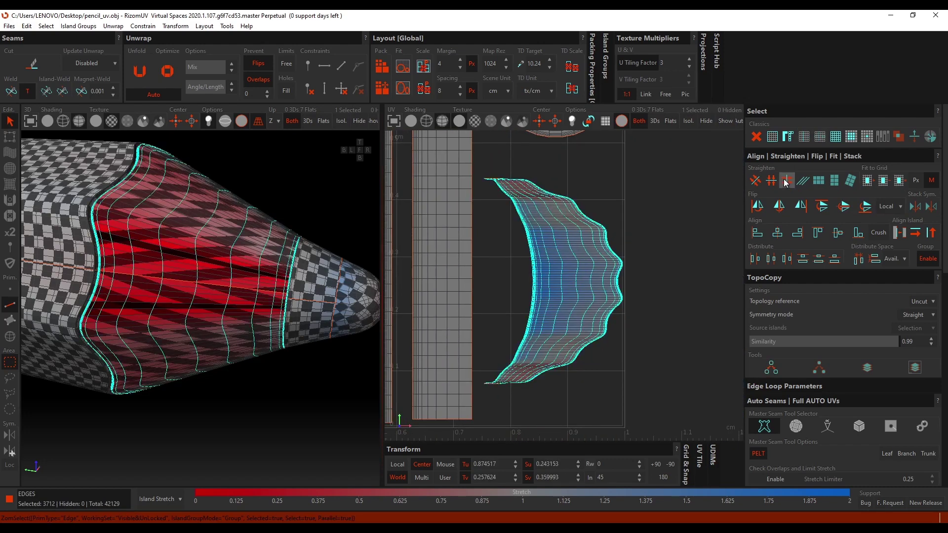
{"action": "left_click", "coordinate": [787, 181]}
{"action": "left_click", "coordinate": [658, 225]}
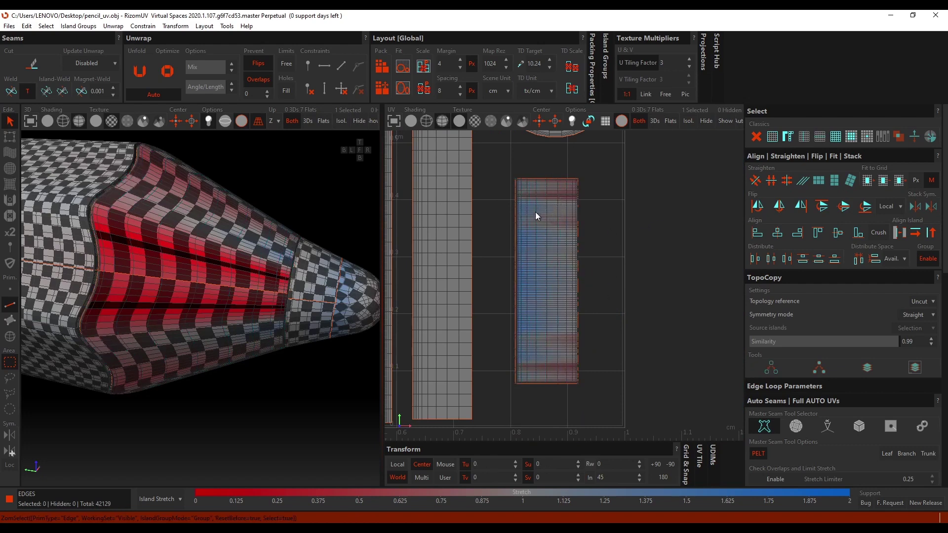
Constrain the upper and lower border edge loops of the straightened sharpened cone island horizontally
{"action": "scroll", "coordinate": [538, 166], "scroll_direction": "up", "scroll_amount": 10}
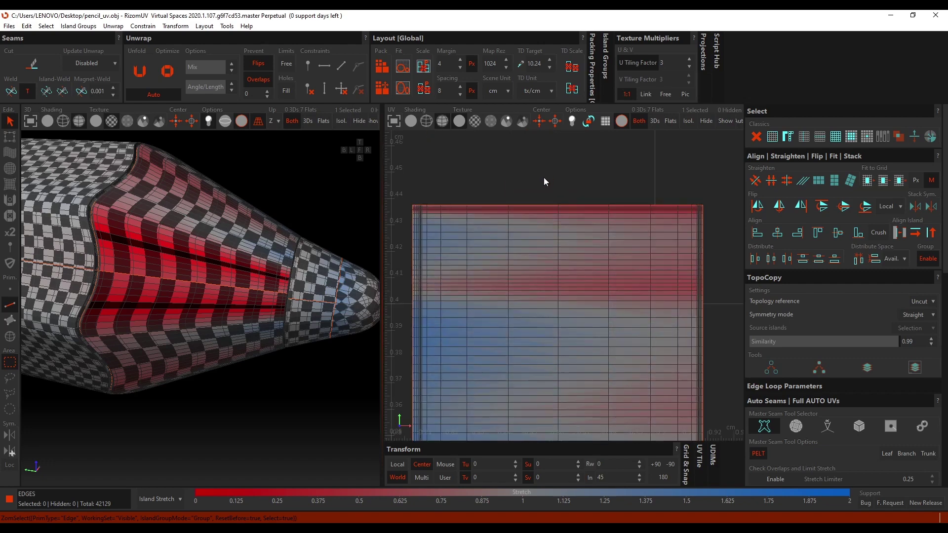
{"action": "left_click", "coordinate": [546, 220]}
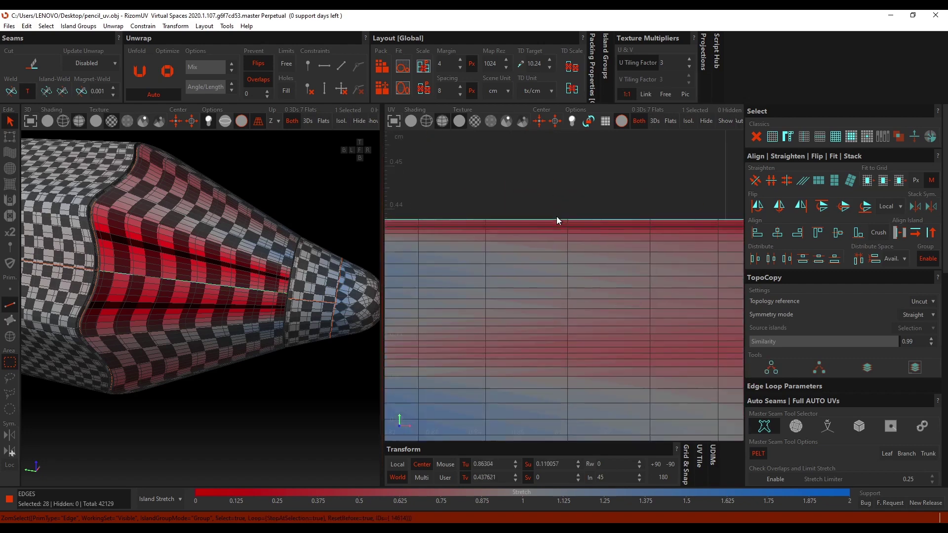
{"action": "scroll", "coordinate": [553, 216], "scroll_direction": "down", "scroll_amount": 10}
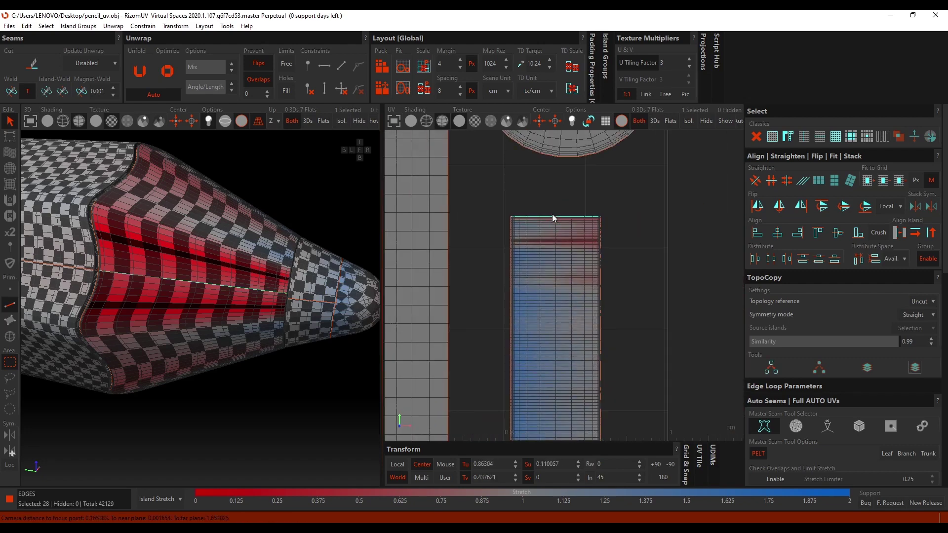
{"action": "left_click", "coordinate": [326, 67]}
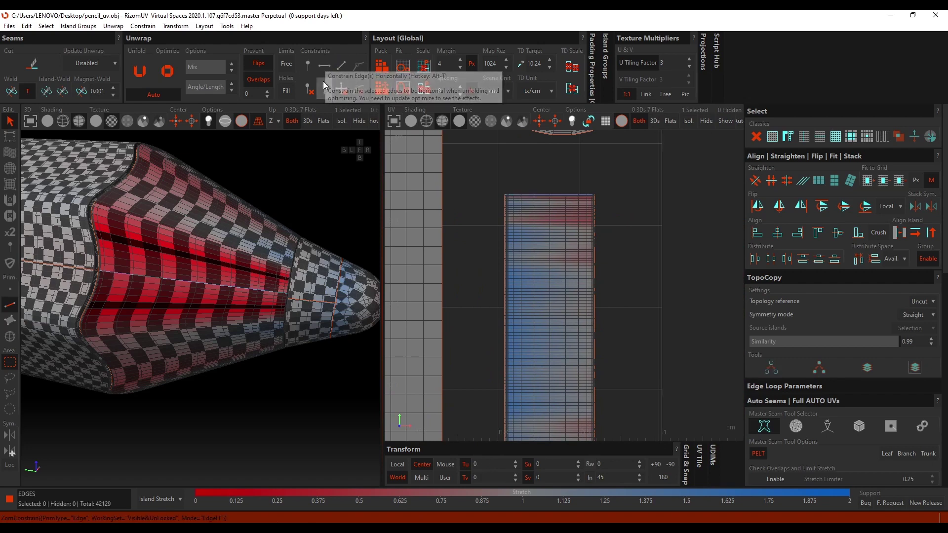
{"action": "middle_click_drag", "start_coordinate": [609, 323], "coordinate": [607, 227]}
{"action": "scroll", "coordinate": [606, 226], "scroll_direction": "up", "scroll_amount": 6}
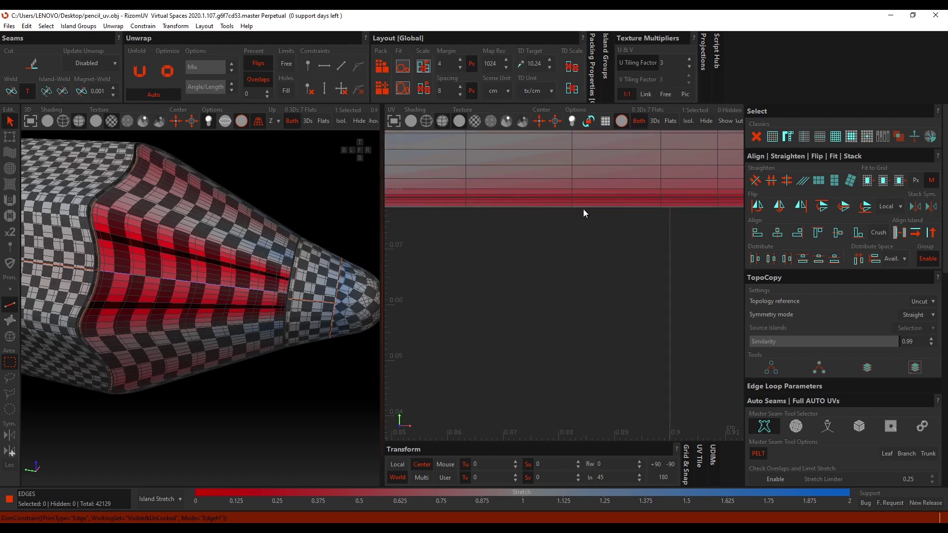
{"action": "scroll", "coordinate": [583, 212], "scroll_direction": "down", "scroll_amount": 6}
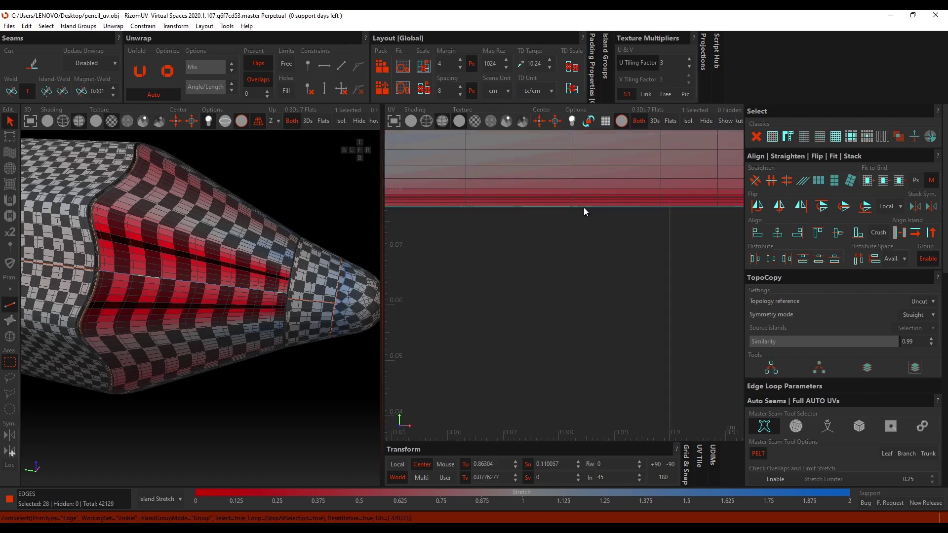
{"action": "left_click", "coordinate": [318, 73]}
Constrain the two long side border edge loops of the sharpened cone island vertically
{"action": "scroll", "coordinate": [507, 233], "scroll_direction": "up", "scroll_amount": 6}
{"action": "double_click", "coordinate": [483, 249]}
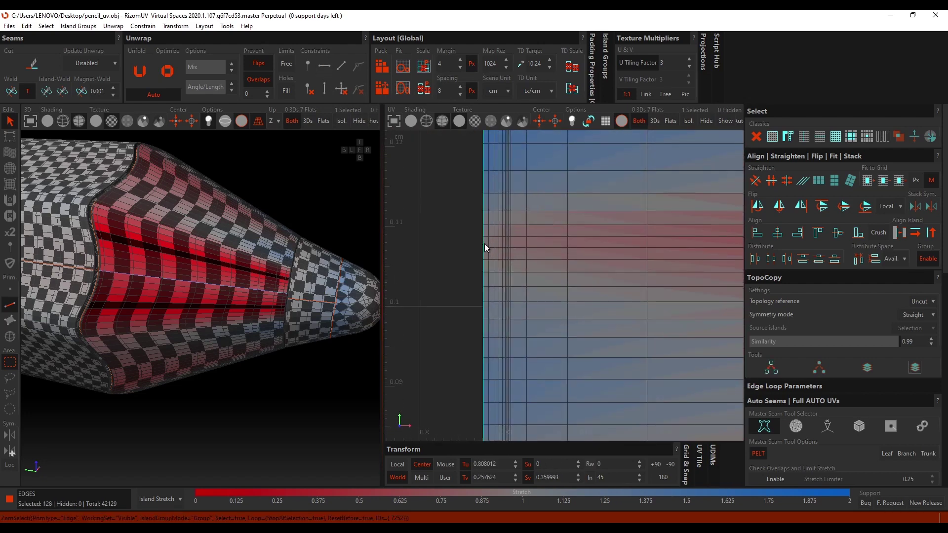
{"action": "scroll", "coordinate": [491, 249], "scroll_direction": "down", "scroll_amount": 6}
{"action": "scroll", "coordinate": [519, 247], "scroll_direction": "up", "scroll_amount": 2}
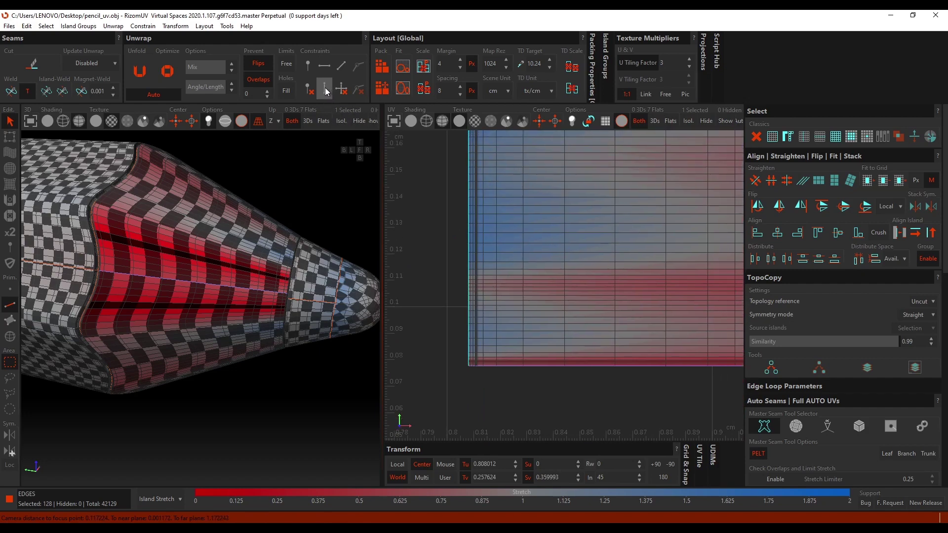
{"action": "scroll", "coordinate": [616, 259], "scroll_direction": "up", "scroll_amount": 5}
{"action": "double_click", "coordinate": [537, 256]}
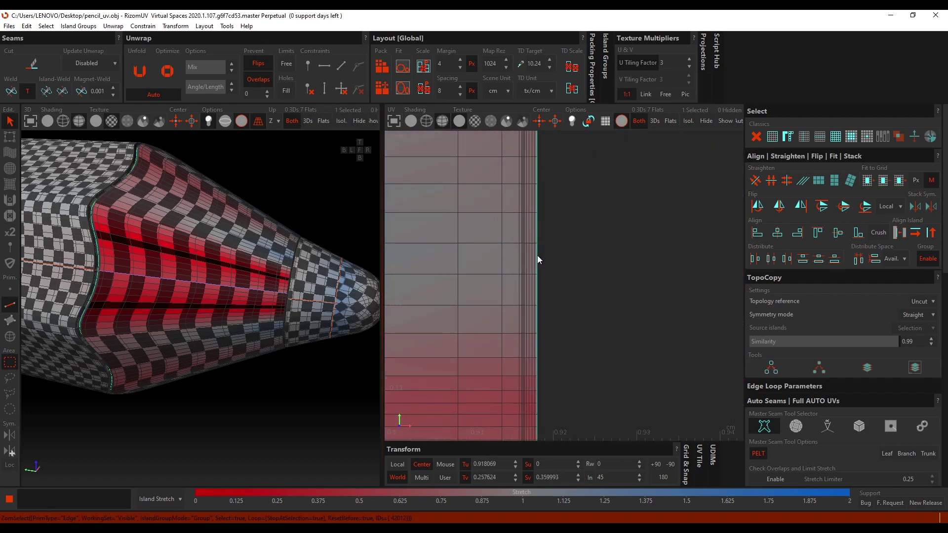
{"action": "left_click", "coordinate": [324, 89]}
{"action": "scroll", "coordinate": [518, 261], "scroll_direction": "down", "scroll_amount": 6}
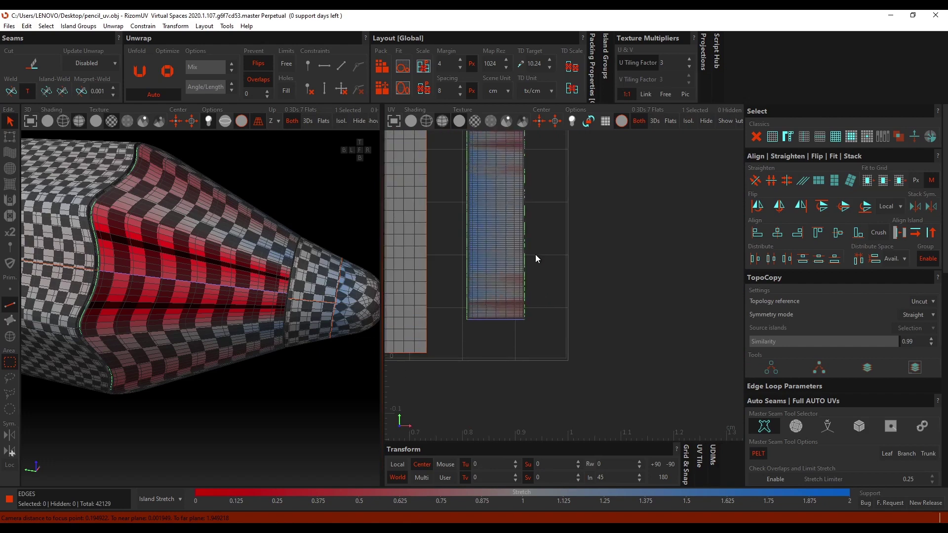
Select the whole sharpened cone island, optimize it to reduce distortion and clear the selection
{"action": "key", "text": "F4"}
{"action": "left_click", "coordinate": [517, 237]}
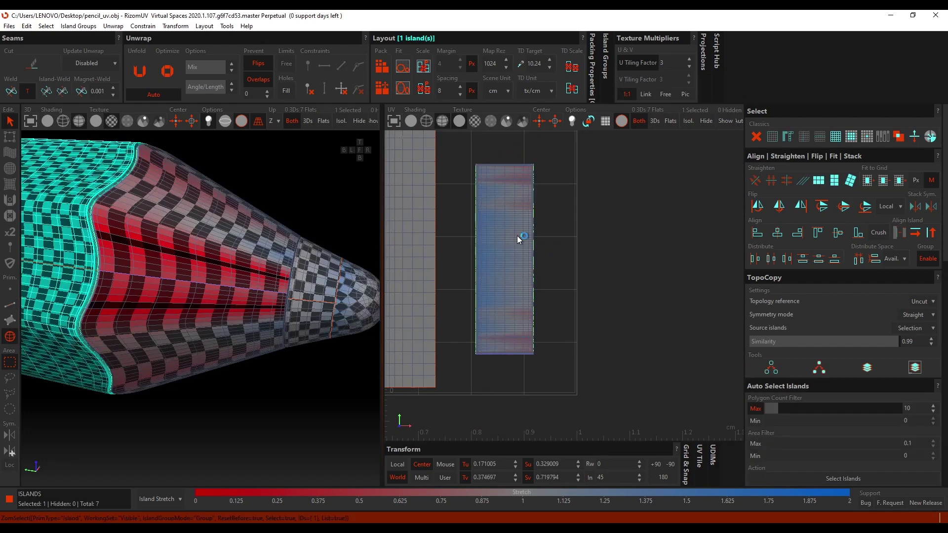
{"action": "left_click", "coordinate": [168, 73]}
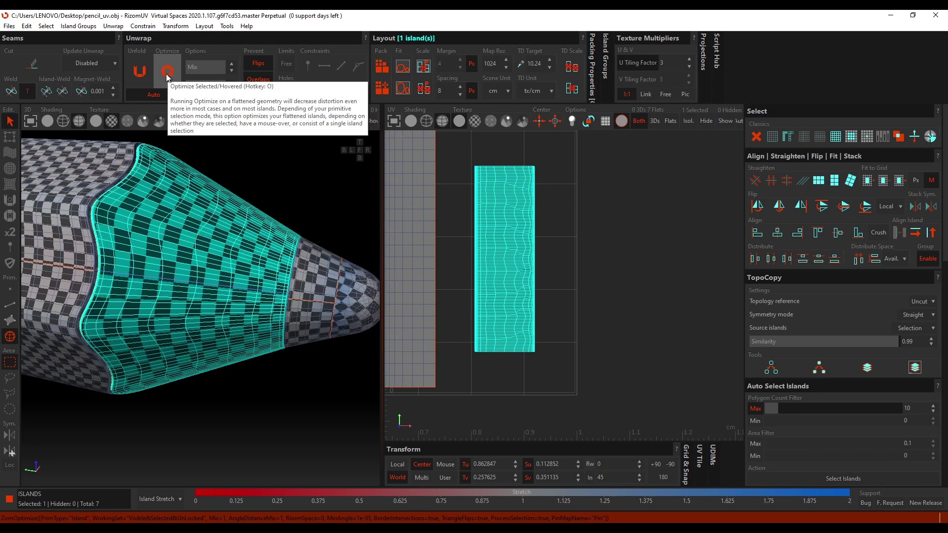
{"action": "left_click", "coordinate": [602, 248]}
Examine the optimized cone island in the UV layout and the checker pattern across the pencil's body and sharpened cone
{"action": "scroll", "coordinate": [515, 244], "scroll_direction": "up", "scroll_amount": 2}
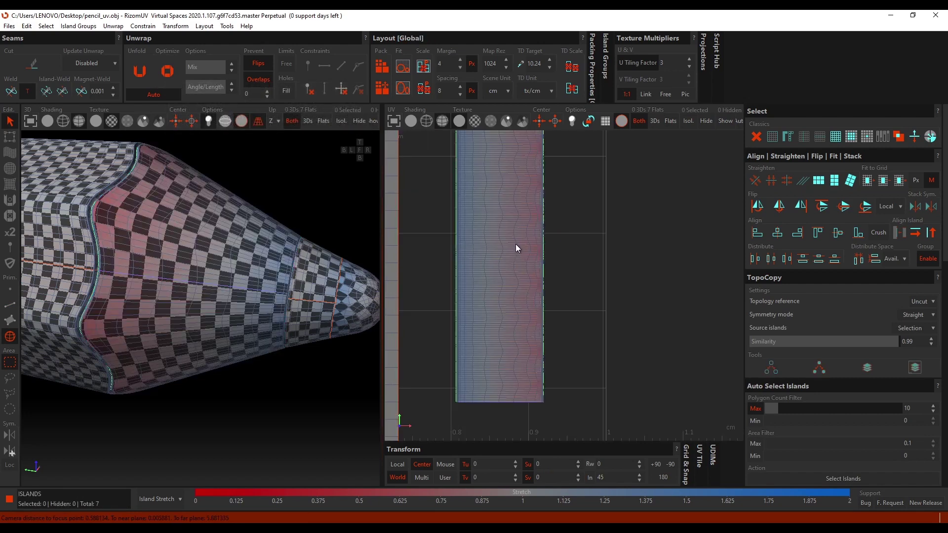
{"action": "scroll", "coordinate": [515, 244], "scroll_direction": "down", "scroll_amount": 3}
{"action": "scroll", "coordinate": [378, 262], "scroll_direction": "down", "scroll_amount": 3}
{"action": "scroll", "coordinate": [524, 252], "scroll_direction": "down", "scroll_amount": 2}
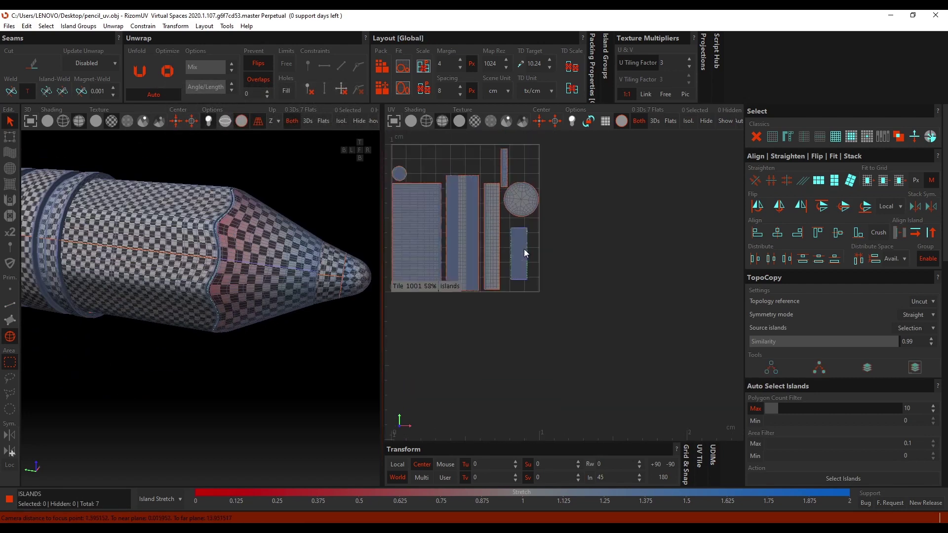
{"action": "scroll", "coordinate": [524, 249], "scroll_direction": "down", "scroll_amount": 1}
{"action": "middle_click_drag", "start_coordinate": [478, 218], "coordinate": [563, 264]}
{"action": "scroll", "coordinate": [537, 265], "scroll_direction": "up", "scroll_amount": 3}
{"action": "scroll", "coordinate": [257, 249], "scroll_direction": "down", "scroll_amount": 2}
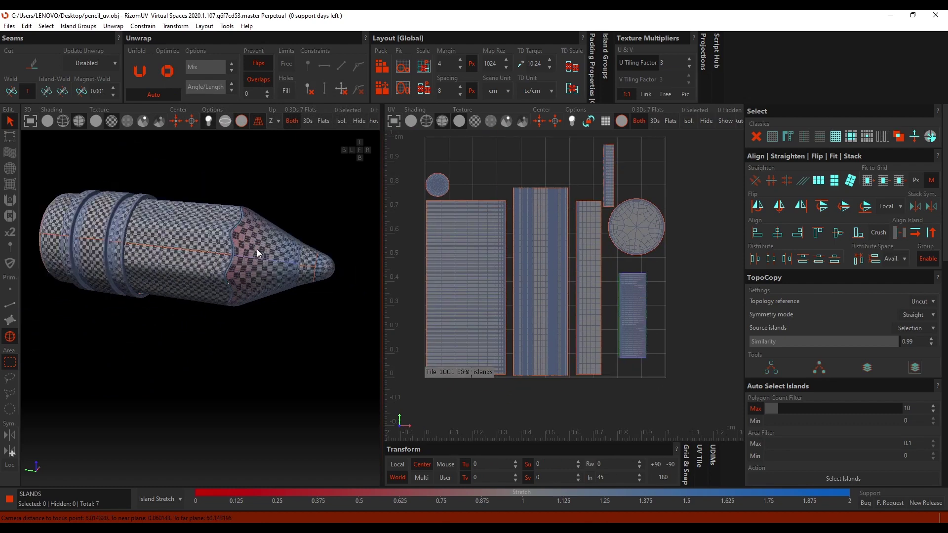
{"action": "scroll", "coordinate": [238, 251], "scroll_direction": "up", "scroll_amount": 3}
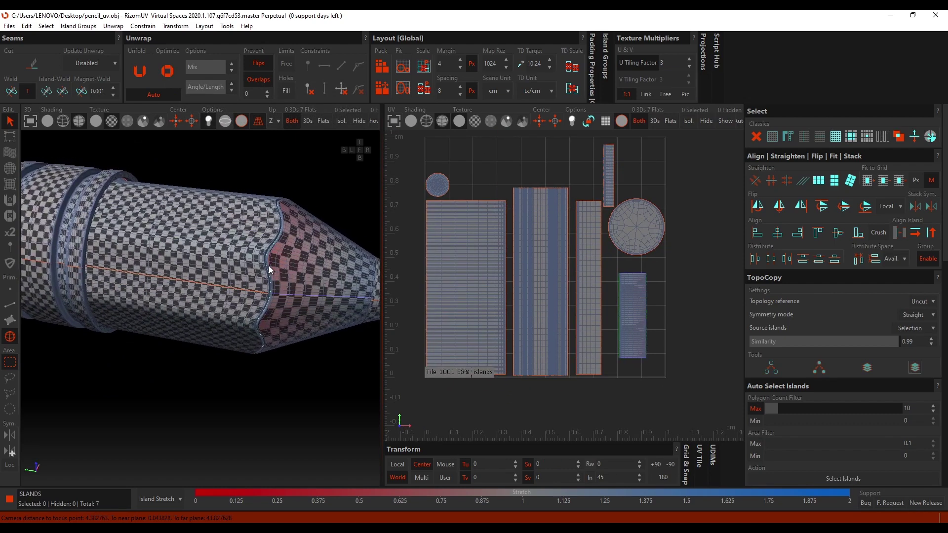
{"action": "middle_click_drag", "start_coordinate": [295, 267], "coordinate": [275, 271]}
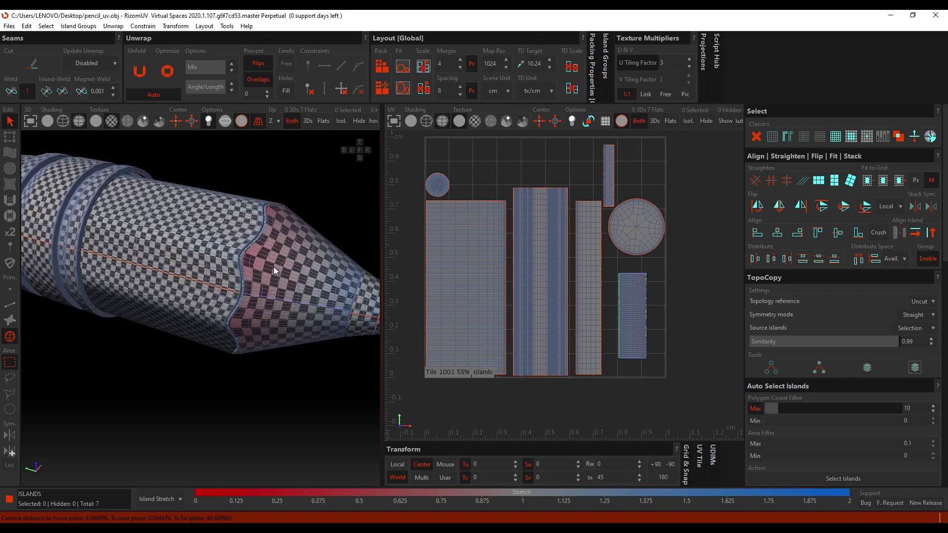
Switch the 3D view to the numbered colour checker texture and rotate the ridged ring island by 180 degrees
{"action": "left_click", "coordinate": [127, 121]}
{"action": "mouse_move", "coordinate": [265, 266]}
{"action": "middle_mouse_down"}
{"action": "mouse_move", "coordinate": [187, 274]}
{"action": "mouse_move", "coordinate": [233, 256]}
{"action": "mouse_move", "coordinate": [192, 251]}
{"action": "mouse_move", "coordinate": [170, 232]}
{"action": "mouse_move", "coordinate": [227, 243]}
{"action": "mouse_move", "coordinate": [201, 253]}
{"action": "mouse_move", "coordinate": [93, 226]}
{"action": "mouse_move", "coordinate": [117, 247]}
{"action": "mouse_move", "coordinate": [186, 246]}
{"action": "mouse_move", "coordinate": [210, 224]}
{"action": "mouse_move", "coordinate": [141, 242]}
{"action": "mouse_move", "coordinate": [173, 264]}
{"action": "mouse_move", "coordinate": [152, 267]}
{"action": "mouse_move", "coordinate": [192, 262]}
{"action": "mouse_move", "coordinate": [158, 225]}
{"action": "mouse_move", "coordinate": [245, 281]}
{"action": "mouse_move", "coordinate": [237, 261]}
{"action": "mouse_move", "coordinate": [249, 254]}
{"action": "middle_mouse_up"}
{"action": "left_click", "coordinate": [245, 269]}
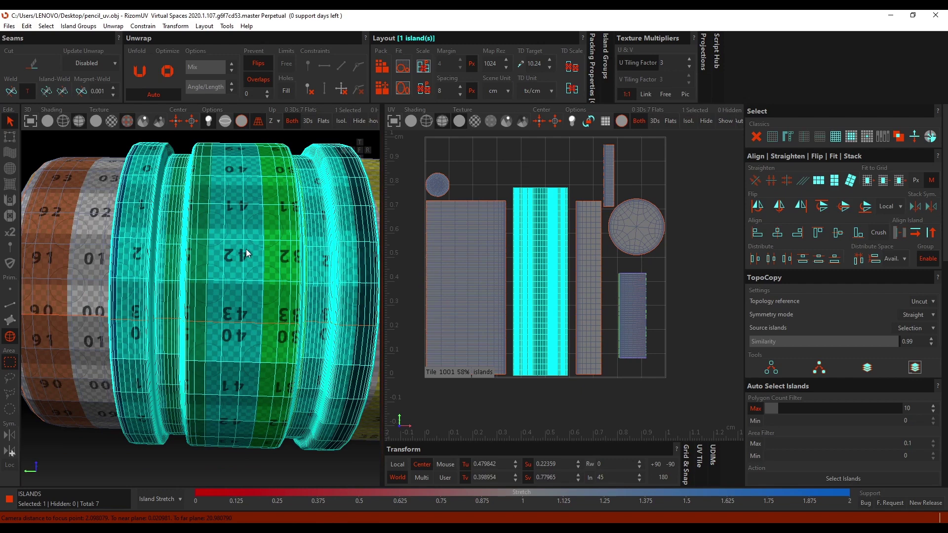
{"action": "left_click", "coordinate": [670, 480]}
{"action": "scroll", "coordinate": [409, 380], "scroll_direction": "up", "scroll_amount": 4}
{"action": "scroll", "coordinate": [237, 299], "scroll_direction": "down", "scroll_amount": 4}
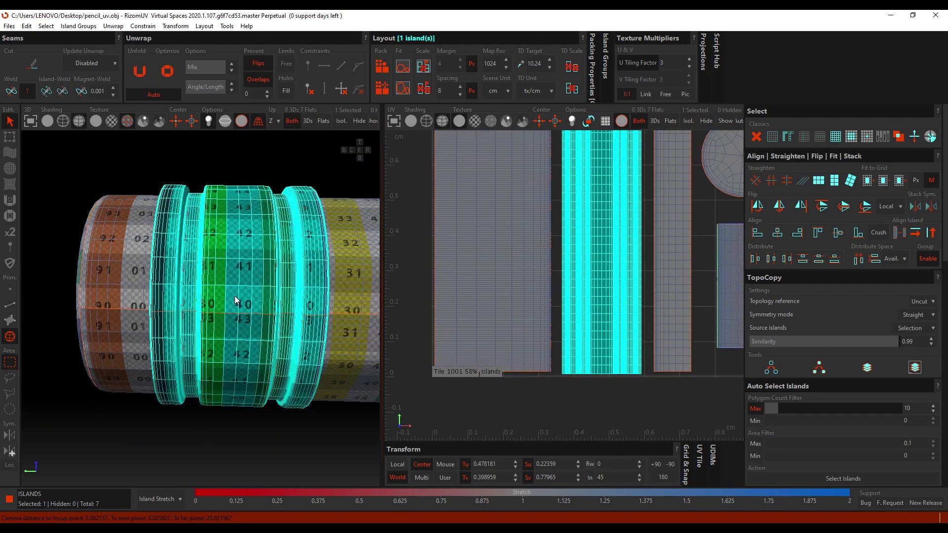
Rotate the sharpened cone island by 180 degrees so its checker numbers change direction, and clear the selection
{"action": "middle_click_drag", "start_coordinate": [237, 299], "coordinate": [155, 293]}
{"action": "scroll", "coordinate": [202, 289], "scroll_direction": "up", "scroll_amount": 3}
{"action": "scroll", "coordinate": [218, 280], "scroll_direction": "down", "scroll_amount": 2}
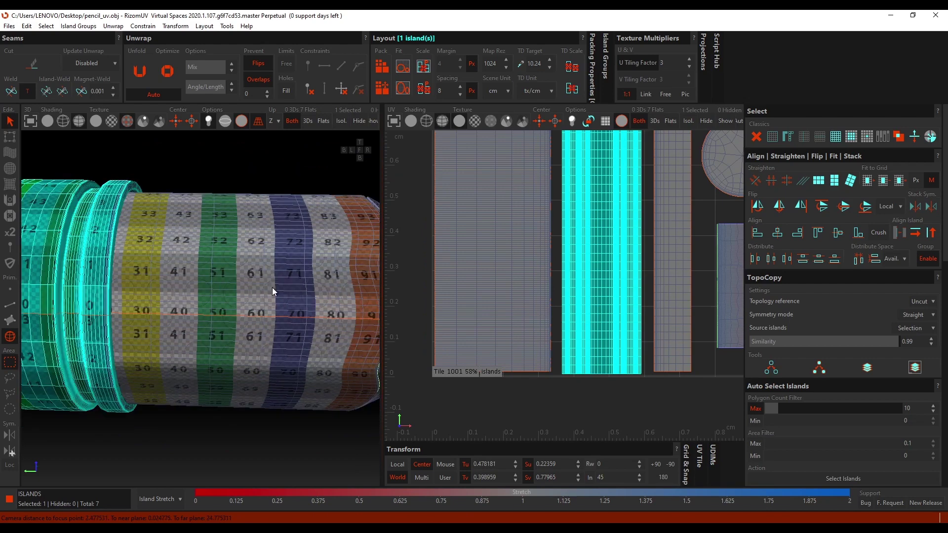
{"action": "middle_click_drag", "start_coordinate": [287, 288], "coordinate": [218, 283]}
{"action": "scroll", "coordinate": [313, 302], "scroll_direction": "up", "scroll_amount": 3}
{"action": "middle_click_drag", "start_coordinate": [313, 302], "coordinate": [219, 306]}
{"action": "scroll", "coordinate": [241, 313], "scroll_direction": "up", "scroll_amount": 4}
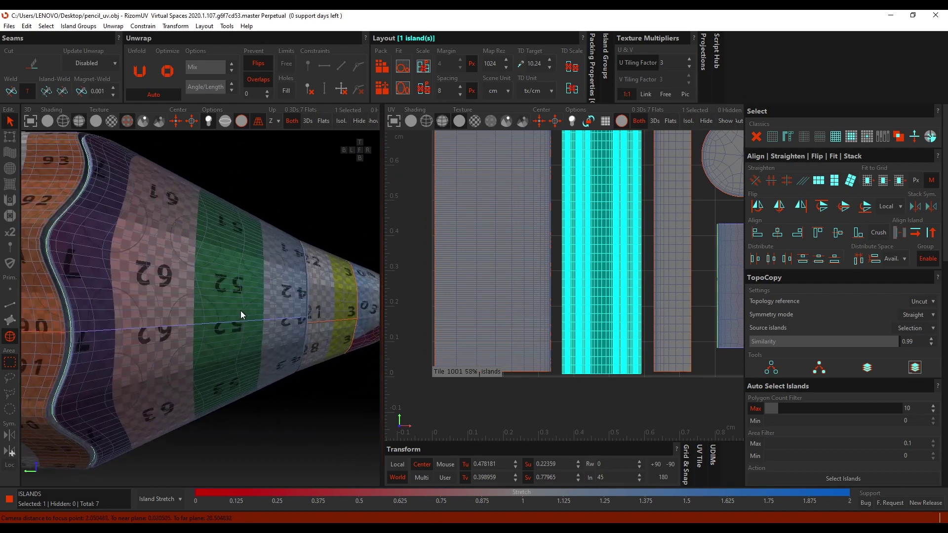
{"action": "left_click", "coordinate": [229, 279]}
{"action": "left_click", "coordinate": [663, 477]}
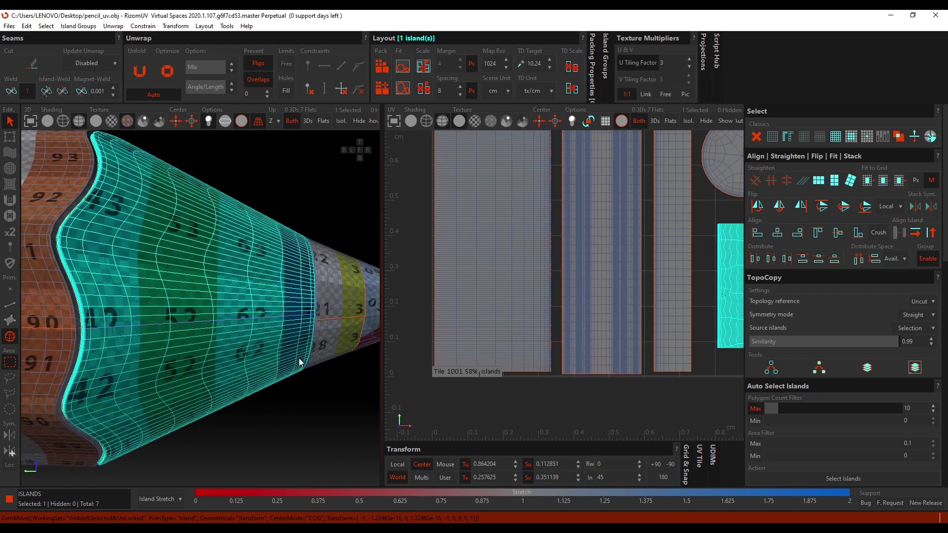
{"action": "left_click", "coordinate": [275, 377]}
Set the checker texture's U and V tiling factor to 5 and check it on the pencil tip
{"action": "scroll", "coordinate": [241, 332], "scroll_direction": "down", "scroll_amount": 2}
{"action": "middle_click_drag", "start_coordinate": [292, 328], "coordinate": [229, 314]}
{"action": "scroll", "coordinate": [229, 311], "scroll_direction": "up", "scroll_amount": 4}
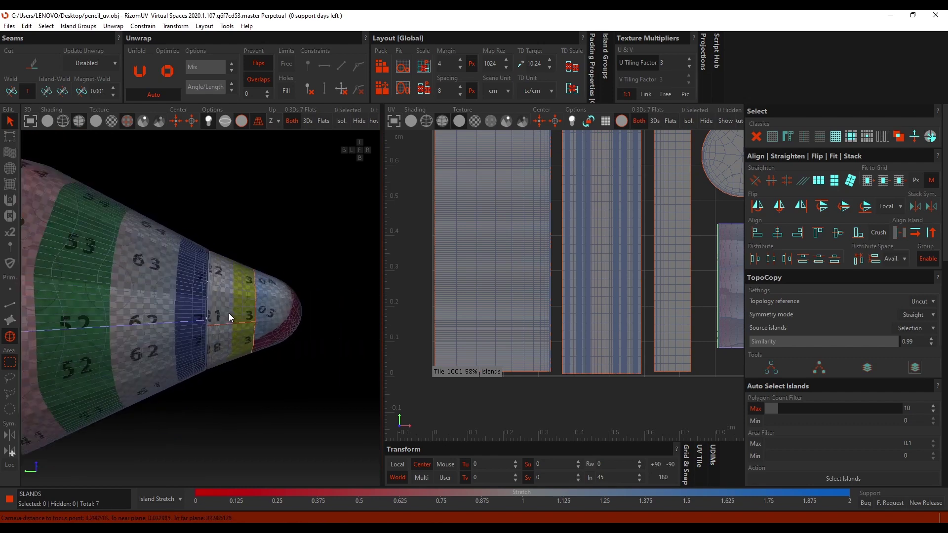
{"action": "left_click", "coordinate": [689, 59]}
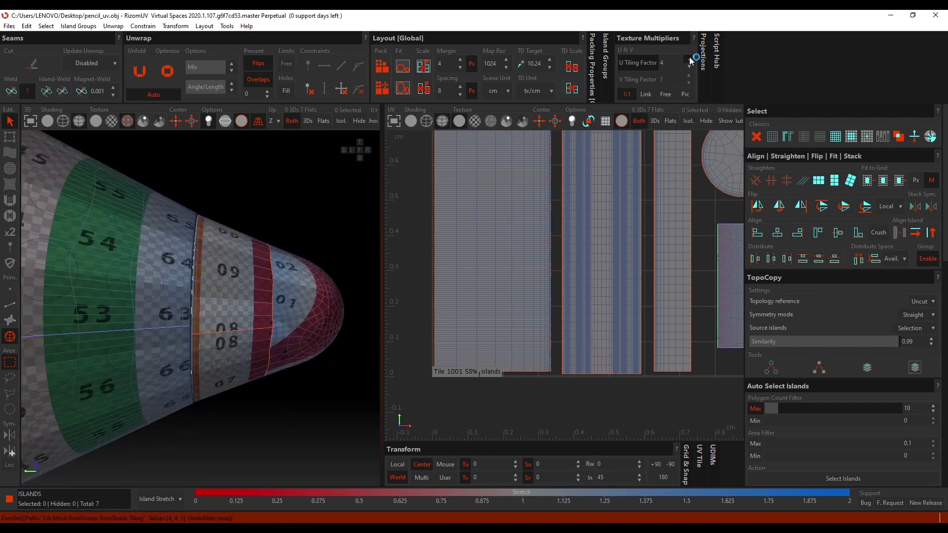
{"action": "left_click", "coordinate": [689, 59]}
{"action": "scroll", "coordinate": [297, 297], "scroll_direction": "up", "scroll_amount": 2}
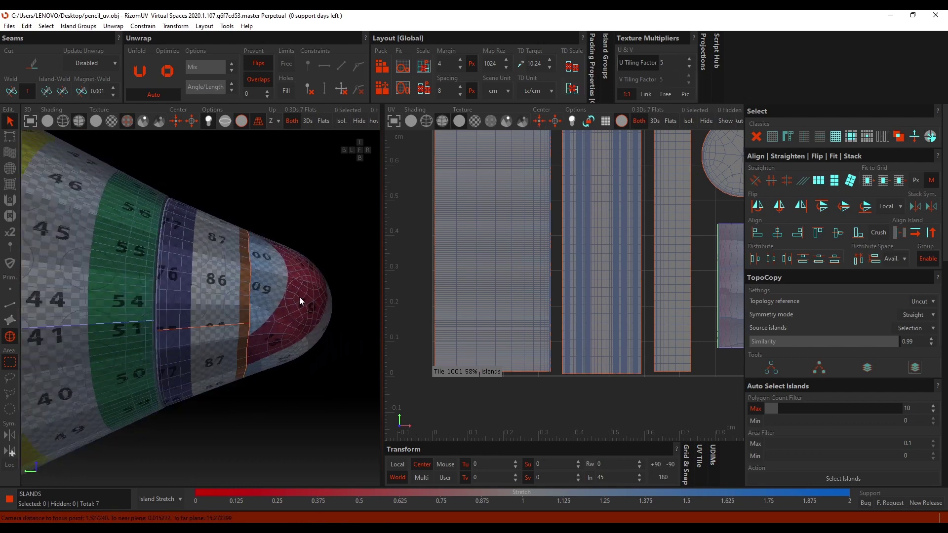
Select all UV islands and repack them into the tile with Pack Translate, keeping their orientation
{"action": "scroll", "coordinate": [299, 297], "scroll_direction": "down", "scroll_amount": 5}
{"action": "middle_click_drag", "start_coordinate": [154, 277], "coordinate": [216, 271], "text": "alt"}
{"action": "left_click_drag", "start_coordinate": [215, 271], "coordinate": [199, 281], "text": "alt"}
{"action": "scroll", "coordinate": [199, 282], "scroll_direction": "down", "scroll_amount": 2}
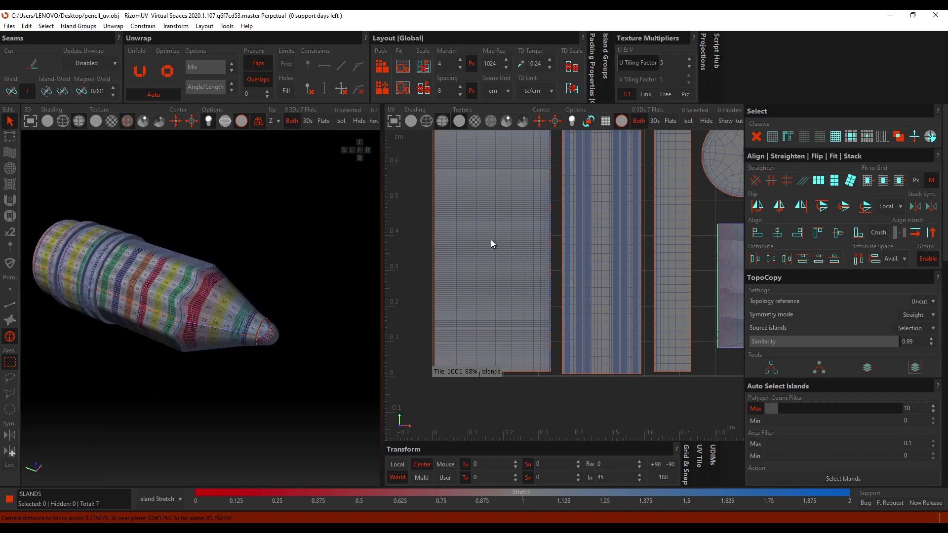
{"action": "scroll", "coordinate": [493, 243], "scroll_direction": "down", "scroll_amount": 6}
{"action": "left_click", "coordinate": [658, 388]}
{"action": "key", "text": "ctrl+a"}
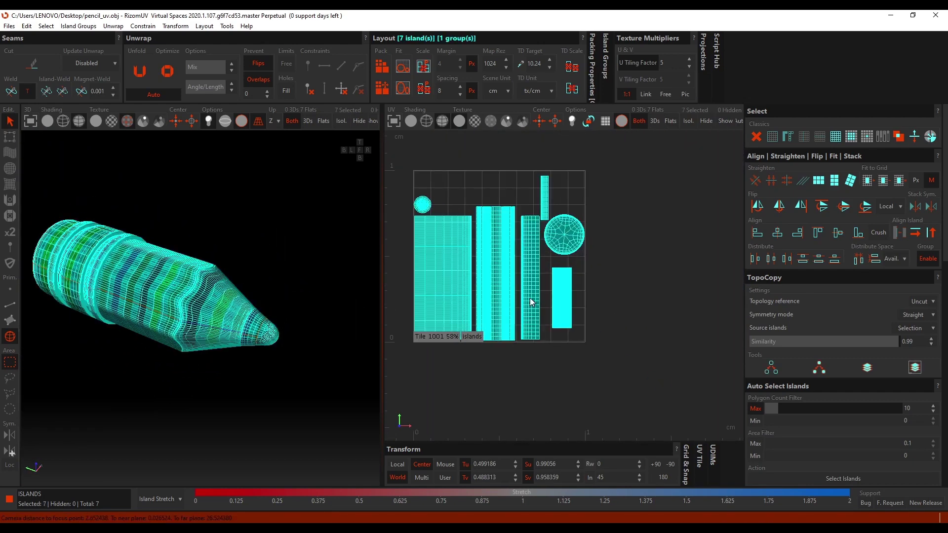
{"action": "key", "text": "f"}
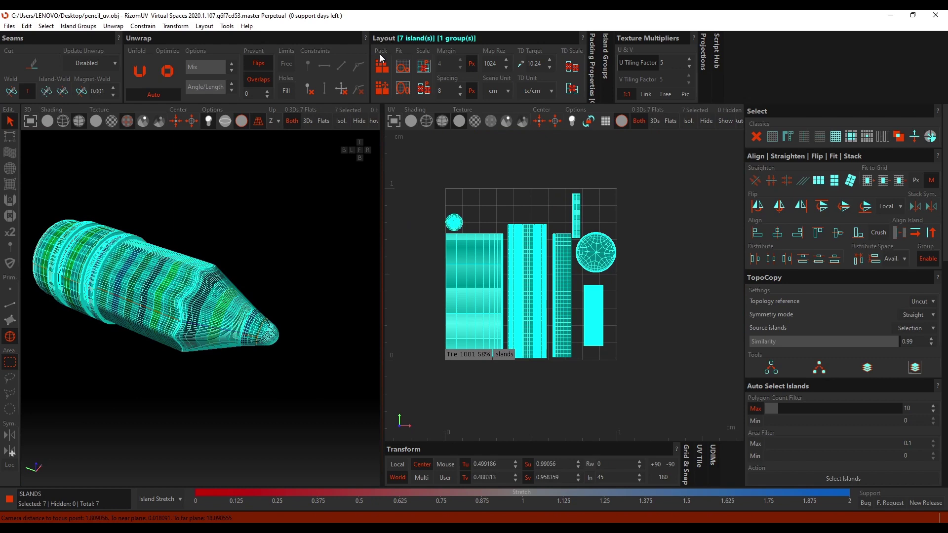
{"action": "left_click", "coordinate": [382, 91]}
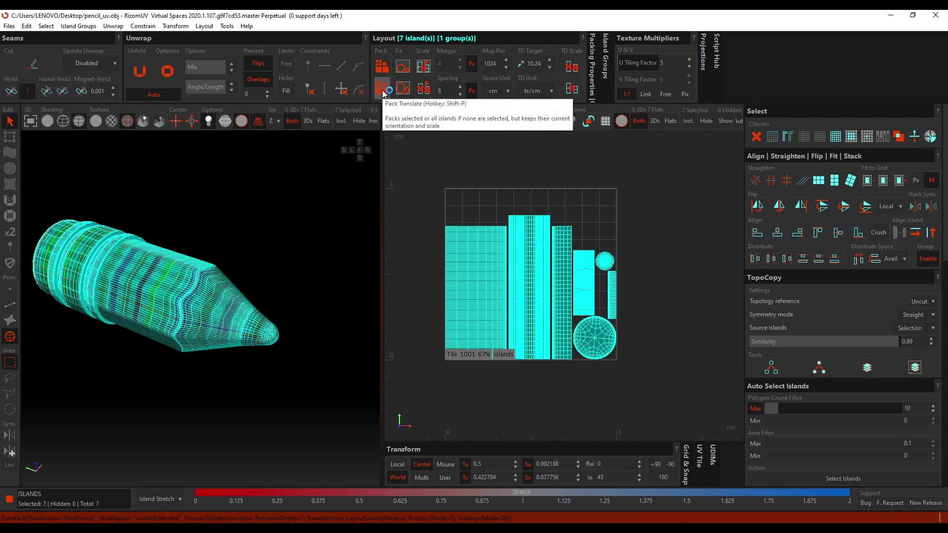
Clear the selection and examine the numbered checker texture over the whole pencil with the packed layout
{"action": "scroll", "coordinate": [252, 280], "scroll_direction": "up", "scroll_amount": 2}
{"action": "left_click", "coordinate": [265, 271]}
{"action": "scroll", "coordinate": [242, 307], "scroll_direction": "up", "scroll_amount": 2}
{"action": "mouse_move", "coordinate": [242, 307]}
{"action": "middle_mouse_down"}
{"action": "mouse_move", "coordinate": [271, 288]}
{"action": "mouse_move", "coordinate": [273, 270]}
{"action": "mouse_move", "coordinate": [186, 253]}
{"action": "middle_mouse_up"}
{"action": "left_click_drag", "start_coordinate": [186, 253], "coordinate": [185, 279], "text": "alt"}
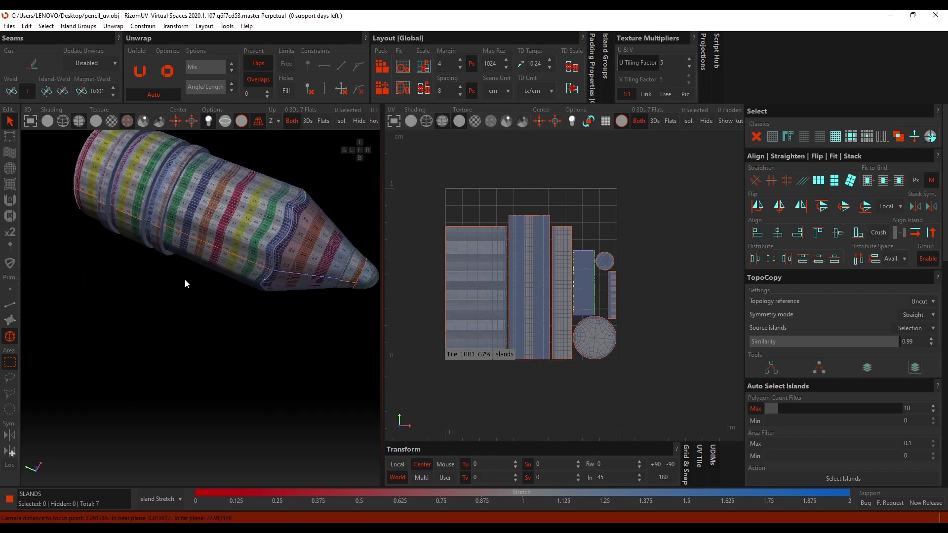
{"action": "middle_click_drag", "start_coordinate": [236, 226], "coordinate": [231, 268], "text": "alt"}
{"action": "key", "text": "F9"}
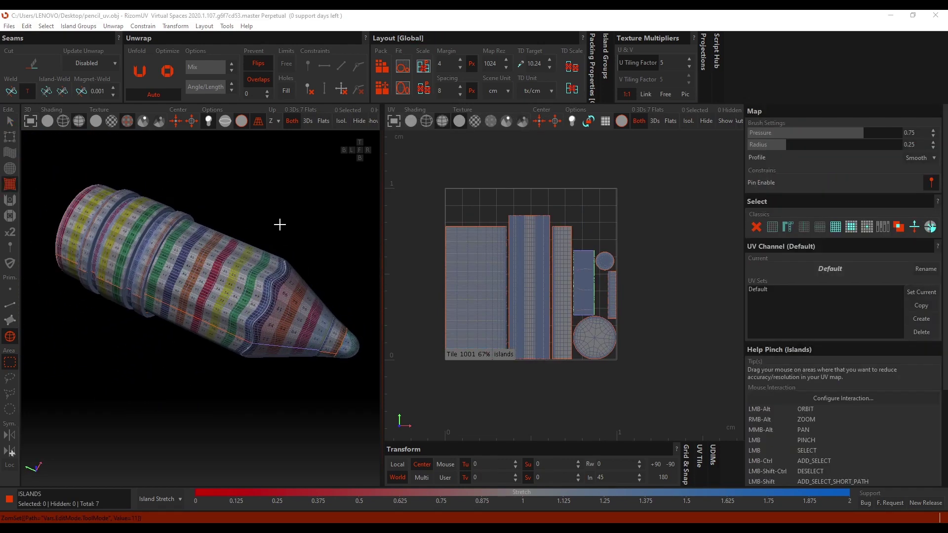
{"action": "scroll", "coordinate": [272, 223], "scroll_direction": "up", "scroll_amount": 1}
{"action": "left_click_drag", "start_coordinate": [271, 225], "coordinate": [264, 235], "text": "alt"}
{"action": "scroll", "coordinate": [264, 236], "scroll_direction": "down", "scroll_amount": 1}
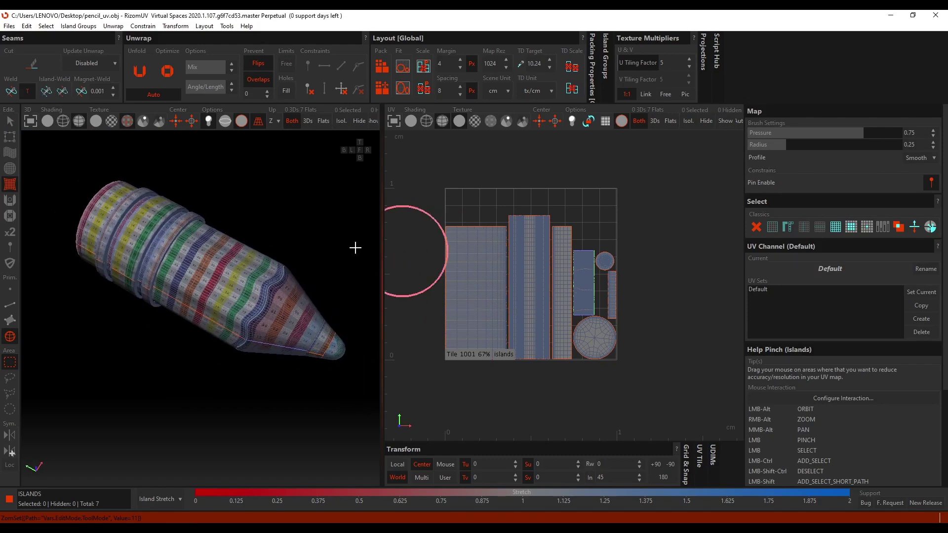
Save the unwrapped model under the existing file name pencil_uv.obj, replacing the old file on the Desktop
{"action": "left_click", "coordinate": [8, 27]}
{"action": "left_click", "coordinate": [30, 94]}
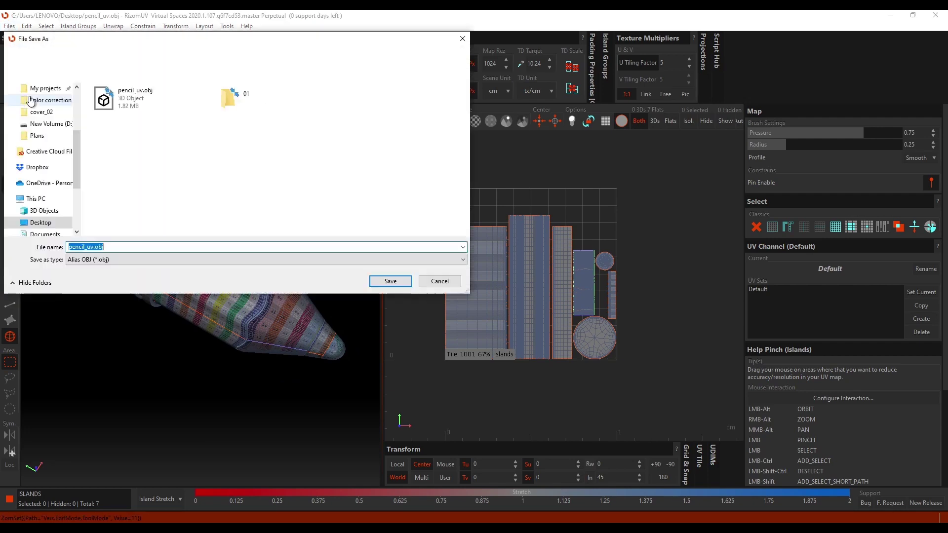
{"action": "double_click", "coordinate": [138, 101]}
{"action": "left_click", "coordinate": [491, 272]}
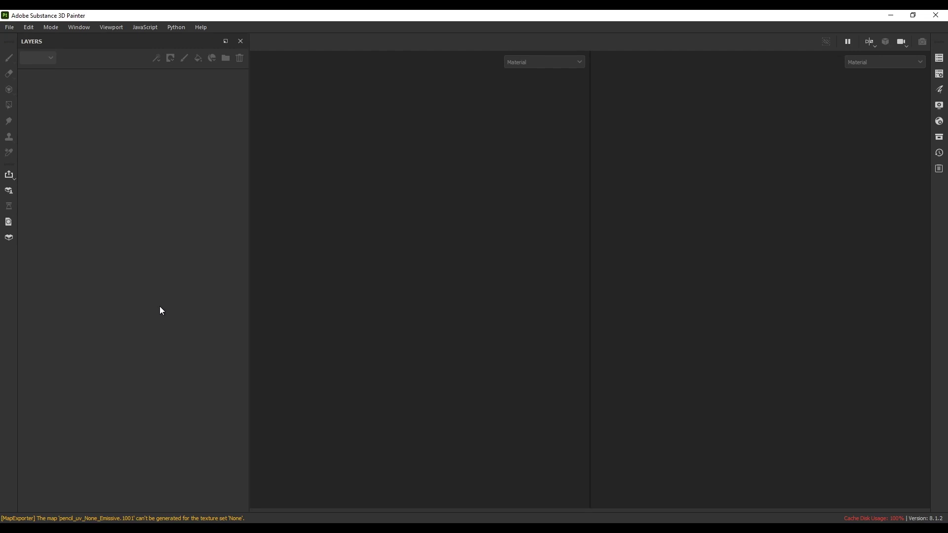
Create a new project from the Desktop mesh pencil_uv.obj with document resolution 2048 and the UV Tile workflow enabled
{"action": "left_click", "coordinate": [8, 27]}
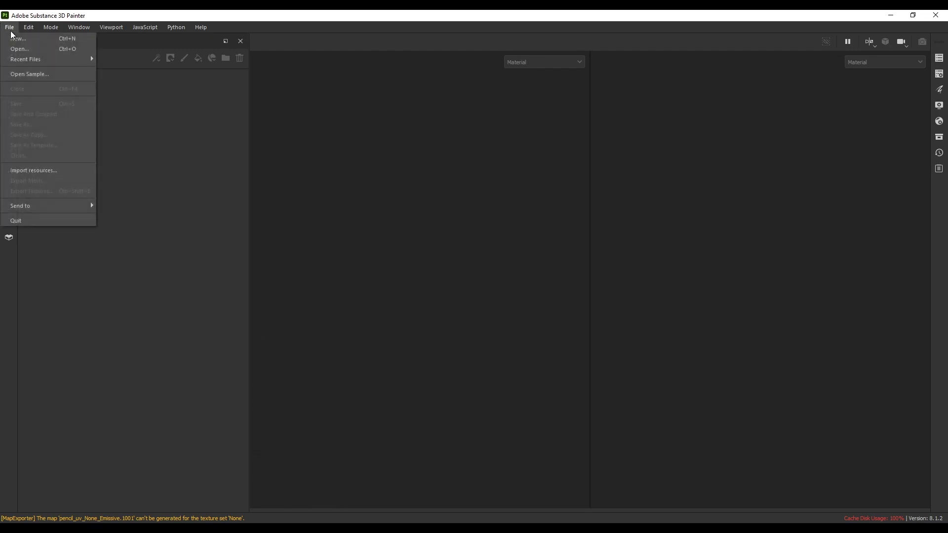
{"action": "left_click", "coordinate": [18, 36]}
{"action": "left_click", "coordinate": [574, 160]}
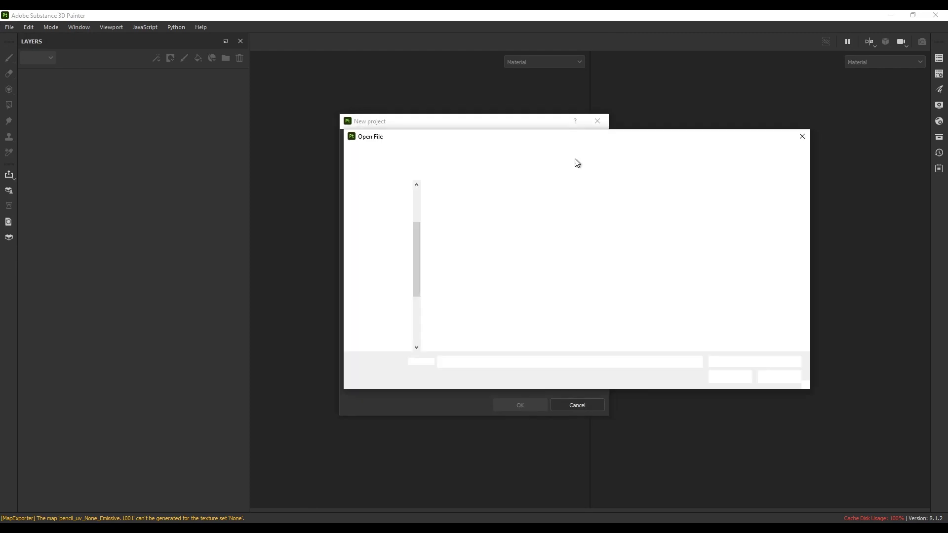
{"action": "double_click", "coordinate": [490, 196]}
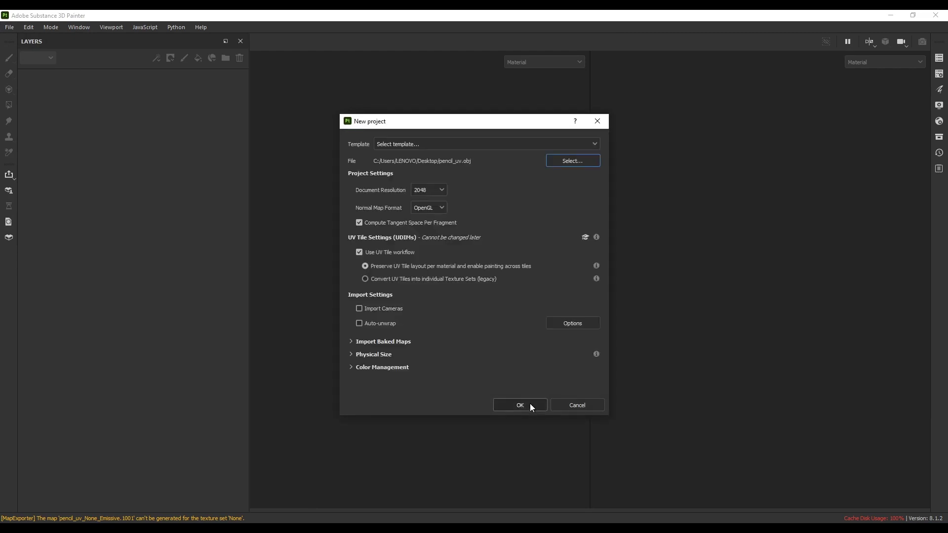
{"action": "left_click", "coordinate": [527, 404]}
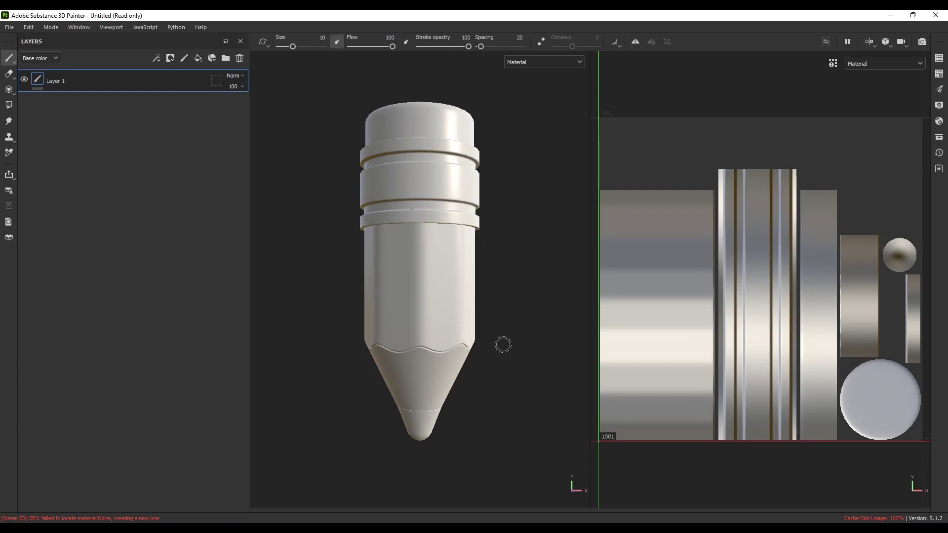
Configure mesh map baking with output size 4096, the low poly mesh used as high poly mesh, and Subsampling 4x4 antialiasing
{"action": "left_click", "coordinate": [25, 26]}
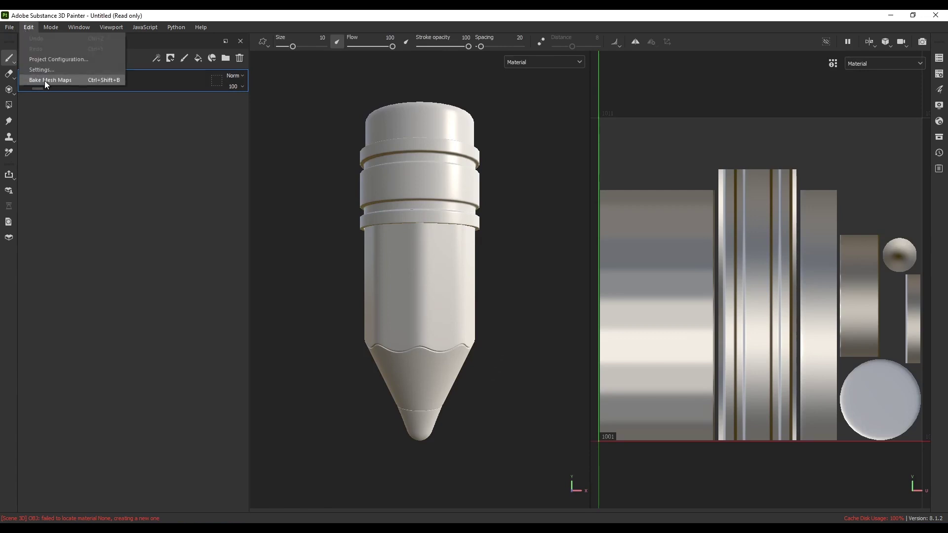
{"action": "left_click", "coordinate": [44, 81]}
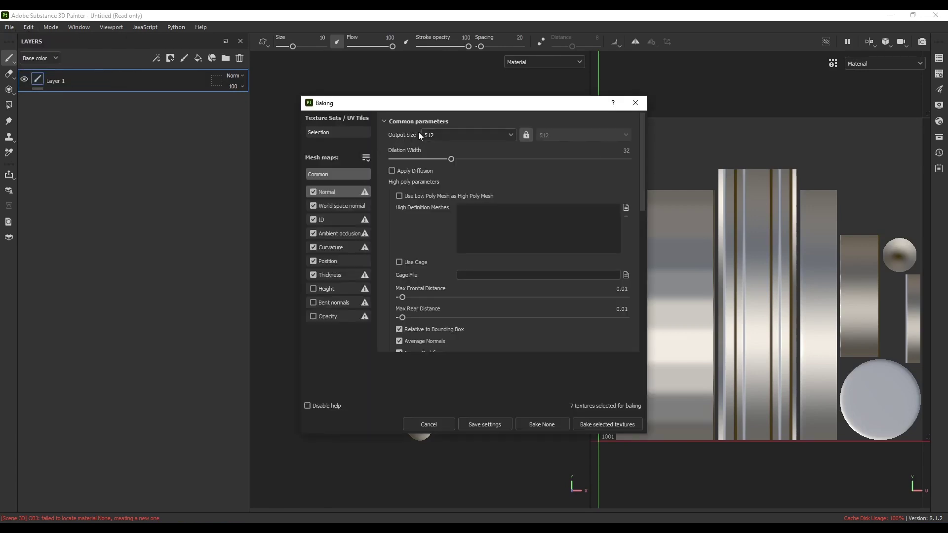
{"action": "left_click", "coordinate": [440, 135]}
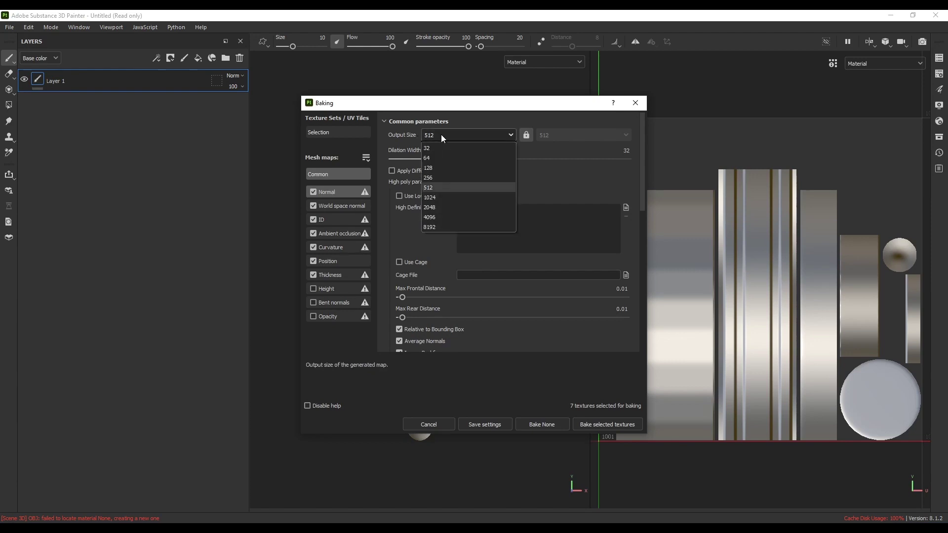
{"action": "left_click", "coordinate": [445, 218]}
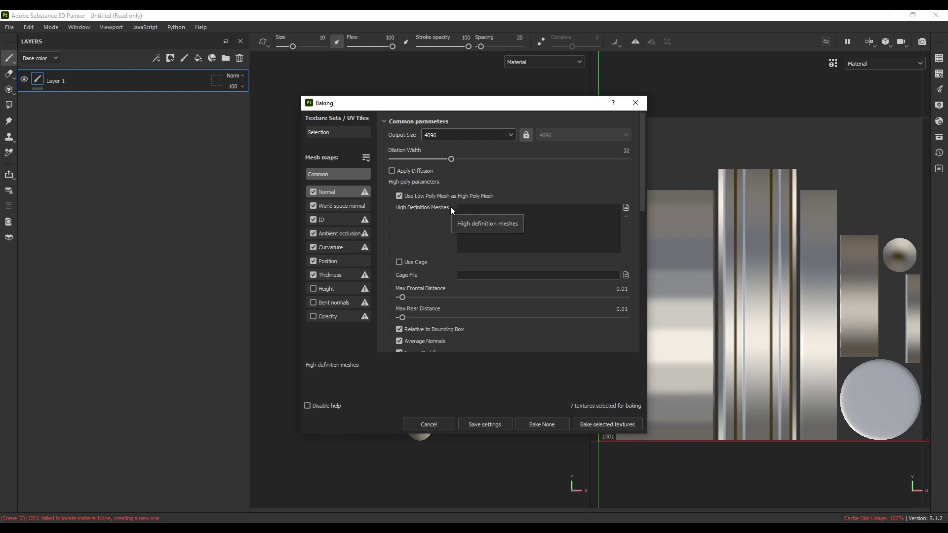
{"action": "scroll", "coordinate": [441, 206], "scroll_direction": "down", "scroll_amount": 4}
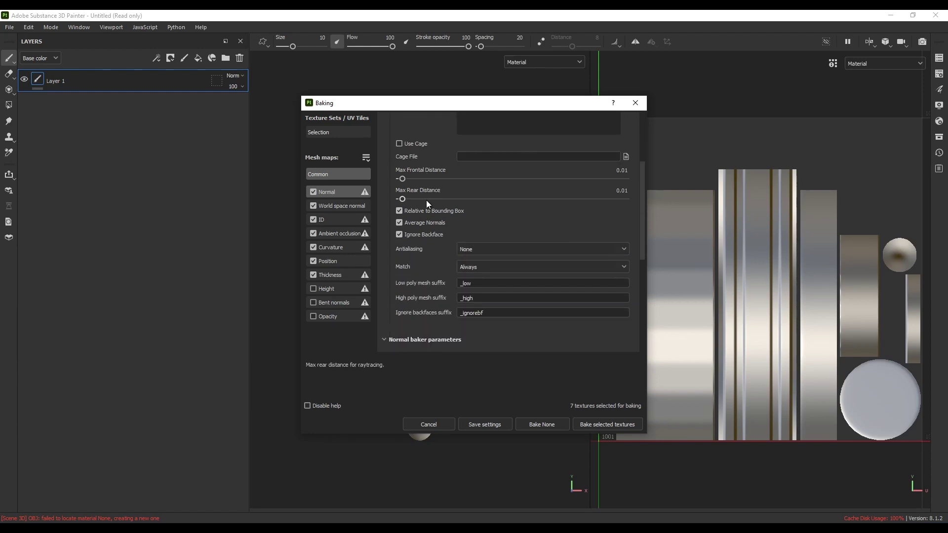
{"action": "left_click", "coordinate": [506, 249]}
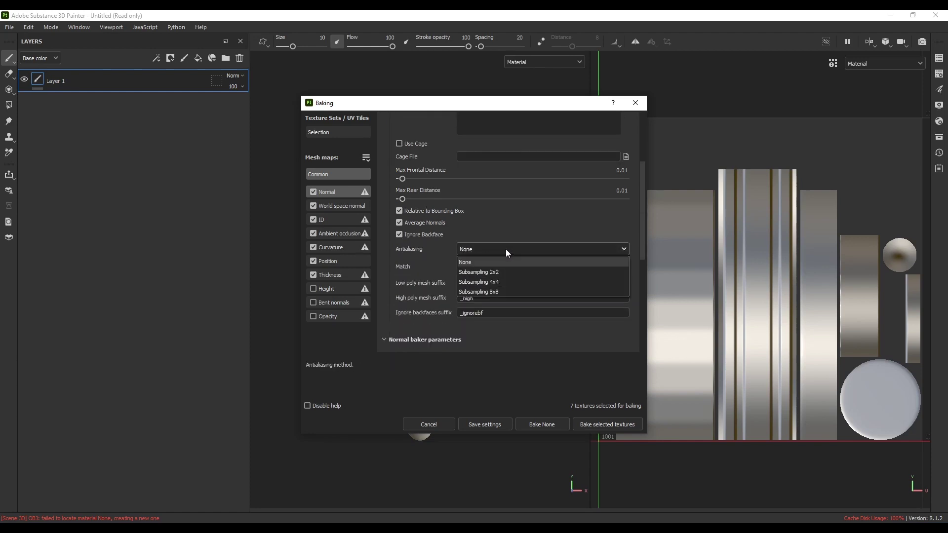
{"action": "left_click", "coordinate": [500, 282]}
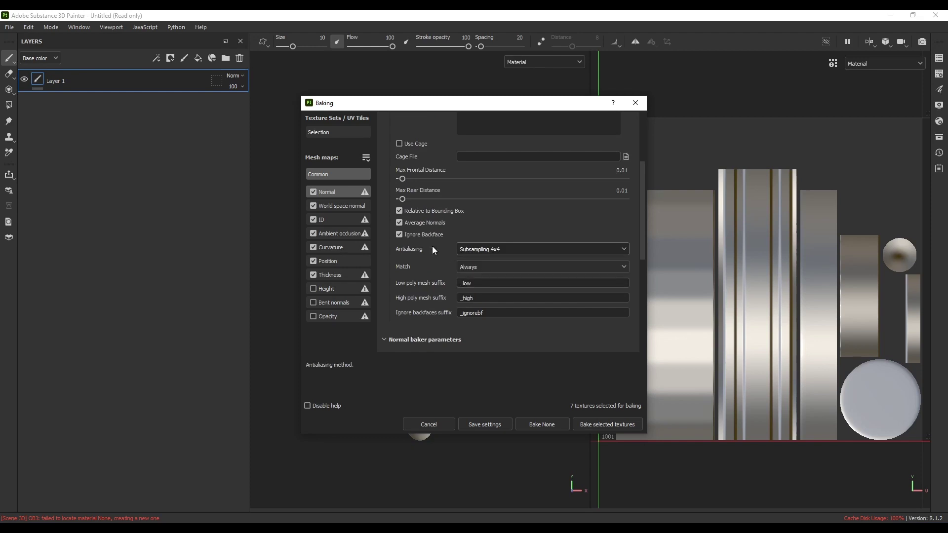
Exclude the ID map and bake the remaining selected mesh maps for the pencil
{"action": "left_click", "coordinate": [318, 219]}
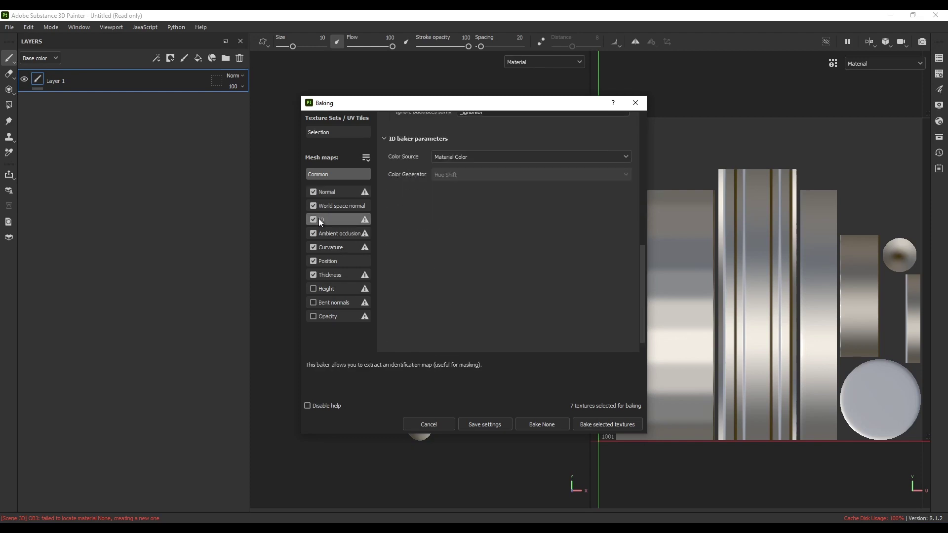
{"action": "left_click", "coordinate": [621, 424]}
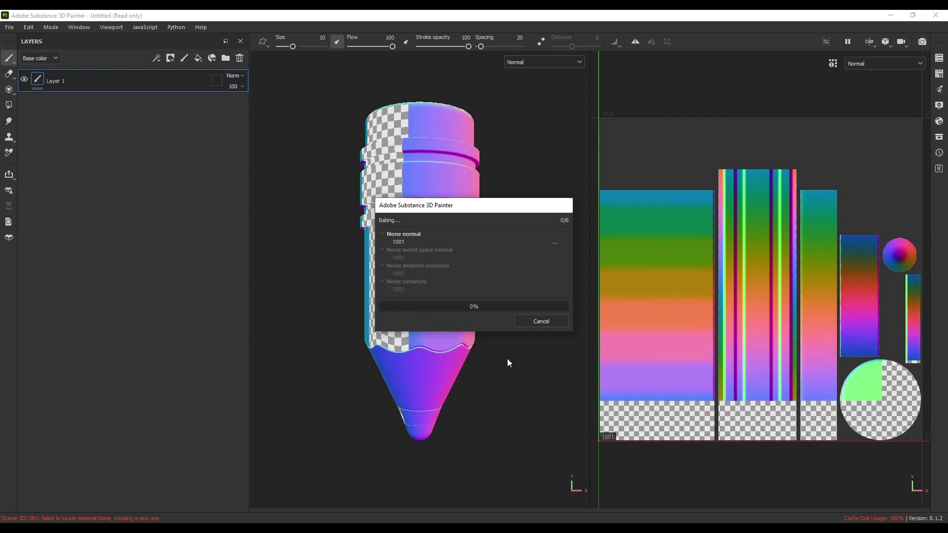
{"action": "left_click", "coordinate": [534, 324]}
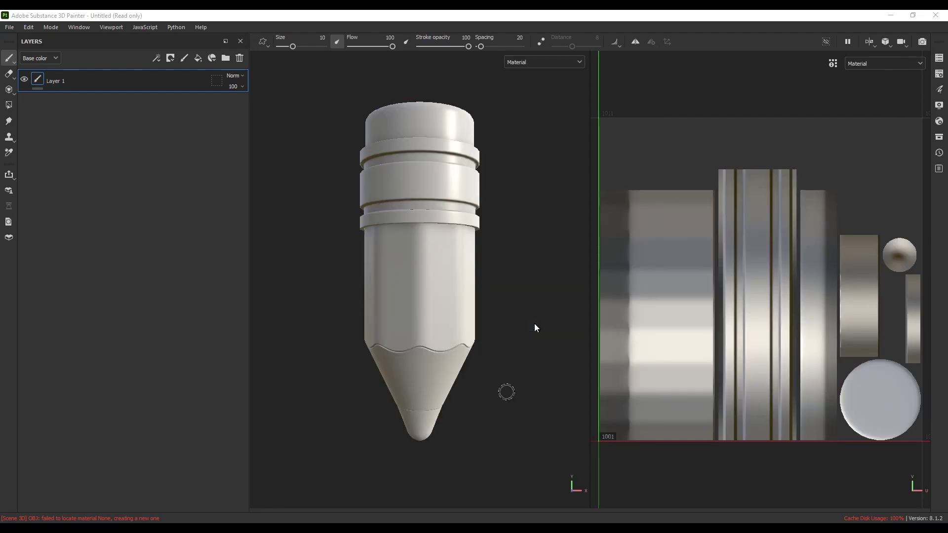
Paint test brush strokes on the pencil's eraser, metal band and body, and undo them
{"action": "middle_click_drag", "start_coordinate": [448, 267], "coordinate": [446, 279], "text": "alt"}
{"action": "left_click_drag", "start_coordinate": [445, 280], "coordinate": [427, 275], "text": "alt"}
{"action": "left_click_drag", "start_coordinate": [396, 133], "coordinate": [414, 143]}
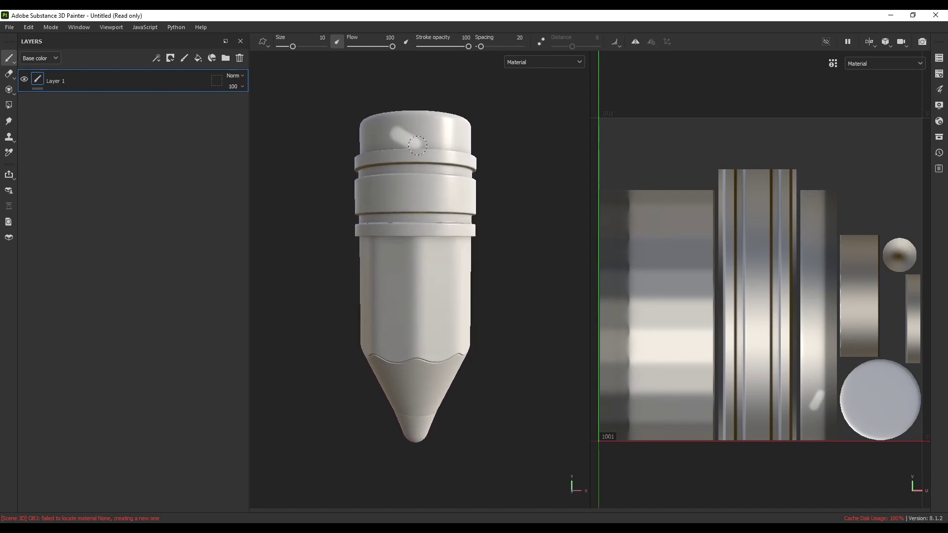
{"action": "left_click_drag", "start_coordinate": [403, 180], "coordinate": [406, 195]}
{"action": "left_click", "coordinate": [396, 281]}
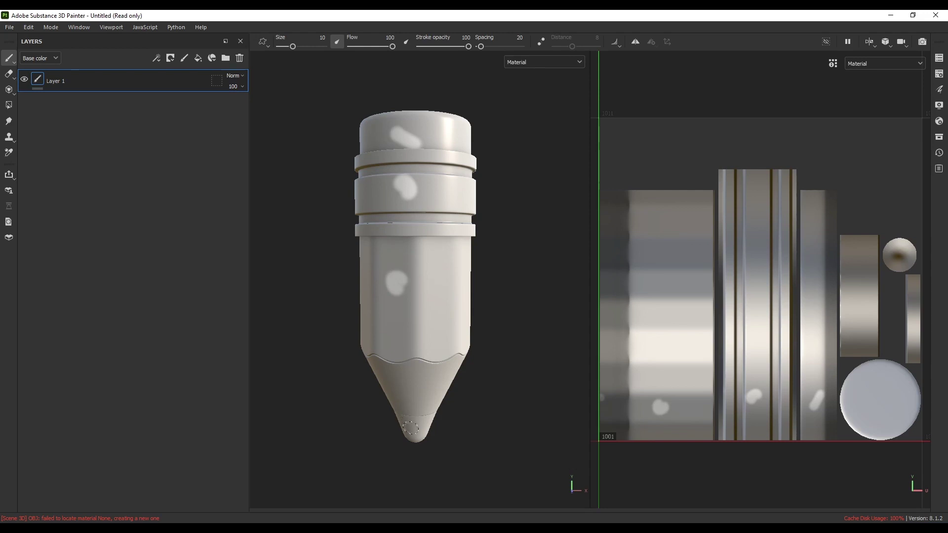
{"action": "key", "text": "ctrl+z"}
{"action": "key", "text": "ctrl+z"}
{"action": "key", "text": "ctrl+z"}
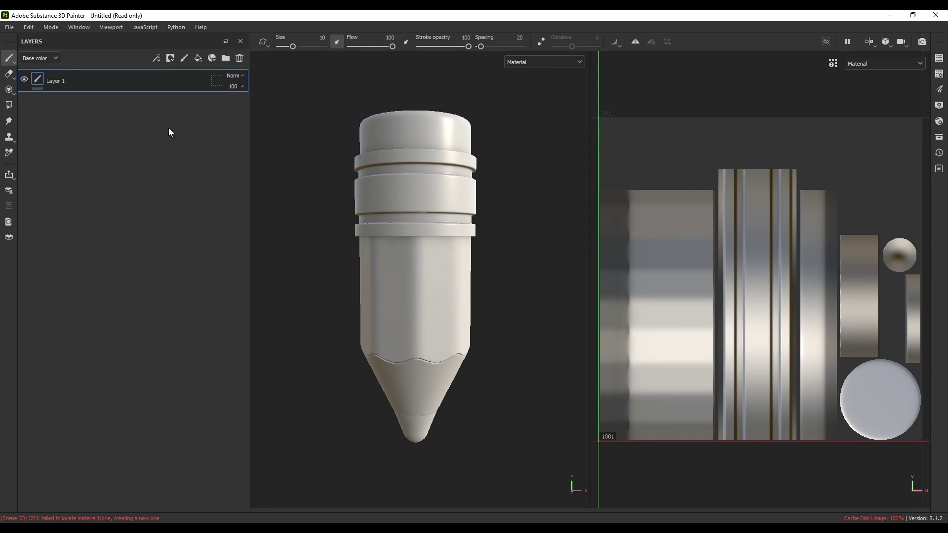
Replace the empty paint layer with a fill layer and set its base color to red FF0101
{"action": "key", "text": "ctrl+z"}
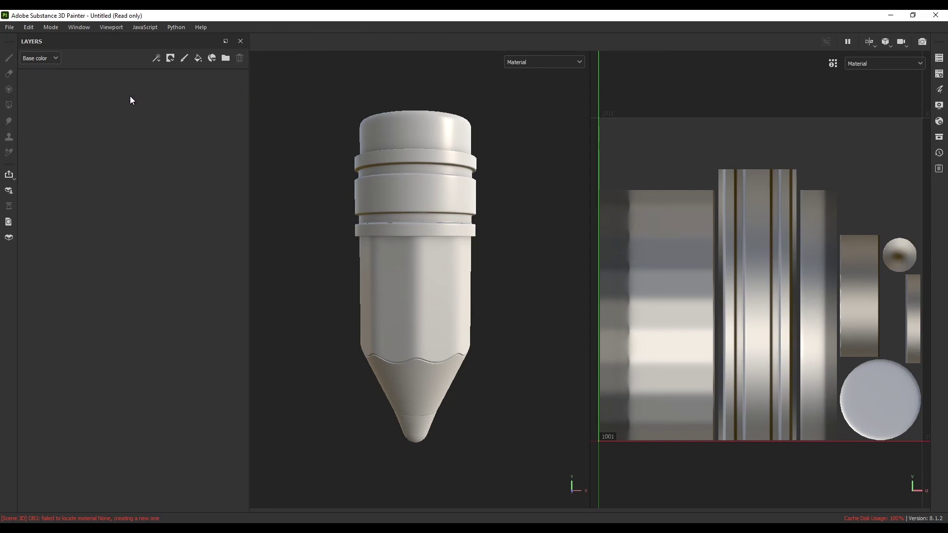
{"action": "left_click", "coordinate": [197, 58]}
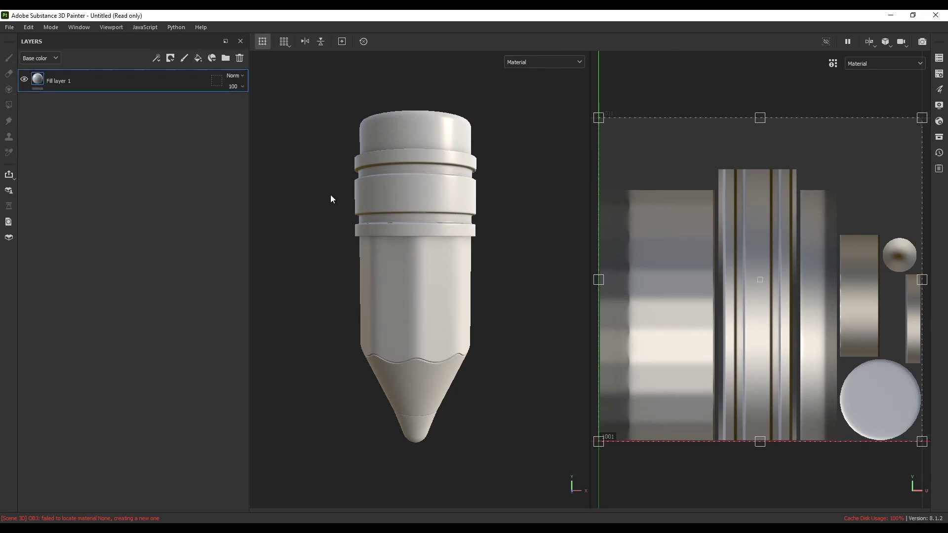
{"action": "right_click", "coordinate": [540, 200]}
{"action": "scroll", "coordinate": [599, 286], "scroll_direction": "down", "scroll_amount": 10}
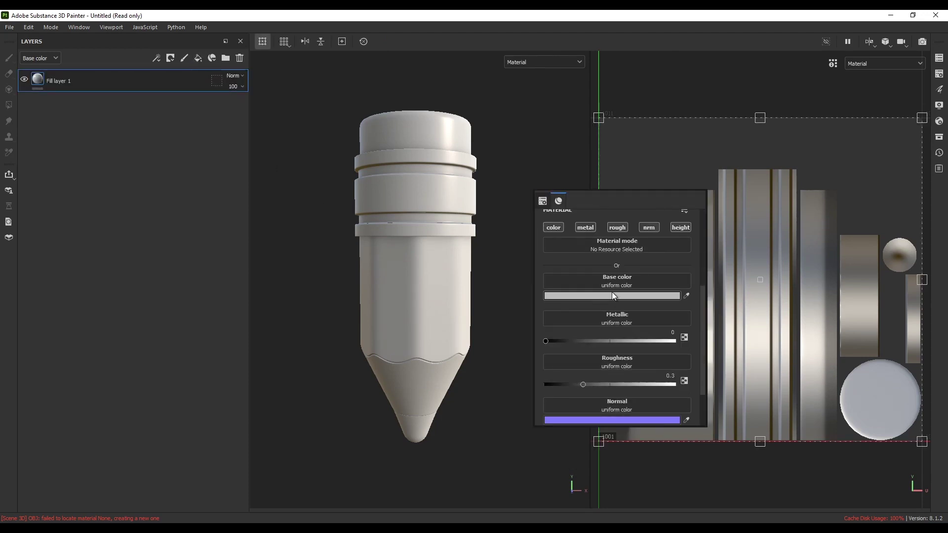
{"action": "left_click", "coordinate": [620, 295]}
{"action": "left_click_drag", "start_coordinate": [712, 276], "coordinate": [739, 245]}
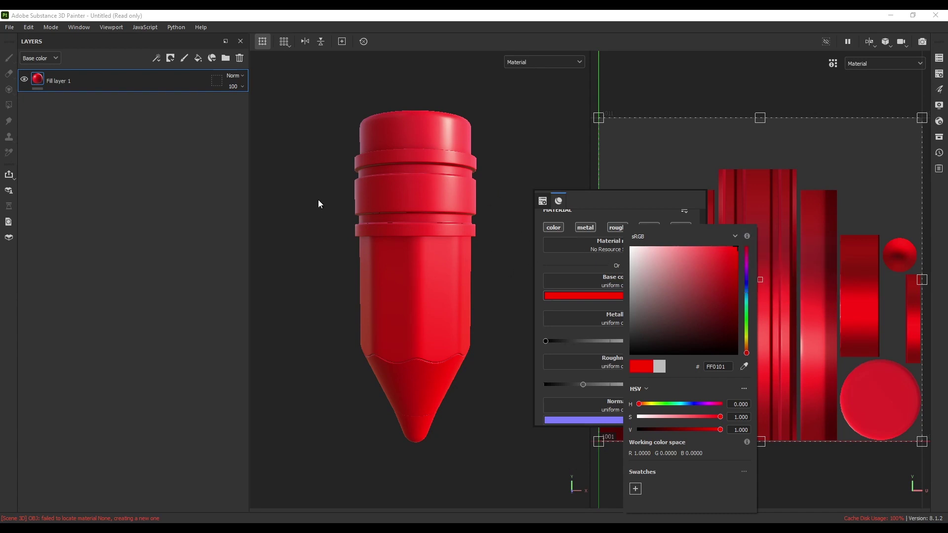
{"action": "left_click", "coordinate": [206, 225]}
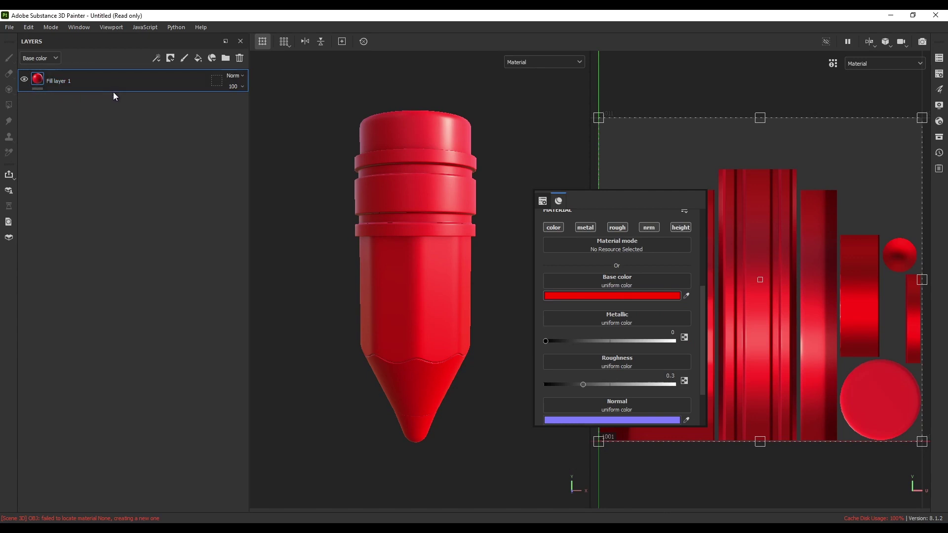
Group the red fill layer into a folder and add a black mask to that folder
{"action": "key", "text": "ctrl+g"}
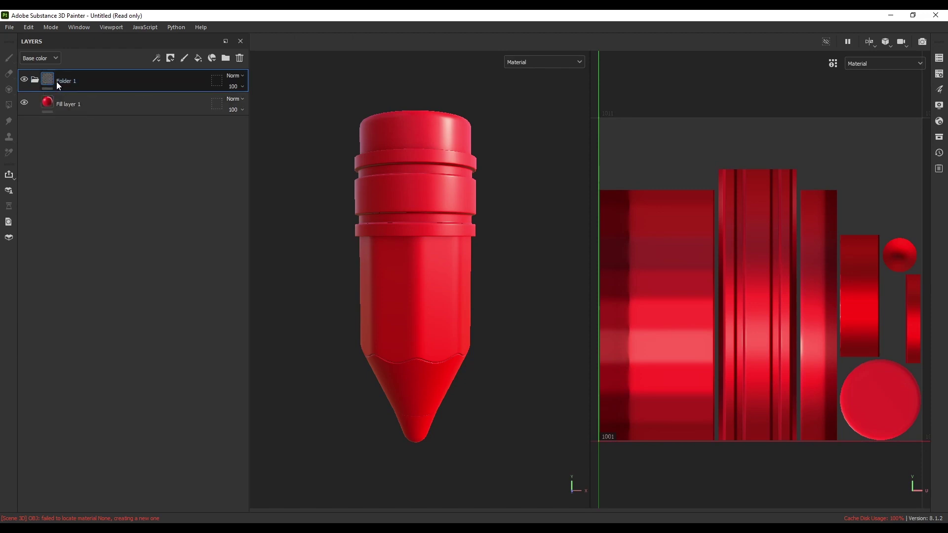
{"action": "left_click", "coordinate": [171, 59]}
{"action": "left_click", "coordinate": [179, 82]}
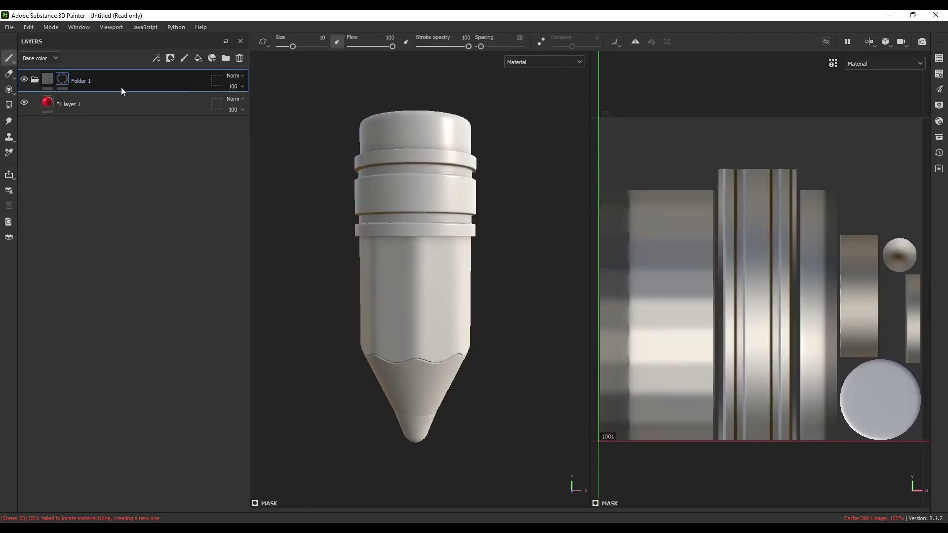
Reveal the red on the pencil's lead tip by filling its UV islands in the folder mask with Polygon Fill in UV chunk mode
{"action": "left_click", "coordinate": [9, 105]}
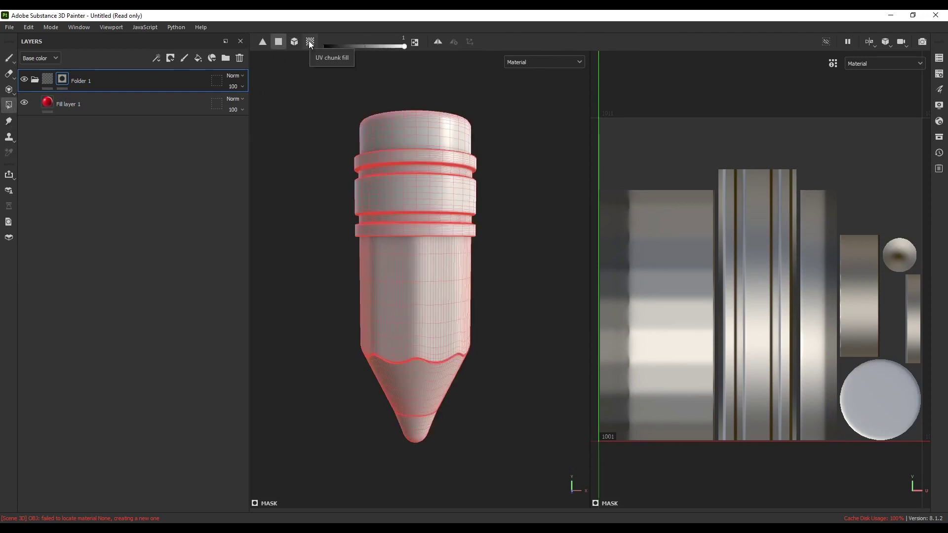
{"action": "left_click", "coordinate": [309, 40]}
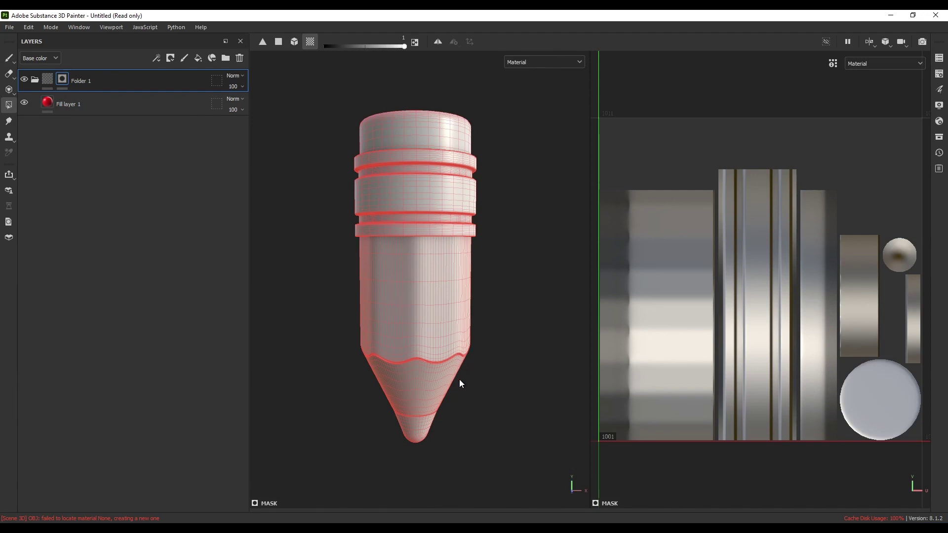
{"action": "middle_click_drag", "start_coordinate": [459, 379], "coordinate": [438, 342]}
{"action": "left_click_drag", "start_coordinate": [437, 342], "coordinate": [409, 381], "text": "alt"}
{"action": "scroll", "coordinate": [413, 385], "scroll_direction": "up", "scroll_amount": 4}
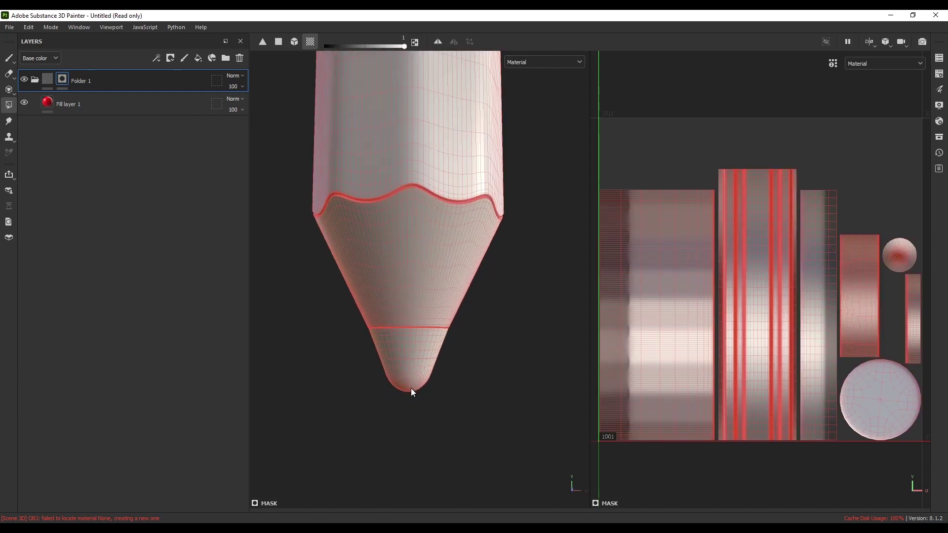
{"action": "middle_click_drag", "start_coordinate": [410, 349], "coordinate": [396, 339], "text": "alt"}
{"action": "left_click", "coordinate": [397, 338]}
{"action": "mouse_move", "coordinate": [415, 364]}
{"action": "left_mouse_down", "text": "alt"}
{"action": "mouse_move", "coordinate": [505, 290]}
{"action": "mouse_move", "coordinate": [430, 354]}
{"action": "left_mouse_up", "text": "alt"}
{"action": "scroll", "coordinate": [419, 285], "scroll_direction": "down", "scroll_amount": 3}
{"action": "middle_click_drag", "start_coordinate": [418, 283], "coordinate": [423, 314], "text": "alt"}
{"action": "left_click_drag", "start_coordinate": [420, 306], "coordinate": [412, 314], "text": "alt"}
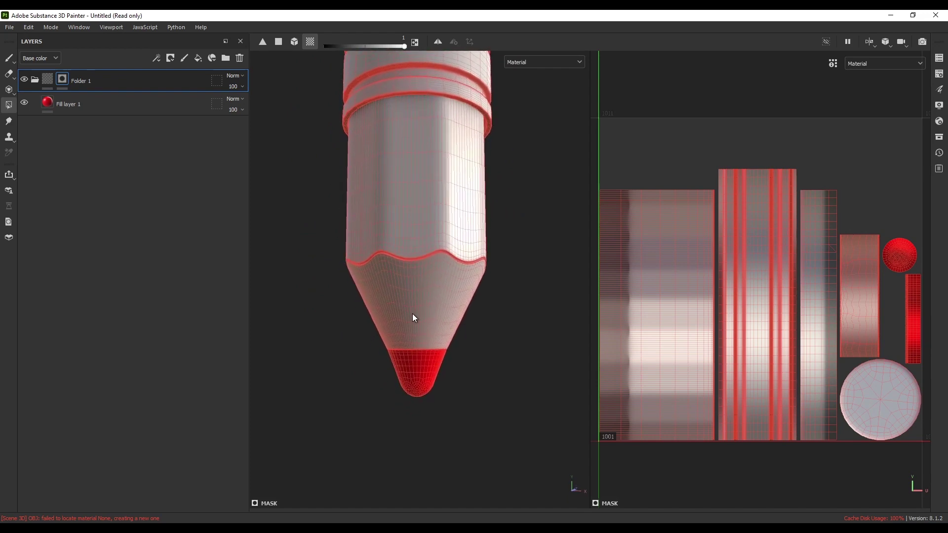
{"action": "scroll", "coordinate": [414, 313], "scroll_direction": "down", "scroll_amount": 1}
{"action": "middle_click_drag", "start_coordinate": [423, 302], "coordinate": [425, 335], "text": "alt"}
Rename the masked folder to TIP and collapse it
{"action": "double_click", "coordinate": [81, 82]}
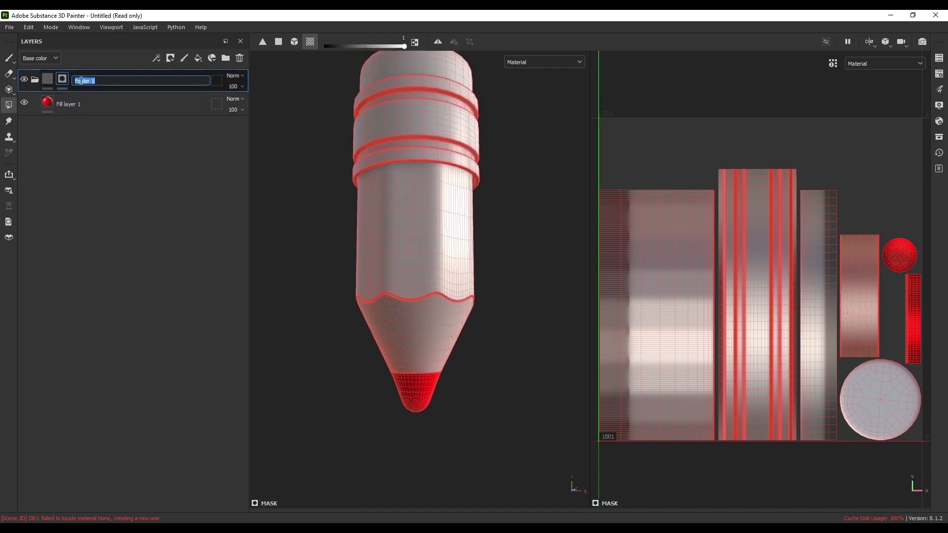
{"action": "type", "text": "TIP"}
{"action": "key", "text": "Return"}
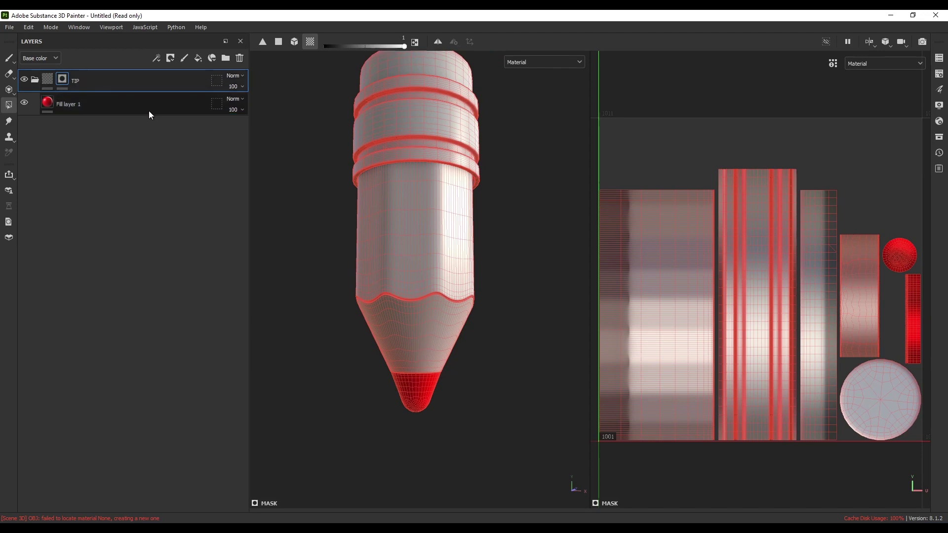
{"action": "left_click", "coordinate": [33, 81]}
Add a second fill layer above the TIP folder and set its base color to purple 6901FF
{"action": "left_click", "coordinate": [198, 58]}
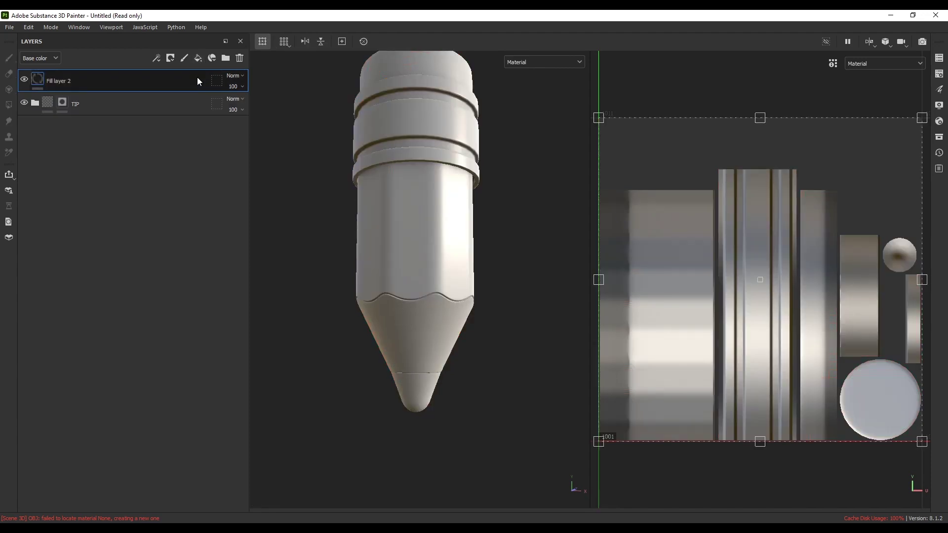
{"action": "right_click", "coordinate": [350, 200]}
{"action": "left_click", "coordinate": [394, 302]}
{"action": "left_click", "coordinate": [520, 277]}
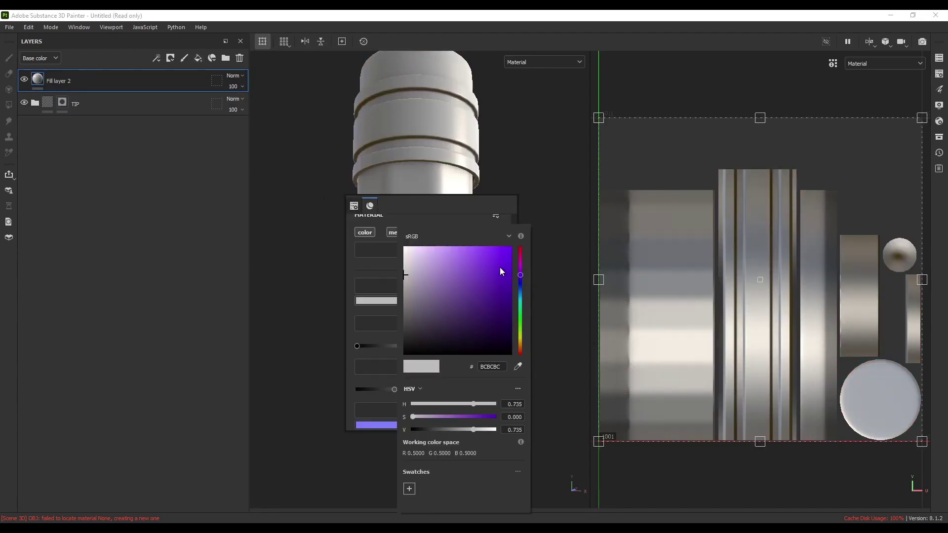
{"action": "left_click_drag", "start_coordinate": [499, 267], "coordinate": [516, 239]}
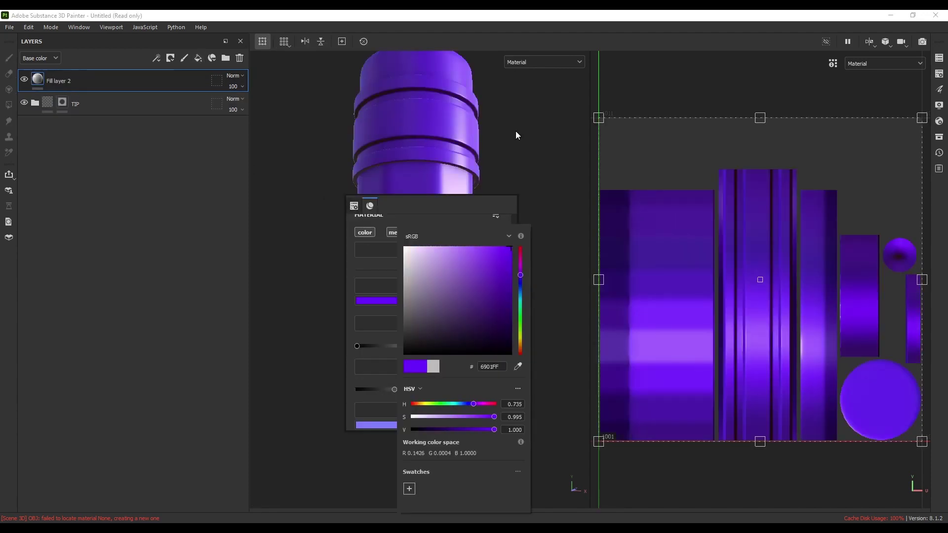
Group the purple fill layer into its own folder and add a black mask to that folder
{"action": "left_click", "coordinate": [102, 84]}
{"action": "key", "text": "ctrl+g"}
{"action": "left_click", "coordinate": [170, 58]}
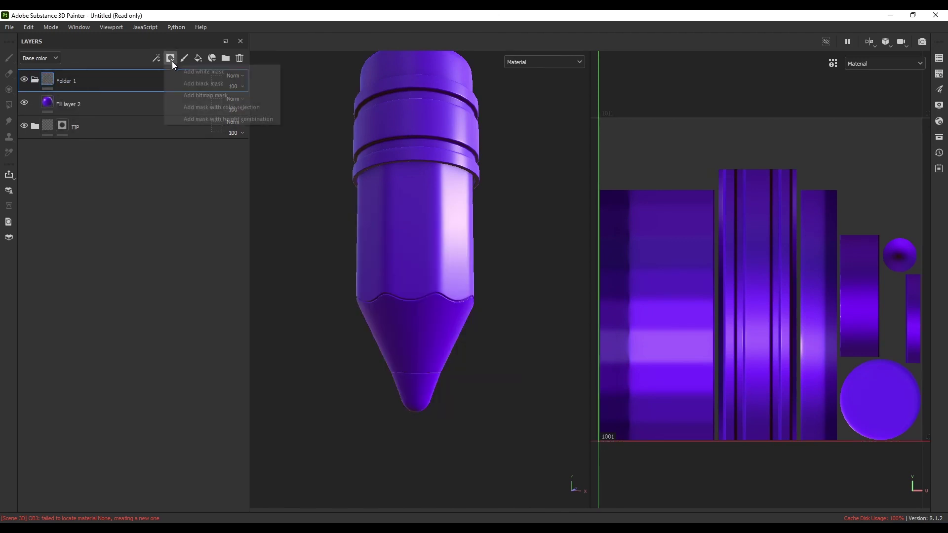
{"action": "left_click", "coordinate": [179, 81]}
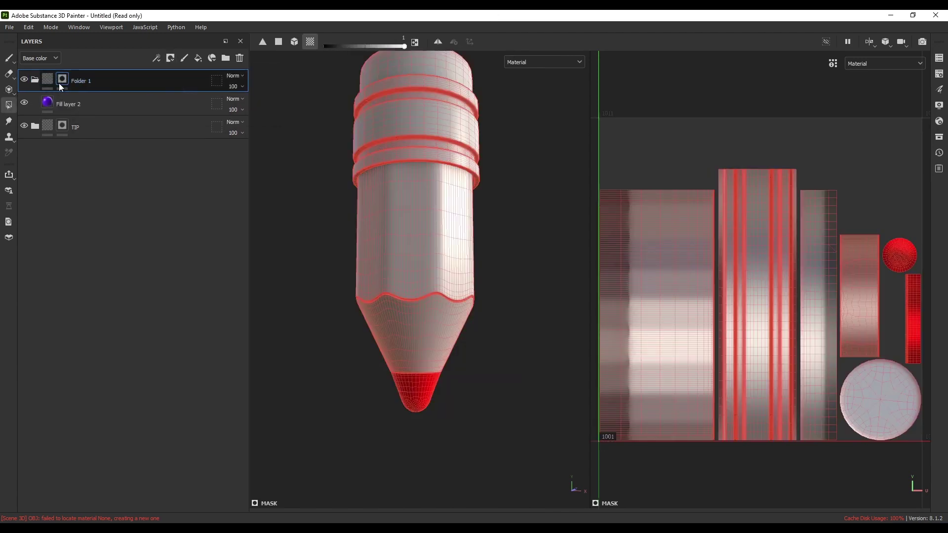
Reveal the purple on the pencil's sharpened wood cone by filling its UV island in the folder mask with Polygon Fill
{"action": "left_click", "coordinate": [415, 328]}
{"action": "scroll", "coordinate": [417, 332], "scroll_direction": "up", "scroll_amount": 2}
{"action": "scroll", "coordinate": [422, 311], "scroll_direction": "down", "scroll_amount": 3}
{"action": "middle_click_drag", "start_coordinate": [422, 303], "coordinate": [419, 316], "text": "alt"}
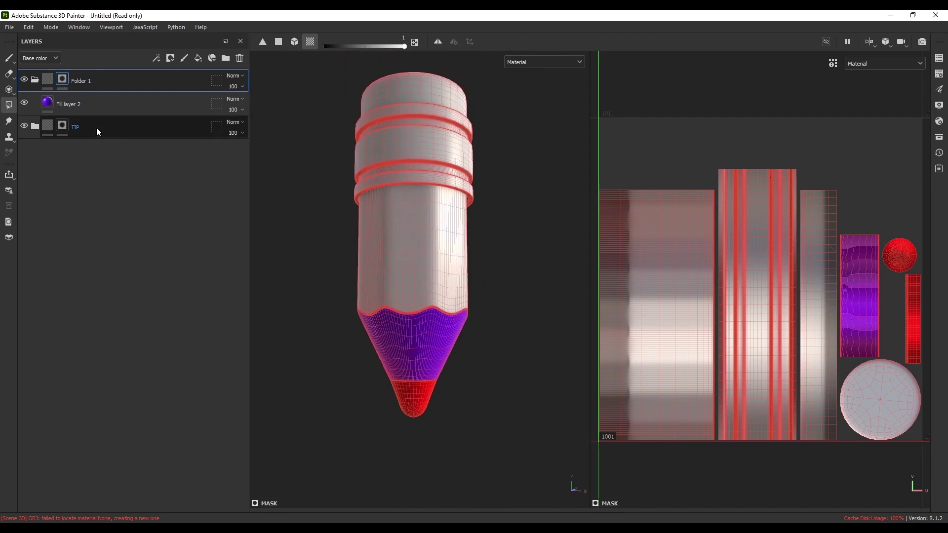
Rename the folder holding the purple fill layer to WOOD and collapse it
{"action": "double_click", "coordinate": [79, 79]}
{"action": "type", "text": "WOO"}
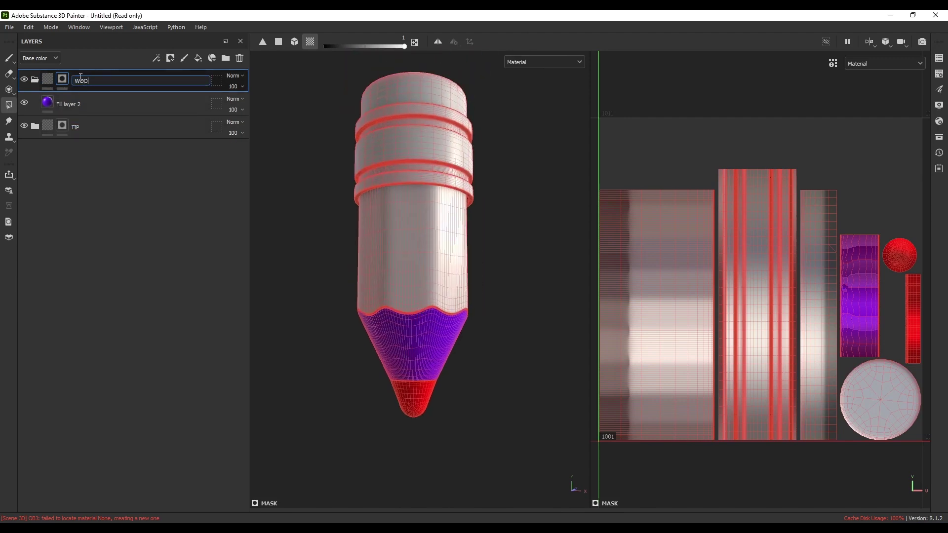
{"action": "type", "text": "D"}
{"action": "key", "text": "Return"}
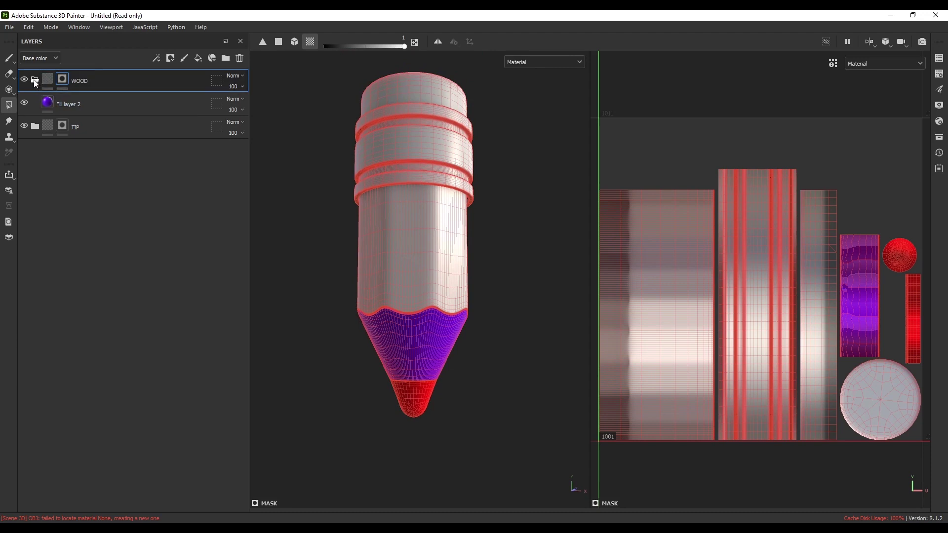
{"action": "left_click", "coordinate": [35, 81]}
Add a fill layer above the WOOD folder and set its base color to teal green 08C1A5
{"action": "left_click", "coordinate": [198, 57]}
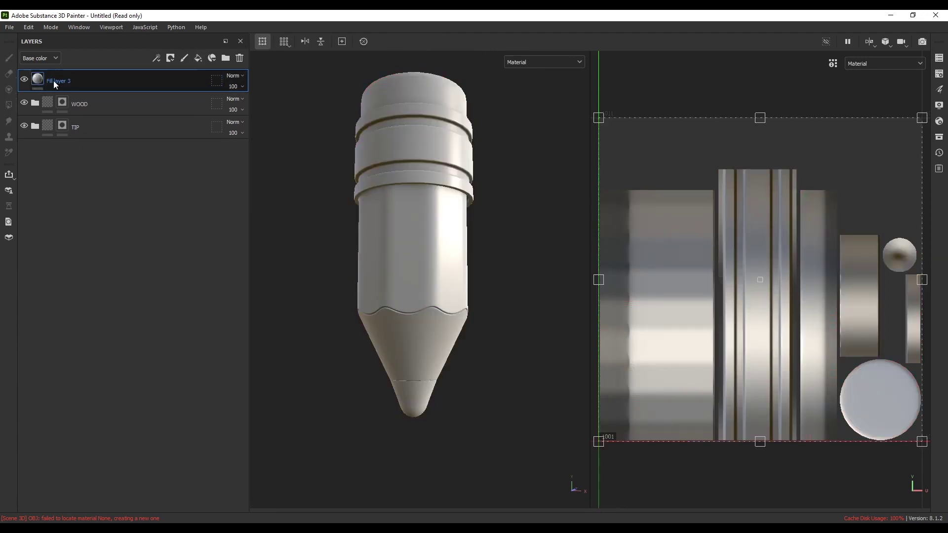
{"action": "left_click", "coordinate": [555, 312]}
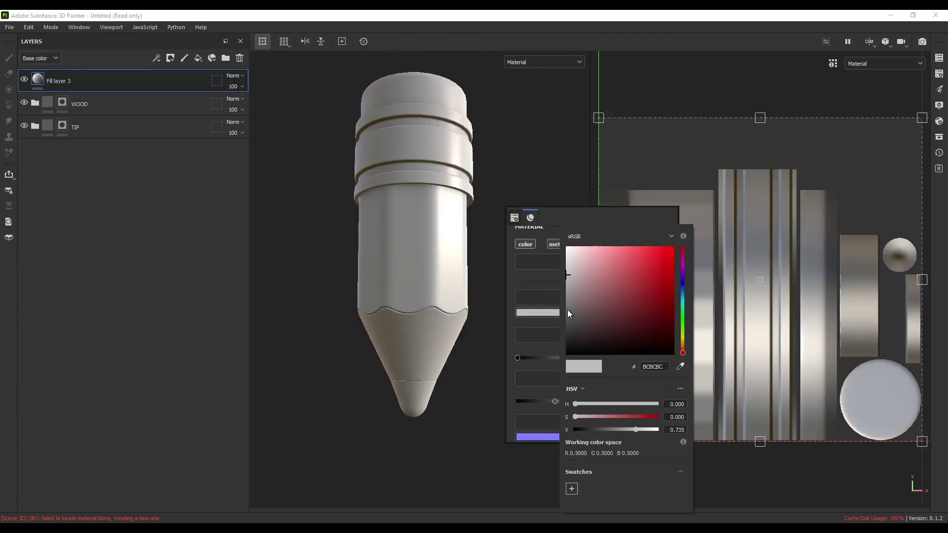
{"action": "left_click", "coordinate": [683, 294]}
{"action": "left_click", "coordinate": [660, 294]}
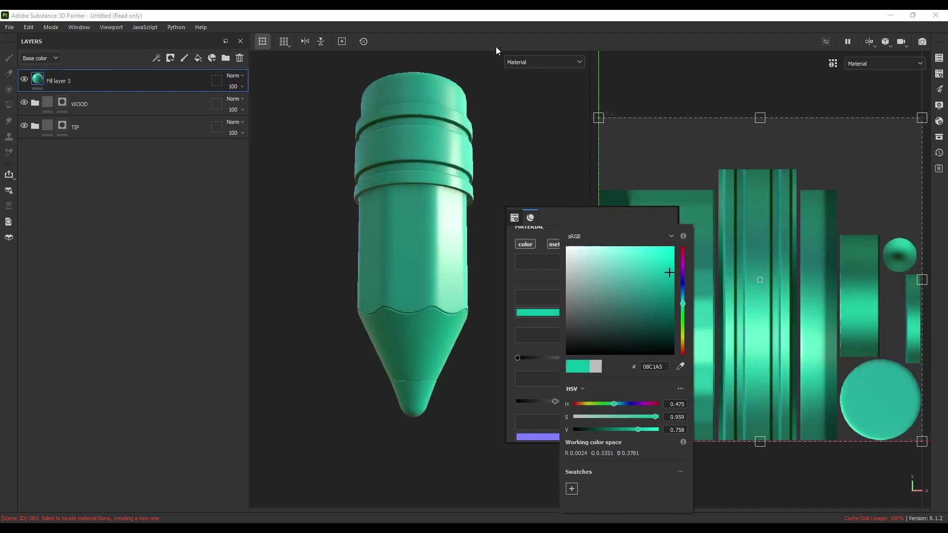
{"action": "left_click", "coordinate": [453, 23]}
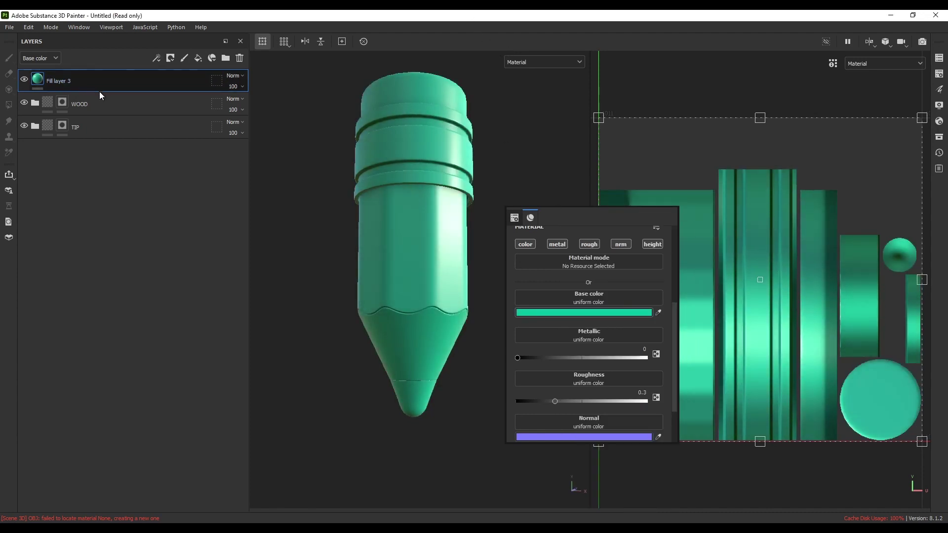
Group the green fill layer into its own folder and add a black mask to that folder
{"action": "key", "text": "ctrl+g"}
{"action": "left_click", "coordinate": [170, 58]}
{"action": "left_click", "coordinate": [179, 73]}
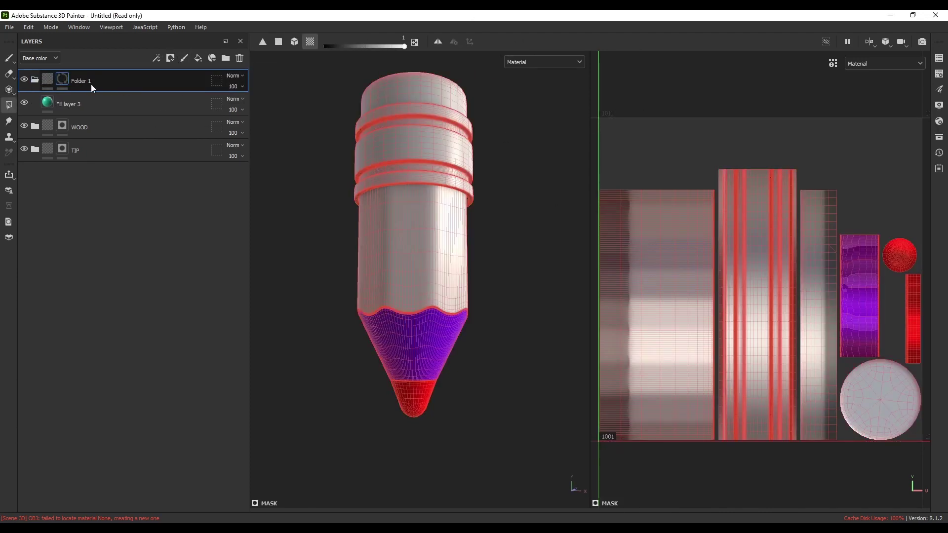
Reveal the green on the pencil's main shaft by filling its UV island in the new folder's mask
{"action": "left_click", "coordinate": [61, 82]}
{"action": "left_click", "coordinate": [425, 237]}
{"action": "scroll", "coordinate": [415, 242], "scroll_direction": "down", "scroll_amount": 2}
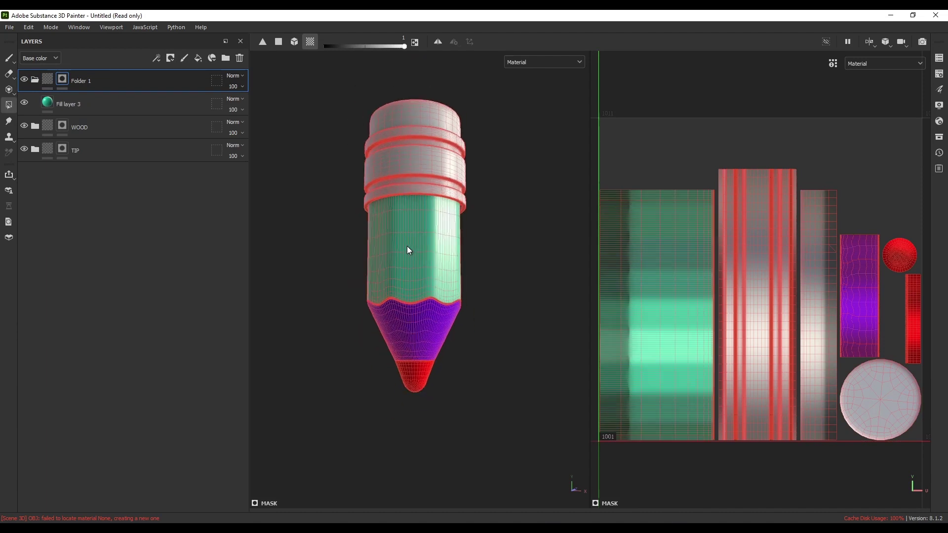
Rename the folder holding the green fill layer to BODY and collapse it
{"action": "double_click", "coordinate": [78, 81]}
{"action": "type", "text": "BODY"}
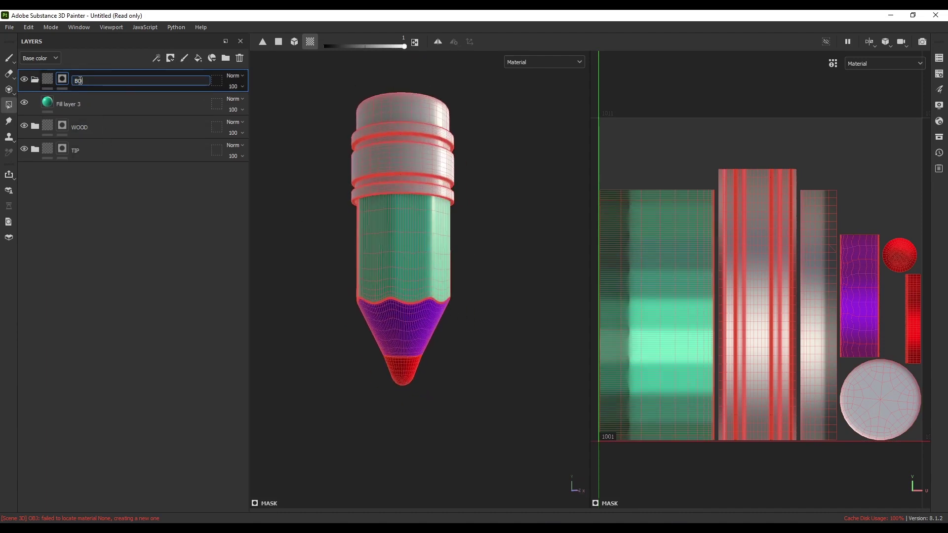
{"action": "key", "text": "Return"}
{"action": "left_click", "coordinate": [35, 80]}
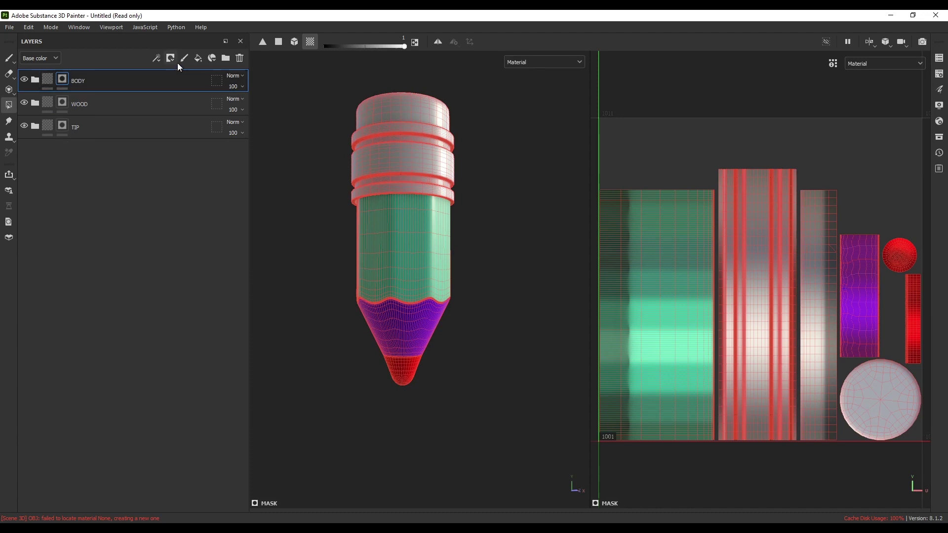
Add a new fill layer above the BODY folder and set its base color to bright yellow F9E30E
{"action": "left_click", "coordinate": [198, 58]}
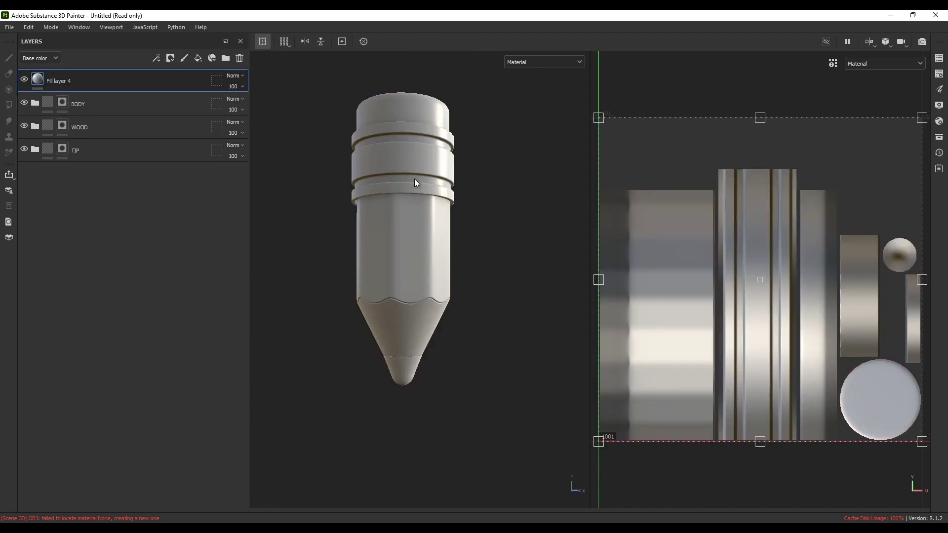
{"action": "scroll", "coordinate": [414, 180], "scroll_direction": "up", "scroll_amount": 1}
{"action": "middle_click_drag", "start_coordinate": [419, 173], "coordinate": [422, 199], "text": "alt"}
{"action": "right_click", "coordinate": [424, 199]}
{"action": "left_click", "coordinate": [549, 282]}
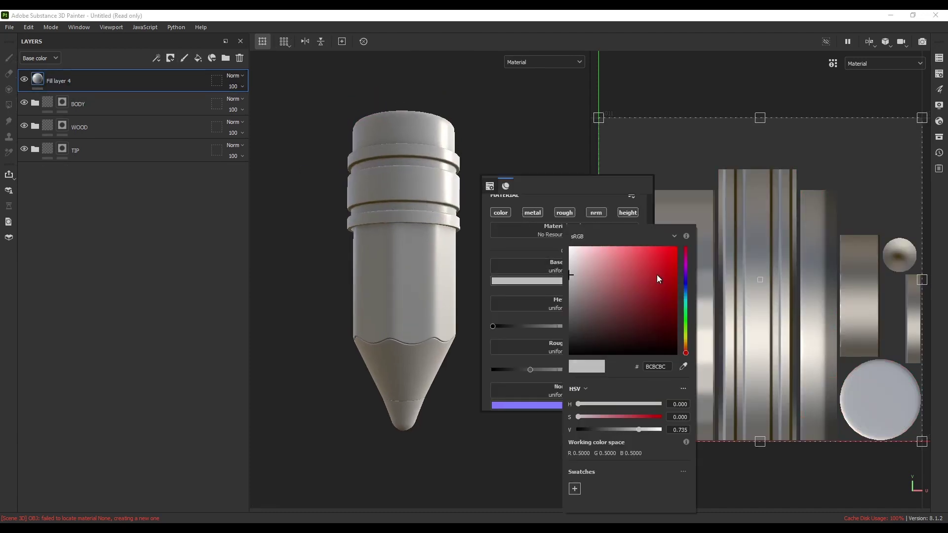
{"action": "mouse_move", "coordinate": [685, 300]}
{"action": "left_mouse_down"}
{"action": "mouse_move", "coordinate": [686, 338]}
{"action": "mouse_move", "coordinate": [671, 249]}
{"action": "left_mouse_up"}
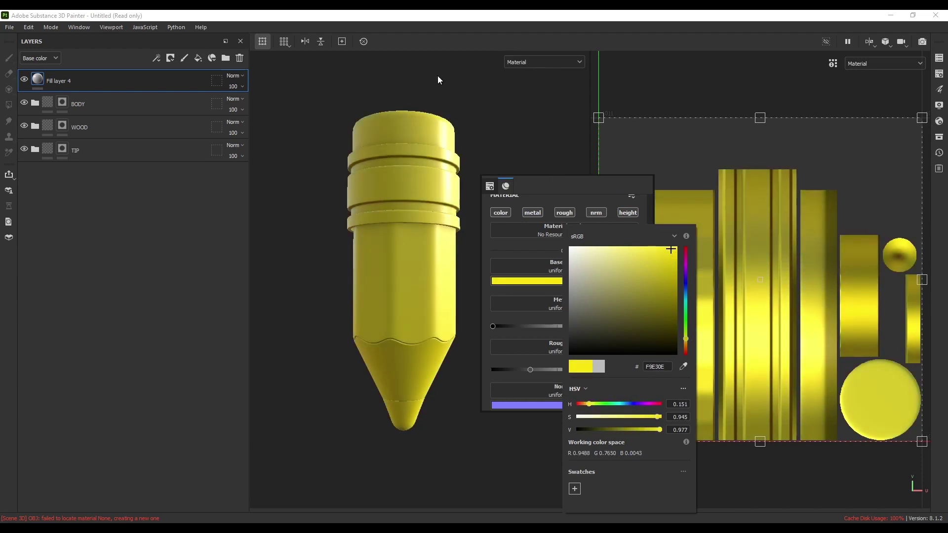
Group the yellow fill layer into a folder and mask the folder so it covers only the ribbed band below the eraser
{"action": "key", "text": "ctrl+g"}
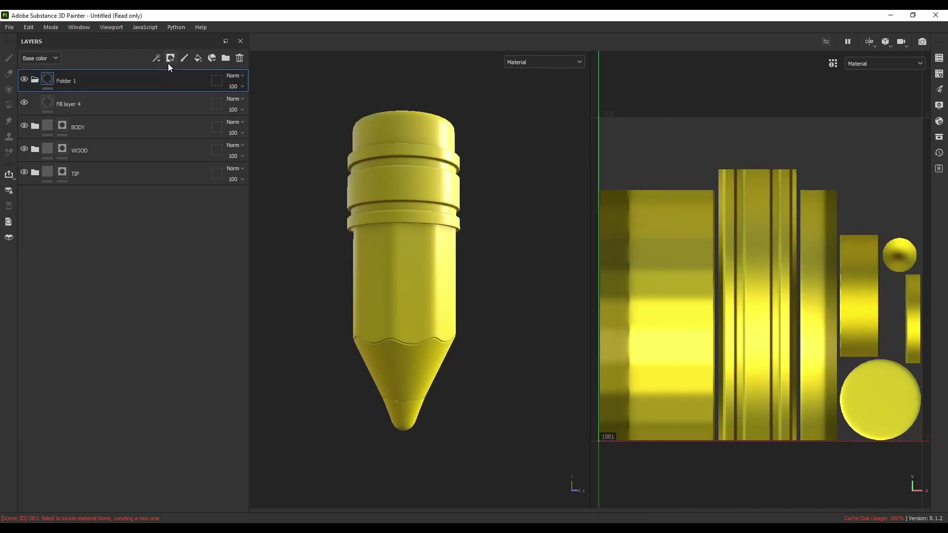
{"action": "left_click", "coordinate": [171, 58]}
{"action": "left_click", "coordinate": [180, 85]}
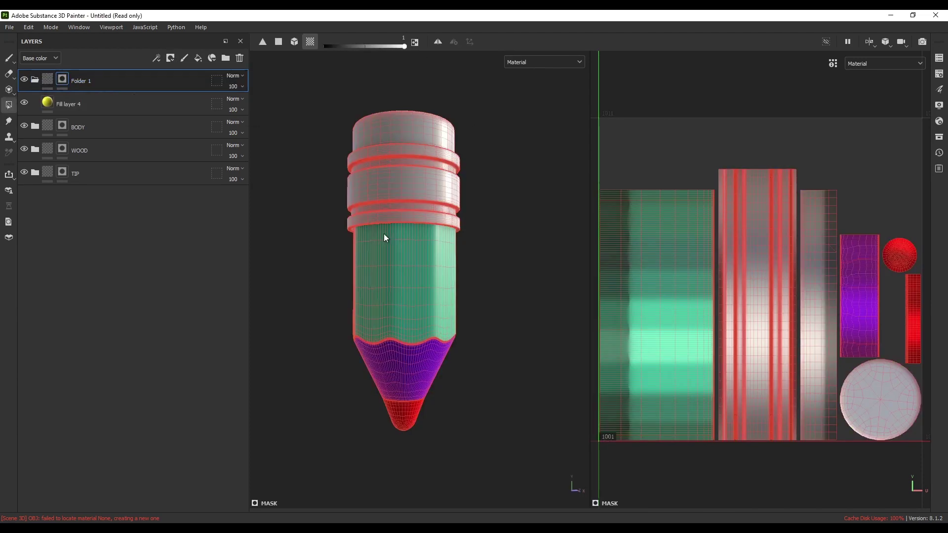
{"action": "left_click", "coordinate": [401, 193]}
{"action": "scroll", "coordinate": [408, 222], "scroll_direction": "up", "scroll_amount": 2}
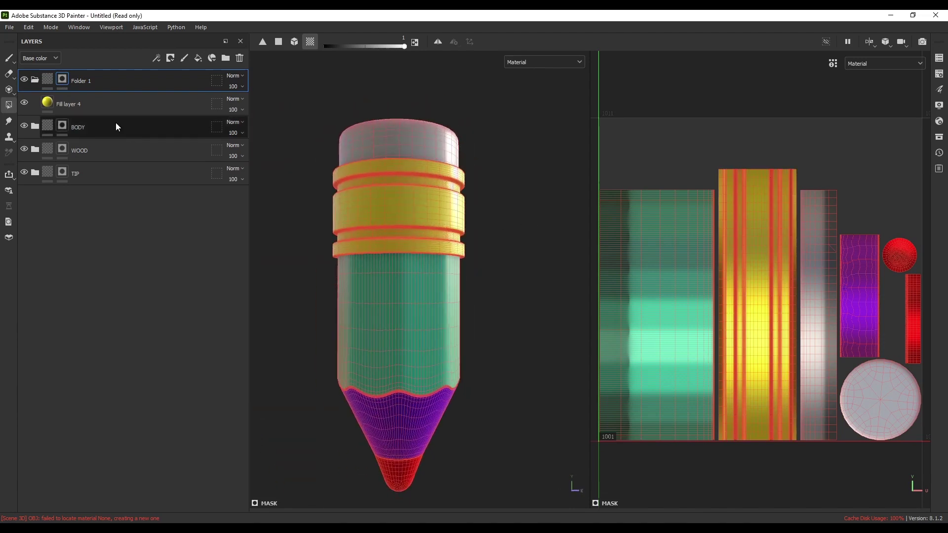
Rename the yellow band's folder as IRON and collapse it
{"action": "double_click", "coordinate": [77, 80]}
{"action": "type", "text": "IRON"}
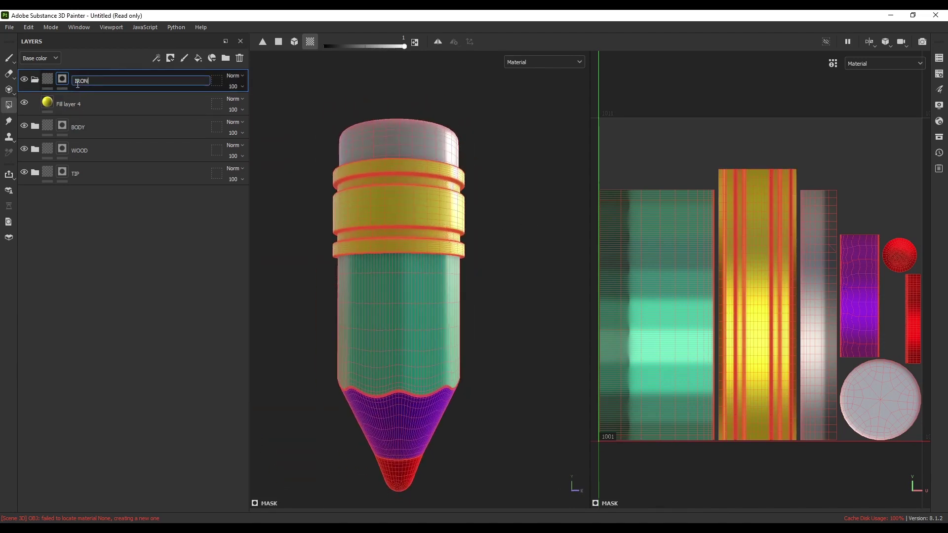
{"action": "key", "text": "Return"}
{"action": "left_click", "coordinate": [35, 80]}
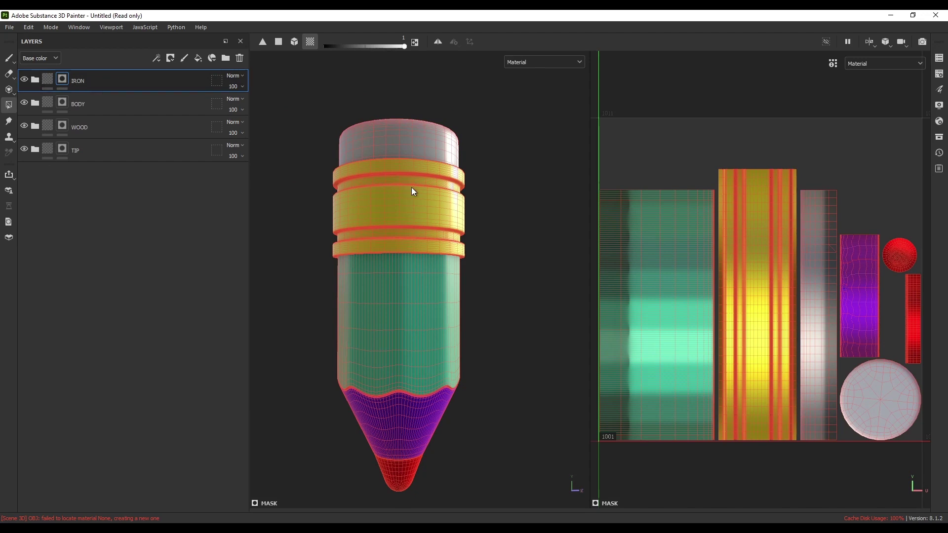
{"action": "left_click_drag", "start_coordinate": [411, 188], "coordinate": [404, 219], "text": "alt"}
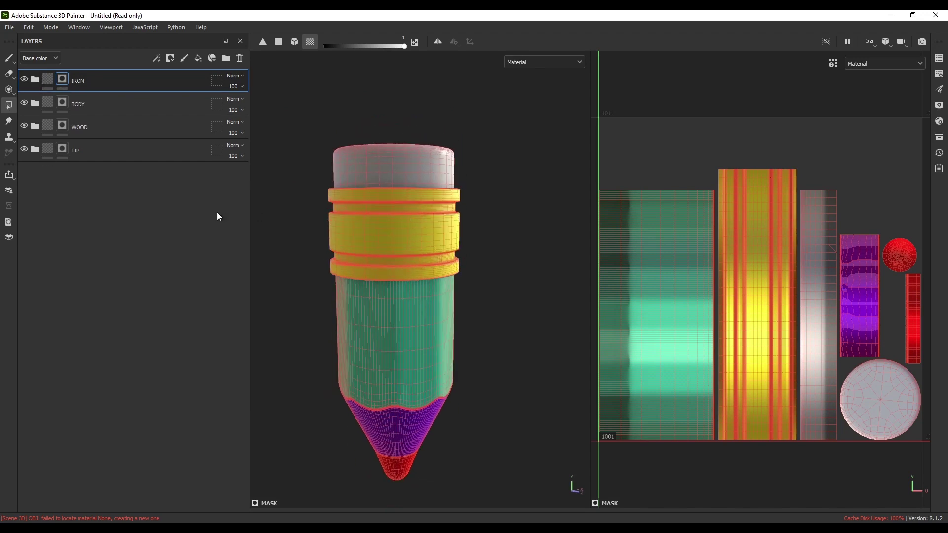
Add a new fill layer above the IRON folder and set its base color to red FF0023
{"action": "left_click", "coordinate": [197, 58]}
{"action": "left_click", "coordinate": [572, 297]}
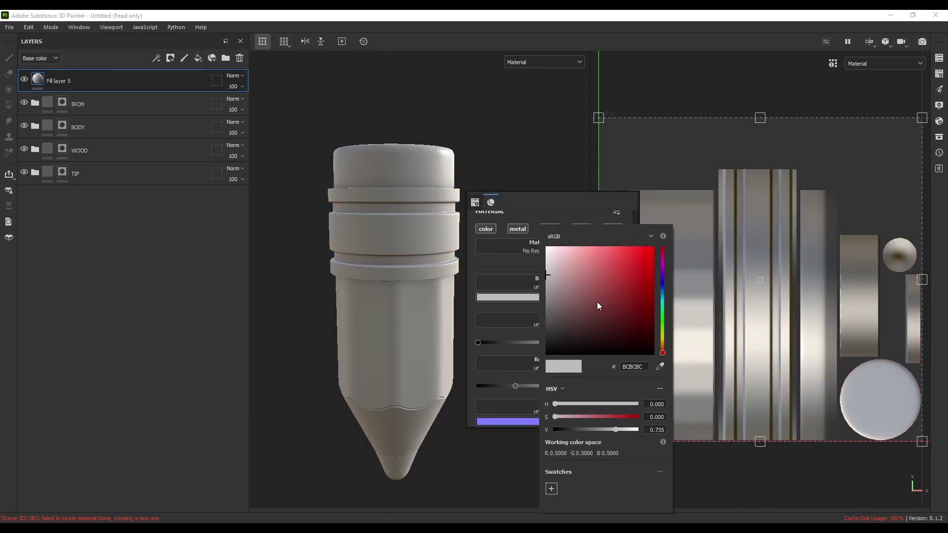
{"action": "left_click", "coordinate": [663, 345]}
{"action": "left_click_drag", "start_coordinate": [634, 290], "coordinate": [661, 233]}
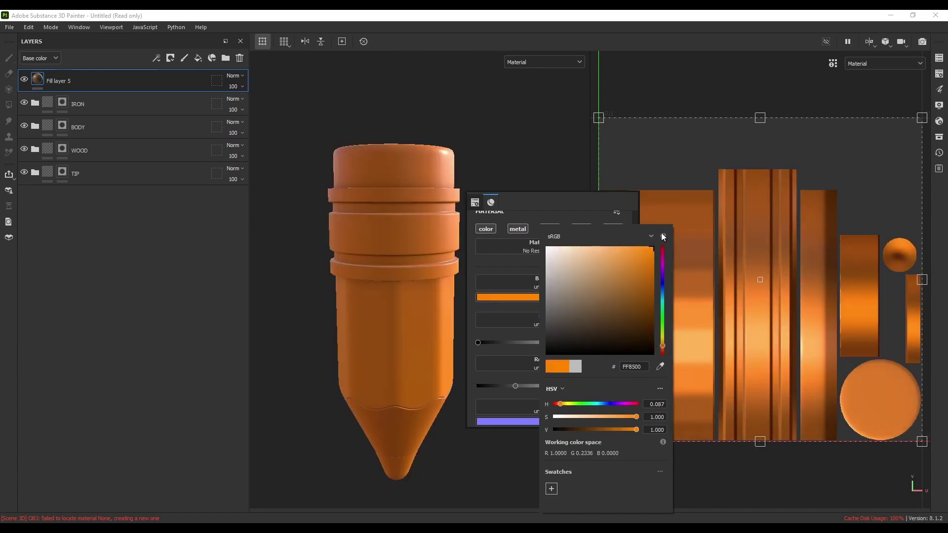
{"action": "left_click", "coordinate": [661, 249]}
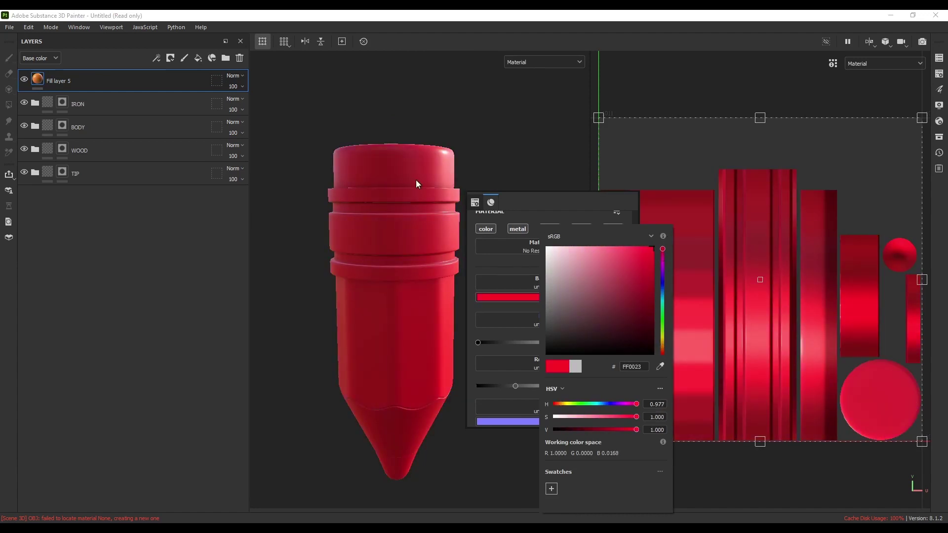
Group the red fill layer into a folder and mask it to the eraser's side and top faces only
{"action": "left_click", "coordinate": [128, 84]}
{"action": "key", "text": "ctrl+g"}
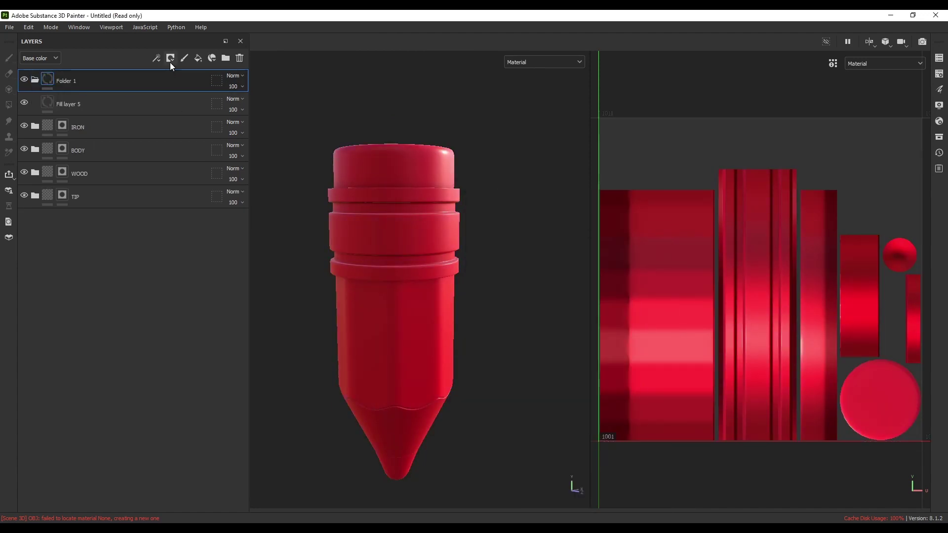
{"action": "left_click", "coordinate": [170, 60]}
{"action": "left_click", "coordinate": [247, 117]}
{"action": "left_click", "coordinate": [409, 176]}
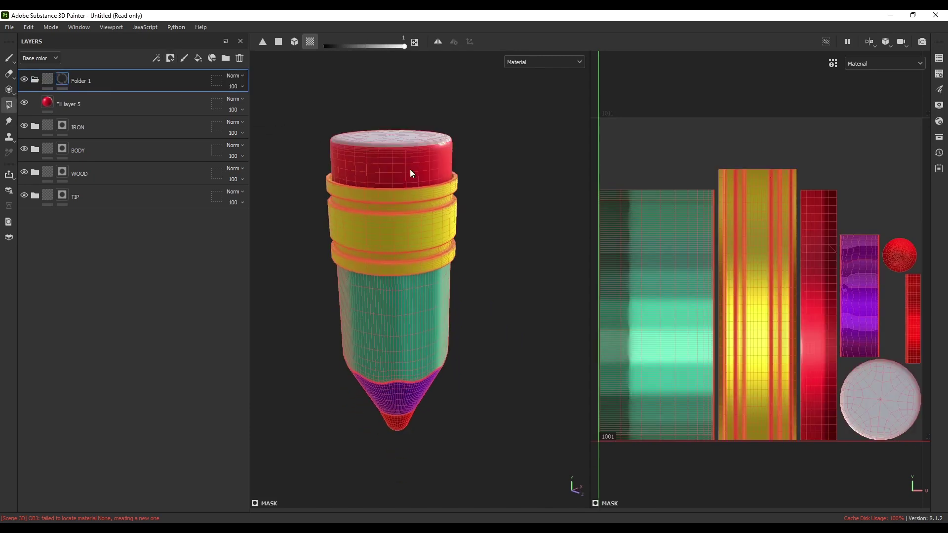
{"action": "left_click", "coordinate": [404, 142]}
{"action": "mouse_move", "coordinate": [403, 153]}
{"action": "left_mouse_down", "text": "alt"}
{"action": "mouse_move", "coordinate": [387, 211]}
{"action": "mouse_move", "coordinate": [419, 268]}
{"action": "left_mouse_up", "text": "alt"}
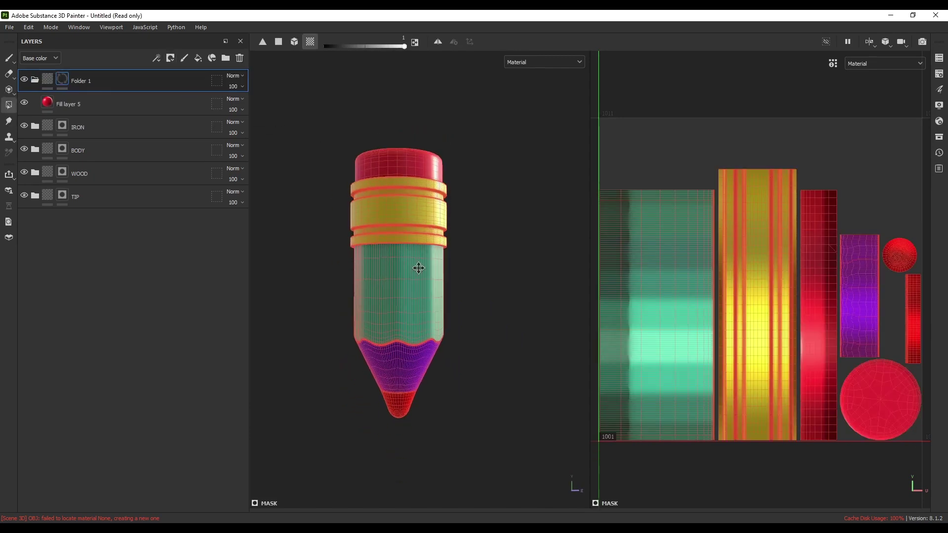
{"action": "middle_click_drag", "start_coordinate": [419, 269], "coordinate": [415, 261], "text": "alt"}
{"action": "scroll", "coordinate": [414, 261], "scroll_direction": "up", "scroll_amount": 3}
{"action": "mouse_move", "coordinate": [415, 261]}
{"action": "left_mouse_down", "text": "alt"}
{"action": "mouse_move", "coordinate": [365, 261]}
{"action": "mouse_move", "coordinate": [417, 274]}
{"action": "mouse_move", "coordinate": [432, 268]}
{"action": "left_mouse_up", "text": "alt"}
{"action": "scroll", "coordinate": [417, 275], "scroll_direction": "up", "scroll_amount": 1}
{"action": "scroll", "coordinate": [416, 274], "scroll_direction": "down", "scroll_amount": 2}
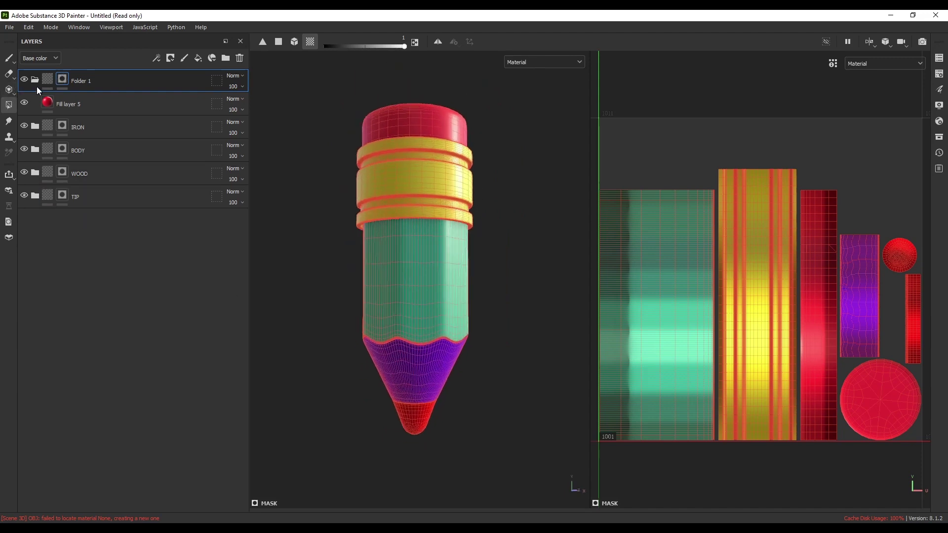
Collapse the eraser's folder, expand the TIP folder and select the fill layer inside it
{"action": "left_click", "coordinate": [34, 80]}
{"action": "left_click", "coordinate": [34, 172]}
{"action": "left_click", "coordinate": [67, 201]}
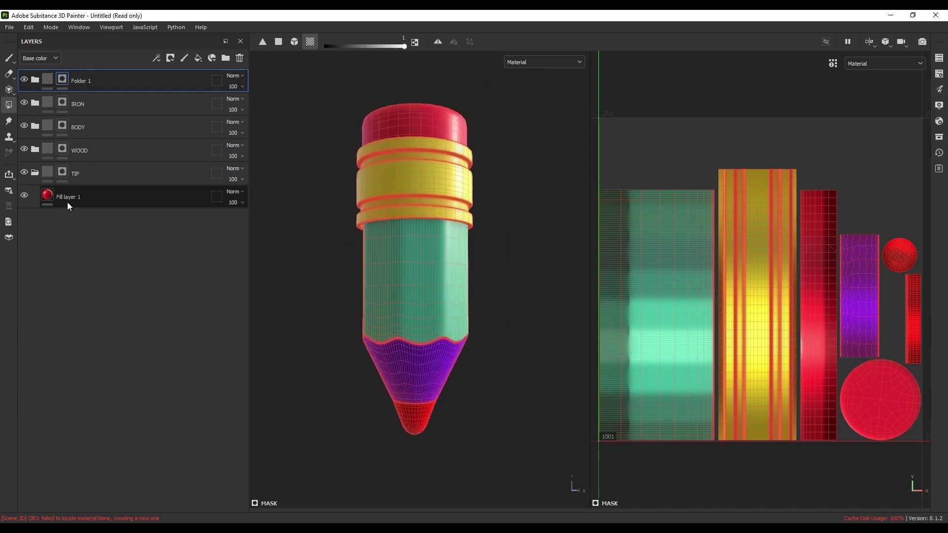
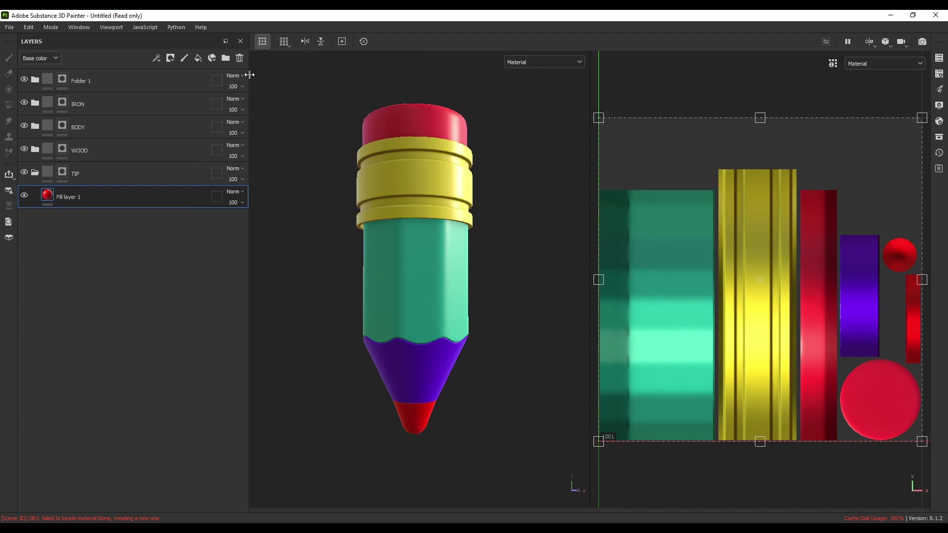
Show the Assets library beside the layers and widen it to fit two columns of thumbnails
{"action": "left_click_drag", "start_coordinate": [251, 74], "coordinate": [243, 72]}
{"action": "left_click", "coordinate": [86, 28]}
{"action": "mouse_move", "coordinate": [86, 38]}
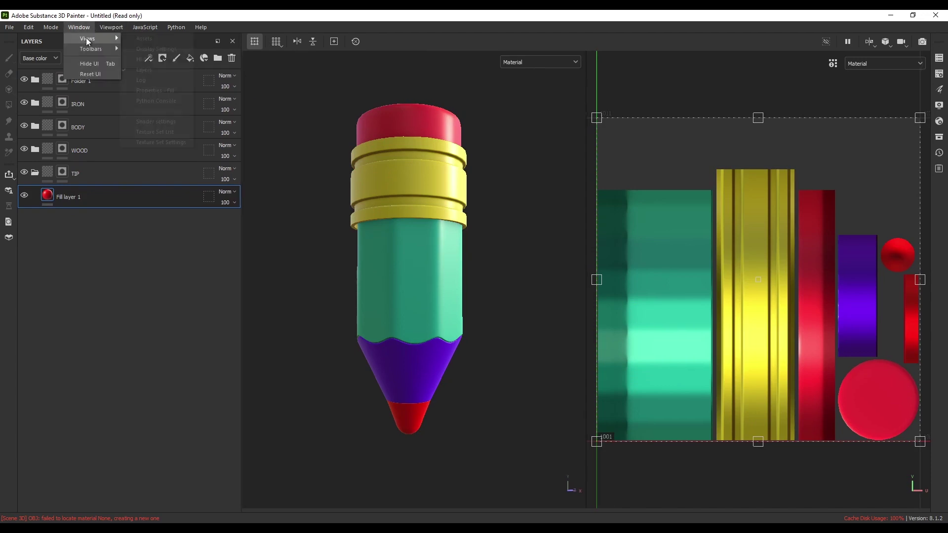
{"action": "left_click", "coordinate": [161, 40]}
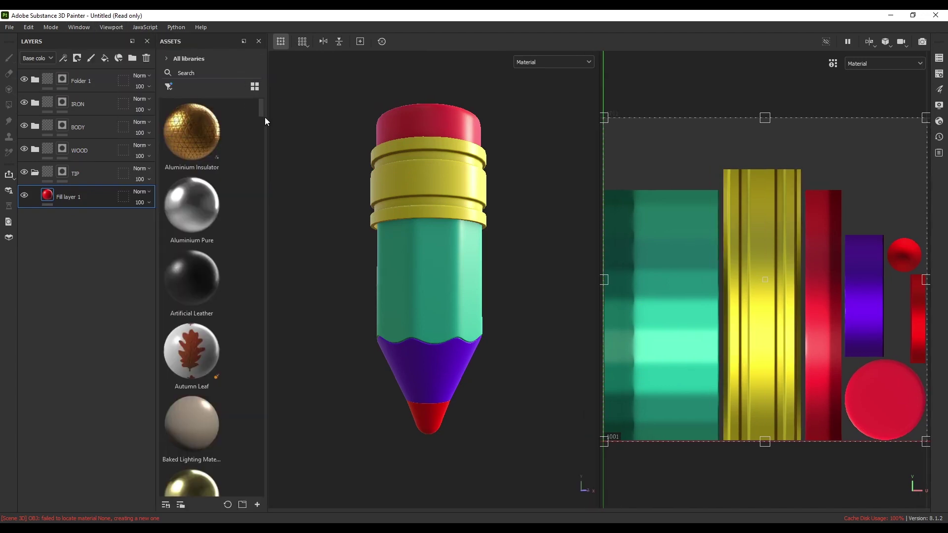
{"action": "left_click_drag", "start_coordinate": [267, 117], "coordinate": [371, 120]}
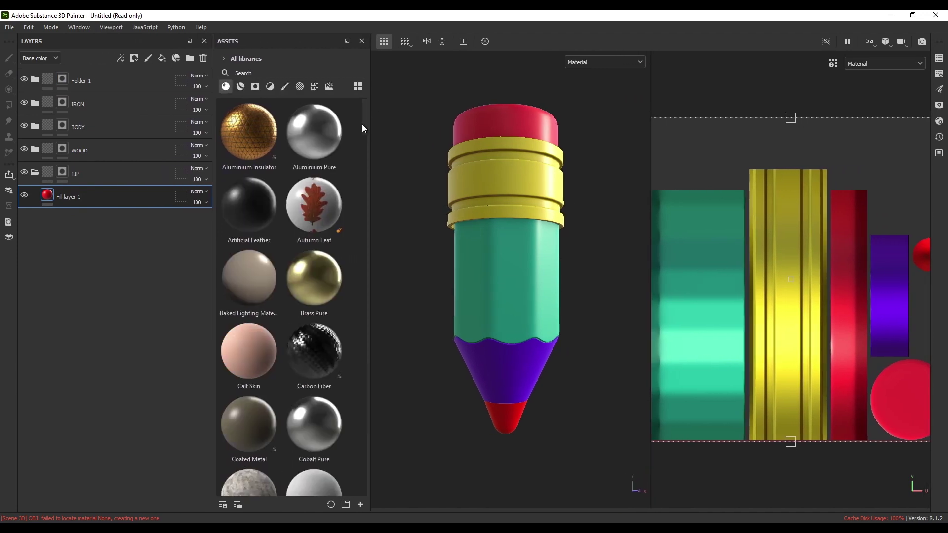
Search the smart materials for CHAR and place Charcoal above the fill layer in the TIP folder
{"action": "left_click", "coordinate": [241, 85]}
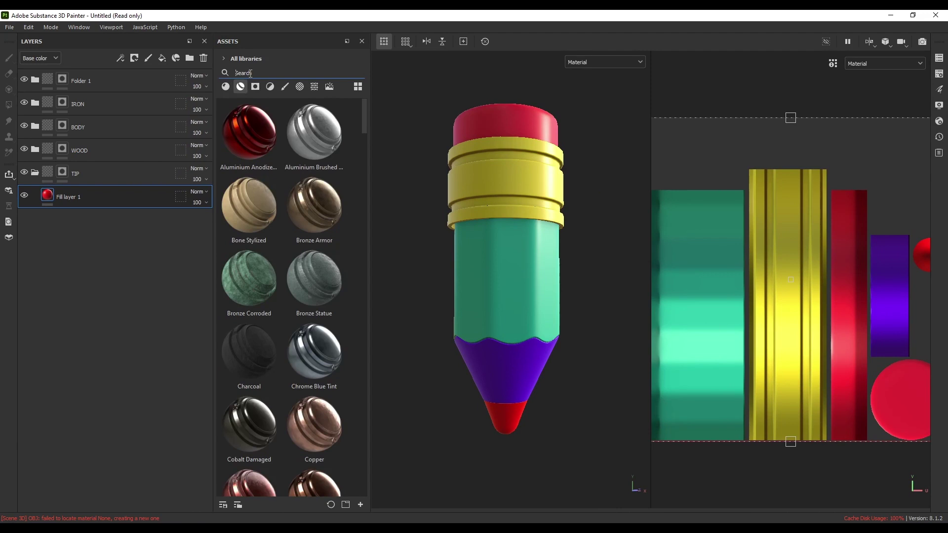
{"action": "left_click", "coordinate": [250, 73]}
{"action": "type", "text": "CHAR"}
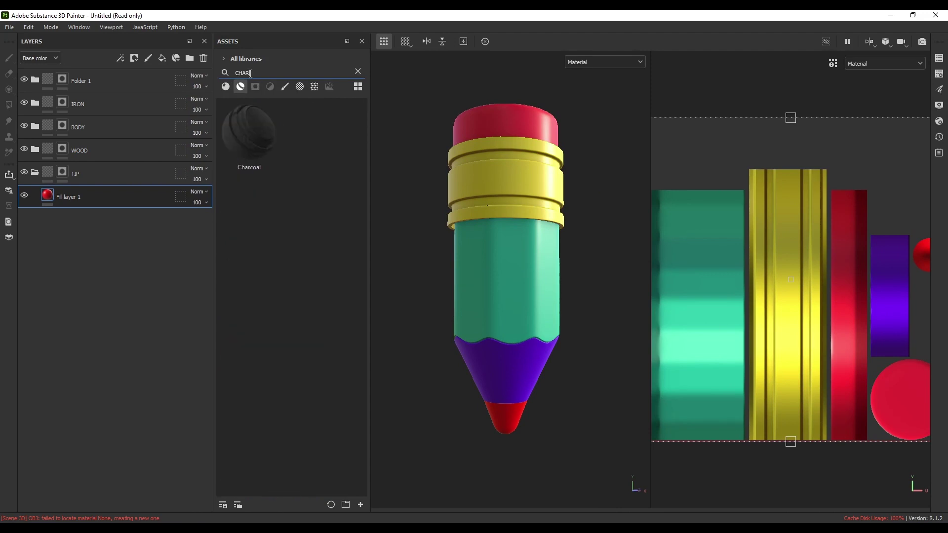
{"action": "left_click_drag", "start_coordinate": [258, 132], "coordinate": [144, 194]}
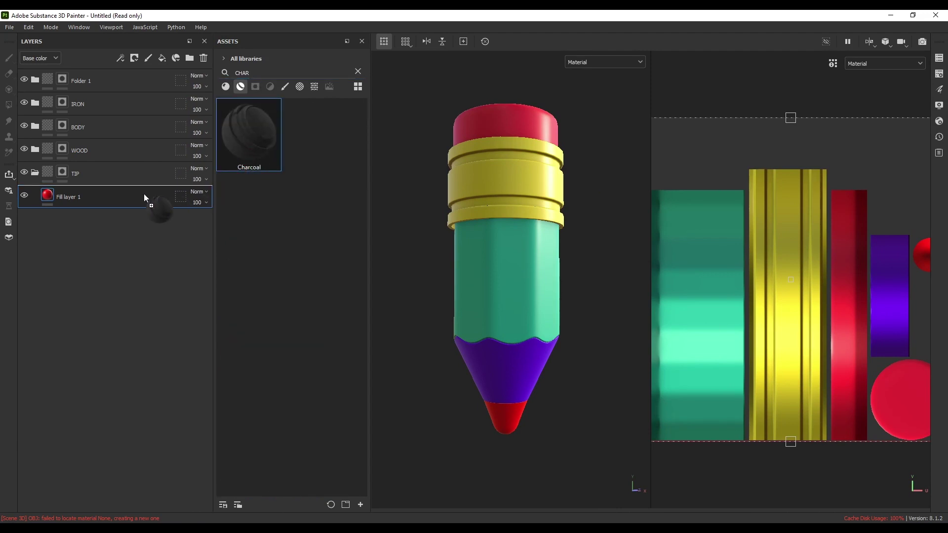
{"action": "left_click_drag", "start_coordinate": [77, 187], "coordinate": [79, 184]}
{"action": "mouse_move", "coordinate": [530, 390]}
{"action": "left_mouse_down", "text": "alt"}
{"action": "mouse_move", "coordinate": [512, 320]}
{"action": "mouse_move", "coordinate": [502, 372]}
{"action": "left_mouse_up", "text": "alt"}
{"action": "scroll", "coordinate": [514, 351], "scroll_direction": "up", "scroll_amount": 10}
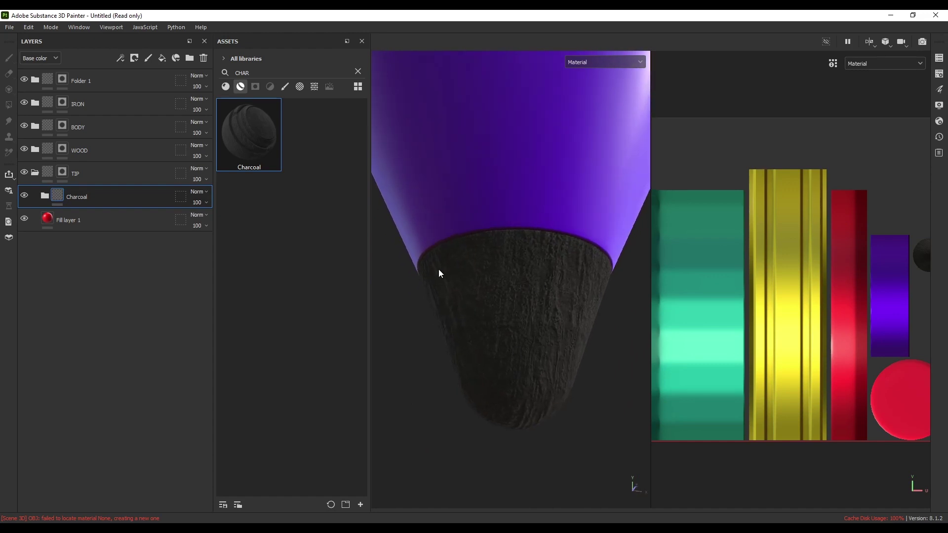
{"action": "scroll", "coordinate": [471, 272], "scroll_direction": "down", "scroll_amount": 6}
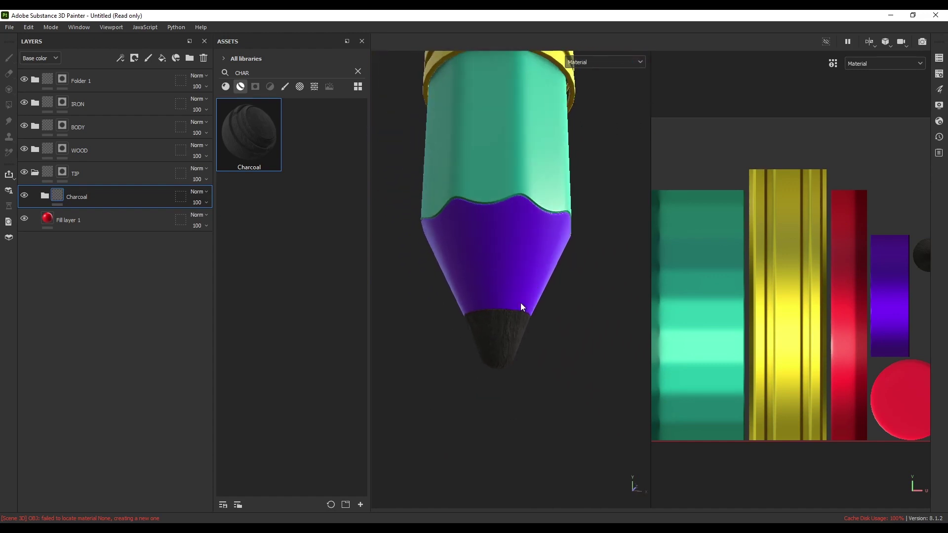
Search the smart materials for WOOD CHES and place Wood Chest Stylized above the fill layer in the WOOD folder
{"action": "left_click", "coordinate": [35, 174]}
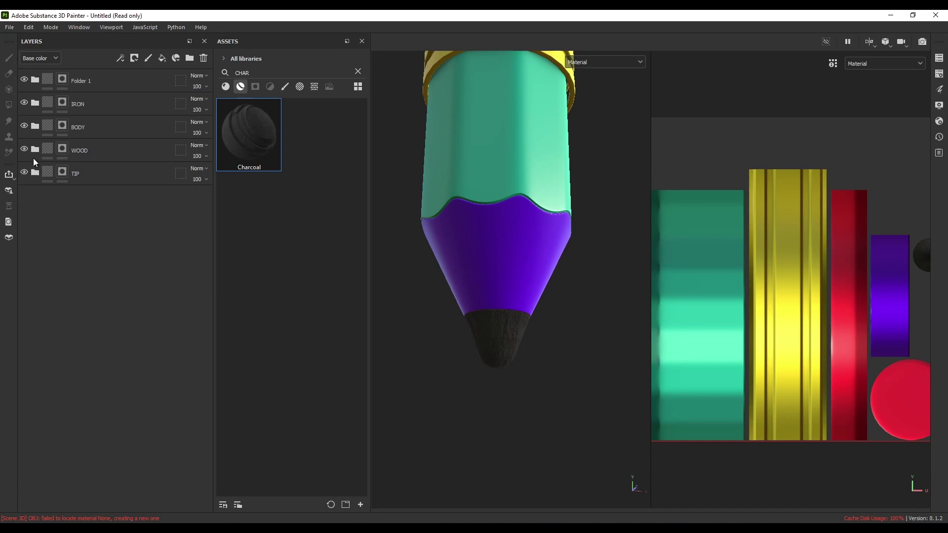
{"action": "left_click", "coordinate": [36, 149]}
{"action": "left_click", "coordinate": [78, 173]}
{"action": "left_click_drag", "start_coordinate": [258, 74], "coordinate": [198, 77]}
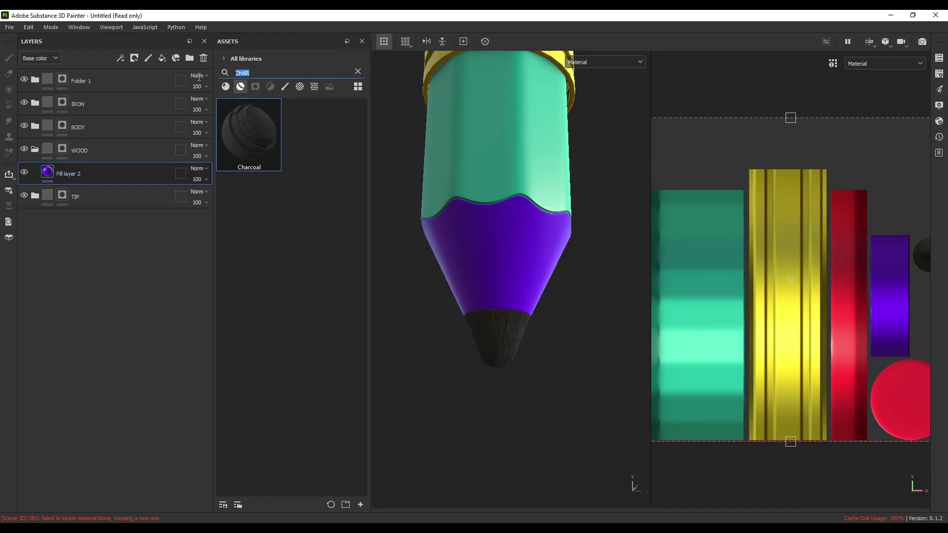
{"action": "key", "text": "BackSpace"}
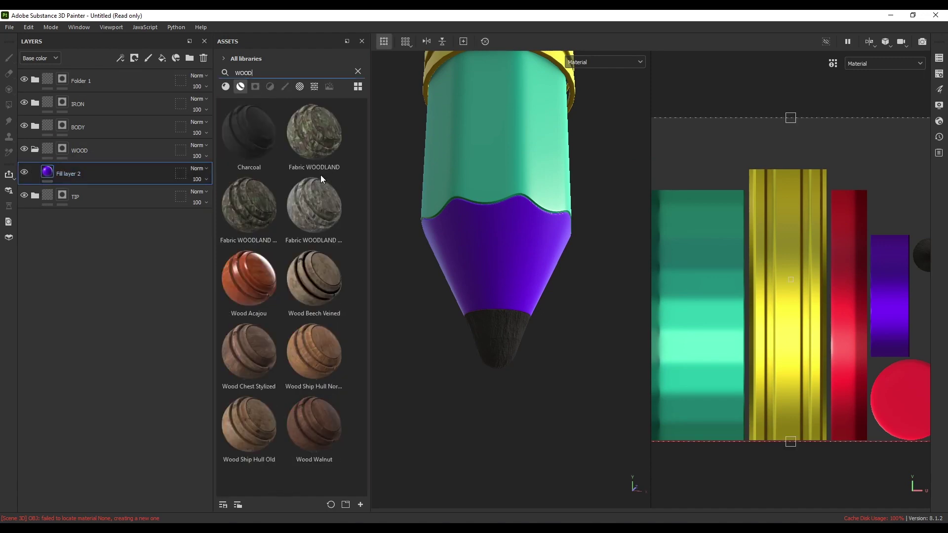
{"action": "type", "text": "WOOD CHES"}
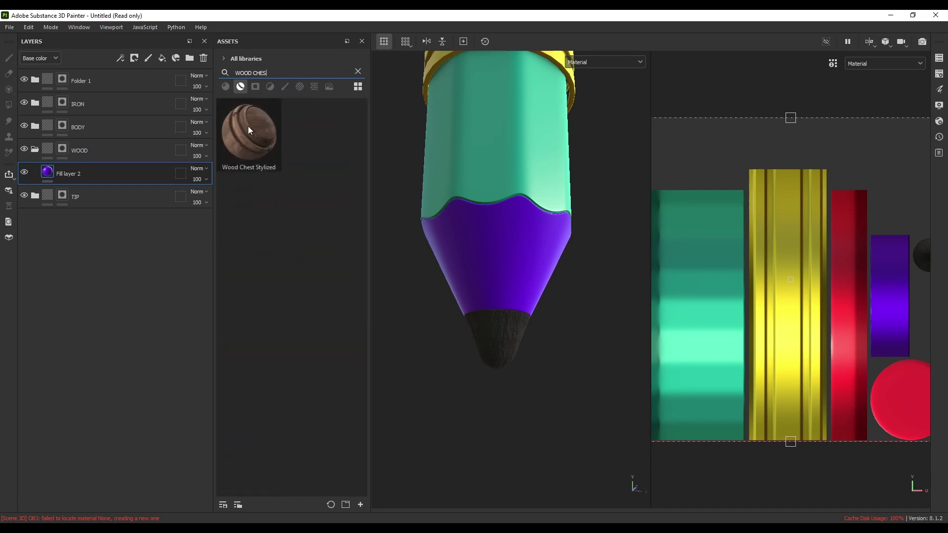
{"action": "mouse_move", "coordinate": [248, 126]}
{"action": "left_mouse_down"}
{"action": "mouse_move", "coordinate": [106, 173]}
{"action": "mouse_move", "coordinate": [100, 159]}
{"action": "left_mouse_up"}
{"action": "mouse_move", "coordinate": [529, 249]}
{"action": "left_mouse_down", "text": "alt"}
{"action": "mouse_move", "coordinate": [533, 271]}
{"action": "mouse_move", "coordinate": [484, 239]}
{"action": "mouse_move", "coordinate": [508, 271]}
{"action": "mouse_move", "coordinate": [543, 268]}
{"action": "left_mouse_up", "text": "alt"}
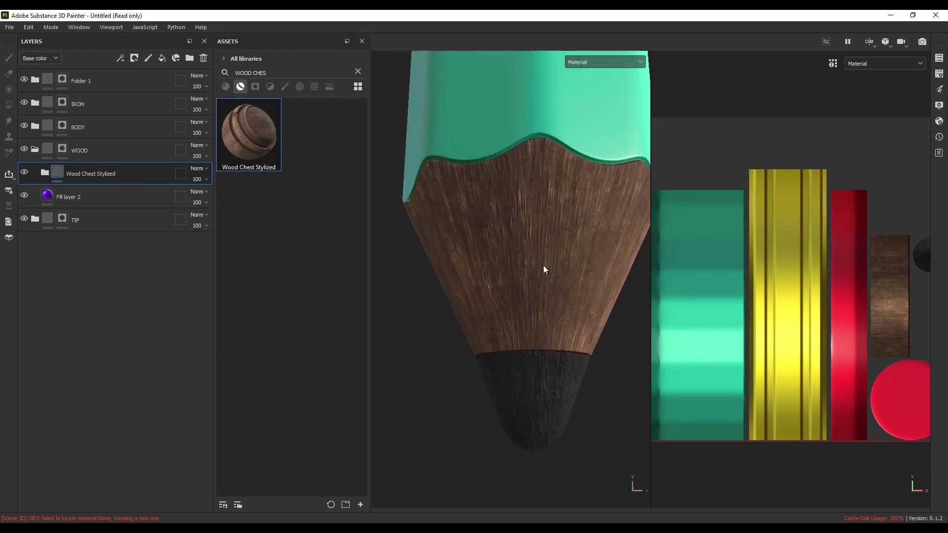
Set the opacity of the Fibers layer inside the Wood Chest Stylized material to 10
{"action": "left_click", "coordinate": [43, 173]}
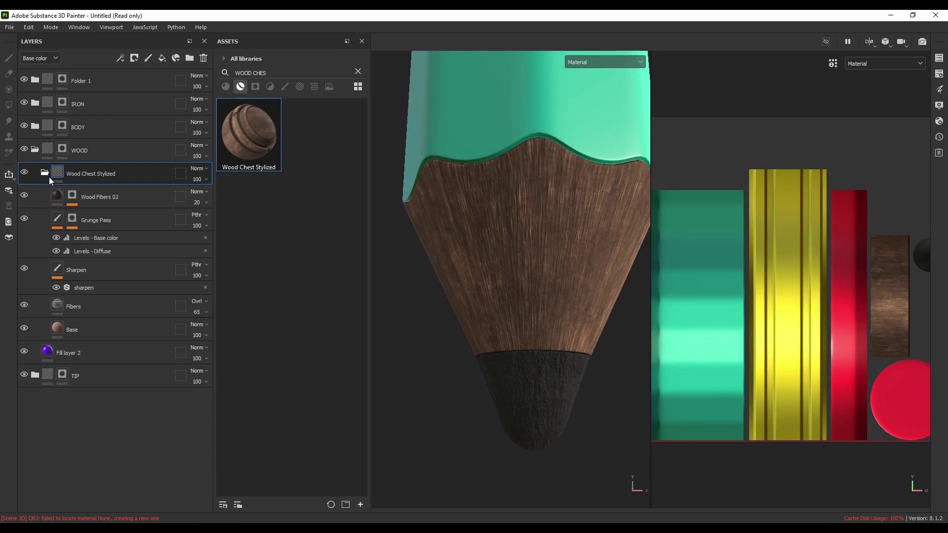
{"action": "left_click", "coordinate": [109, 306]}
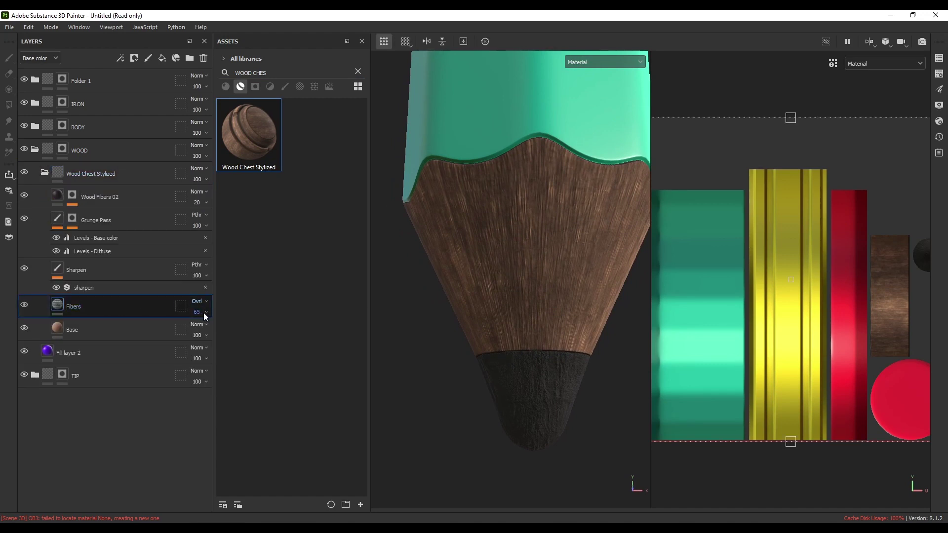
{"action": "left_click", "coordinate": [205, 313]}
{"action": "left_click_drag", "start_coordinate": [211, 329], "coordinate": [197, 330]}
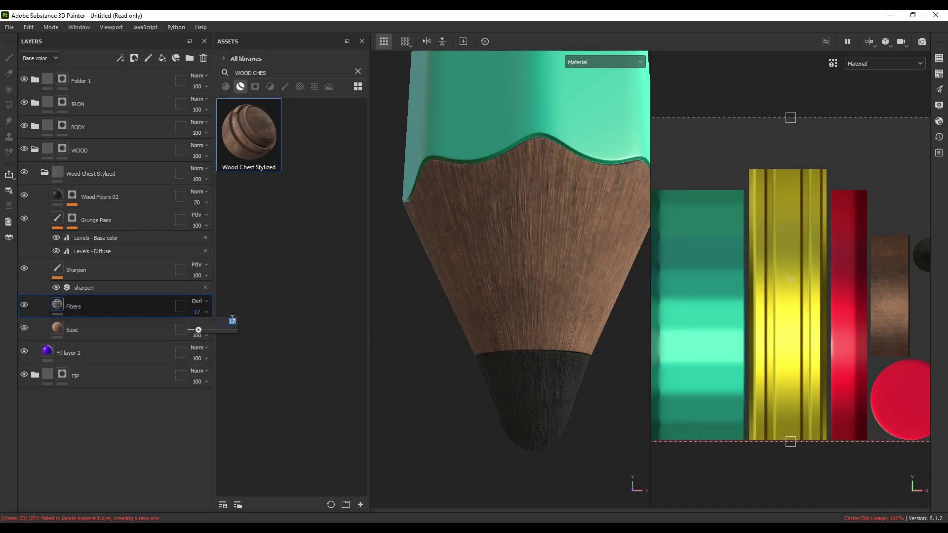
{"action": "type", "text": "10"}
{"action": "key", "text": "Return"}
{"action": "left_click", "coordinate": [517, 286]}
{"action": "right_click_drag", "start_coordinate": [517, 286], "coordinate": [505, 301], "text": "alt"}
{"action": "middle_click_drag", "start_coordinate": [511, 223], "coordinate": [501, 262], "text": "alt"}
{"action": "right_click_drag", "start_coordinate": [502, 262], "coordinate": [503, 243], "text": "alt"}
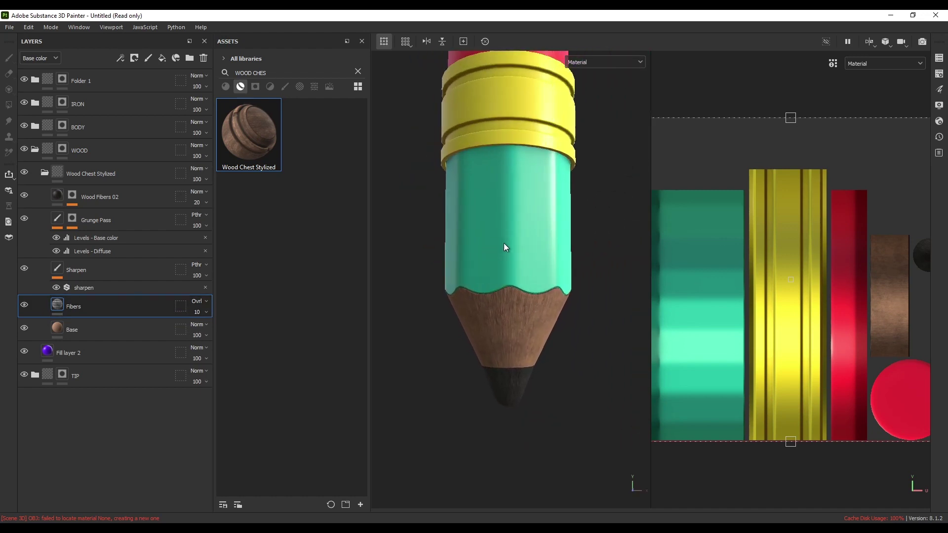
Collapse the Wood Chest Stylized material and the WOOD folder, and expand the BODY folder
{"action": "middle_click_drag", "start_coordinate": [512, 263], "coordinate": [505, 265], "text": "alt"}
{"action": "left_click", "coordinate": [44, 173]}
{"action": "left_click", "coordinate": [32, 150]}
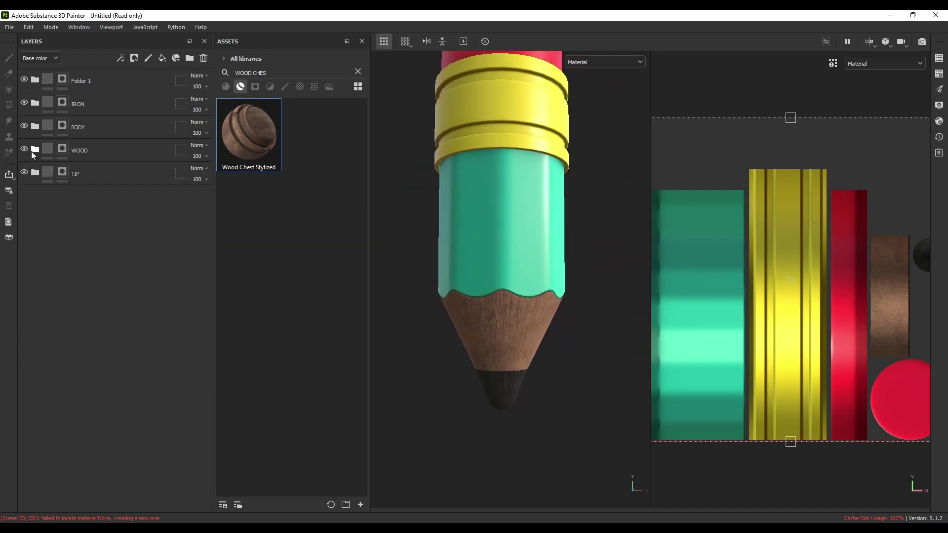
{"action": "left_click", "coordinate": [24, 126]}
{"action": "left_click", "coordinate": [34, 126]}
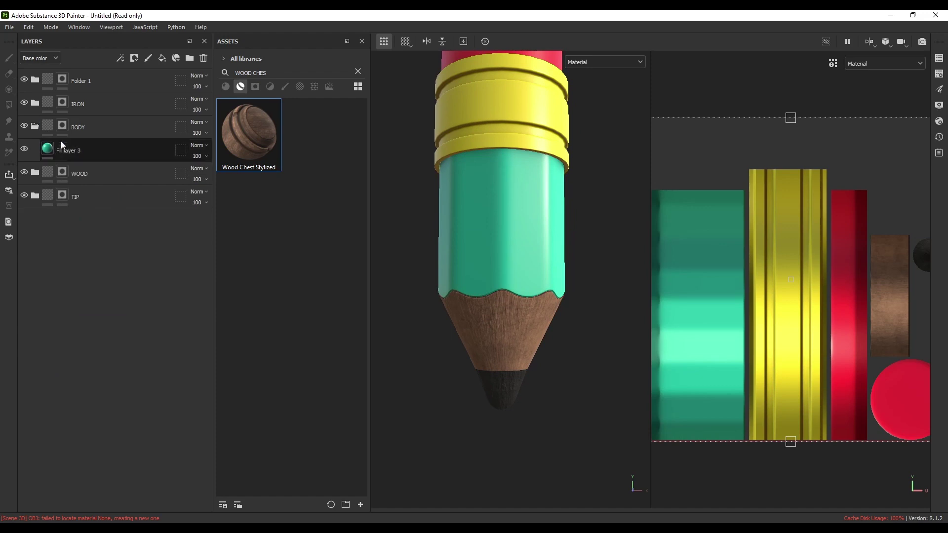
Change the base color of the fill layer in the BODY folder to a bright, saturated yellow-green
{"action": "left_click", "coordinate": [64, 145]}
{"action": "middle_click_drag", "start_coordinate": [522, 257], "coordinate": [500, 256]}
{"action": "left_click_drag", "start_coordinate": [501, 256], "coordinate": [488, 265], "text": "alt"}
{"action": "right_click", "coordinate": [559, 209]}
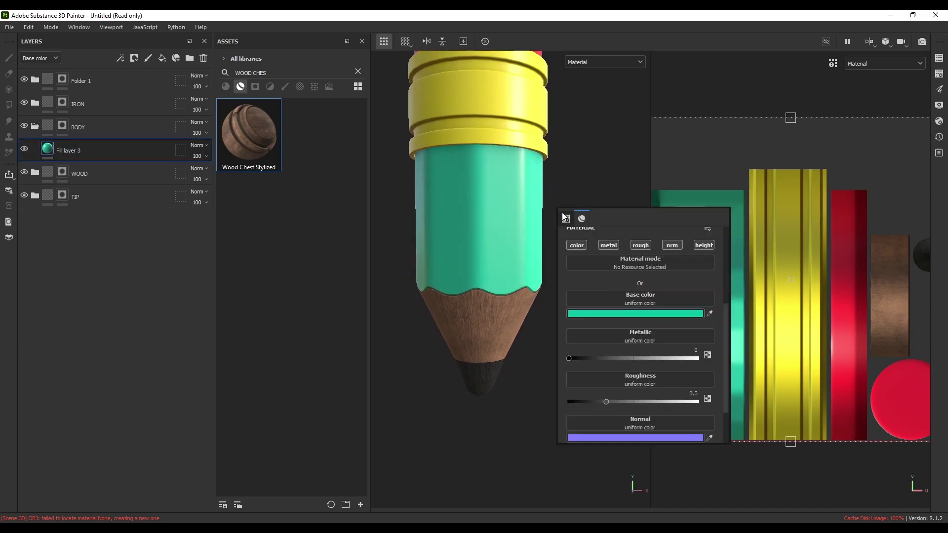
{"action": "left_click", "coordinate": [621, 316]}
{"action": "left_click_drag", "start_coordinate": [747, 272], "coordinate": [751, 247]}
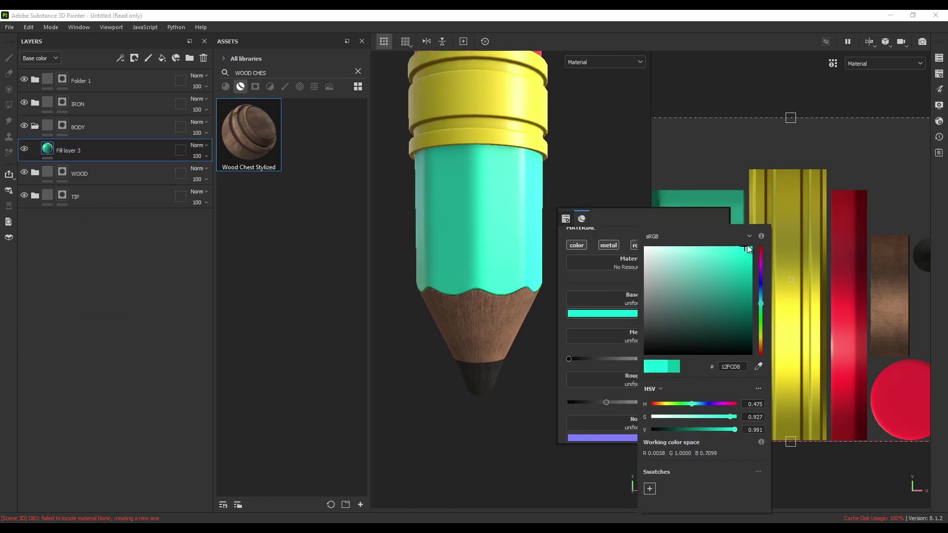
{"action": "left_click_drag", "start_coordinate": [760, 318], "coordinate": [762, 334]}
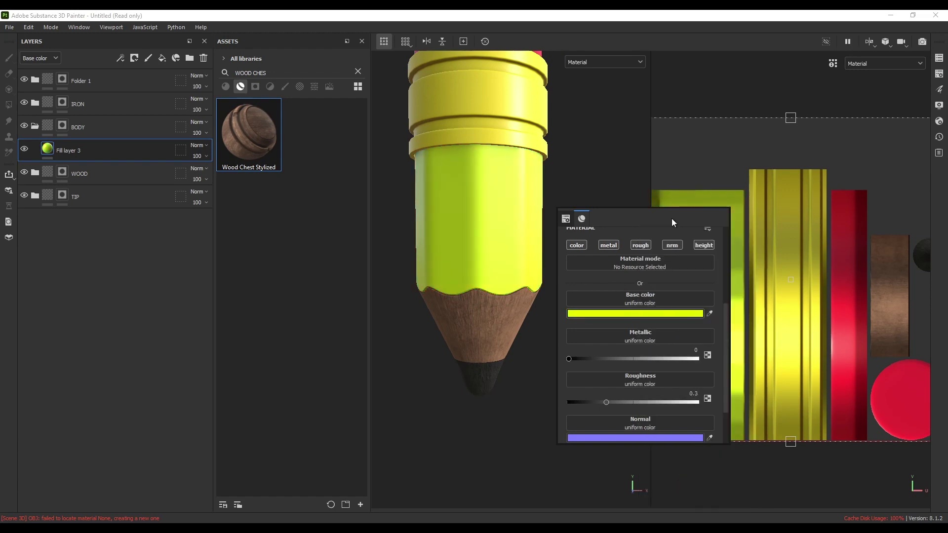
Search the roughness textures of the BODY fill layer for CLOTH and assign Cloth Fold Medium
{"action": "scroll", "coordinate": [636, 289], "scroll_direction": "down", "scroll_amount": 3}
{"action": "left_click", "coordinate": [637, 328]}
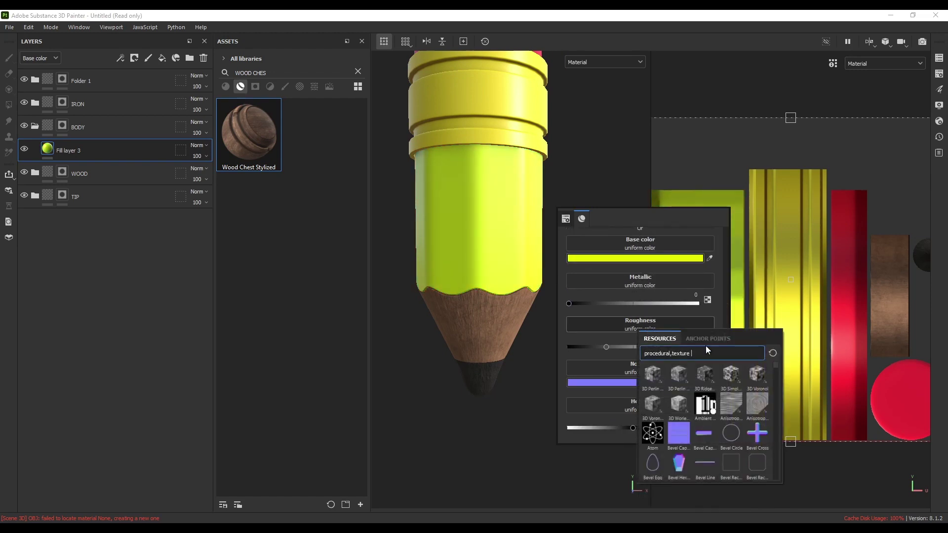
{"action": "type", "text": "CLOTH"}
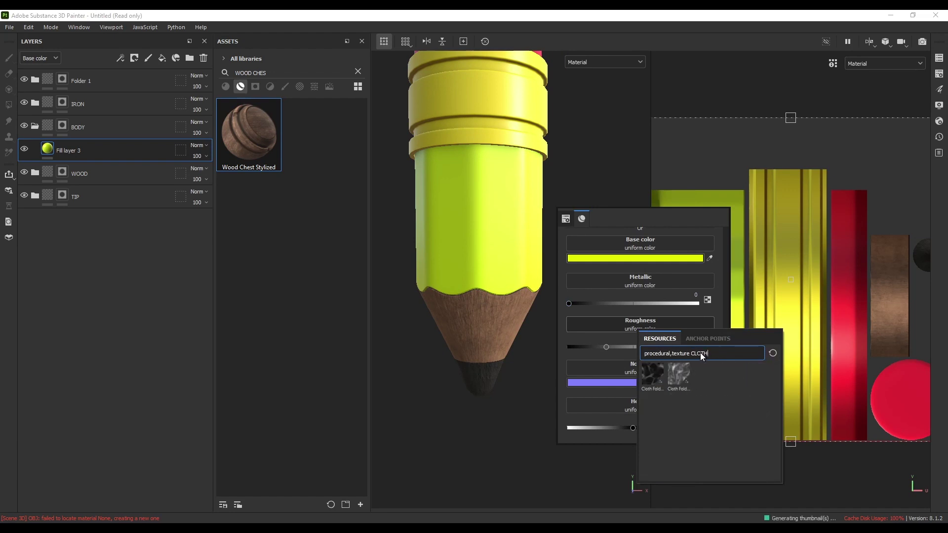
{"action": "left_click", "coordinate": [678, 378]}
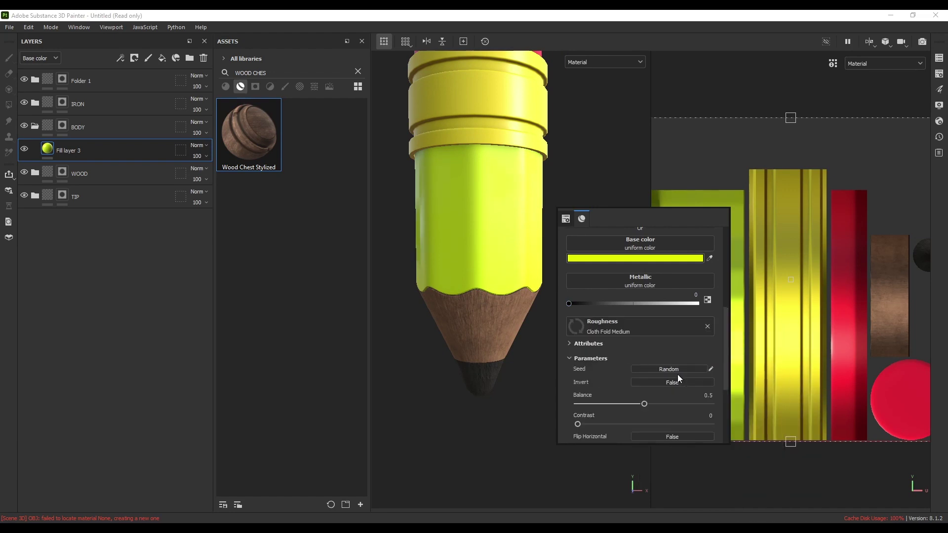
Set the Balance of the Cloth Fold Medium roughness texture on the body to 0.25
{"action": "scroll", "coordinate": [623, 339], "scroll_direction": "down", "scroll_amount": 3}
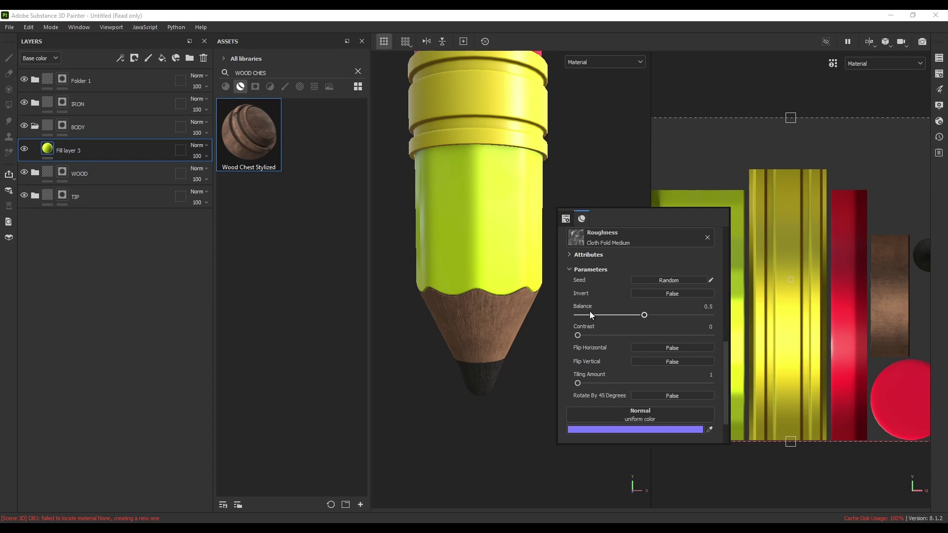
{"action": "left_click_drag", "start_coordinate": [643, 317], "coordinate": [617, 320]}
{"action": "left_click", "coordinate": [703, 306]}
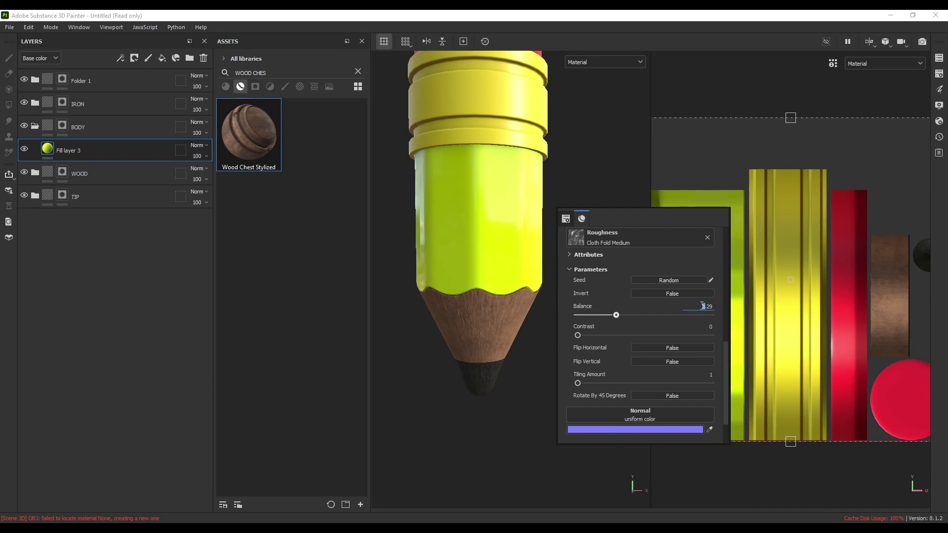
{"action": "triple_click", "coordinate": [702, 306]}
{"action": "type", "text": "0.25"}
{"action": "key", "text": "Return"}
Check the seam on the pencil body and switch the BODY fill layer to Tri-planar projection
{"action": "left_click_drag", "start_coordinate": [452, 259], "coordinate": [492, 248], "text": "alt"}
{"action": "scroll", "coordinate": [493, 248], "scroll_direction": "up", "scroll_amount": 3}
{"action": "middle_click_drag", "start_coordinate": [483, 251], "coordinate": [508, 253], "text": "alt"}
{"action": "mouse_move", "coordinate": [501, 253]}
{"action": "left_mouse_down", "text": "alt"}
{"action": "mouse_move", "coordinate": [522, 252]}
{"action": "mouse_move", "coordinate": [495, 256]}
{"action": "mouse_move", "coordinate": [497, 267]}
{"action": "mouse_move", "coordinate": [527, 274]}
{"action": "left_mouse_up", "text": "alt"}
{"action": "mouse_move", "coordinate": [528, 275]}
{"action": "right_mouse_down", "text": "shift"}
{"action": "mouse_move", "coordinate": [505, 275]}
{"action": "mouse_move", "coordinate": [526, 277]}
{"action": "right_mouse_up", "text": "shift"}
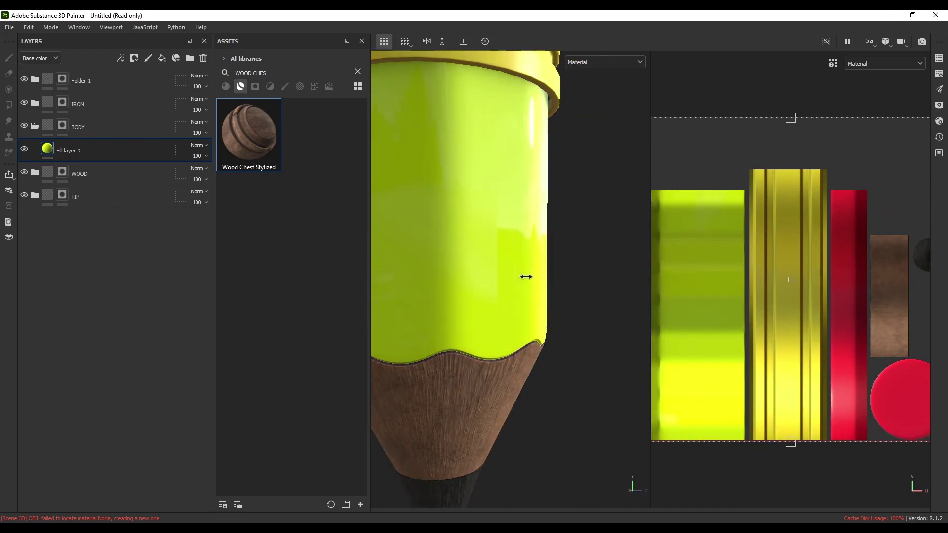
{"action": "scroll", "coordinate": [526, 277], "scroll_direction": "up", "scroll_amount": 5}
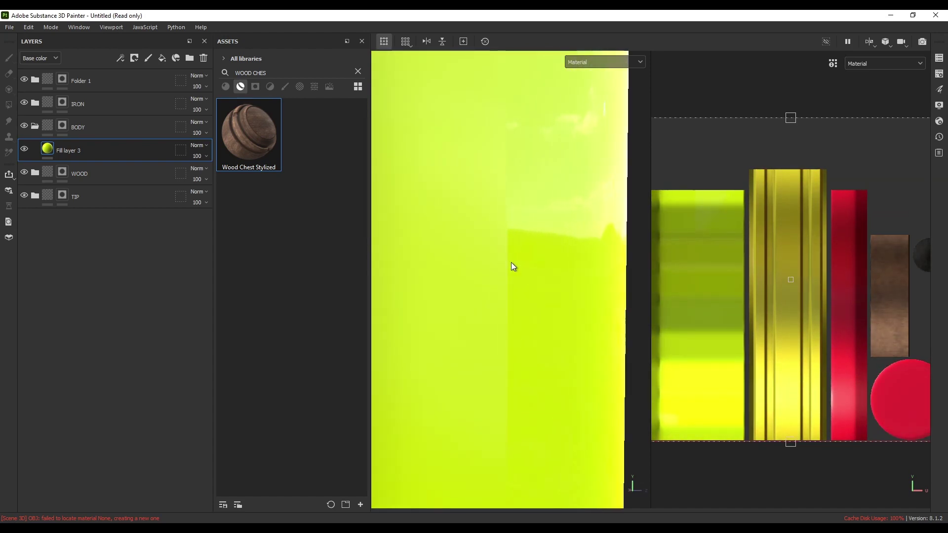
{"action": "scroll", "coordinate": [523, 252], "scroll_direction": "down", "scroll_amount": 3}
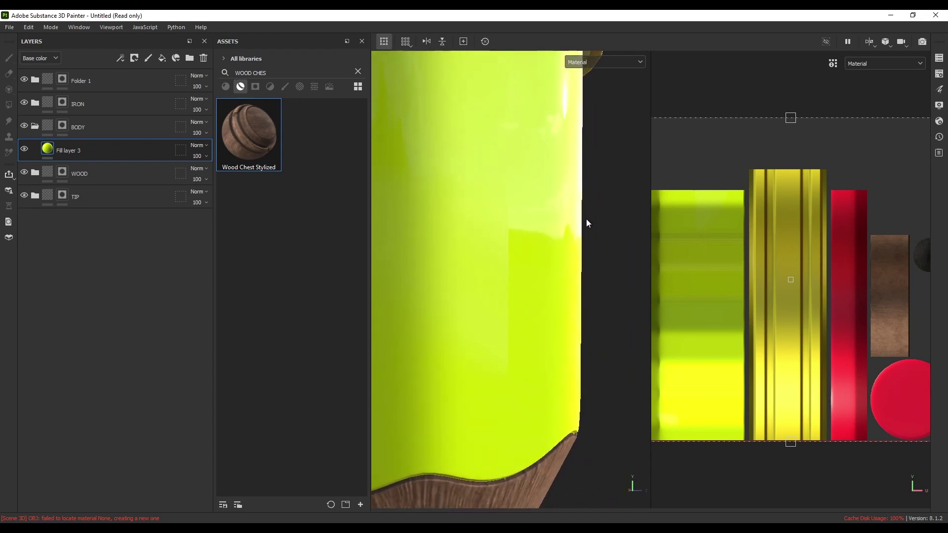
{"action": "right_click", "coordinate": [608, 207]}
{"action": "scroll", "coordinate": [646, 296], "scroll_direction": "down", "scroll_amount": 6}
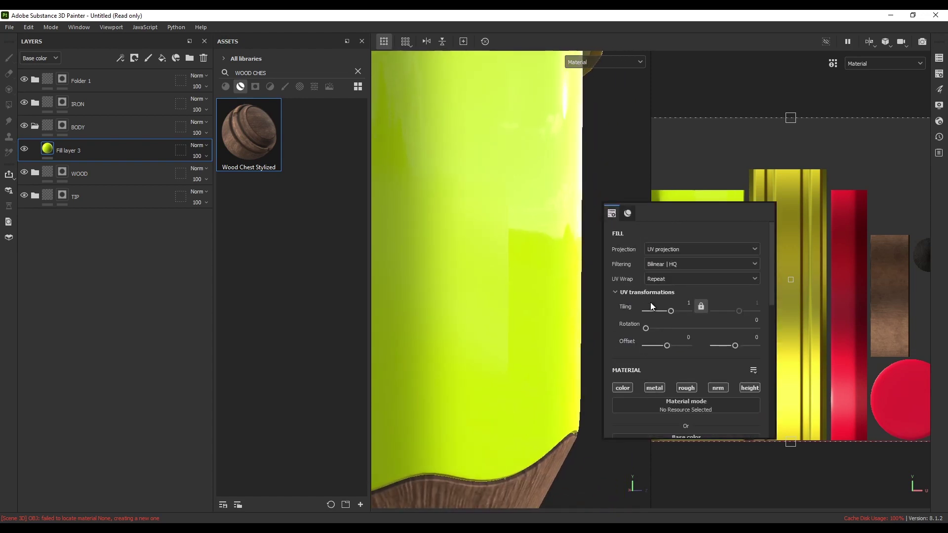
{"action": "left_click", "coordinate": [659, 249]}
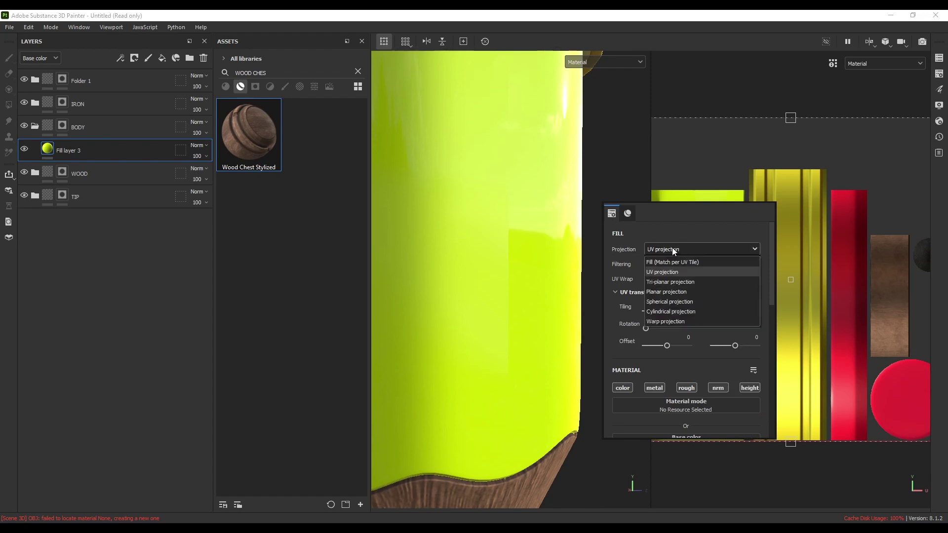
{"action": "left_click", "coordinate": [683, 283]}
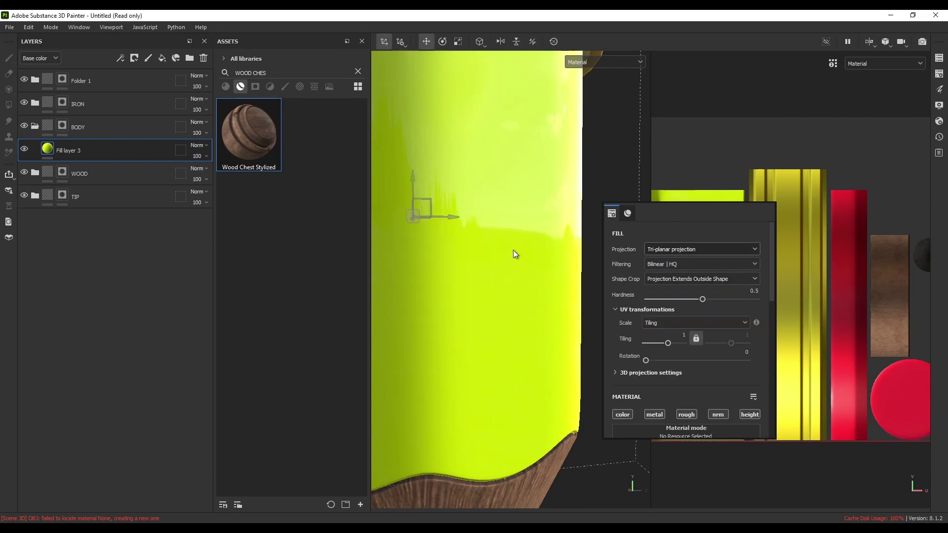
Set the Balance of the body's Cloth Fold Medium roughness texture to 0.35
{"action": "scroll", "coordinate": [517, 266], "scroll_direction": "down", "scroll_amount": 5}
{"action": "mouse_move", "coordinate": [456, 256]}
{"action": "left_mouse_down", "text": "alt"}
{"action": "mouse_move", "coordinate": [495, 262]}
{"action": "mouse_move", "coordinate": [464, 266]}
{"action": "mouse_move", "coordinate": [567, 278]}
{"action": "mouse_move", "coordinate": [531, 286]}
{"action": "left_mouse_up", "text": "alt"}
{"action": "right_click", "coordinate": [611, 266]}
{"action": "scroll", "coordinate": [644, 348], "scroll_direction": "down", "scroll_amount": 10}
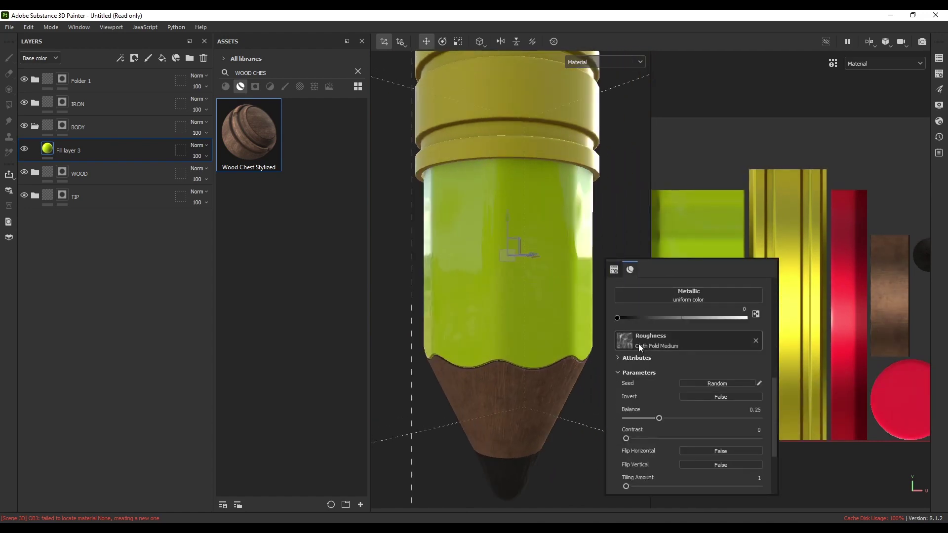
{"action": "left_click_drag", "start_coordinate": [658, 388], "coordinate": [673, 388]}
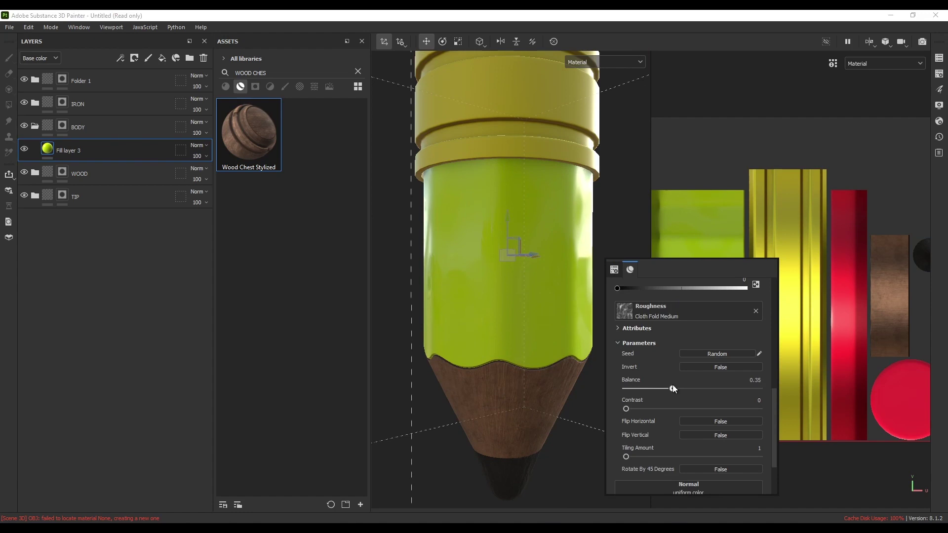
Collapse the BODY folder, expand the IRON folder and select its fill layer
{"action": "mouse_move", "coordinate": [495, 297]}
{"action": "left_mouse_down", "text": "alt"}
{"action": "mouse_move", "coordinate": [481, 294]}
{"action": "mouse_move", "coordinate": [510, 288]}
{"action": "mouse_move", "coordinate": [531, 302]}
{"action": "left_mouse_up", "text": "alt"}
{"action": "scroll", "coordinate": [532, 302], "scroll_direction": "down", "scroll_amount": 4}
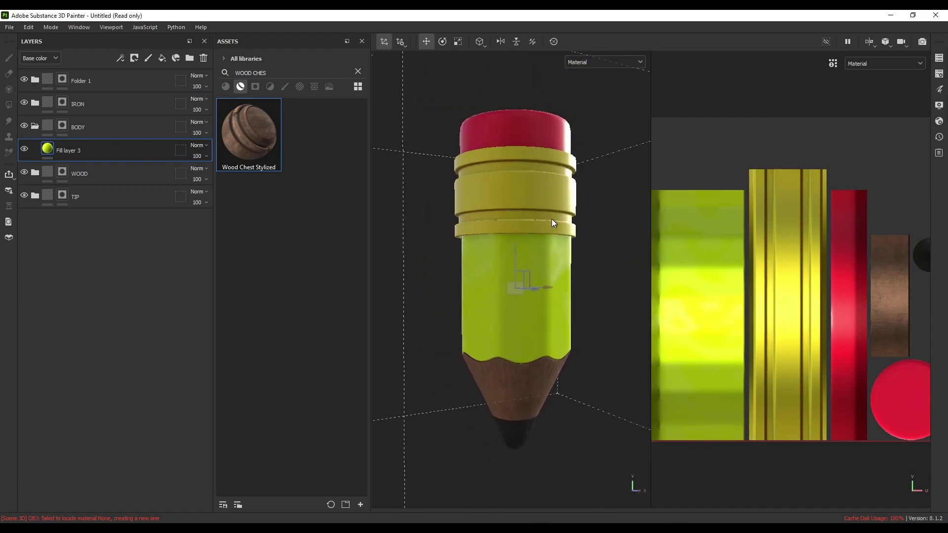
{"action": "left_click_drag", "start_coordinate": [552, 218], "coordinate": [556, 227], "text": "alt"}
{"action": "middle_click_drag", "start_coordinate": [541, 212], "coordinate": [535, 226], "text": "alt"}
{"action": "left_click_drag", "start_coordinate": [535, 225], "coordinate": [508, 201], "text": "alt"}
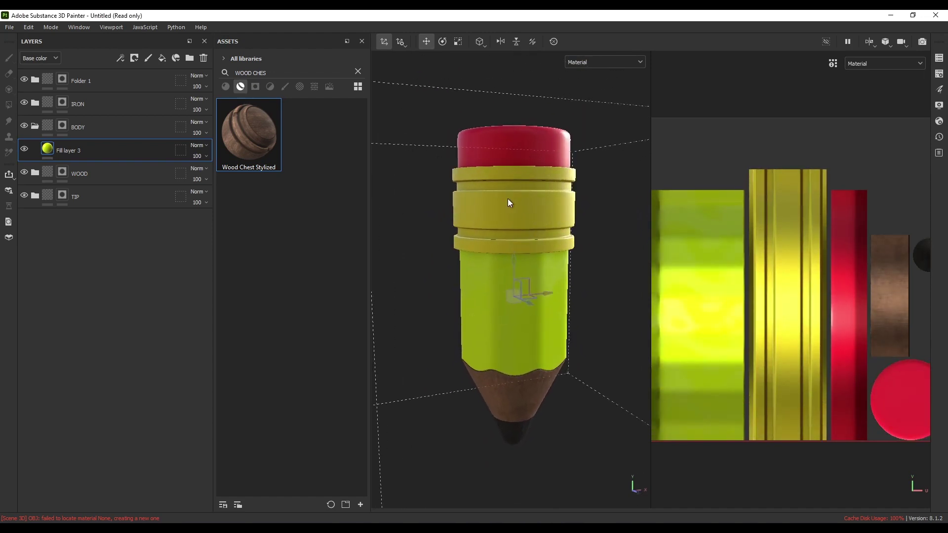
{"action": "left_click", "coordinate": [35, 125]}
{"action": "left_click", "coordinate": [35, 104]}
{"action": "left_click", "coordinate": [83, 127]}
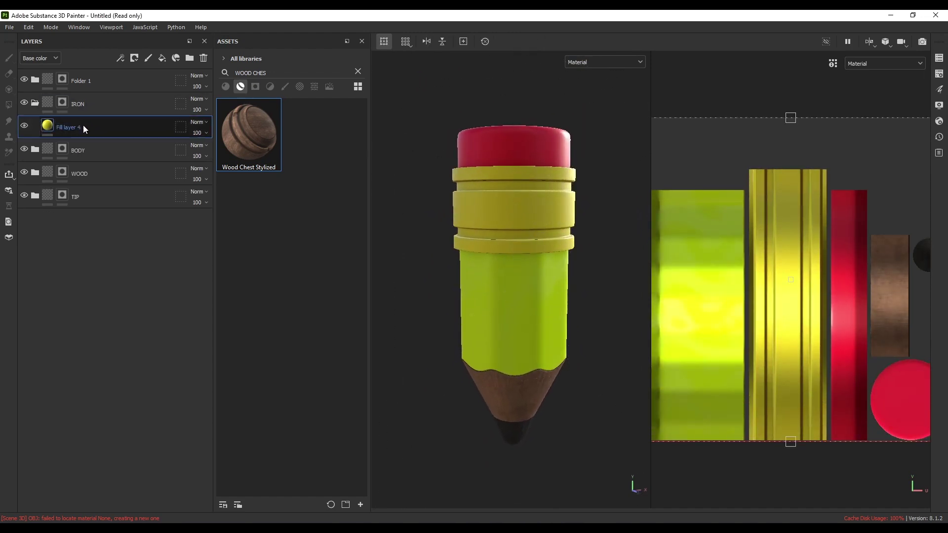
Search the materials for GALVA and place Iron Galvanized above the fill layer in the IRON folder
{"action": "left_click", "coordinate": [225, 86]}
{"action": "double_click", "coordinate": [244, 74]}
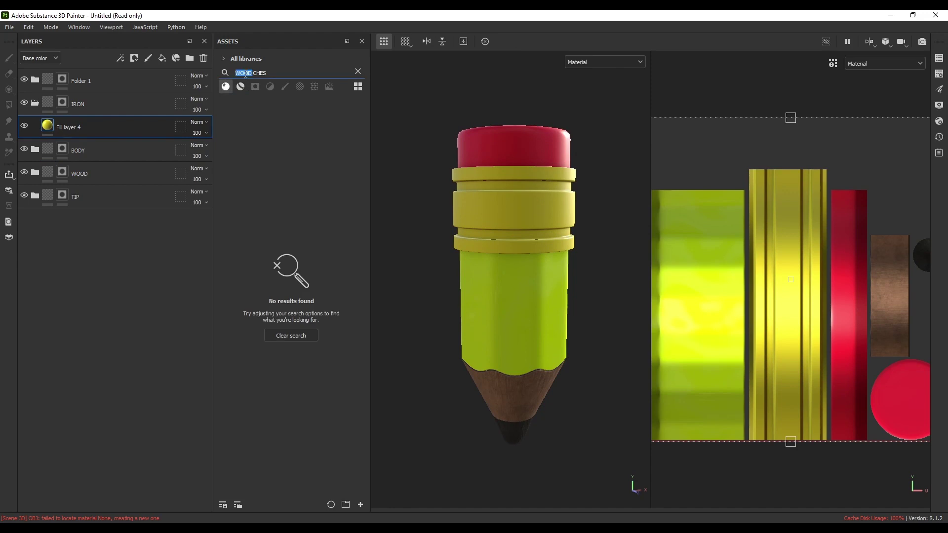
{"action": "triple_click", "coordinate": [245, 73]}
{"action": "type", "text": "GA"}
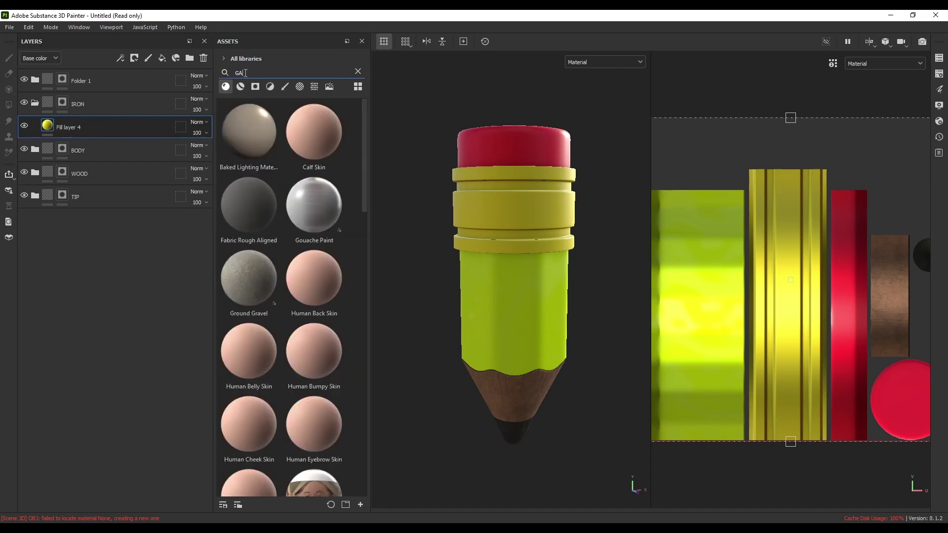
{"action": "type", "text": "LVA"}
{"action": "mouse_move", "coordinate": [238, 107]}
{"action": "left_mouse_down"}
{"action": "mouse_move", "coordinate": [124, 149]}
{"action": "mouse_move", "coordinate": [96, 117]}
{"action": "left_mouse_up"}
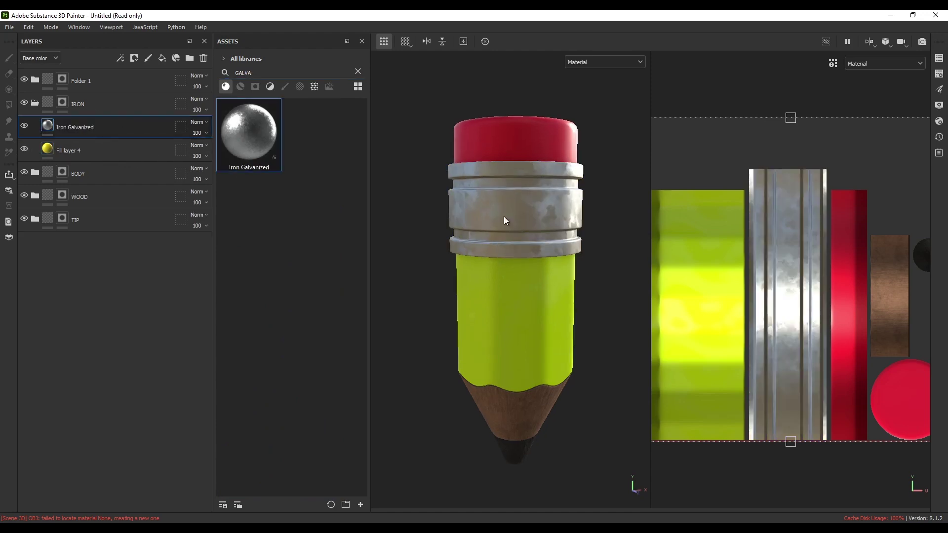
Set the Iron Galvanized finish to a Scale of 1 and a Flakes Intensity of 0.07
{"action": "scroll", "coordinate": [503, 216], "scroll_direction": "up", "scroll_amount": 5}
{"action": "scroll", "coordinate": [502, 225], "scroll_direction": "up", "scroll_amount": 3}
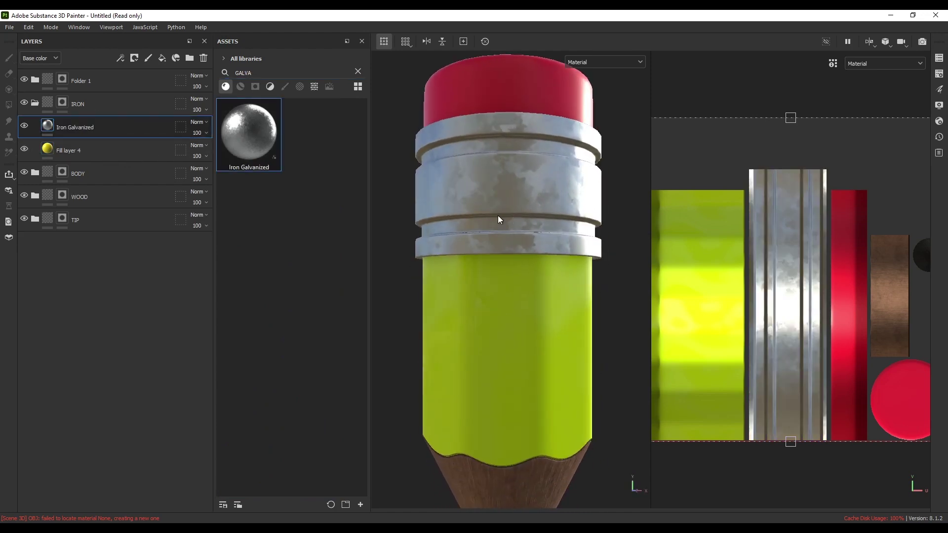
{"action": "right_click", "coordinate": [572, 162]}
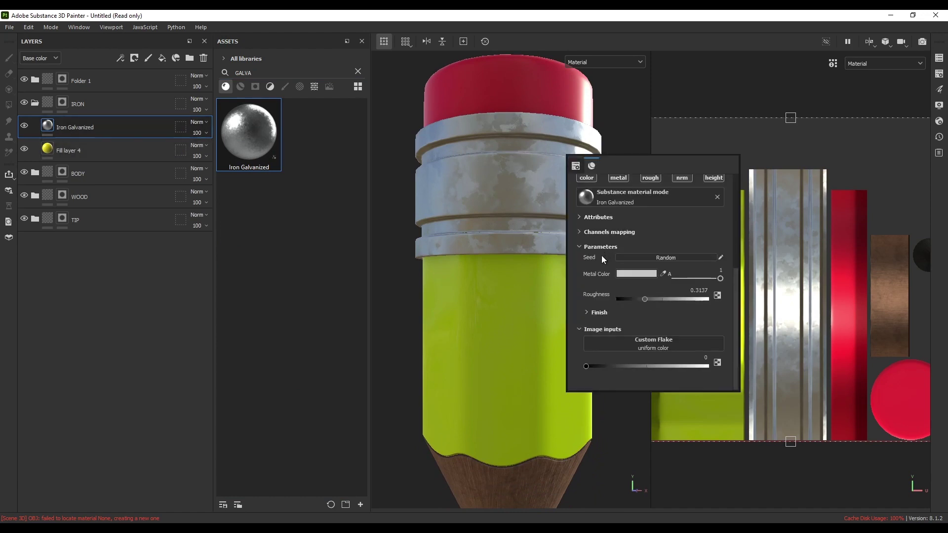
{"action": "left_click", "coordinate": [588, 310]}
{"action": "scroll", "coordinate": [600, 300], "scroll_direction": "down", "scroll_amount": 1}
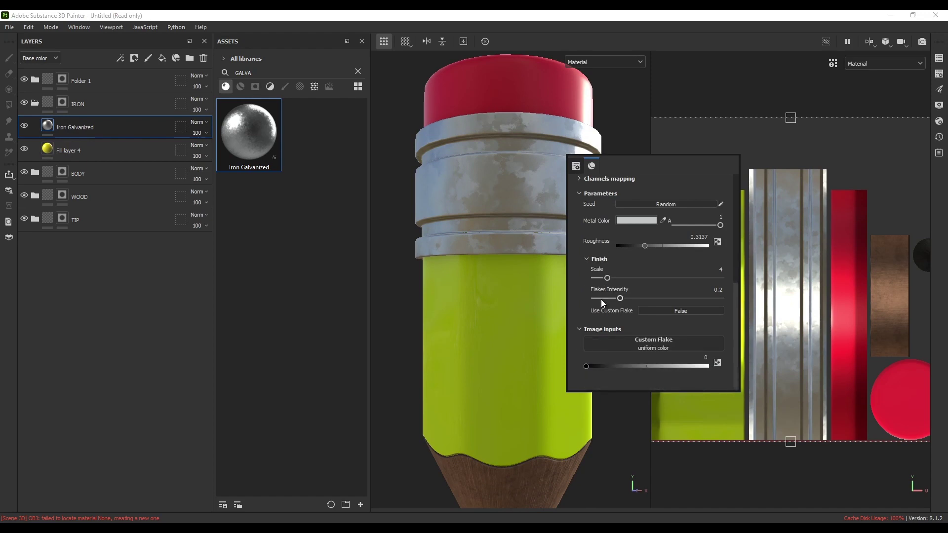
{"action": "left_click_drag", "start_coordinate": [606, 278], "coordinate": [603, 298]}
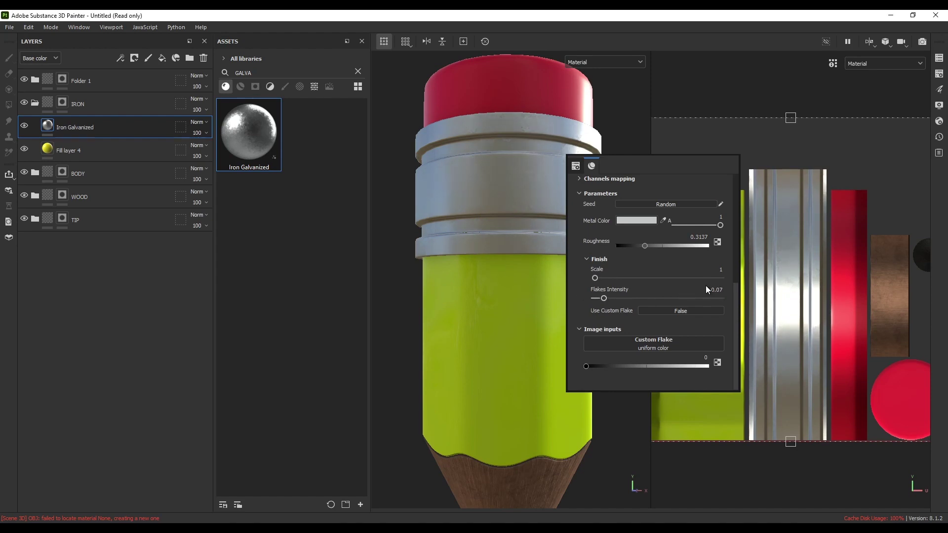
Collapse the IRON folder and rename Folder 1 as ERASER
{"action": "scroll", "coordinate": [479, 259], "scroll_direction": "down", "scroll_amount": 4}
{"action": "mouse_move", "coordinate": [505, 244]}
{"action": "left_mouse_down", "text": "alt"}
{"action": "mouse_move", "coordinate": [501, 279]}
{"action": "mouse_move", "coordinate": [493, 195]}
{"action": "mouse_move", "coordinate": [494, 214]}
{"action": "left_mouse_up", "text": "alt"}
{"action": "scroll", "coordinate": [493, 193], "scroll_direction": "up", "scroll_amount": 3}
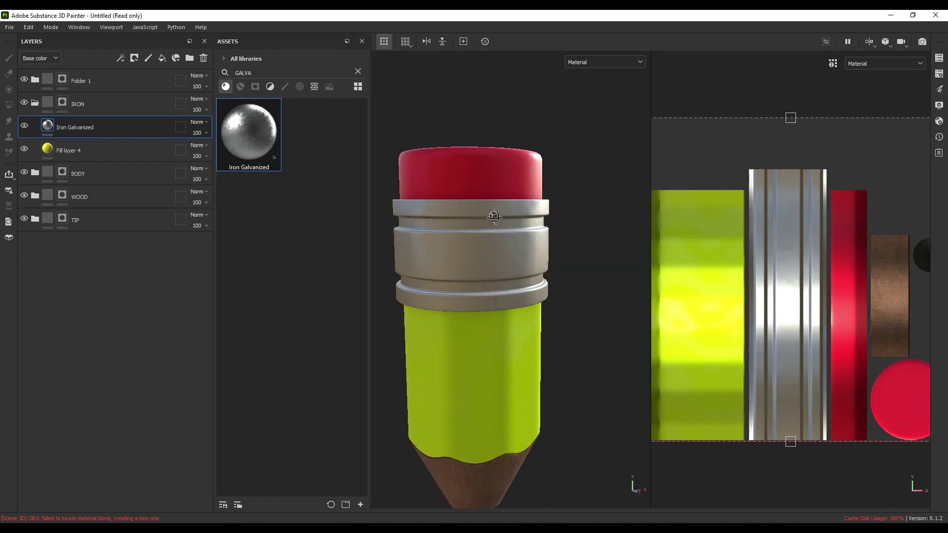
{"action": "left_click", "coordinate": [35, 102]}
{"action": "double_click", "coordinate": [77, 80]}
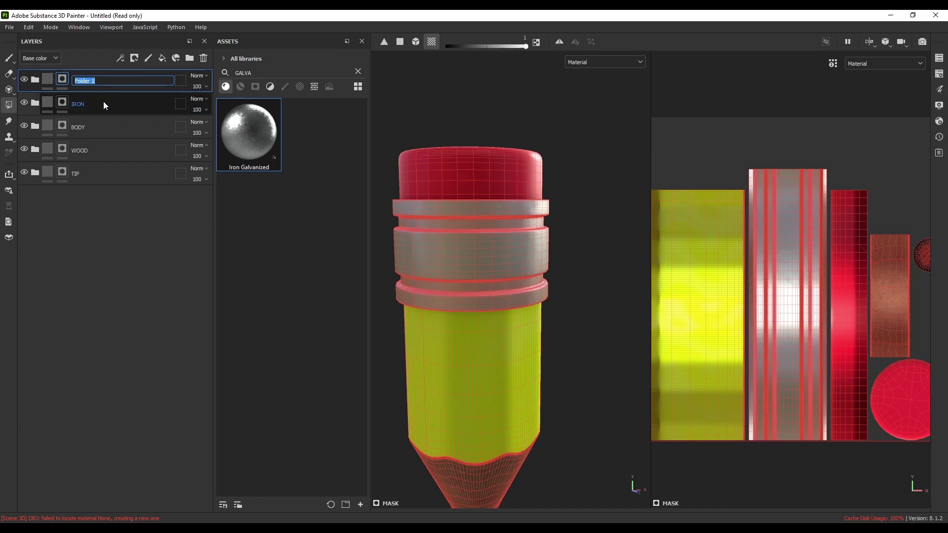
{"action": "type", "text": "ERASER"}
{"action": "key", "text": "Return"}
Expand the ERASER folder and change its fill layer's base color to magenta pink, about FF0093
{"action": "left_click", "coordinate": [35, 80]}
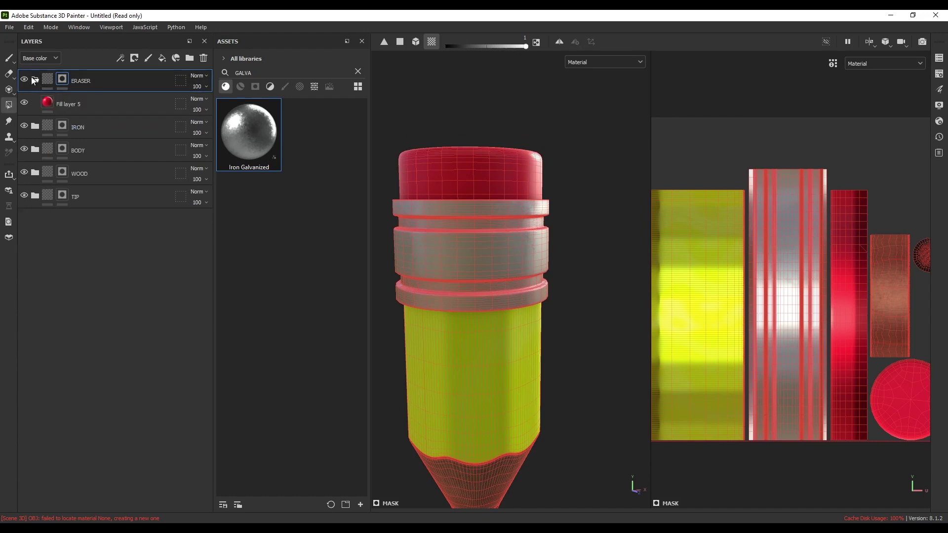
{"action": "left_click", "coordinate": [56, 103]}
{"action": "right_click", "coordinate": [617, 177]}
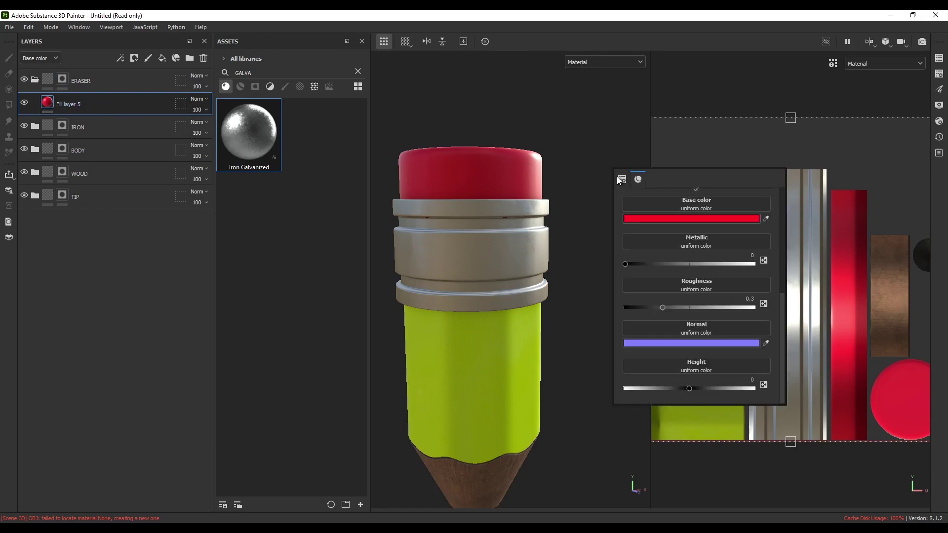
{"action": "left_click", "coordinate": [664, 217]}
{"action": "left_click_drag", "start_coordinate": [797, 253], "coordinate": [794, 252]}
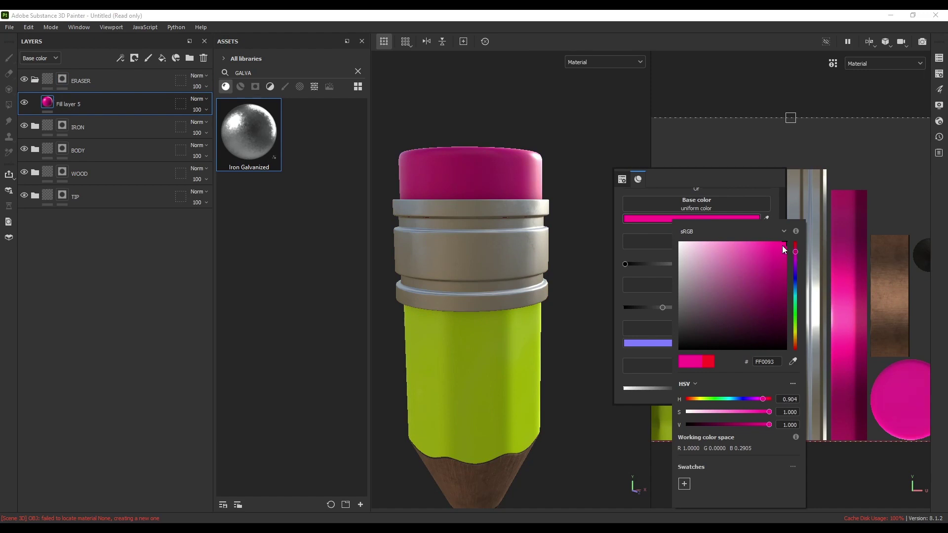
Search the textures for PERLIN and assign 3D Perlin Noise Fractal as the roughness of the ERASER fill layer
{"action": "mouse_move", "coordinate": [524, 157]}
{"action": "left_mouse_down", "text": "alt"}
{"action": "mouse_move", "coordinate": [535, 218]}
{"action": "mouse_move", "coordinate": [565, 176]}
{"action": "left_mouse_up", "text": "alt"}
{"action": "right_click", "coordinate": [566, 175]}
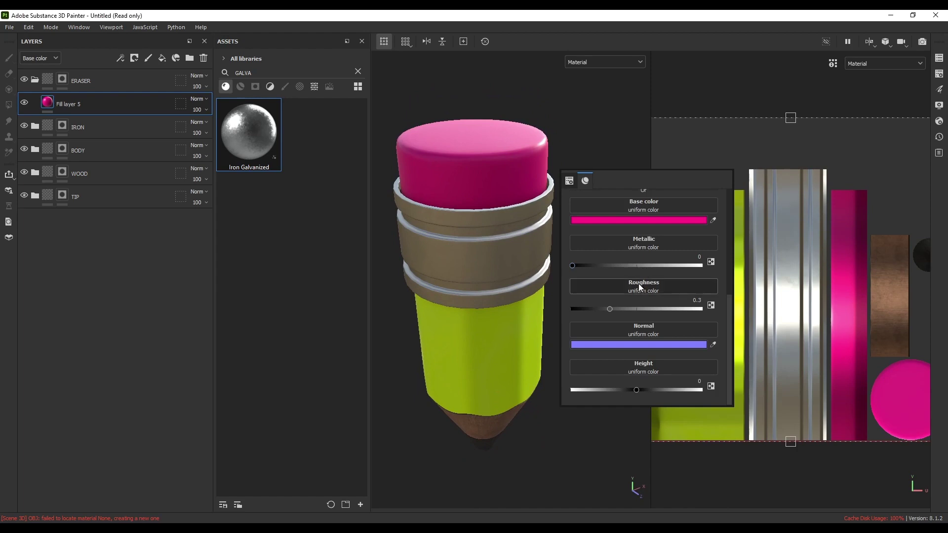
{"action": "left_click", "coordinate": [640, 285]}
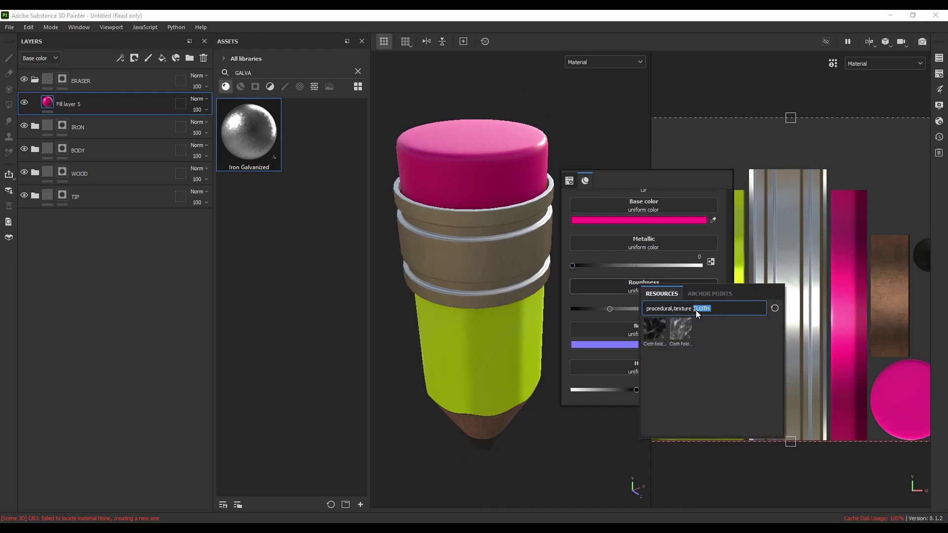
{"action": "type", "text": "PERLIN"}
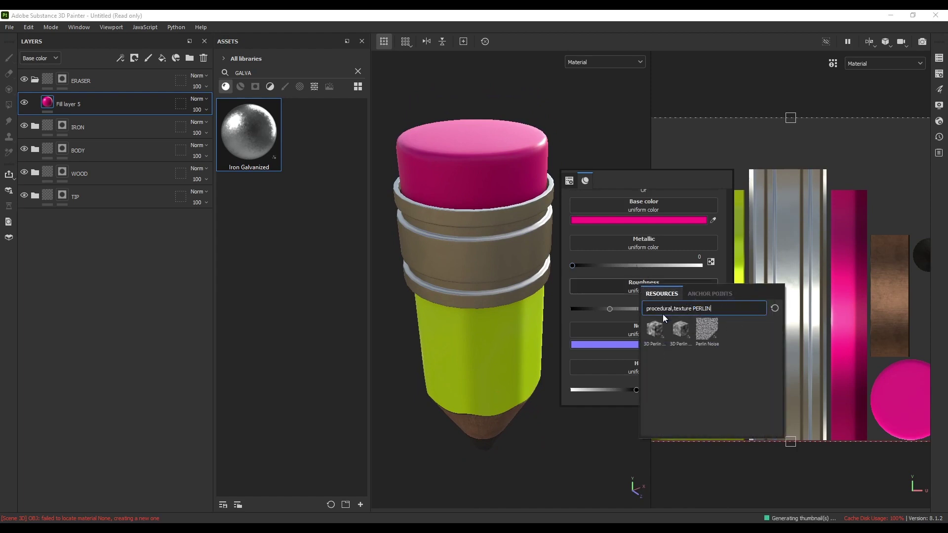
{"action": "left_click", "coordinate": [680, 329]}
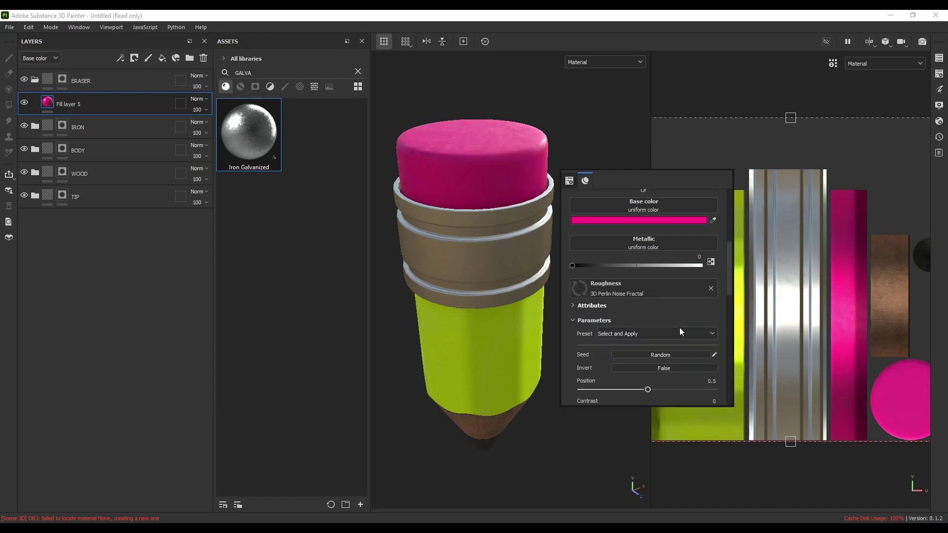
{"action": "mouse_move", "coordinate": [462, 268]}
{"action": "left_mouse_down", "text": "alt"}
{"action": "mouse_move", "coordinate": [473, 227]}
{"action": "mouse_move", "coordinate": [484, 271]}
{"action": "mouse_move", "coordinate": [530, 299]}
{"action": "mouse_move", "coordinate": [522, 298]}
{"action": "left_mouse_up", "text": "alt"}
{"action": "right_click_drag", "start_coordinate": [522, 300], "coordinate": [448, 290], "text": "shift"}
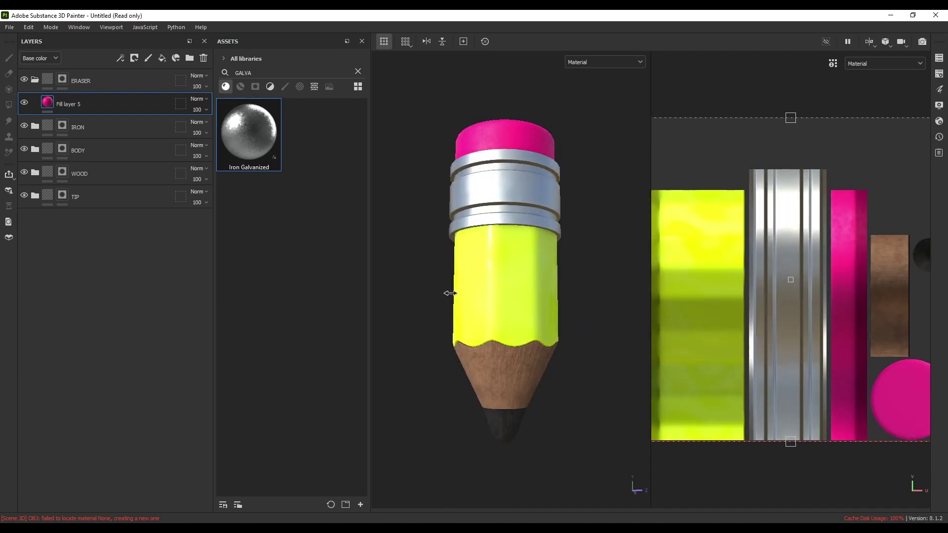
{"action": "left_click_drag", "start_coordinate": [448, 289], "coordinate": [486, 306], "text": "alt"}
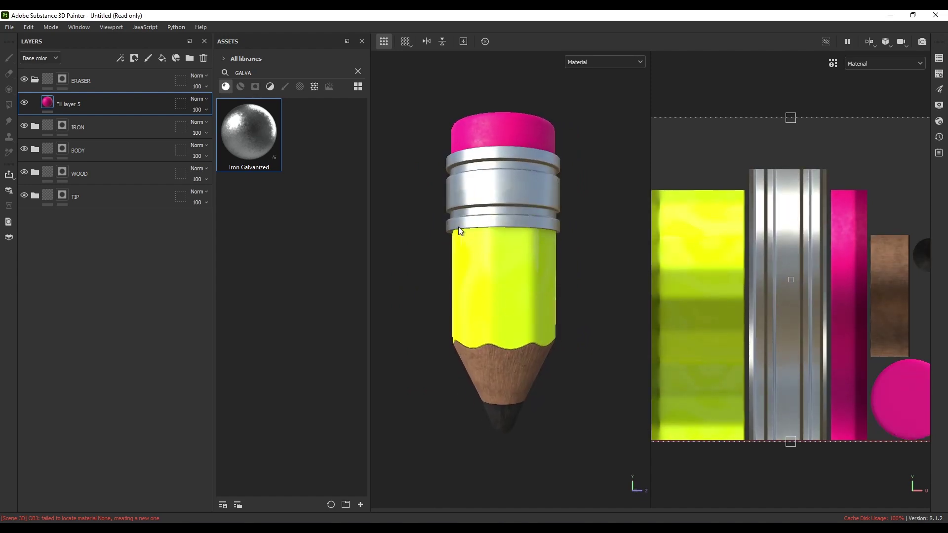
Open the texture export settings and set the output directory to the pencil textures folder on the Desktop
{"action": "left_click", "coordinate": [10, 27]}
{"action": "key", "text": "Escape"}
{"action": "key", "text": "ctrl+shift+e"}
{"action": "left_click", "coordinate": [632, 149]}
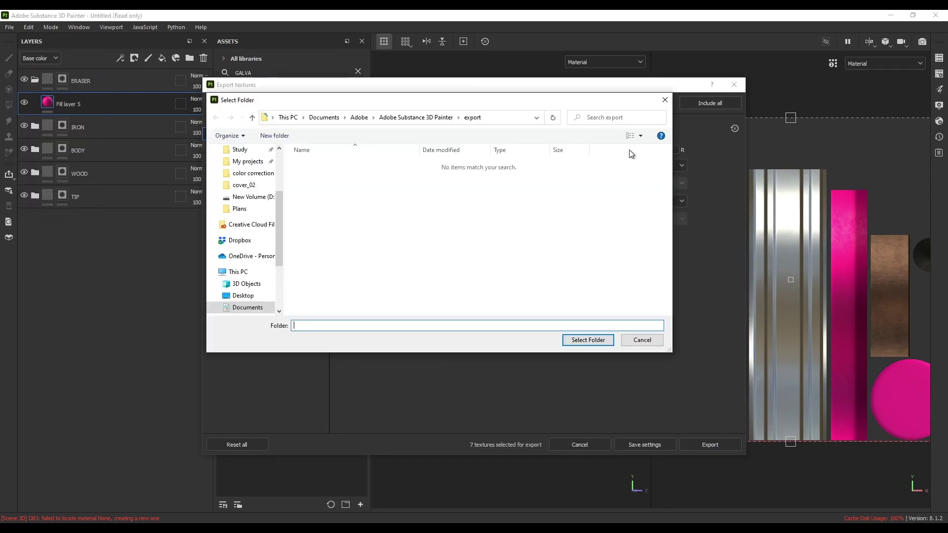
{"action": "scroll", "coordinate": [245, 222], "scroll_direction": "up", "scroll_amount": 3}
{"action": "left_click", "coordinate": [243, 169]}
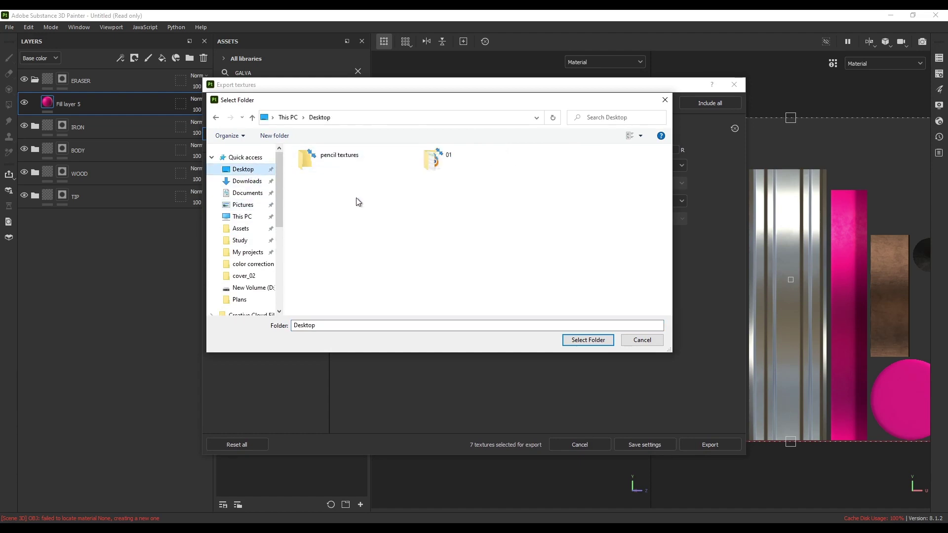
{"action": "left_click", "coordinate": [336, 159]}
{"action": "double_click", "coordinate": [336, 158]}
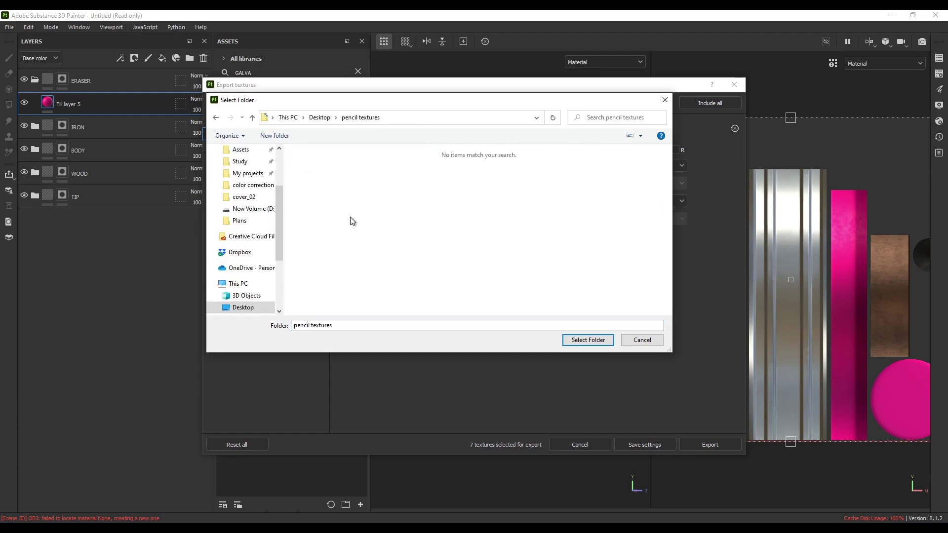
{"action": "left_click", "coordinate": [587, 340]}
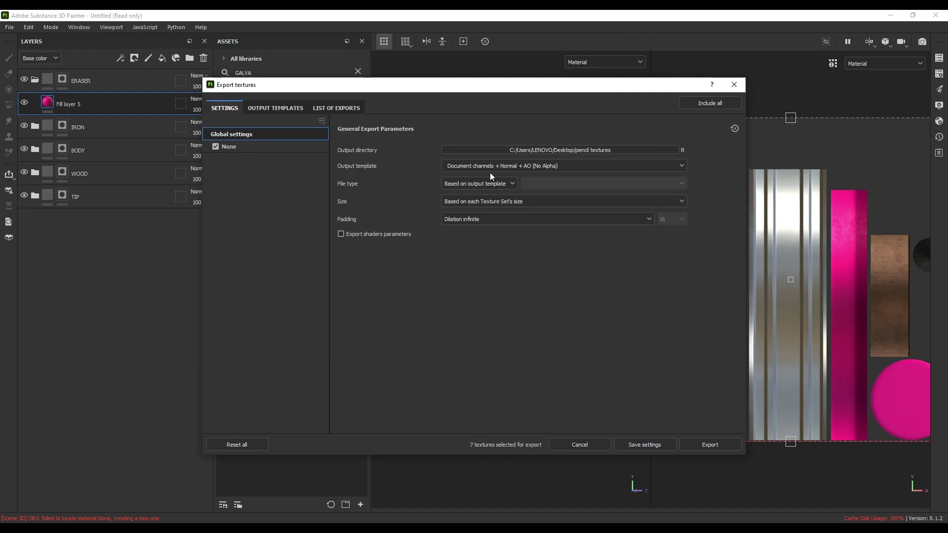
Set the export's output template to Unreal Engine 4 (Packed)
{"action": "left_click", "coordinate": [507, 166]}
{"action": "scroll", "coordinate": [511, 203], "scroll_direction": "down", "scroll_amount": 2}
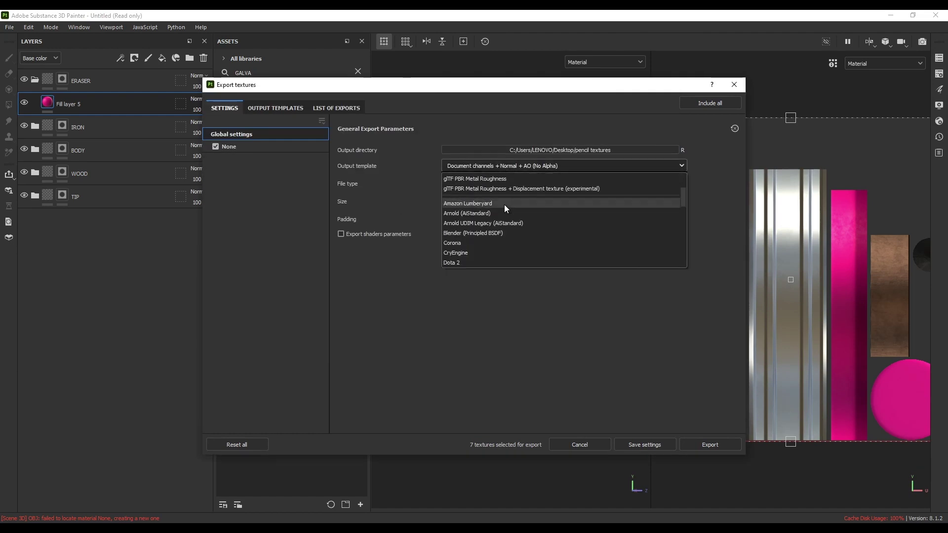
{"action": "scroll", "coordinate": [504, 204], "scroll_direction": "down", "scroll_amount": 6}
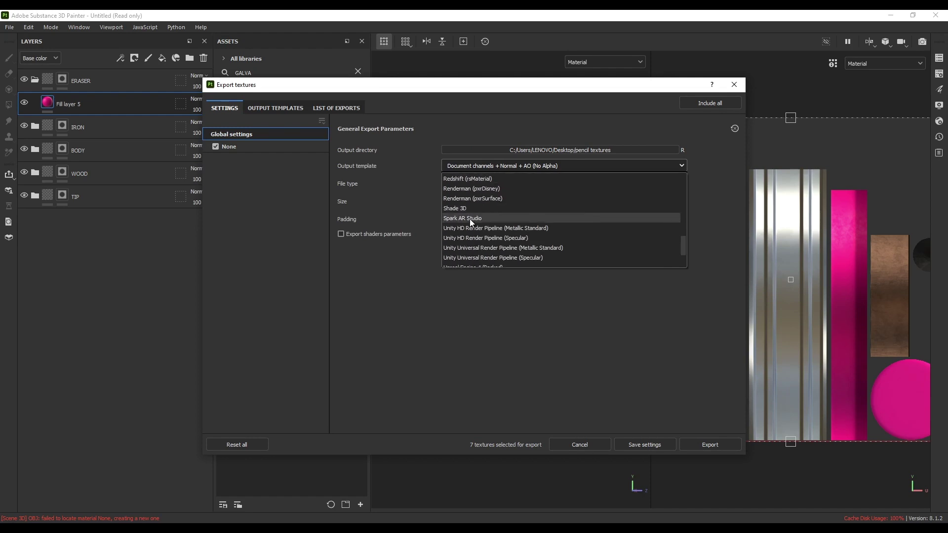
{"action": "scroll", "coordinate": [483, 218], "scroll_direction": "down", "scroll_amount": 2}
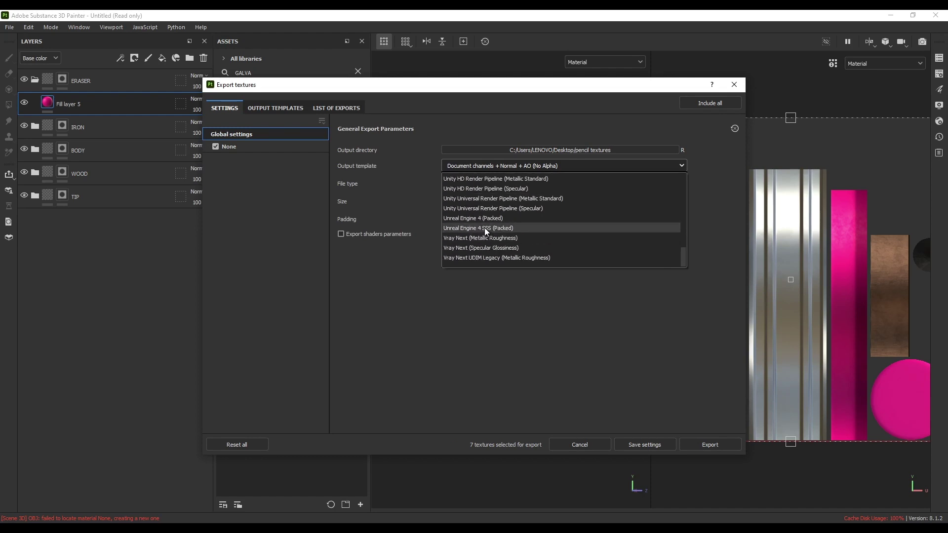
{"action": "left_click", "coordinate": [508, 218]}
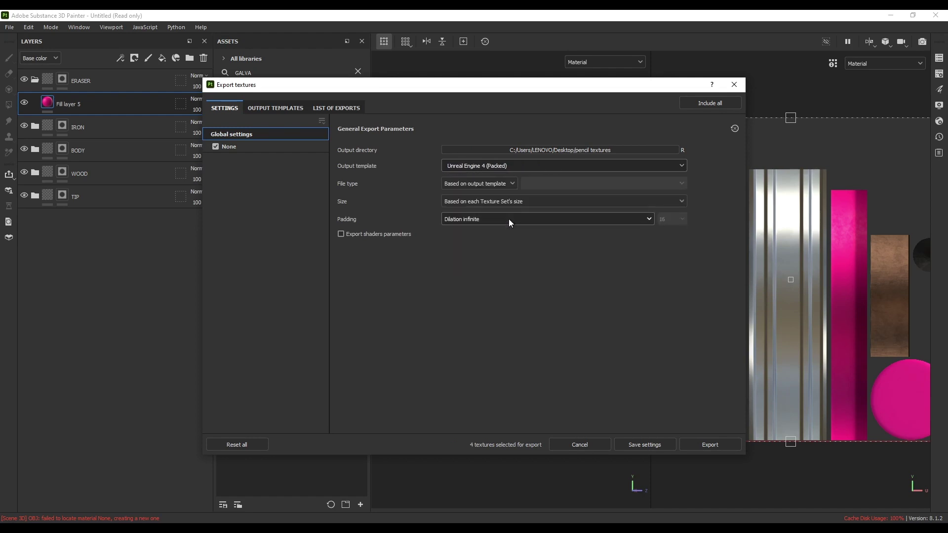
Set the export file type to targa with a depth of 8 bits
{"action": "left_click", "coordinate": [464, 186]}
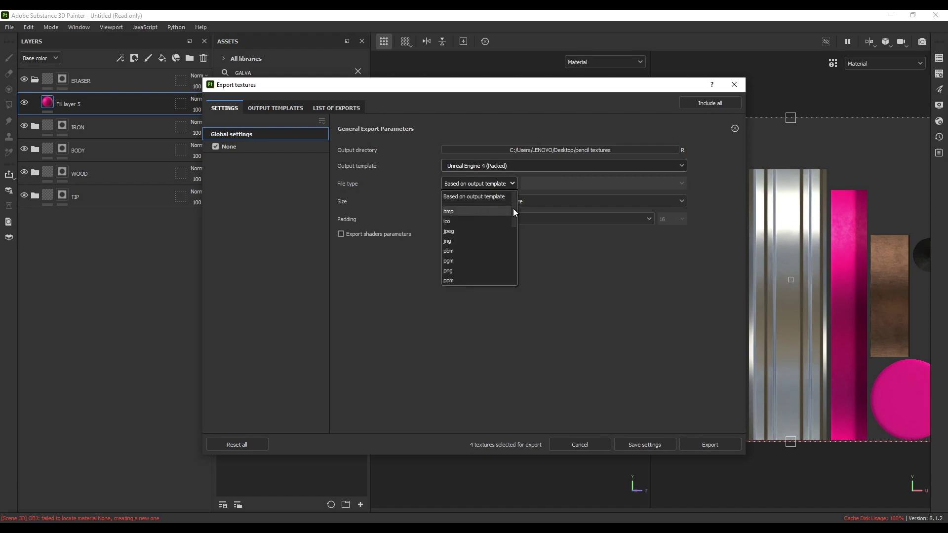
{"action": "left_click_drag", "start_coordinate": [513, 209], "coordinate": [513, 234]}
{"action": "left_click", "coordinate": [470, 234]}
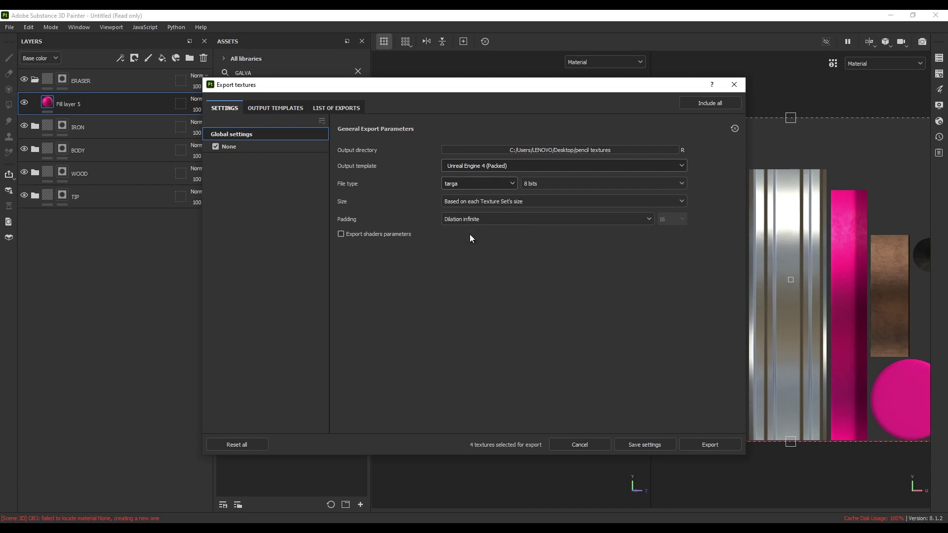
{"action": "left_click", "coordinate": [542, 181]}
{"action": "left_click", "coordinate": [537, 196]}
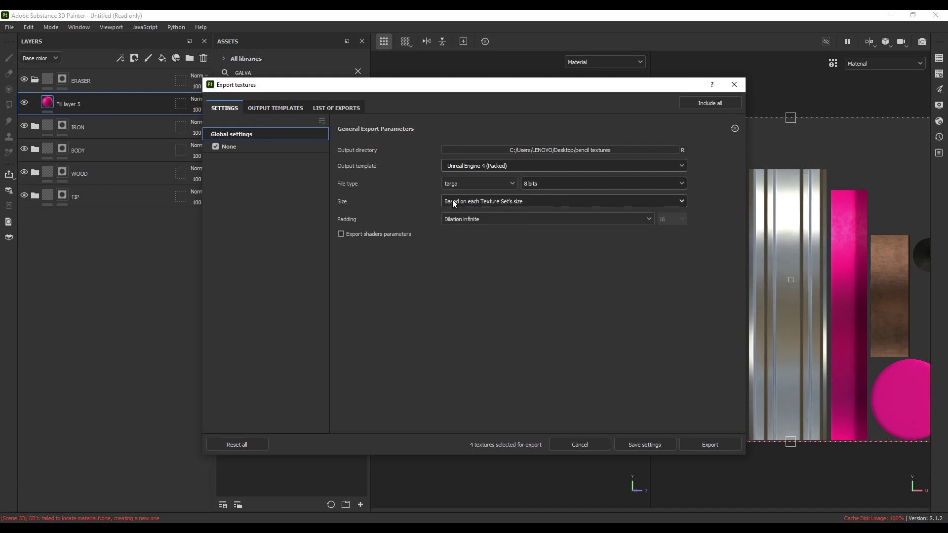
Choose the export texture size and export the textures
{"action": "left_click", "coordinate": [453, 202]}
{"action": "left_click", "coordinate": [466, 286]}
{"action": "left_click", "coordinate": [716, 445]}
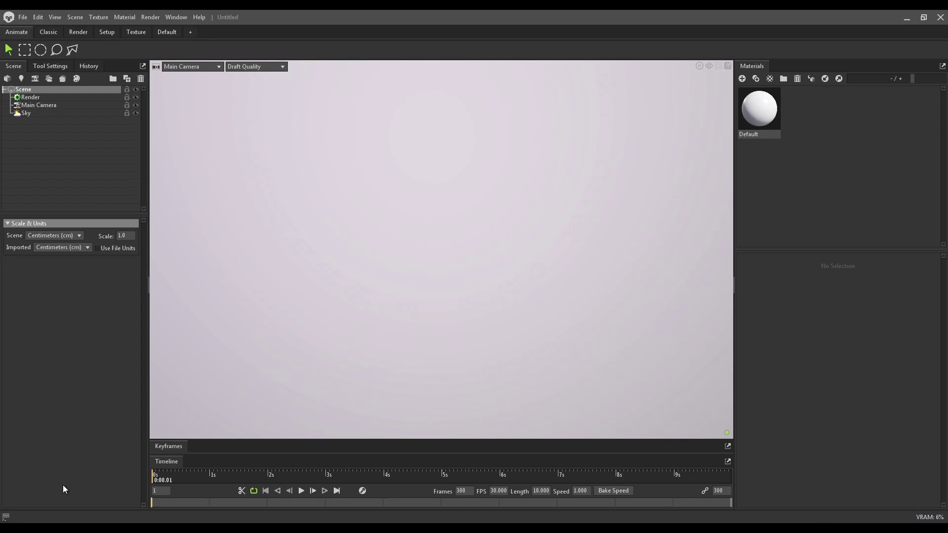
Switch to Marmoset Toolbag and import the pencil_uv.obj model from the Desktop into the scene
{"action": "right_click", "coordinate": [77, 159]}
{"action": "left_click", "coordinate": [119, 173]}
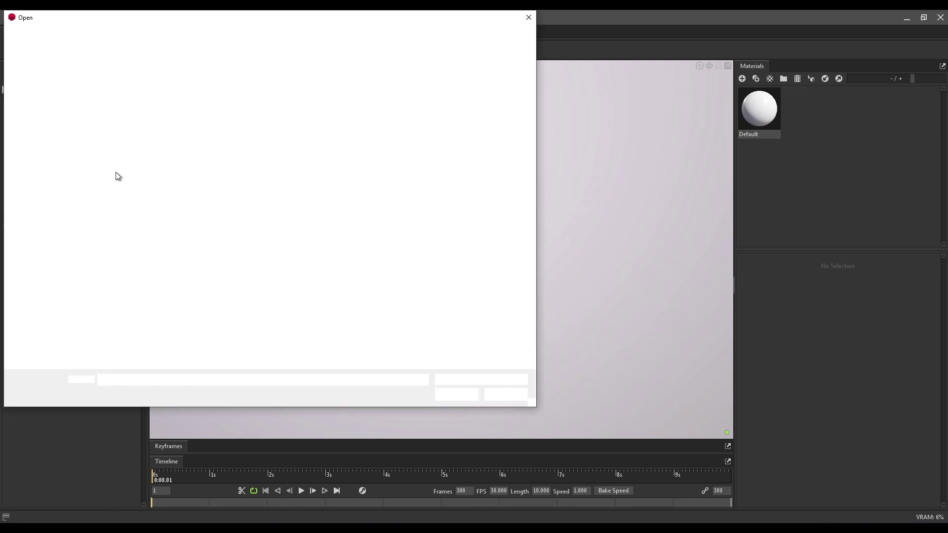
{"action": "double_click", "coordinate": [137, 72]}
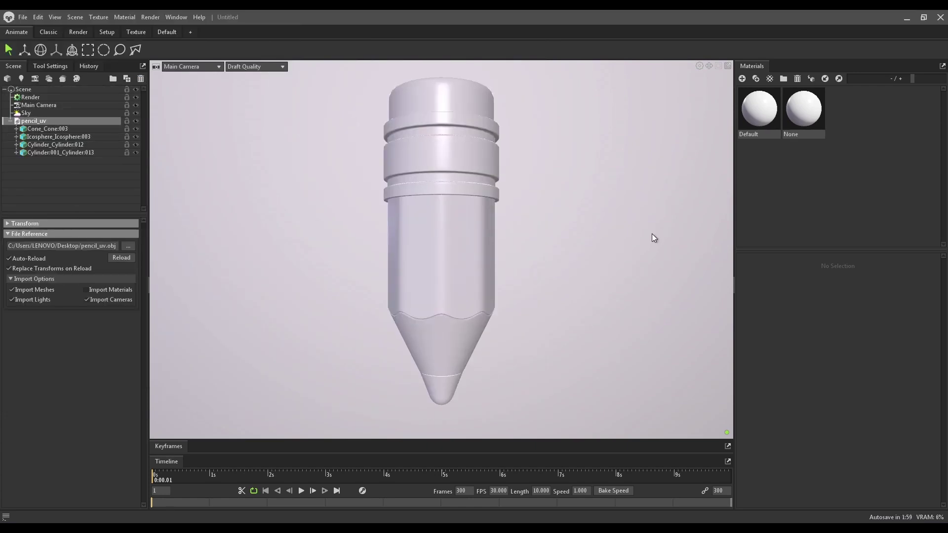
Load pencil_uv_None_Normal.1001.tga from the pencil textures folder as the Default material's normal map
{"action": "middle_click_drag", "start_coordinate": [657, 246], "coordinate": [650, 246]}
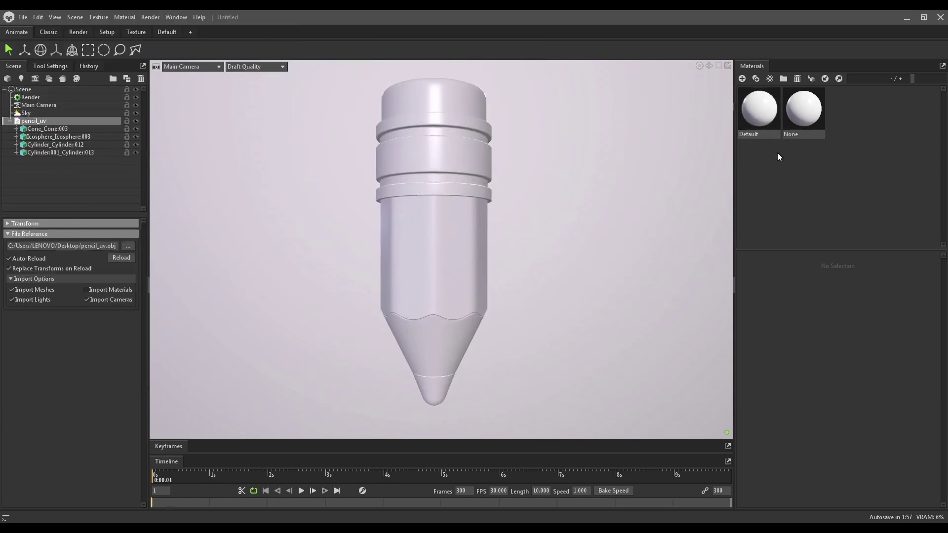
{"action": "left_click", "coordinate": [759, 116]}
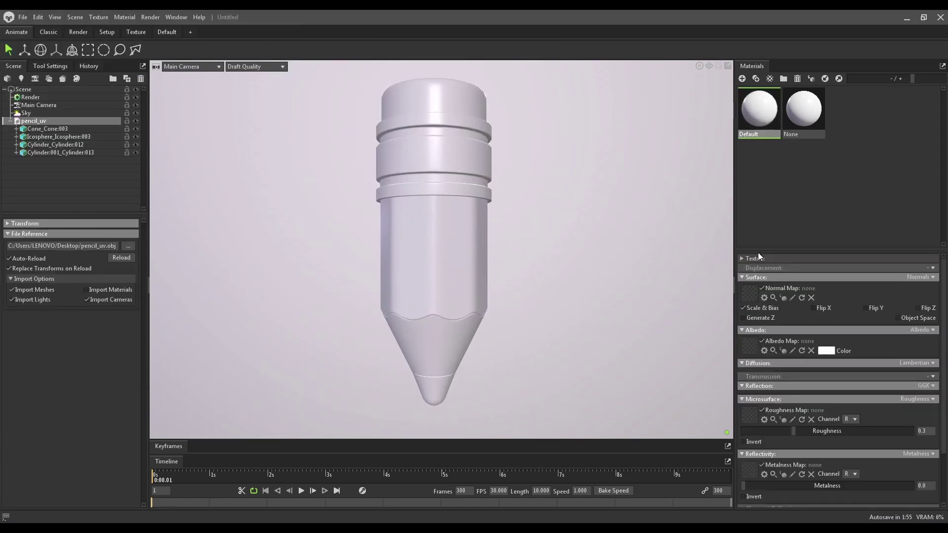
{"action": "left_click_drag", "start_coordinate": [765, 249], "coordinate": [762, 186]}
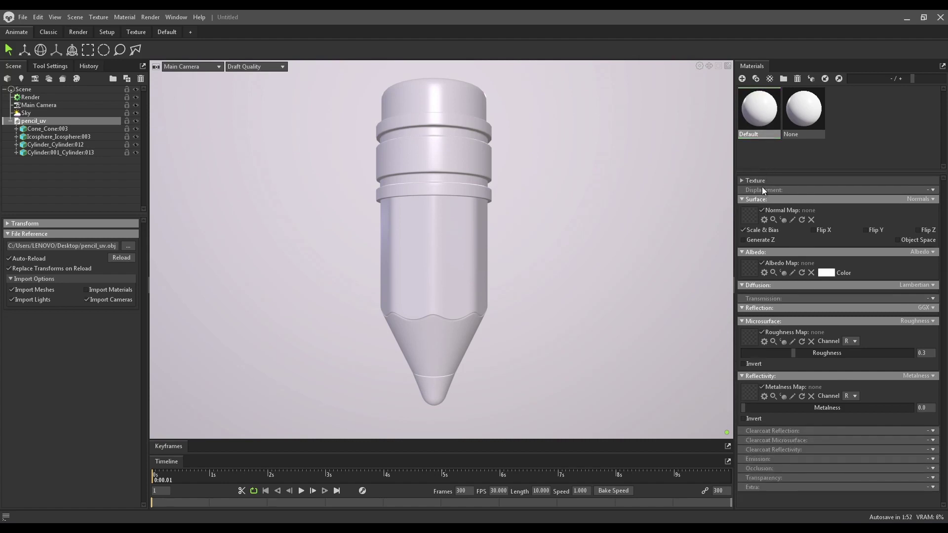
{"action": "left_click", "coordinate": [748, 215]}
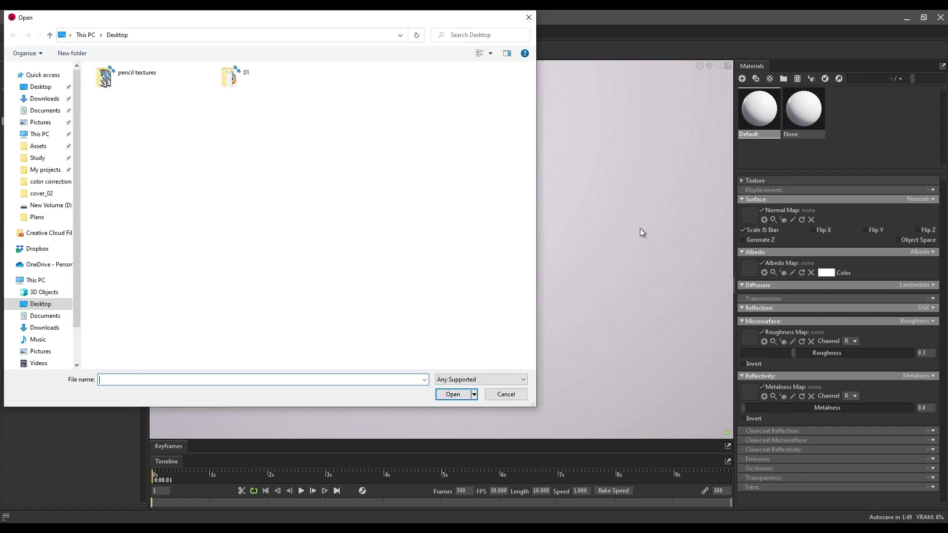
{"action": "double_click", "coordinate": [153, 78]}
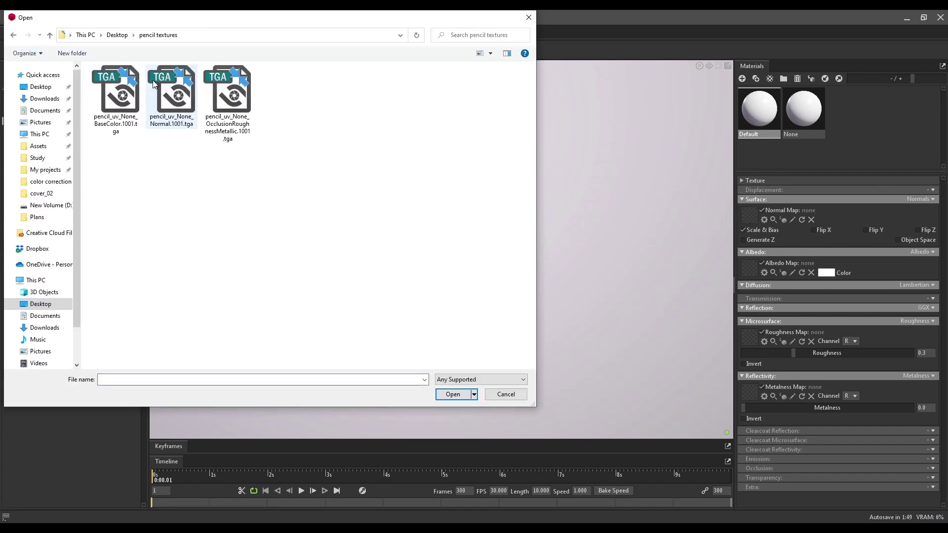
{"action": "double_click", "coordinate": [172, 102]}
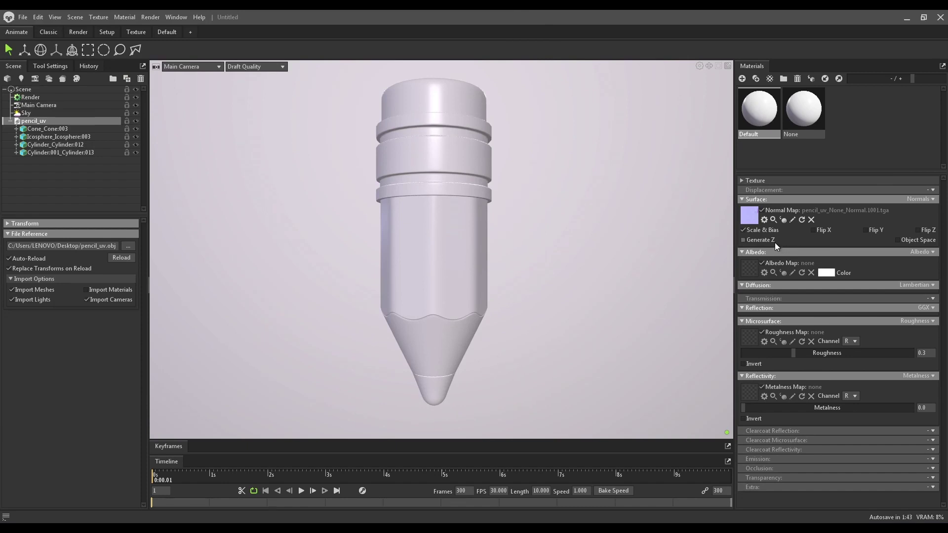
Apply the Default material to the pencil_uv model
{"action": "right_click", "coordinate": [759, 116]}
{"action": "left_click", "coordinate": [749, 140]}
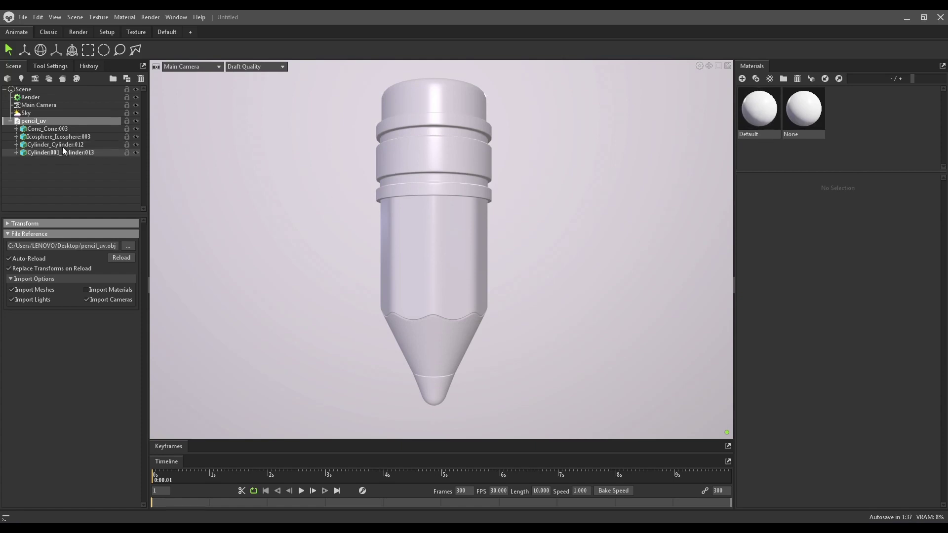
{"action": "left_click", "coordinate": [755, 110]}
{"action": "right_click", "coordinate": [754, 111]}
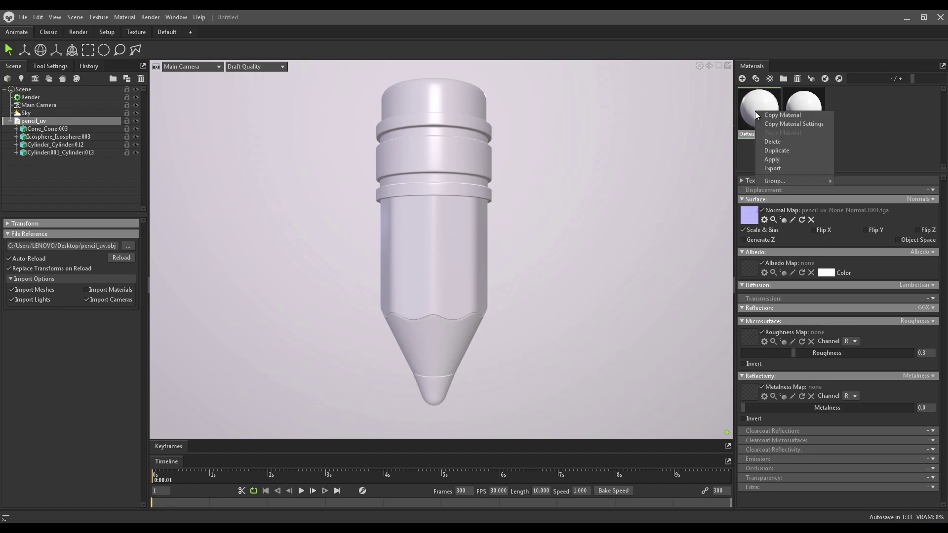
{"action": "left_click", "coordinate": [771, 161]}
{"action": "mouse_move", "coordinate": [553, 218]}
{"action": "left_mouse_down"}
{"action": "mouse_move", "coordinate": [534, 224]}
{"action": "mouse_move", "coordinate": [516, 247]}
{"action": "left_mouse_up"}
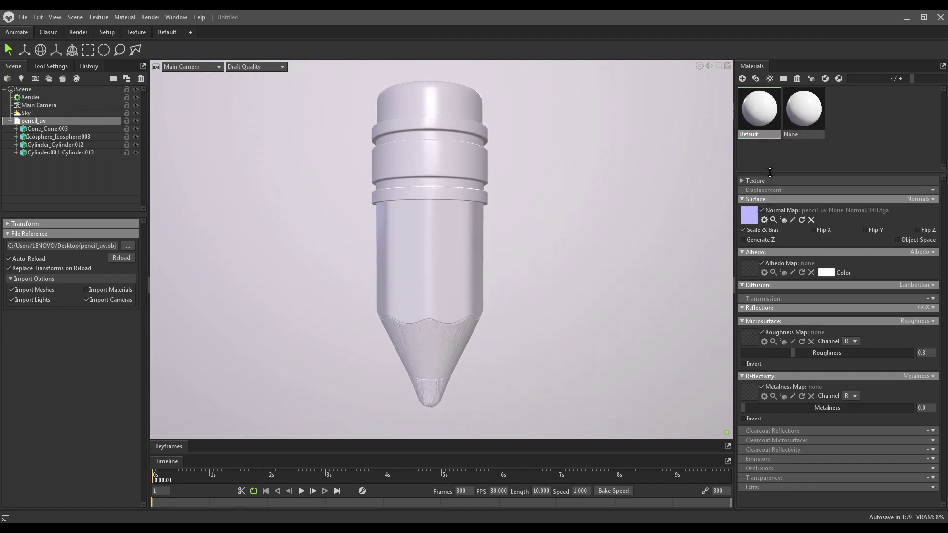
Enlarge the material settings area and load pencil_uv_None_BaseColor.1001.tga as the Default material's albedo map
{"action": "left_click_drag", "start_coordinate": [769, 172], "coordinate": [770, 150]}
{"action": "left_click_drag", "start_coordinate": [735, 216], "coordinate": [726, 215]}
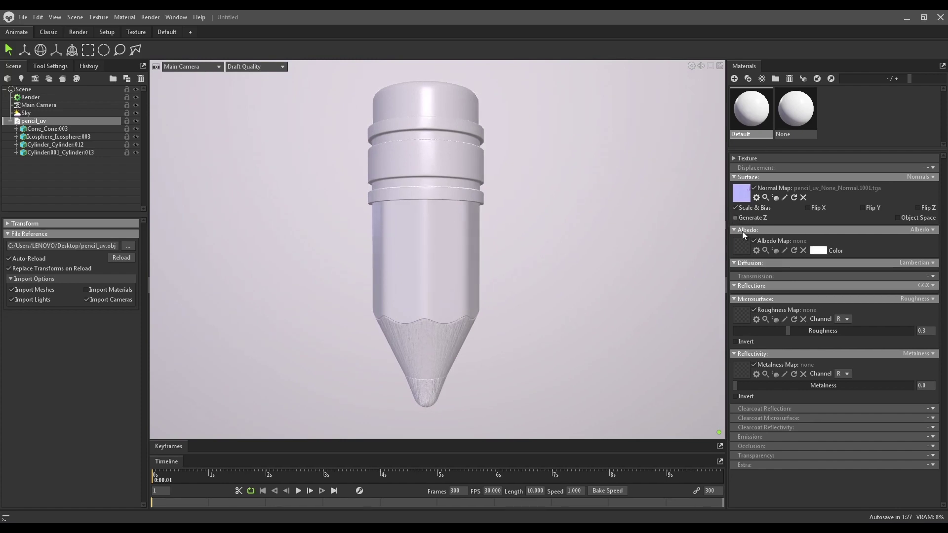
{"action": "left_click", "coordinate": [742, 247]}
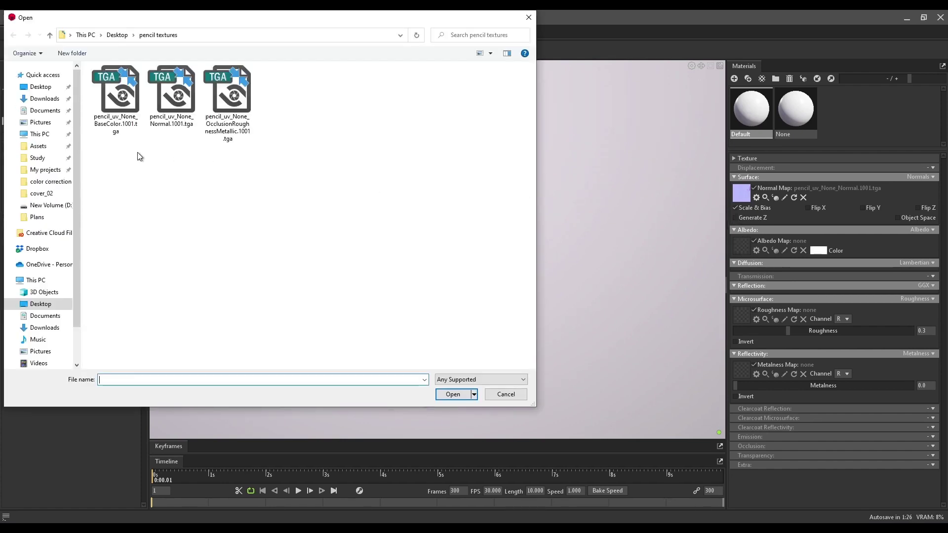
{"action": "double_click", "coordinate": [124, 110]}
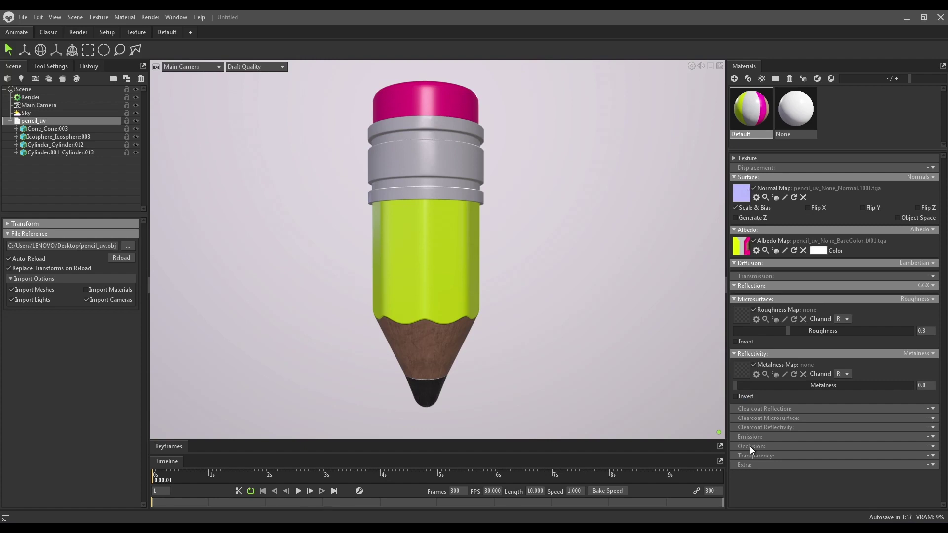
Enable the Occlusion section of the Default material
{"action": "left_click", "coordinate": [932, 446]}
{"action": "left_click", "coordinate": [911, 466]}
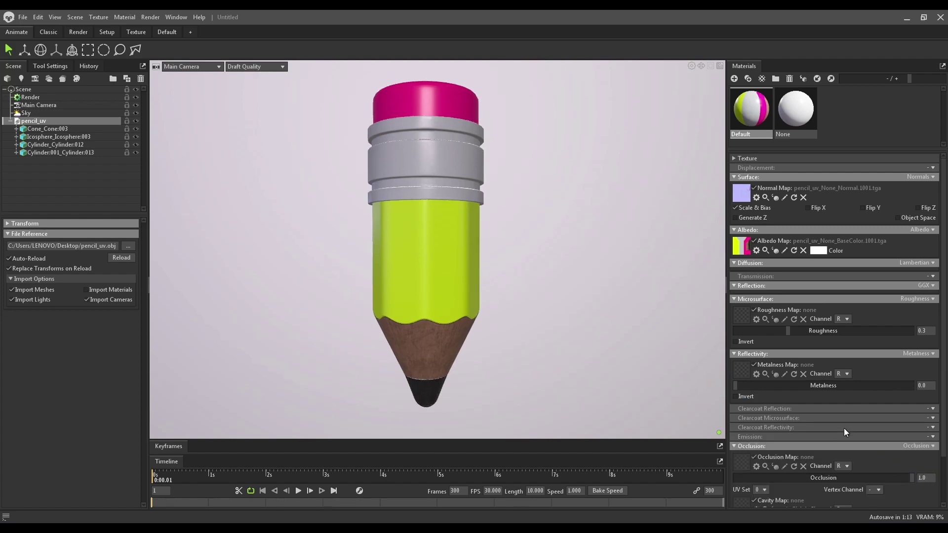
{"action": "scroll", "coordinate": [844, 425], "scroll_direction": "down", "scroll_amount": 1}
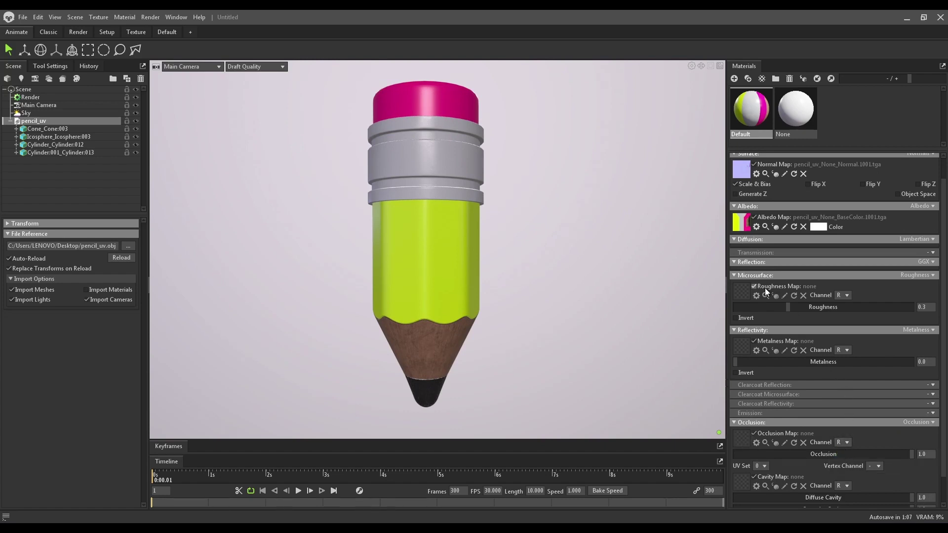
Set the Default material's roughness map channel to G and its metalness map channel to B
{"action": "left_click", "coordinate": [845, 296]}
{"action": "left_click", "coordinate": [845, 313]}
{"action": "left_click", "coordinate": [842, 350]}
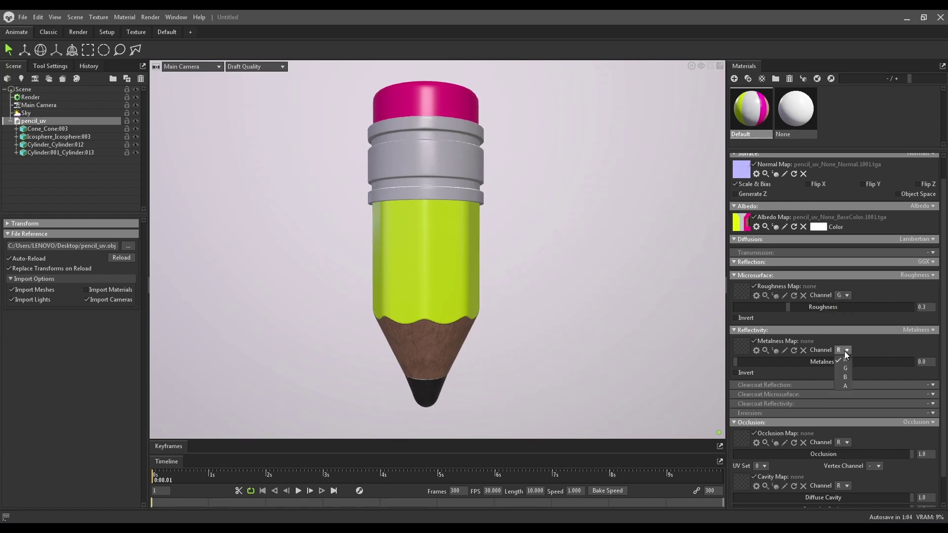
{"action": "left_click", "coordinate": [846, 376]}
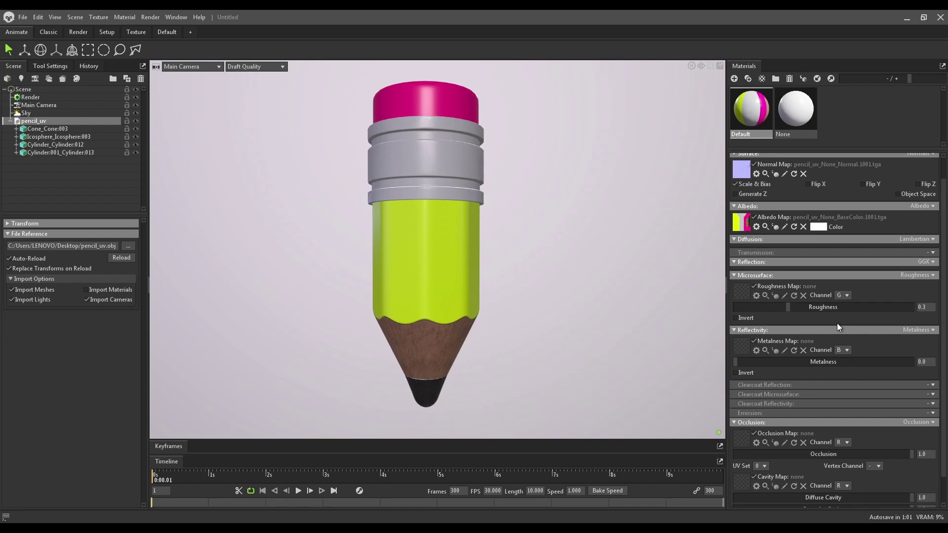
Enable Flip Y for the Default material's normal map
{"action": "scroll", "coordinate": [836, 323], "scroll_direction": "up", "scroll_amount": 1}
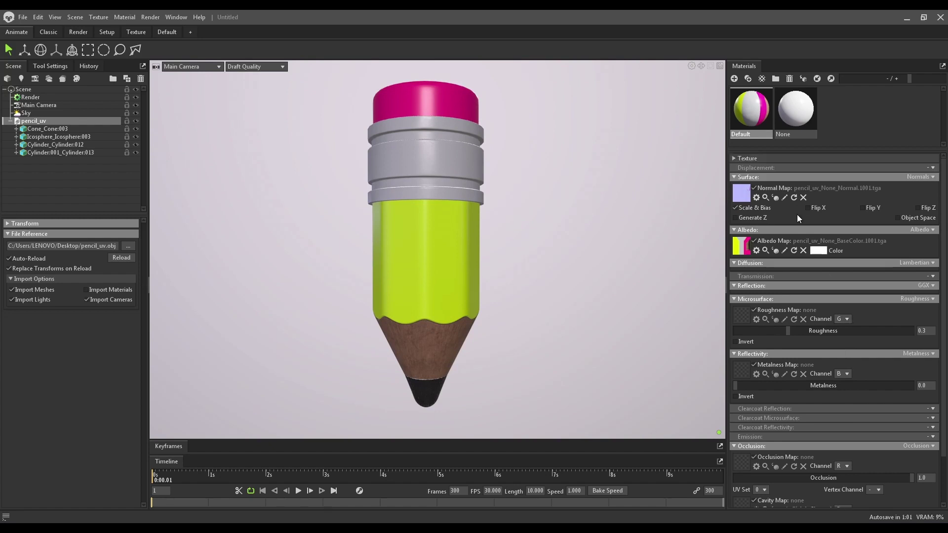
{"action": "left_click", "coordinate": [860, 208]}
{"action": "scroll", "coordinate": [834, 276], "scroll_direction": "down", "scroll_amount": 1}
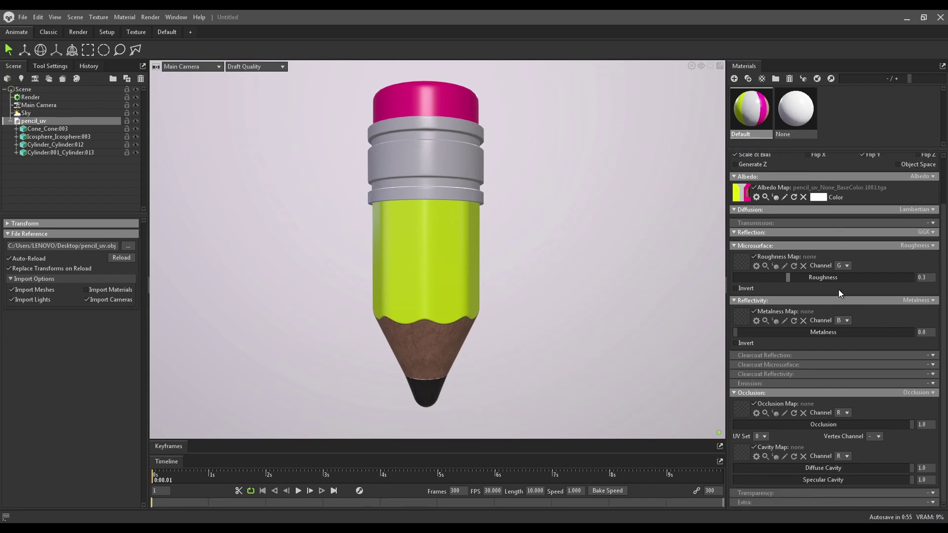
Load pencil_uv_None_OcclusionRoughnessMetallic.1001.tga from the pencil textures folder as the Default material's roughness map
{"action": "scroll", "coordinate": [815, 309], "scroll_direction": "up", "scroll_amount": 1}
{"action": "scroll", "coordinate": [817, 313], "scroll_direction": "down", "scroll_amount": 1}
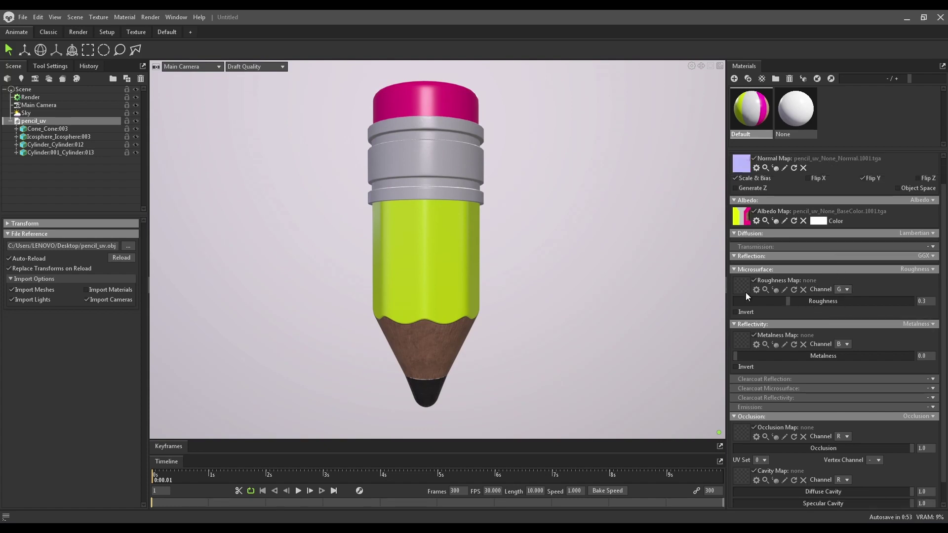
{"action": "left_click", "coordinate": [740, 286]}
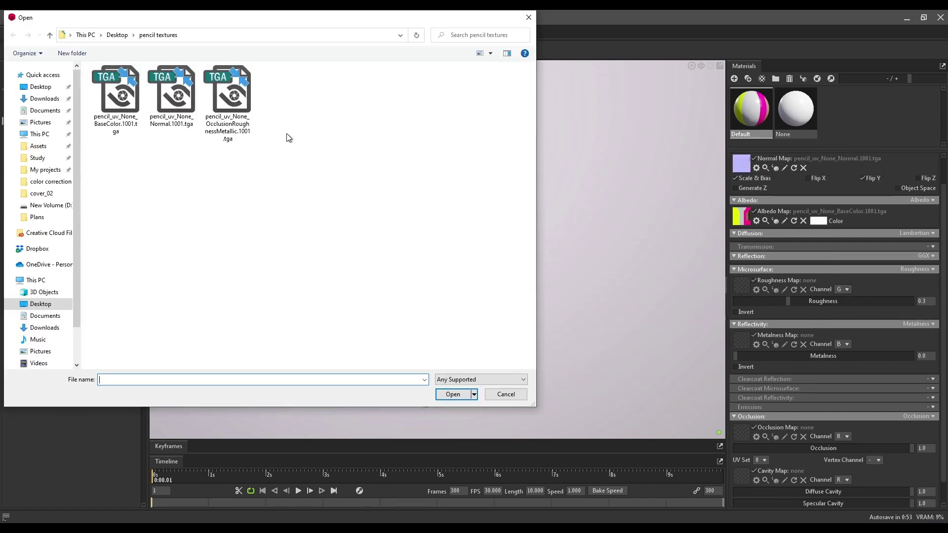
{"action": "double_click", "coordinate": [238, 99]}
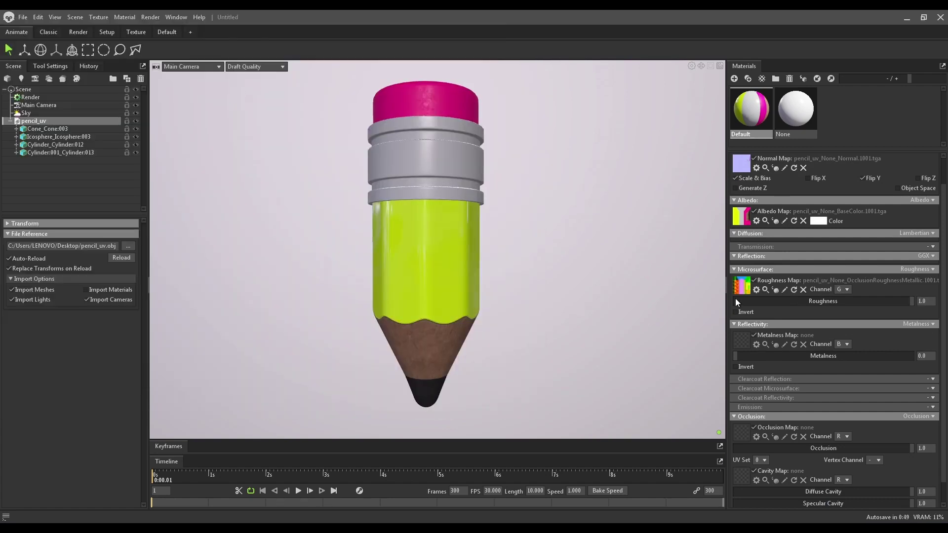
Copy the roughness map texture and paste it into the metalness map and occlusion map slots of the Default material
{"action": "scroll", "coordinate": [770, 296], "scroll_direction": "down", "scroll_amount": 1}
{"action": "right_click", "coordinate": [739, 265]}
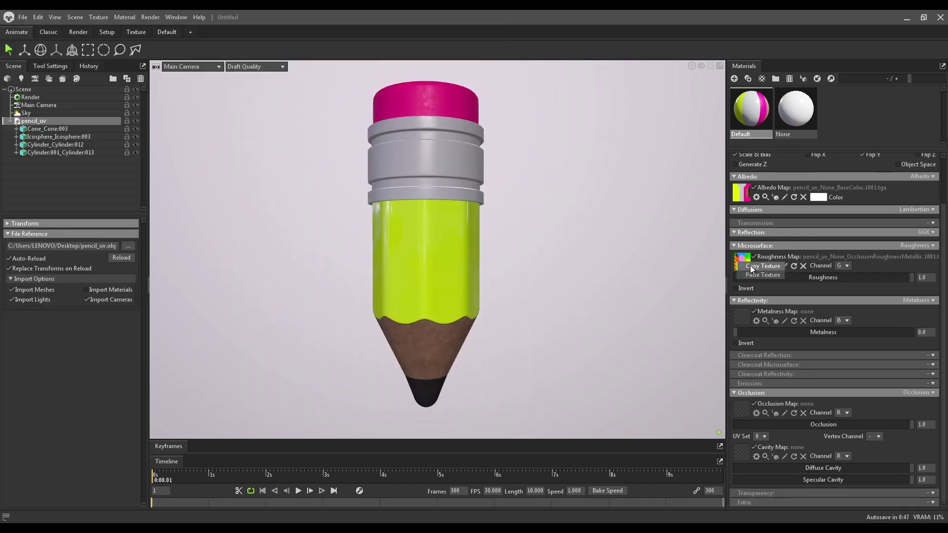
{"action": "left_click", "coordinate": [751, 265]}
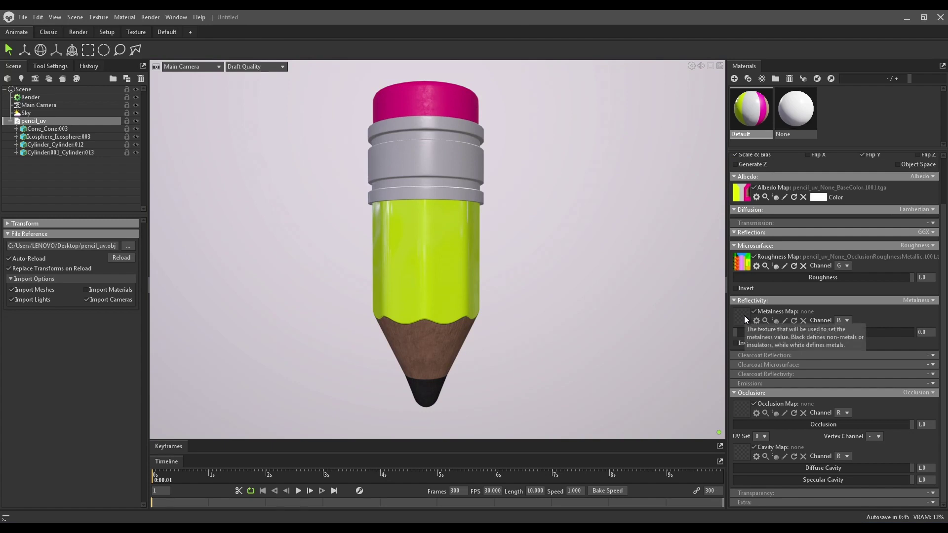
{"action": "right_click", "coordinate": [744, 316]}
{"action": "left_click", "coordinate": [755, 326]}
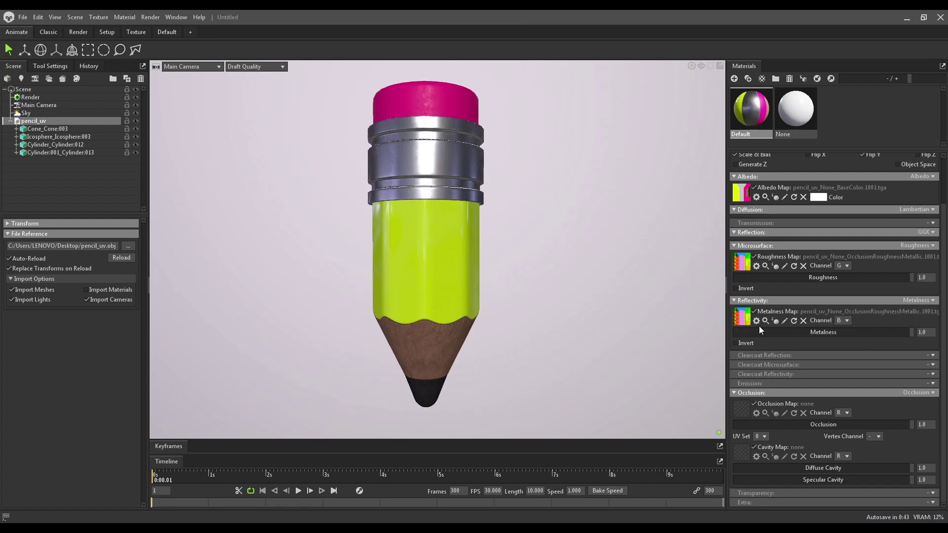
{"action": "right_click", "coordinate": [743, 412]}
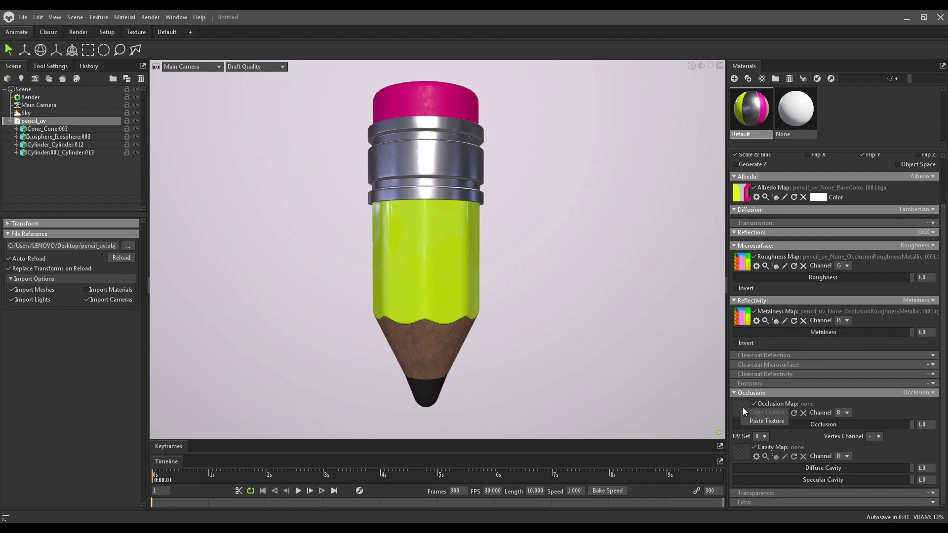
{"action": "left_click", "coordinate": [757, 420]}
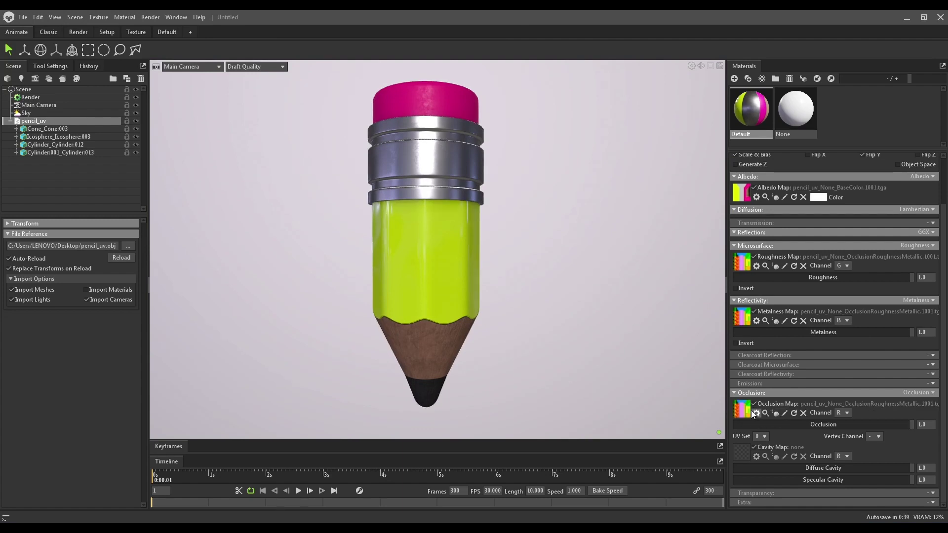
Check the sRGB Color Space settings of the normal, albedo, roughness, metalness and occlusion maps
{"action": "scroll", "coordinate": [821, 366], "scroll_direction": "up", "scroll_amount": 3}
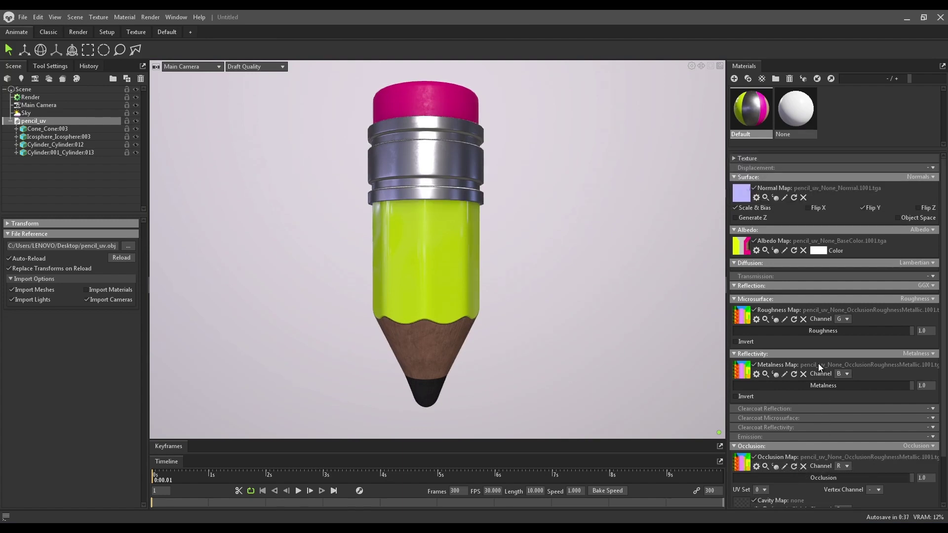
{"action": "left_click", "coordinate": [756, 198]}
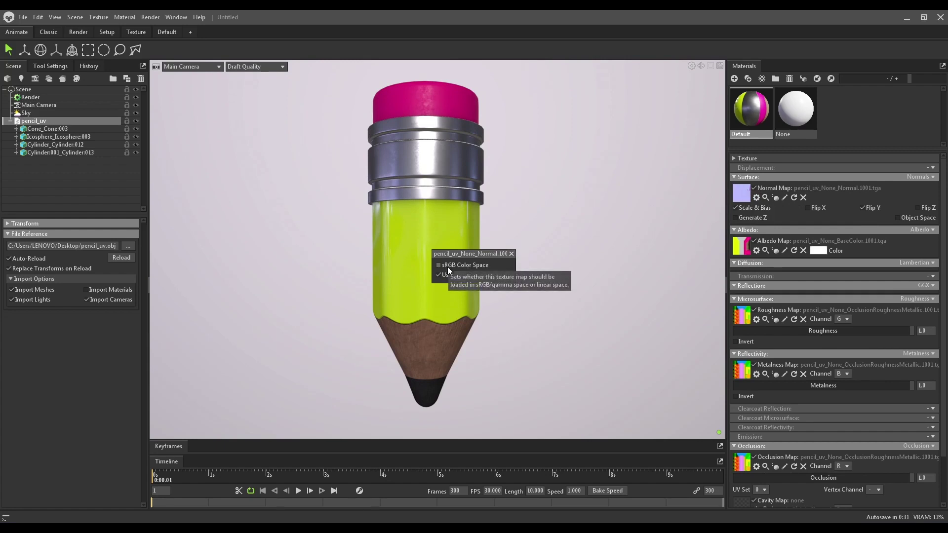
{"action": "left_click", "coordinate": [510, 253]}
{"action": "left_click", "coordinate": [756, 251]}
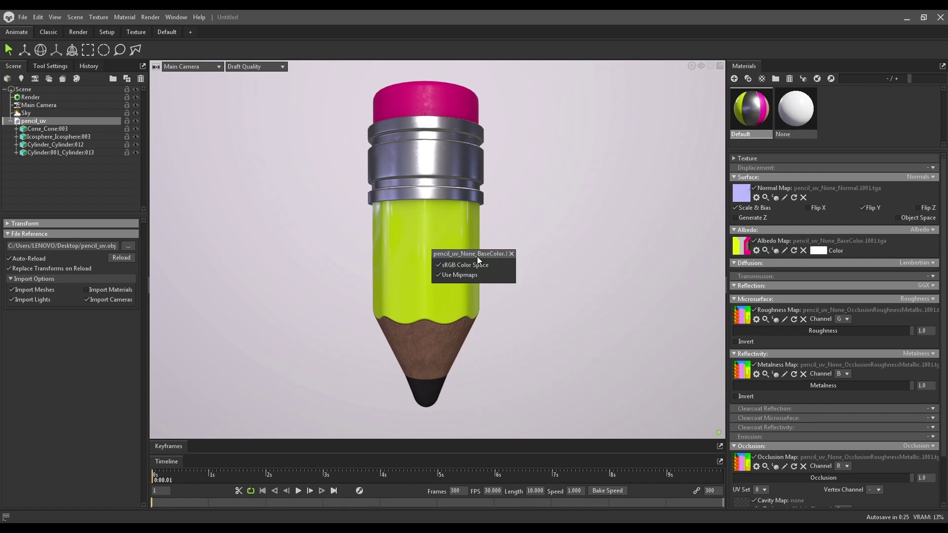
{"action": "left_click", "coordinate": [511, 253]}
{"action": "left_click", "coordinate": [756, 318]}
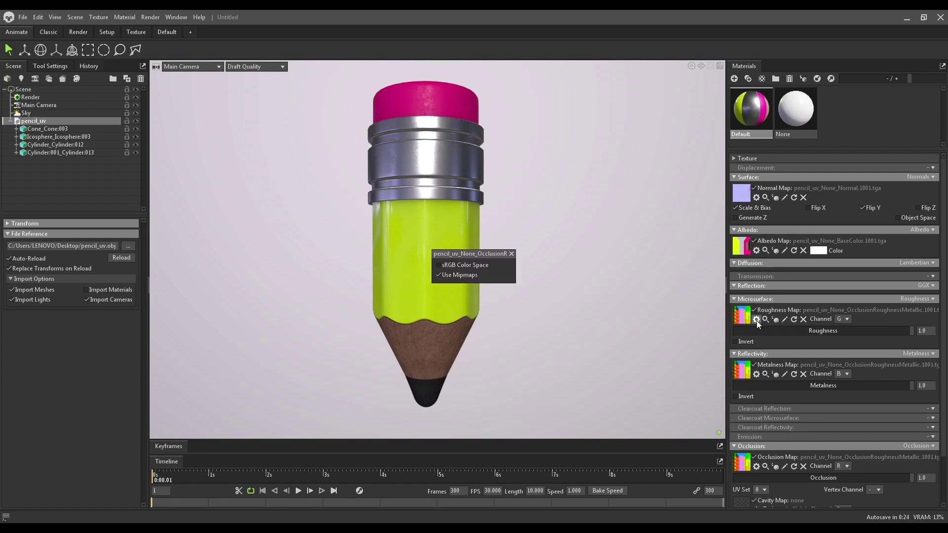
{"action": "left_click", "coordinate": [512, 253]}
{"action": "left_click", "coordinate": [756, 374]}
{"action": "left_click", "coordinate": [510, 254]}
{"action": "left_click", "coordinate": [753, 465]}
{"action": "left_click", "coordinate": [511, 254]}
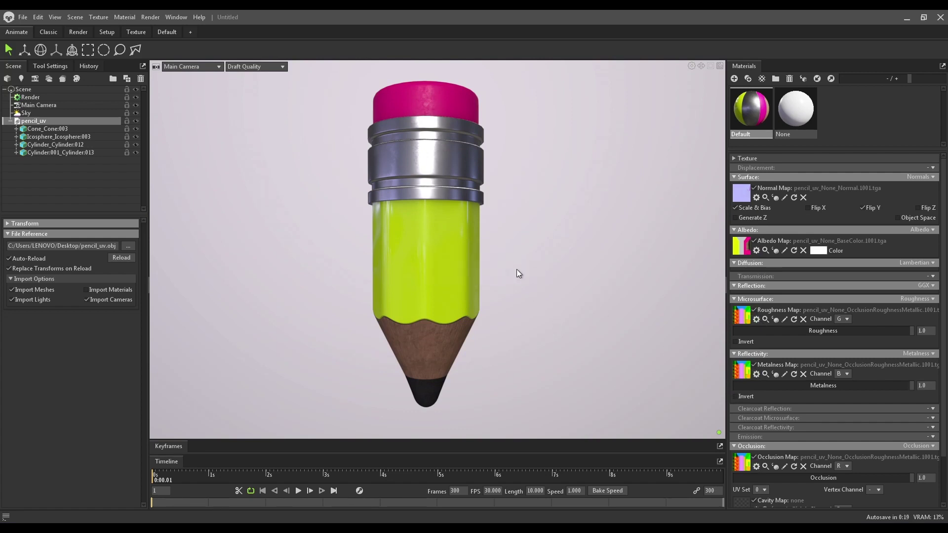
Set the render's output image resolution to 1080 x 1080
{"action": "mouse_move", "coordinate": [516, 269]}
{"action": "left_mouse_down"}
{"action": "mouse_move", "coordinate": [502, 252]}
{"action": "mouse_move", "coordinate": [457, 242]}
{"action": "left_mouse_up"}
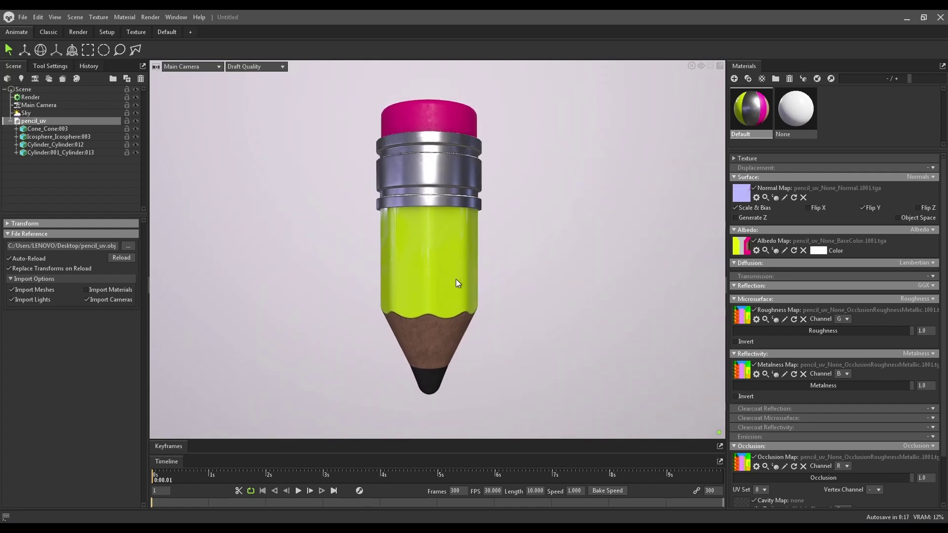
{"action": "mouse_move", "coordinate": [457, 280]}
{"action": "left_mouse_down"}
{"action": "mouse_move", "coordinate": [349, 207]}
{"action": "mouse_move", "coordinate": [464, 293]}
{"action": "left_mouse_up"}
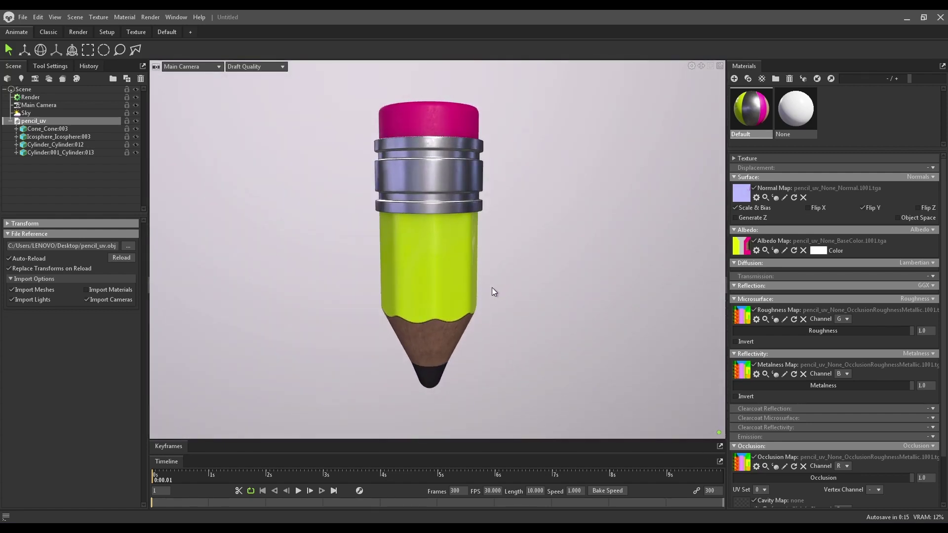
{"action": "left_click", "coordinate": [26, 98]}
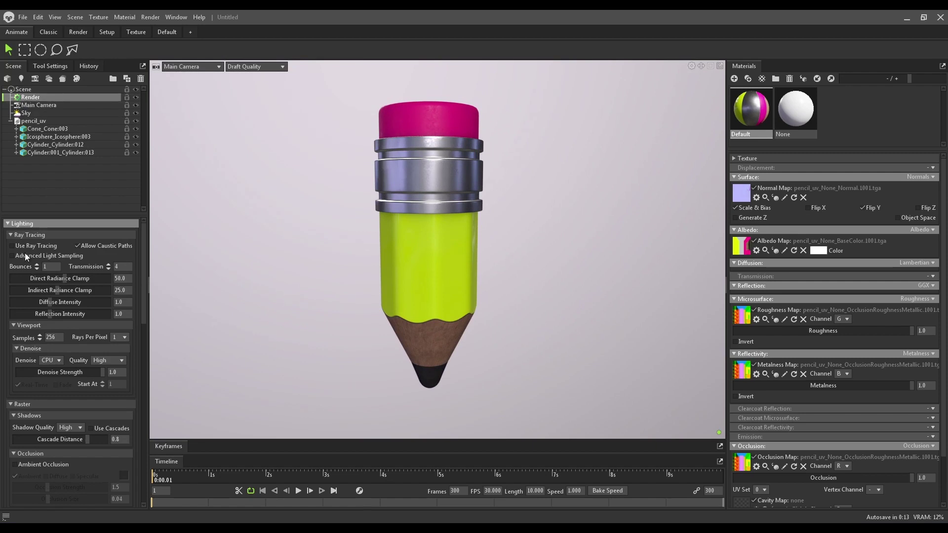
{"action": "scroll", "coordinate": [28, 258], "scroll_direction": "down", "scroll_amount": 15}
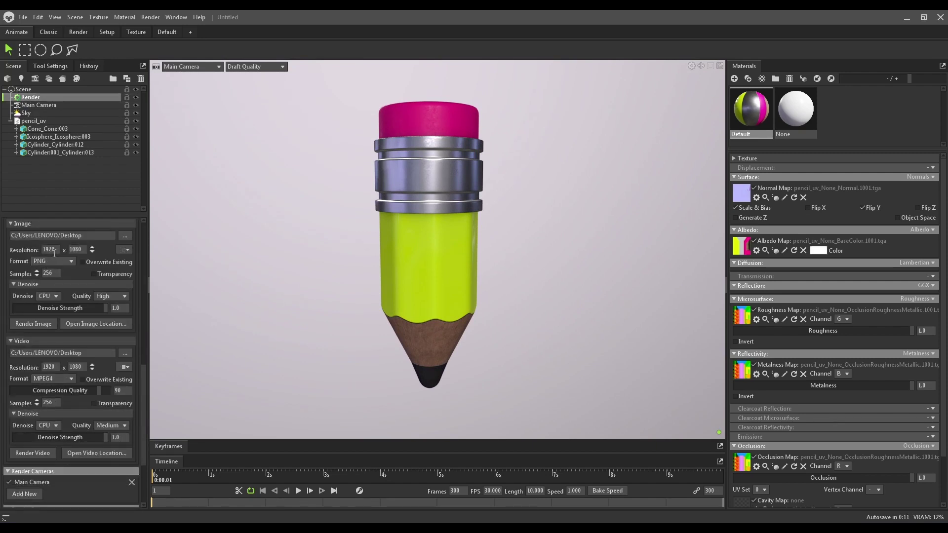
{"action": "scroll", "coordinate": [15, 269], "scroll_direction": "up", "scroll_amount": 2}
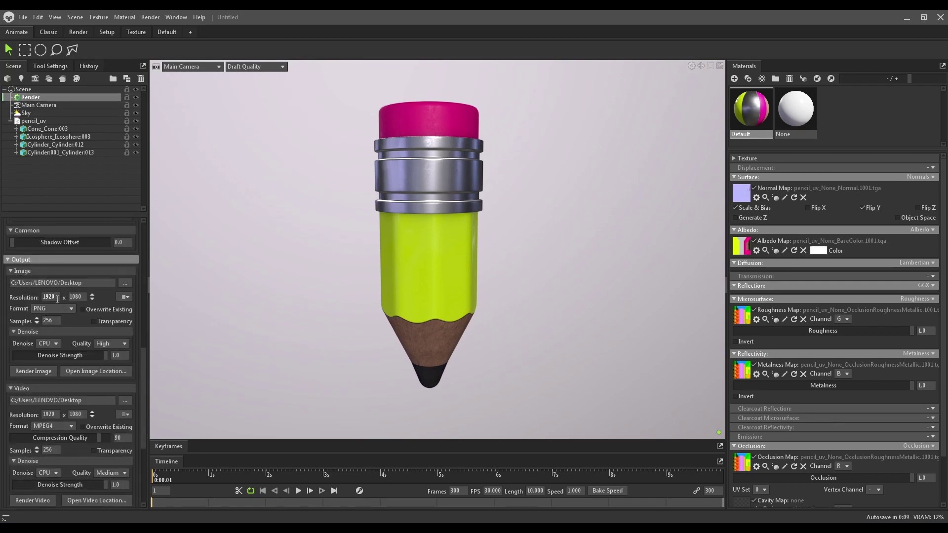
{"action": "left_click_drag", "start_coordinate": [57, 298], "coordinate": [27, 298]}
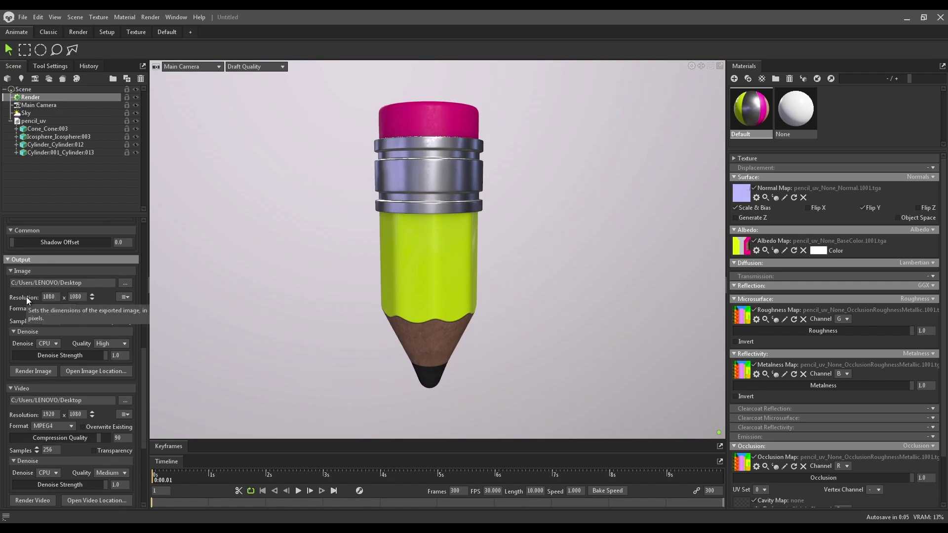
Enable Use Ray Tracing and Advanced Light Sampling in the render's lighting settings
{"action": "middle_click_drag", "start_coordinate": [418, 225], "coordinate": [416, 229]}
{"action": "scroll", "coordinate": [94, 311], "scroll_direction": "up", "scroll_amount": 6}
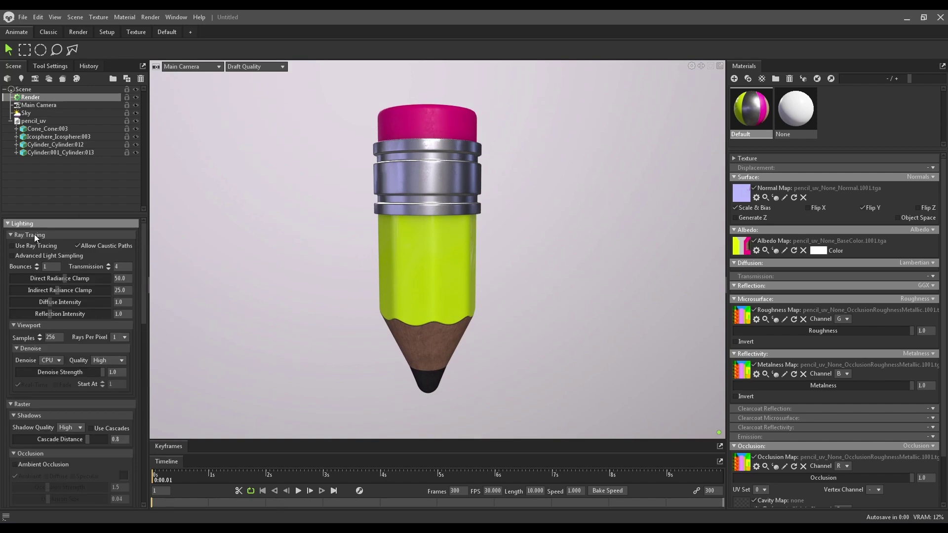
{"action": "left_click", "coordinate": [12, 246]}
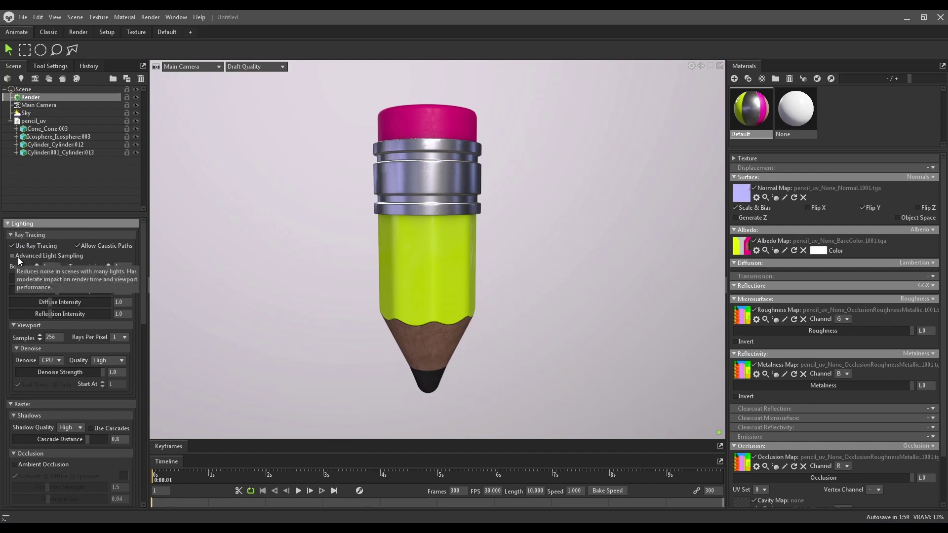
{"action": "left_click", "coordinate": [12, 256]}
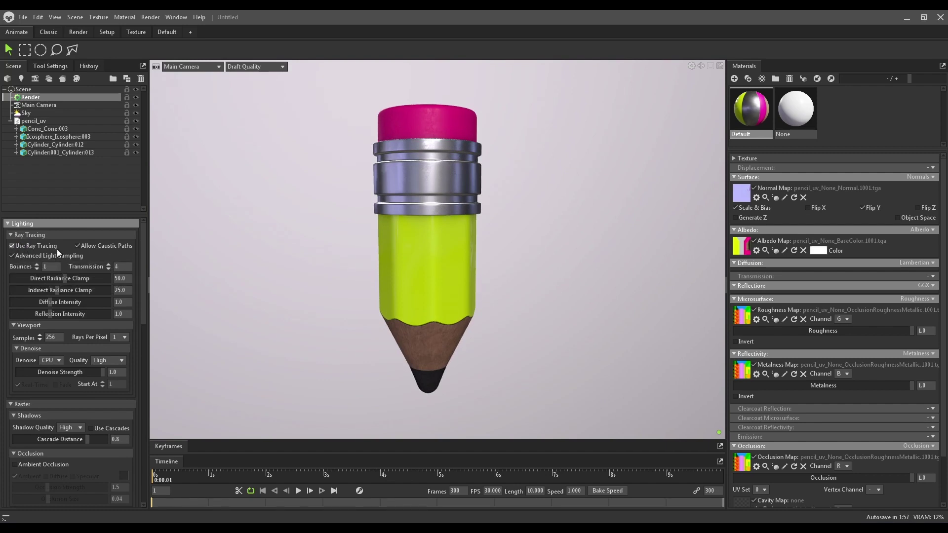
Add a new camera to the scene and enable its Safe Frame
{"action": "left_click", "coordinate": [60, 174]}
{"action": "right_click", "coordinate": [62, 171]}
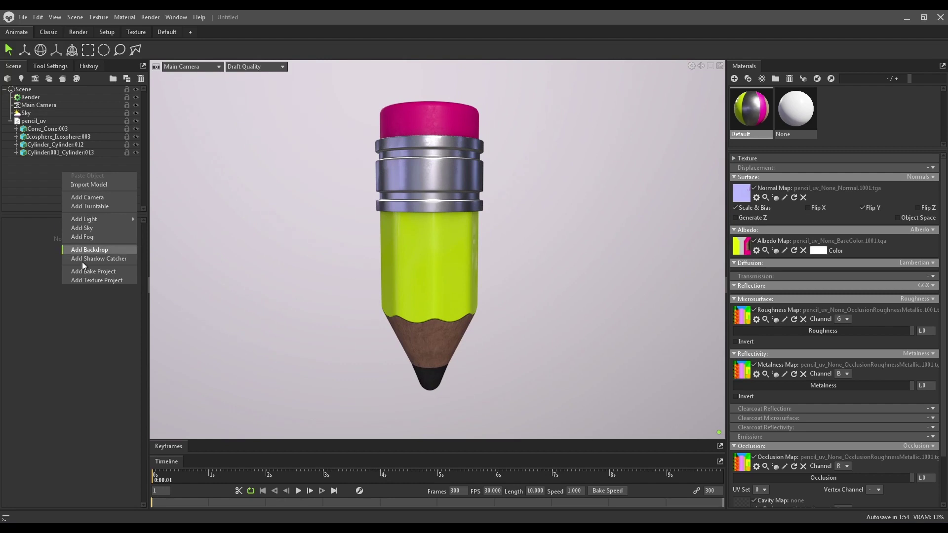
{"action": "left_click", "coordinate": [87, 197]}
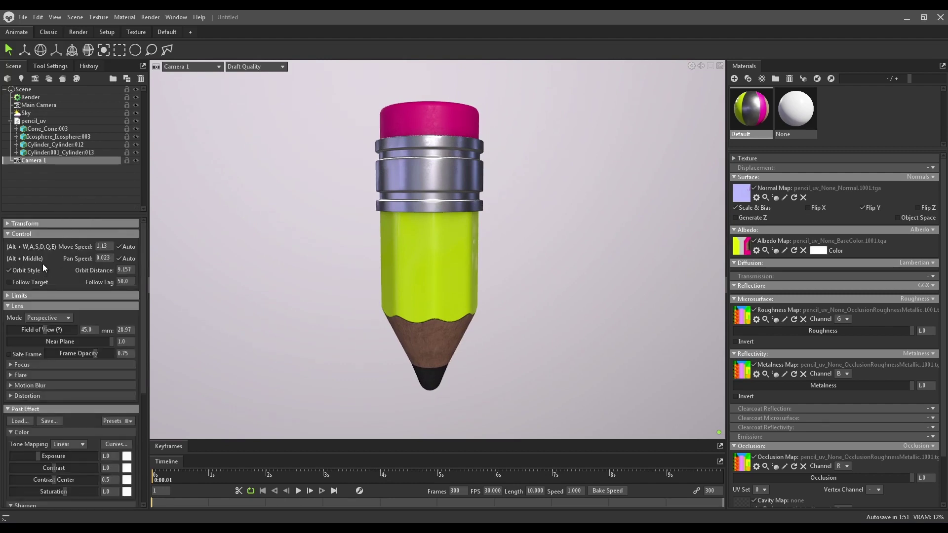
{"action": "scroll", "coordinate": [43, 265], "scroll_direction": "down", "scroll_amount": 1}
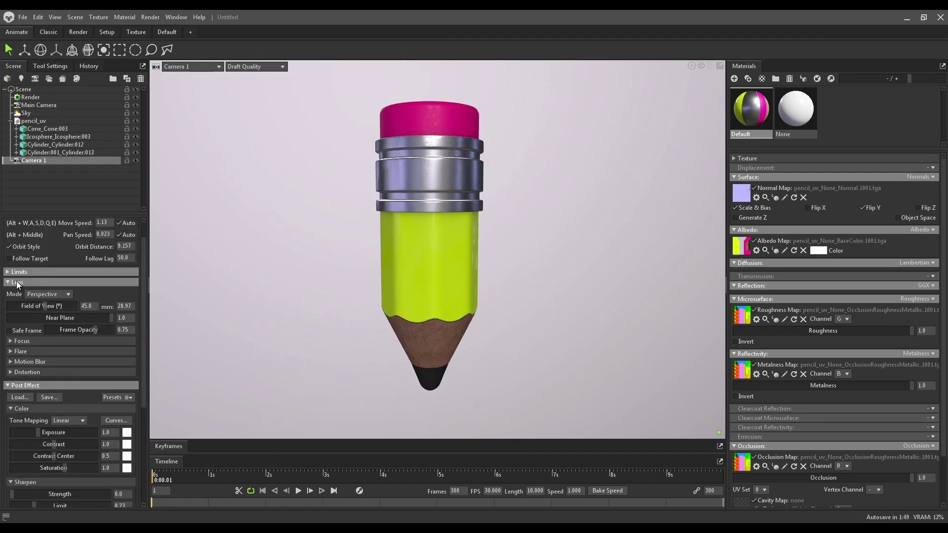
{"action": "scroll", "coordinate": [20, 259], "scroll_direction": "up", "scroll_amount": 1}
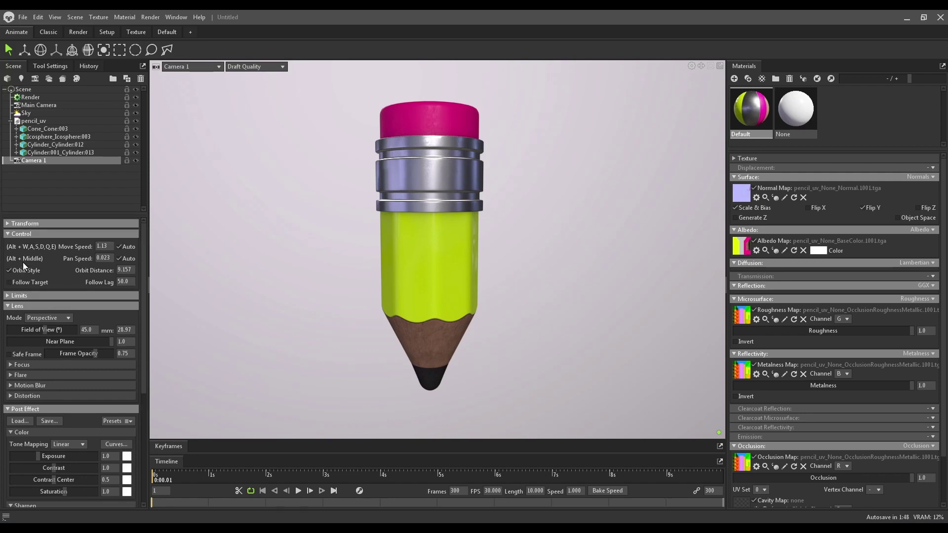
{"action": "left_click", "coordinate": [9, 354]}
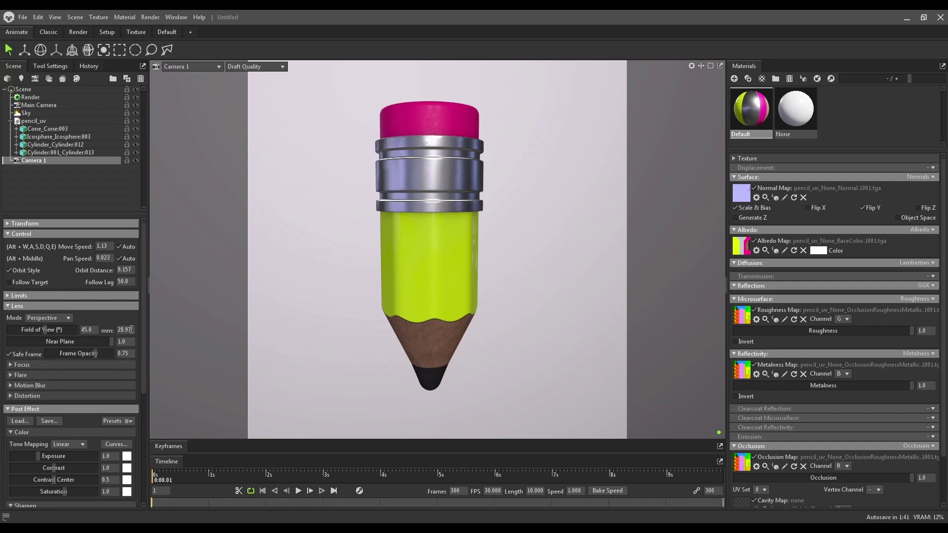
Set the new camera's focal length to 110 mm and reframe the whole pencil inside the safe frame
{"action": "left_click_drag", "start_coordinate": [131, 329], "coordinate": [95, 329]}
{"action": "type", "text": "110"}
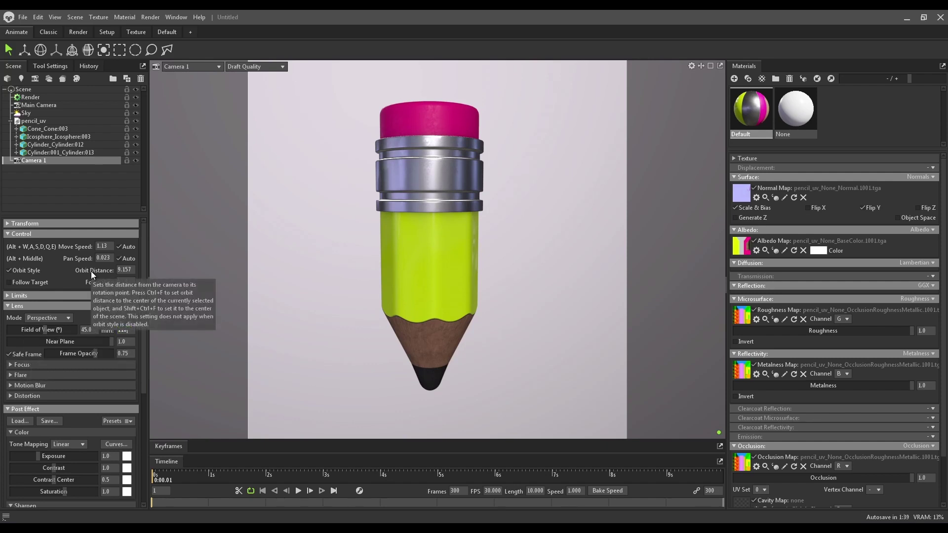
{"action": "key", "text": "Return"}
{"action": "scroll", "coordinate": [368, 260], "scroll_direction": "down", "scroll_amount": 8}
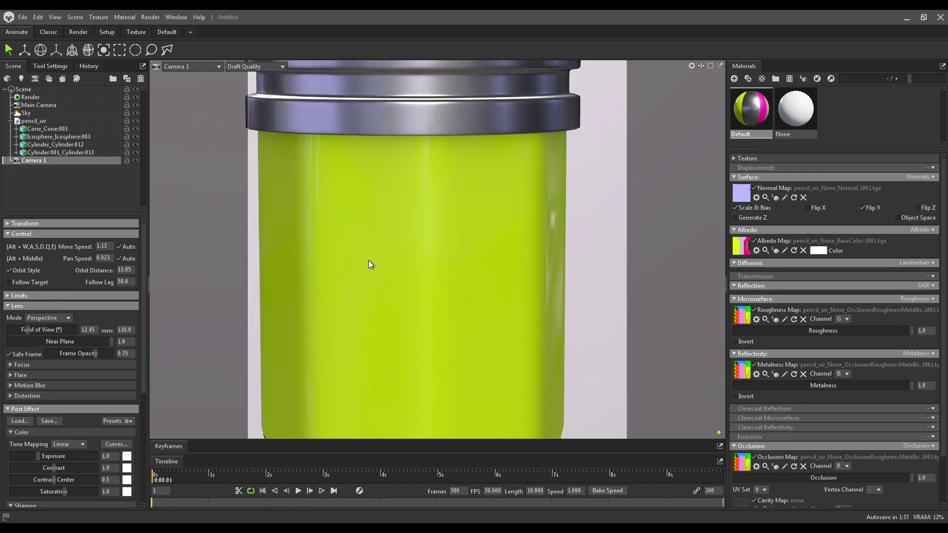
{"action": "scroll", "coordinate": [380, 270], "scroll_direction": "down", "scroll_amount": 6}
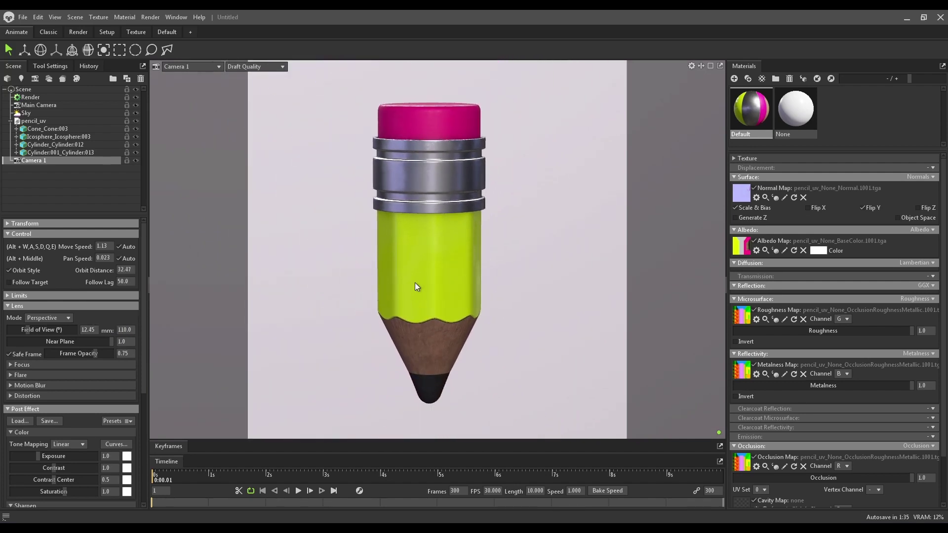
{"action": "scroll", "coordinate": [418, 271], "scroll_direction": "up", "scroll_amount": 2}
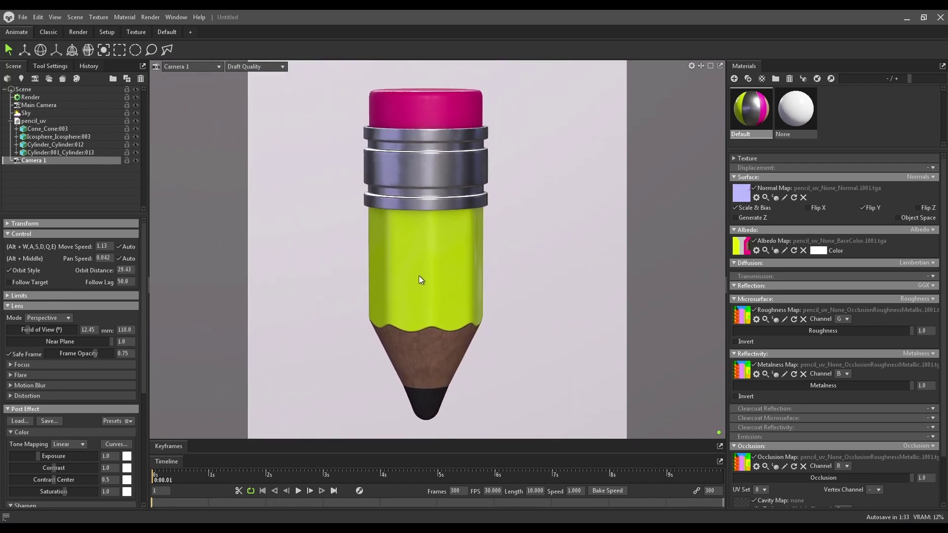
Set the new camera's post-effect tone mapping to ACES
{"action": "scroll", "coordinate": [7, 287], "scroll_direction": "down", "scroll_amount": 7}
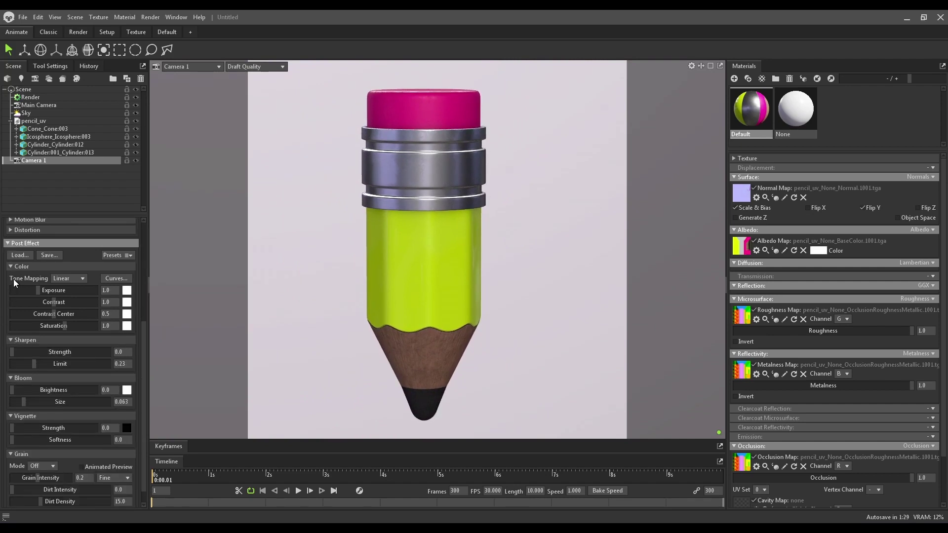
{"action": "scroll", "coordinate": [13, 279], "scroll_direction": "up", "scroll_amount": 1}
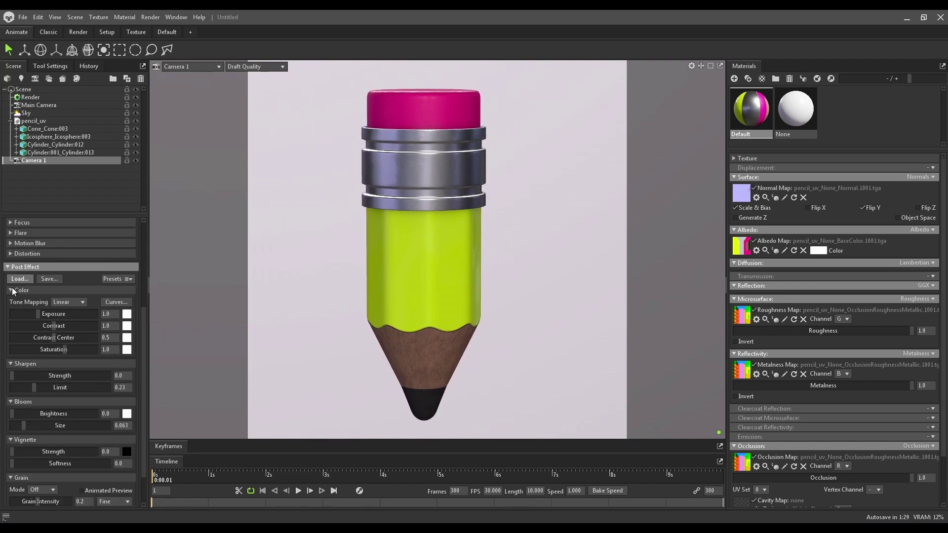
{"action": "left_click", "coordinate": [69, 302]}
{"action": "left_click", "coordinate": [66, 338]}
Adjust the camera's RGB color curve with one point in the highlights and one in the shadows
{"action": "left_click", "coordinate": [106, 304]}
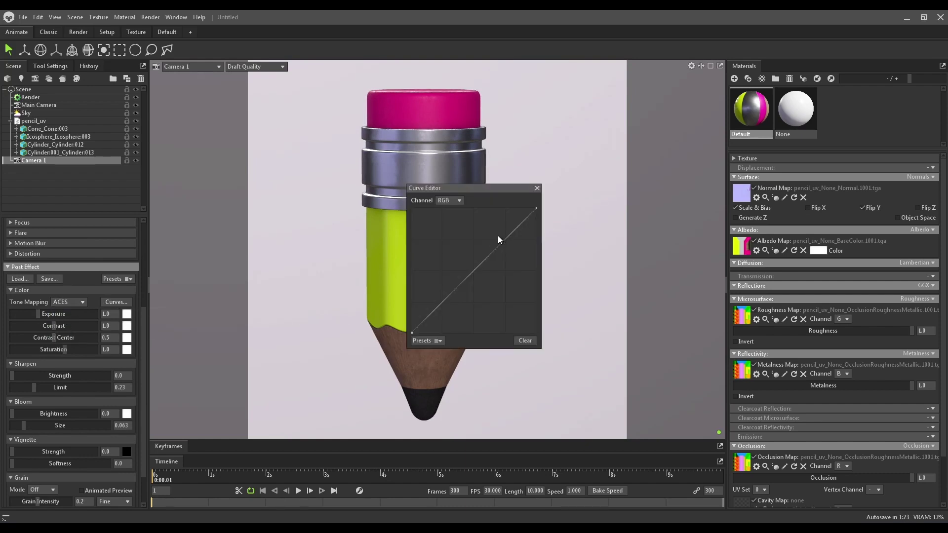
{"action": "left_click_drag", "start_coordinate": [496, 249], "coordinate": [494, 245]}
{"action": "left_click_drag", "start_coordinate": [454, 286], "coordinate": [442, 302]}
{"action": "left_click", "coordinate": [536, 188]}
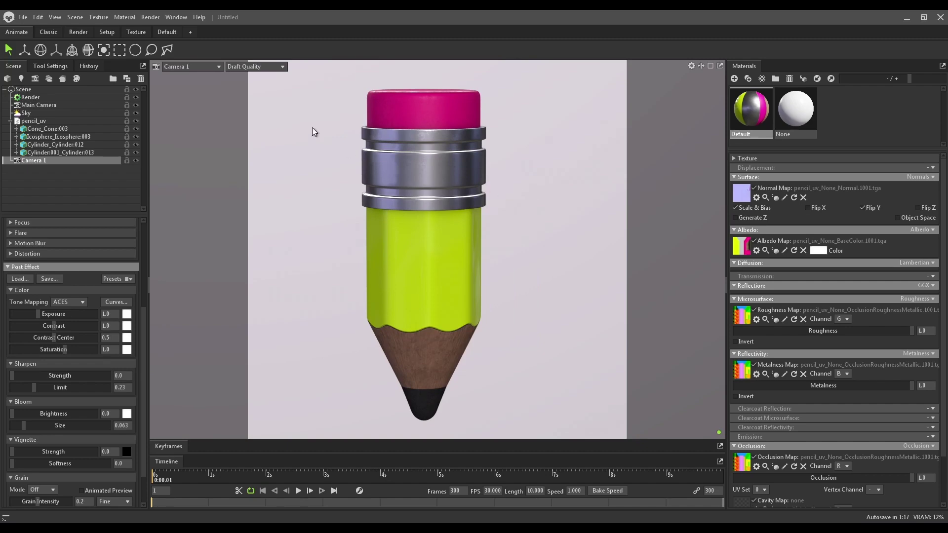
Switch the viewport to Full Quality and set the camera's exposure to 1.5
{"action": "left_click", "coordinate": [262, 66]}
{"action": "left_click", "coordinate": [258, 74]}
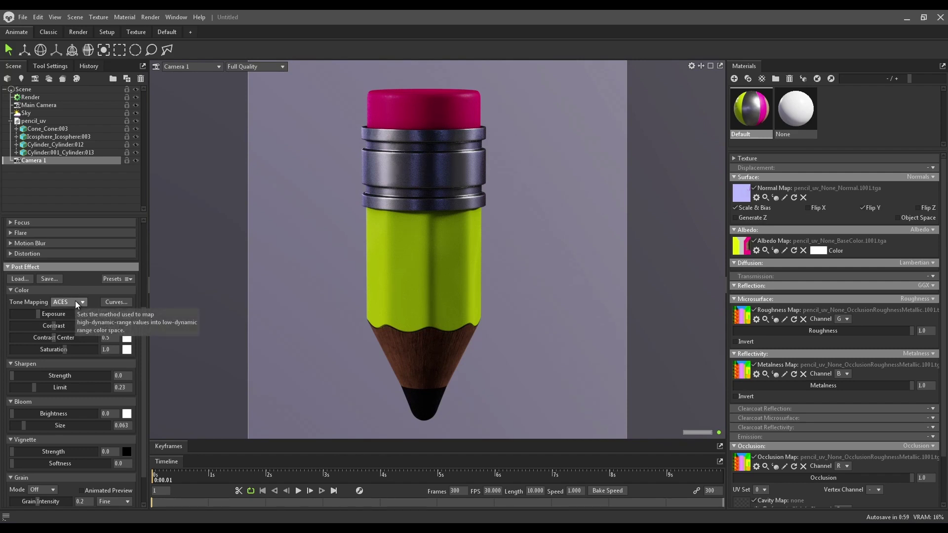
{"action": "type", "text": "2"}
{"action": "key", "text": "Return"}
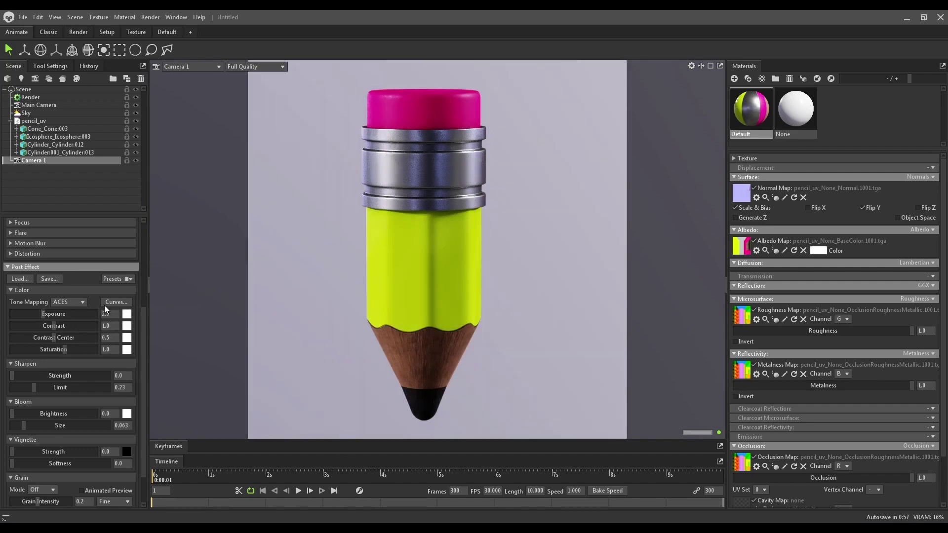
{"action": "left_click_drag", "start_coordinate": [84, 312], "coordinate": [72, 309]}
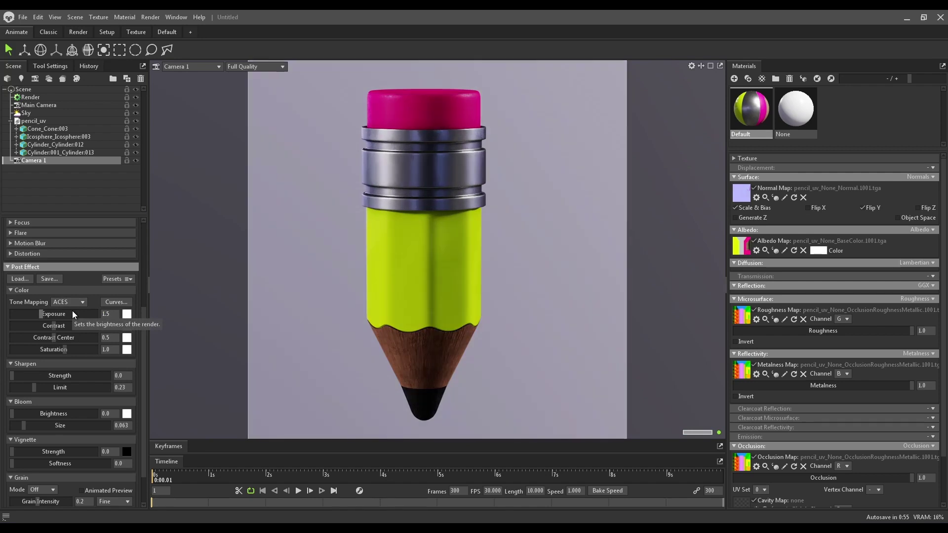
Set the camera's Sharpen strength to 0.5
{"action": "scroll", "coordinate": [15, 321], "scroll_direction": "down", "scroll_amount": 2}
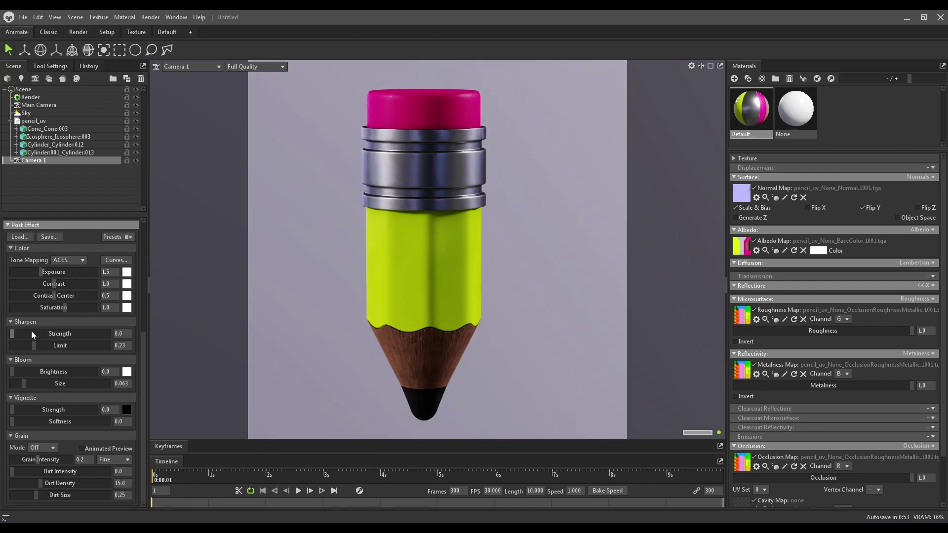
{"action": "left_click_drag", "start_coordinate": [127, 334], "coordinate": [91, 334]}
{"action": "type", "text": ".5"}
{"action": "key", "text": "Return"}
Try a Bloom brightness of 0.5 on the camera, and set it back to 0
{"action": "left_click_drag", "start_coordinate": [114, 372], "coordinate": [70, 372]}
{"action": "type", "text": ".5"}
{"action": "key", "text": "Return"}
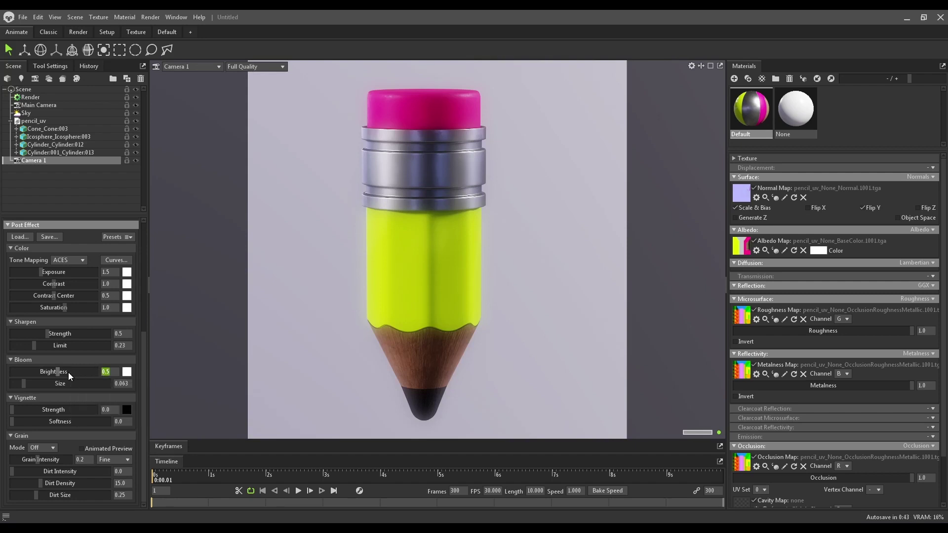
{"action": "type", "text": "0"}
{"action": "key", "text": "Return"}
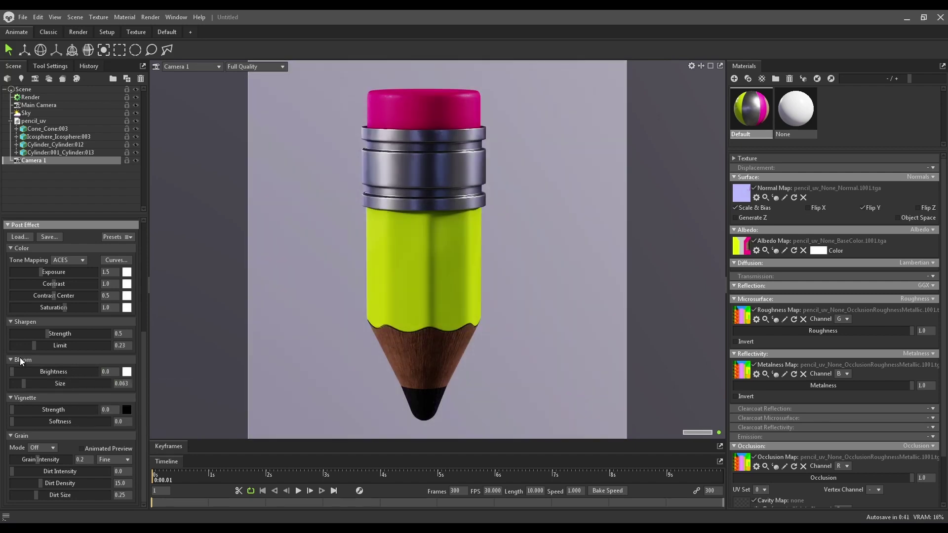
Collapse the Grain and Bloom settings and set the camera's Vignette strength to 0.5
{"action": "left_click", "coordinate": [10, 436]}
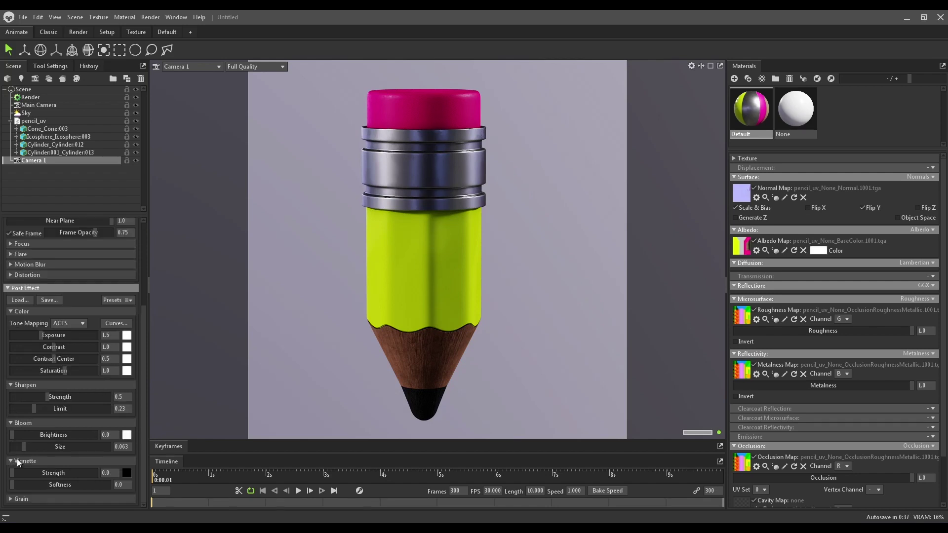
{"action": "left_click", "coordinate": [9, 423]}
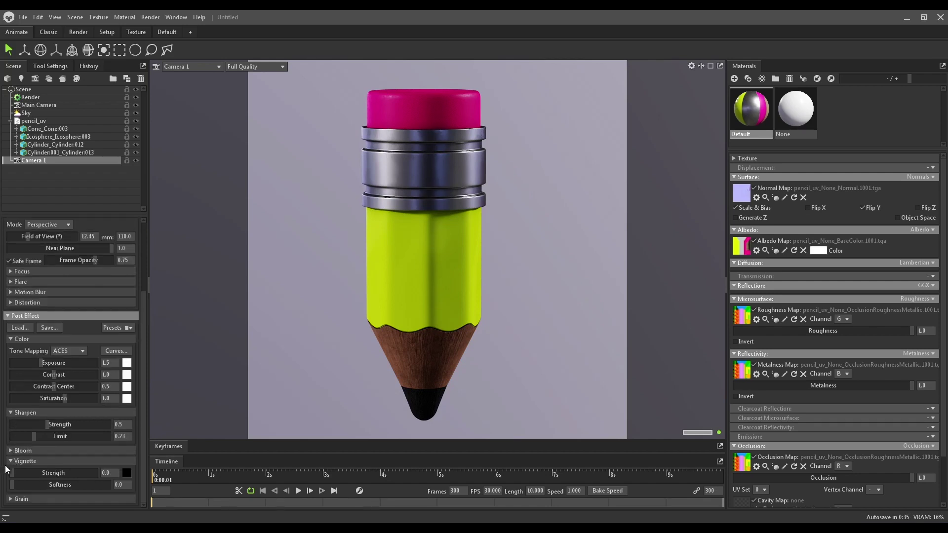
{"action": "left_click_drag", "start_coordinate": [112, 471], "coordinate": [72, 469]}
{"action": "type", "text": ".3"}
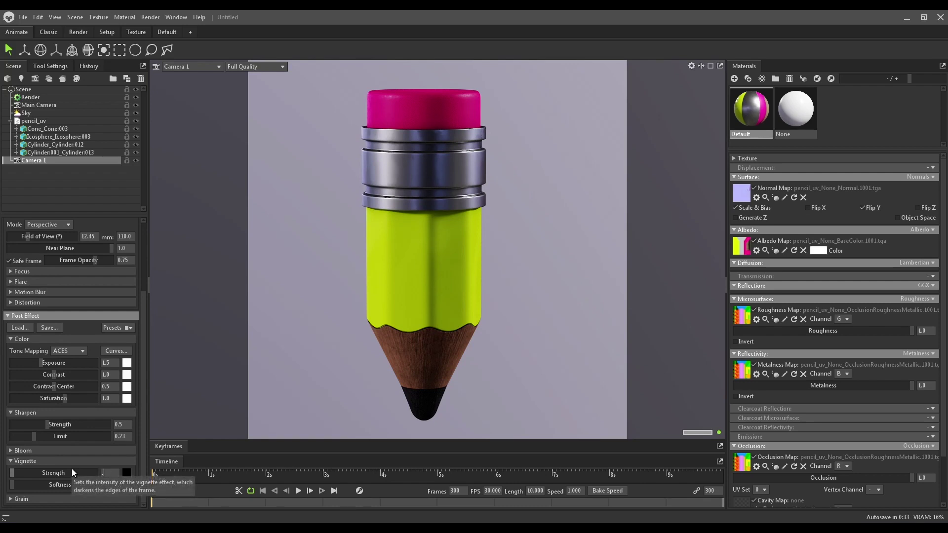
{"action": "key", "text": "Return"}
{"action": "left_click_drag", "start_coordinate": [111, 472], "coordinate": [64, 464]}
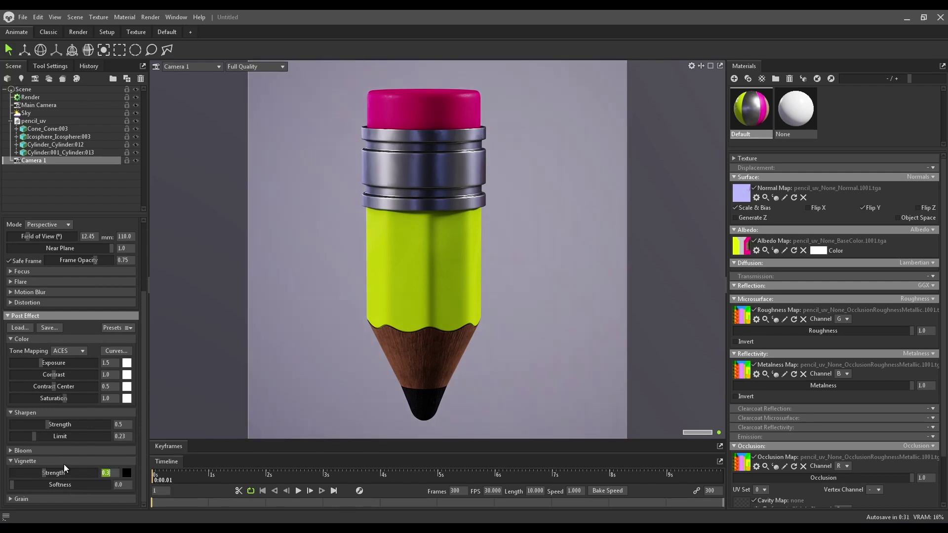
{"action": "type", "text": ".5"}
{"action": "key", "text": "Return"}
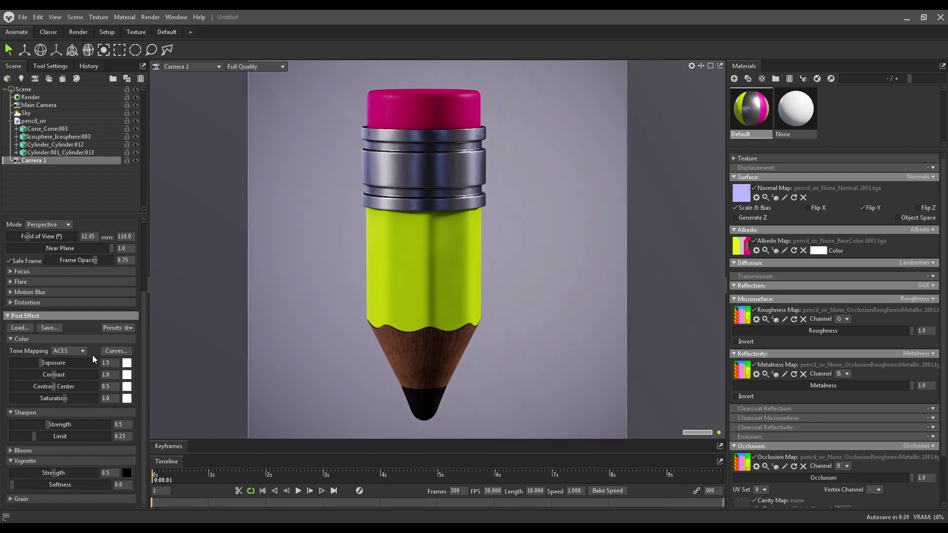
Replace the sky image with the Abandoned House sky from the library and rotate its lighting to about -265.5
{"action": "scroll", "coordinate": [61, 428], "scroll_direction": "up", "scroll_amount": 1}
{"action": "scroll", "coordinate": [61, 424], "scroll_direction": "up", "scroll_amount": 2}
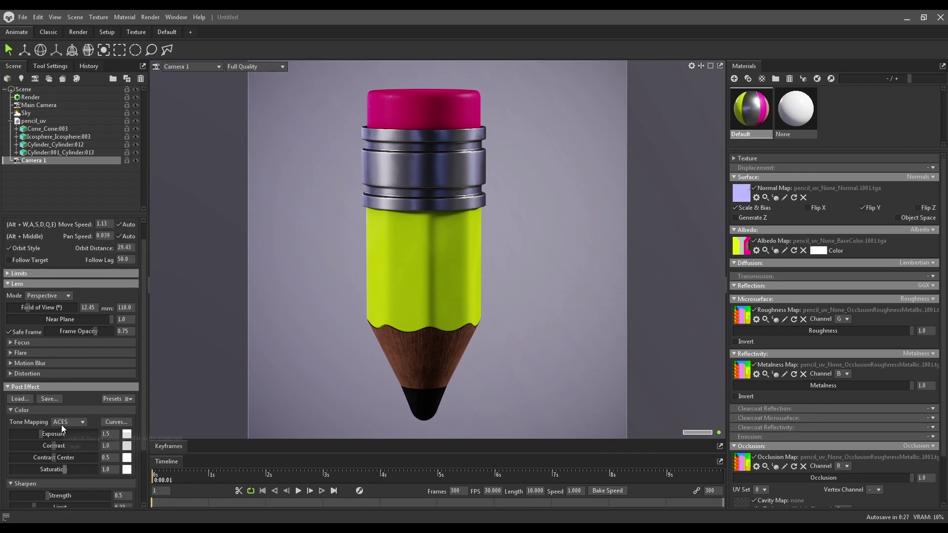
{"action": "scroll", "coordinate": [55, 410], "scroll_direction": "up", "scroll_amount": 1}
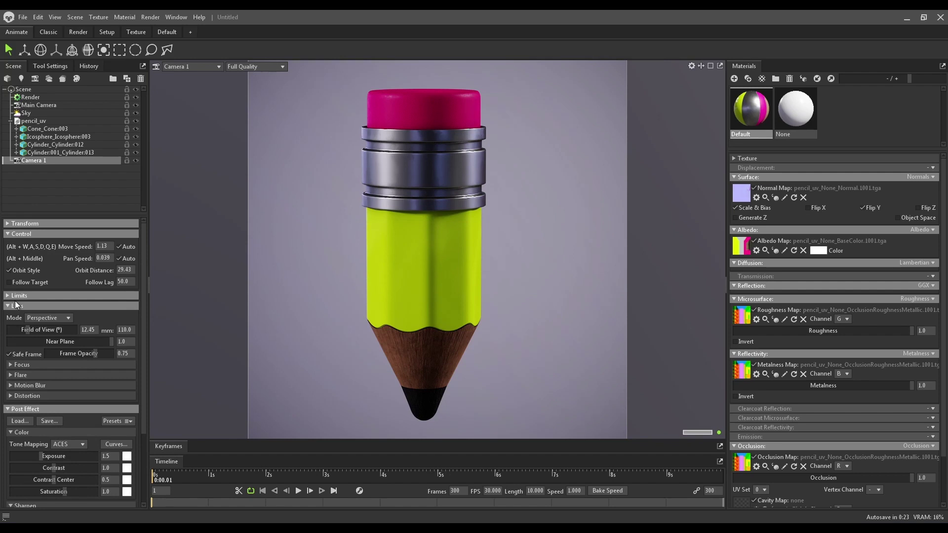
{"action": "left_click", "coordinate": [25, 113]}
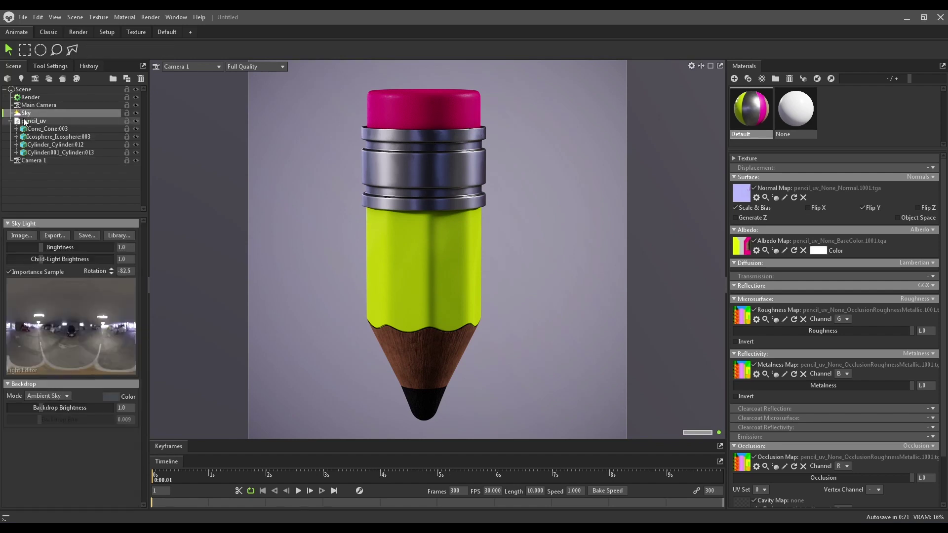
{"action": "left_click", "coordinate": [118, 236]}
{"action": "left_click_drag", "start_coordinate": [236, 235], "coordinate": [235, 212]}
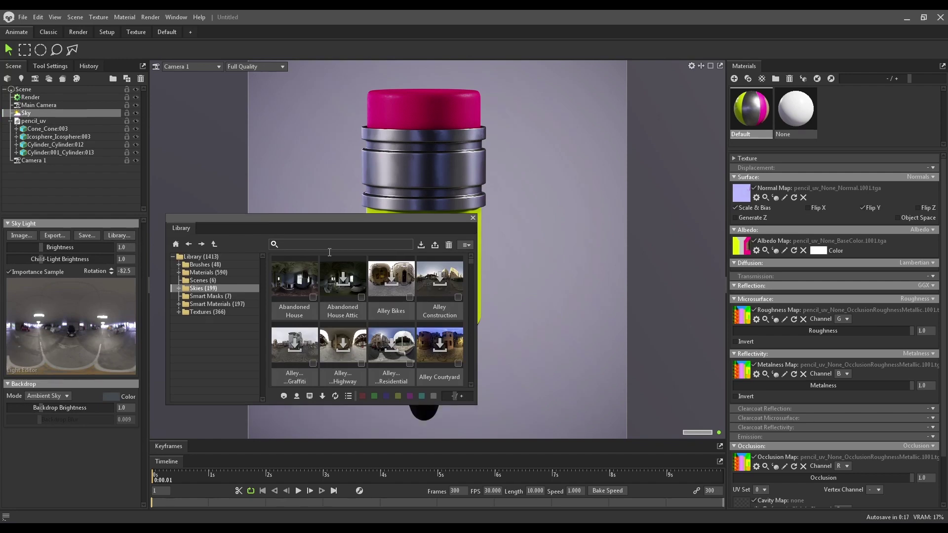
{"action": "scroll", "coordinate": [336, 311], "scroll_direction": "down", "scroll_amount": 2}
{"action": "scroll", "coordinate": [331, 321], "scroll_direction": "up", "scroll_amount": 2}
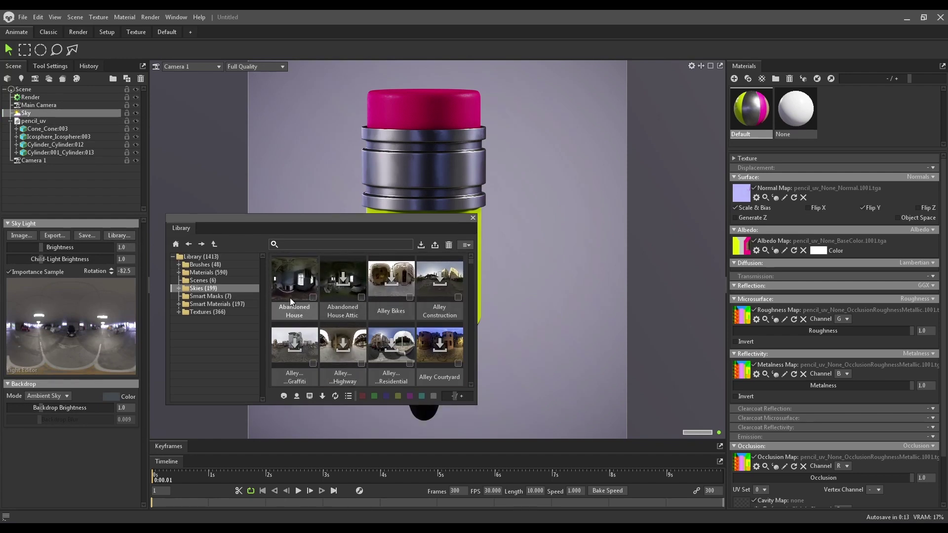
{"action": "left_click", "coordinate": [291, 280]}
{"action": "left_click", "coordinate": [473, 218]}
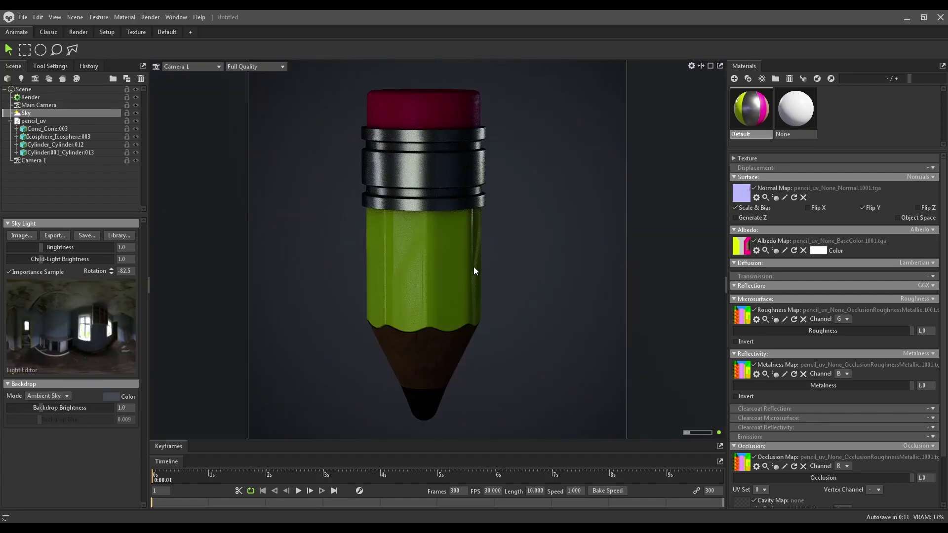
{"action": "mouse_move", "coordinate": [473, 271]}
{"action": "right_mouse_down", "text": "shift"}
{"action": "mouse_move", "coordinate": [490, 274]}
{"action": "mouse_move", "coordinate": [361, 280]}
{"action": "mouse_move", "coordinate": [478, 284]}
{"action": "mouse_move", "coordinate": [309, 287]}
{"action": "right_mouse_up", "text": "shift"}
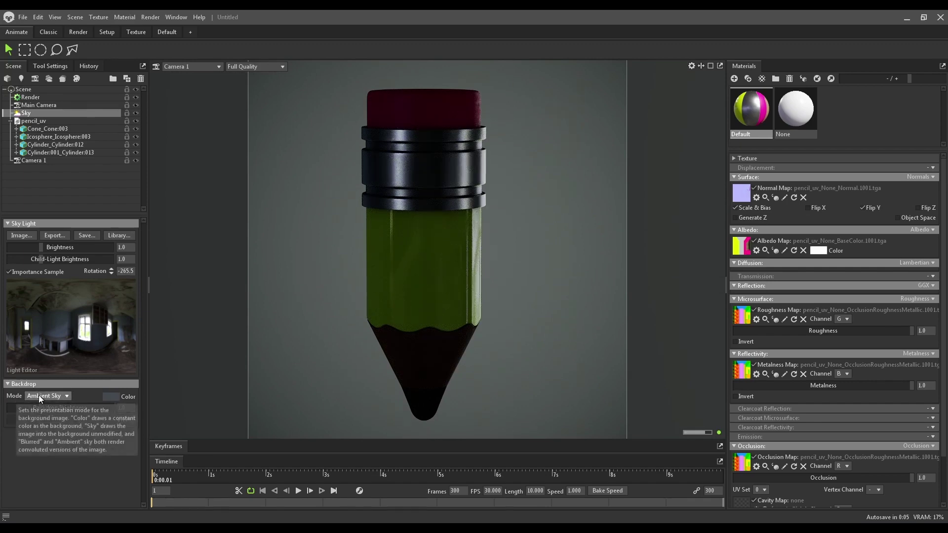
Set the sky's backdrop mode to Color with the dark grey 373737
{"action": "left_click", "coordinate": [38, 395]}
{"action": "left_click", "coordinate": [38, 405]}
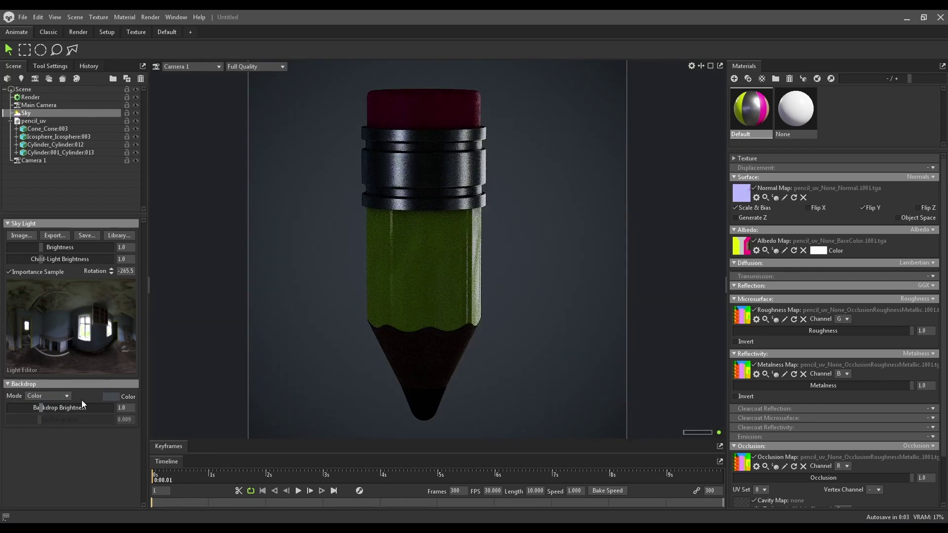
{"action": "left_click", "coordinate": [110, 397]}
{"action": "mouse_move", "coordinate": [372, 282]}
{"action": "left_mouse_down"}
{"action": "mouse_move", "coordinate": [351, 315]}
{"action": "mouse_move", "coordinate": [342, 297]}
{"action": "left_mouse_up"}
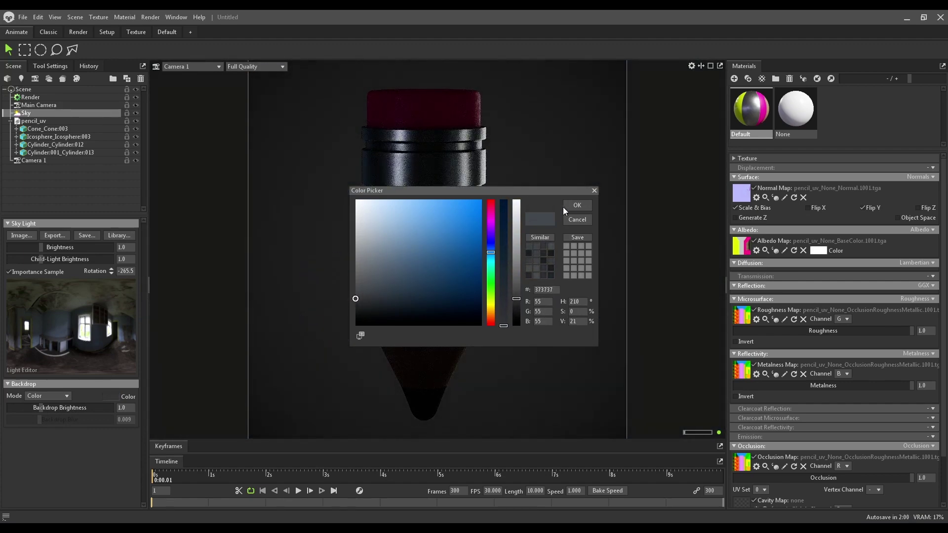
{"action": "left_click", "coordinate": [576, 206]}
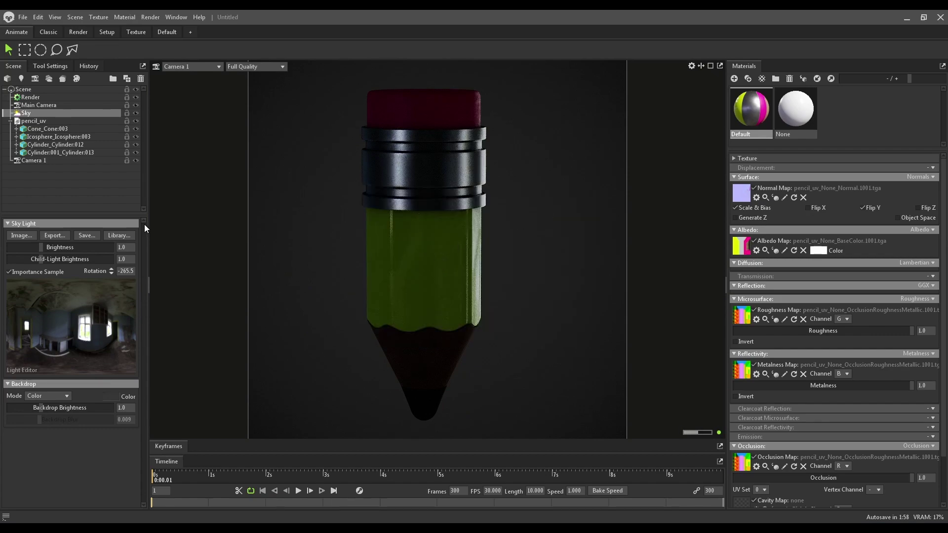
Set the sky's brightness to about 4.538 and rotate its lighting to about -333
{"action": "left_click_drag", "start_coordinate": [43, 248], "coordinate": [57, 248]}
{"action": "mouse_move", "coordinate": [417, 281]}
{"action": "left_mouse_down", "text": "shift"}
{"action": "mouse_move", "coordinate": [283, 274]}
{"action": "mouse_move", "coordinate": [350, 273]}
{"action": "left_mouse_up", "text": "shift"}
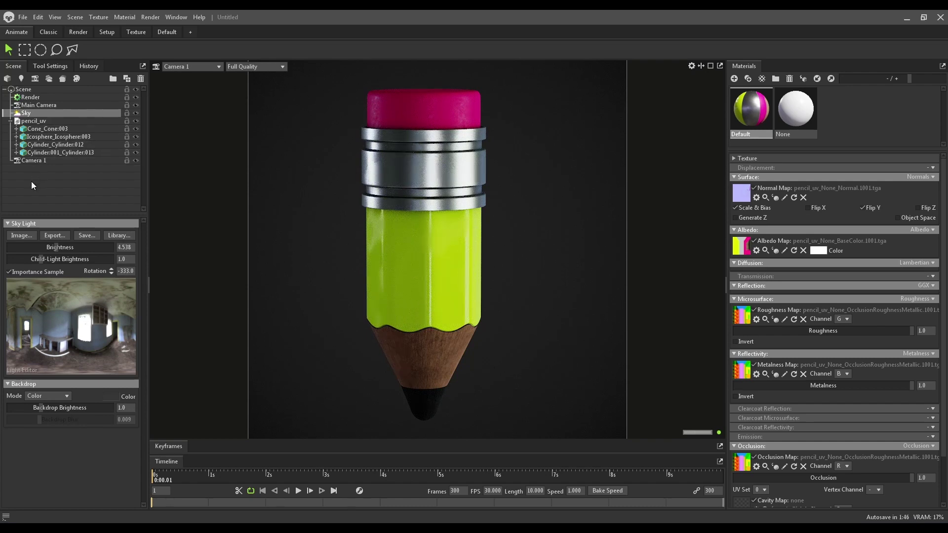
Rotate the pencil_uv object to about 33.58 on Y and -30.95 on Z and reframe it in the safe frame
{"action": "left_click", "coordinate": [30, 121]}
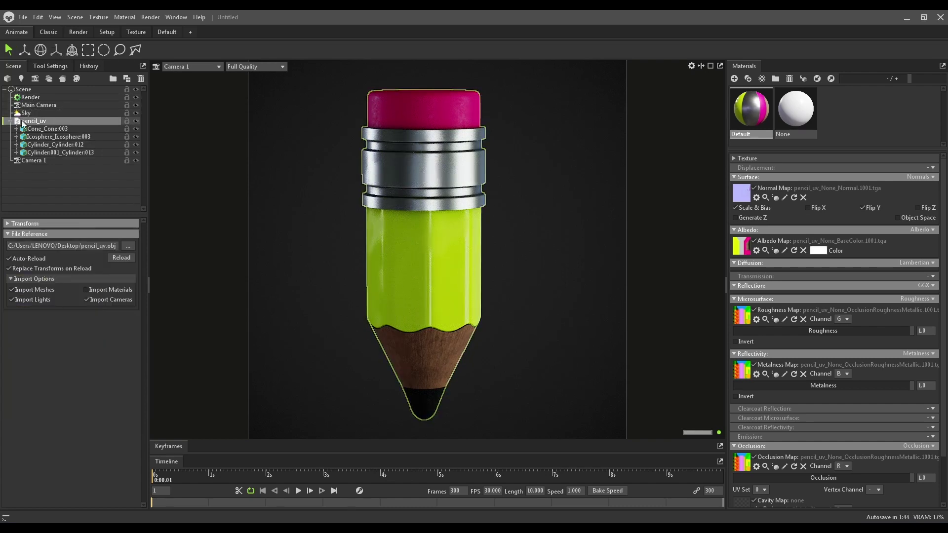
{"action": "left_click", "coordinate": [14, 224]}
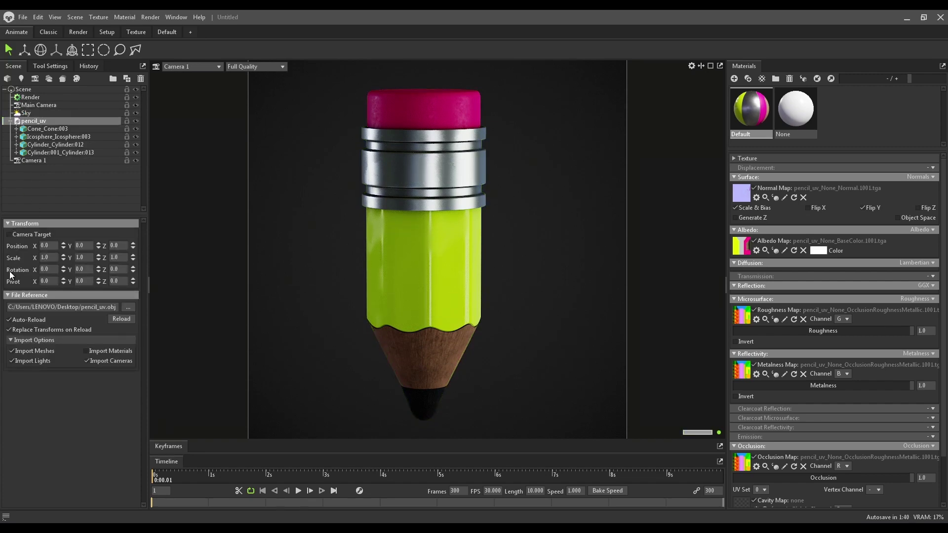
{"action": "mouse_move", "coordinate": [134, 271]}
{"action": "left_mouse_down"}
{"action": "mouse_move", "coordinate": [133, 288]}
{"action": "mouse_move", "coordinate": [98, 254]}
{"action": "mouse_move", "coordinate": [133, 266]}
{"action": "mouse_move", "coordinate": [132, 296]}
{"action": "mouse_move", "coordinate": [132, 282]}
{"action": "mouse_move", "coordinate": [98, 265]}
{"action": "left_mouse_up"}
{"action": "scroll", "coordinate": [447, 270], "scroll_direction": "up", "scroll_amount": 3}
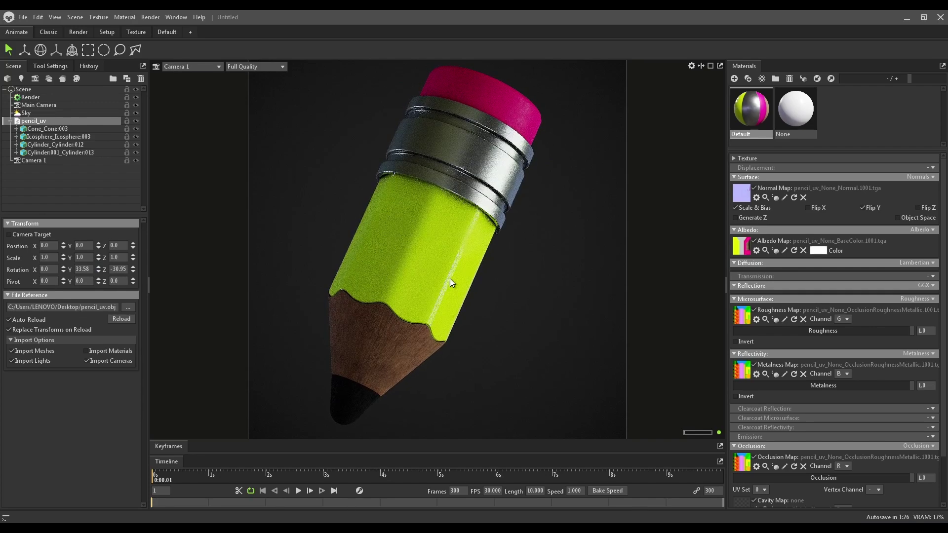
Add a child light from the sky image and move it out of the Sky group in the scene hierarchy
{"action": "left_click", "coordinate": [11, 121]}
{"action": "left_click", "coordinate": [30, 115]}
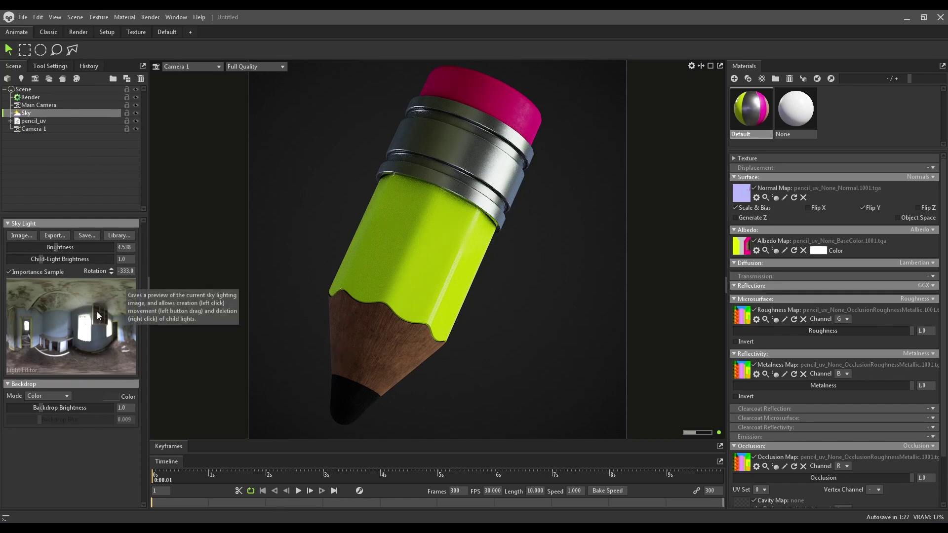
{"action": "left_click", "coordinate": [73, 318]}
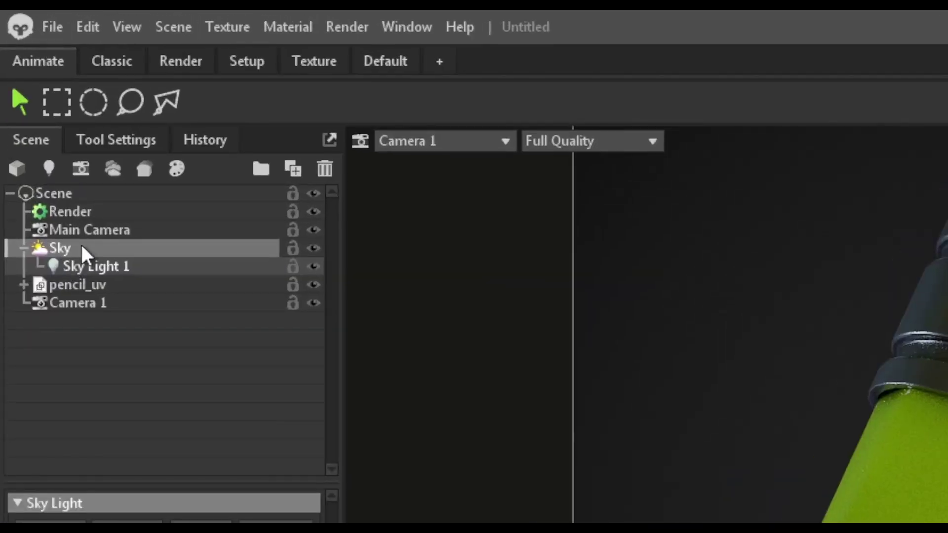
{"action": "left_click", "coordinate": [92, 265]}
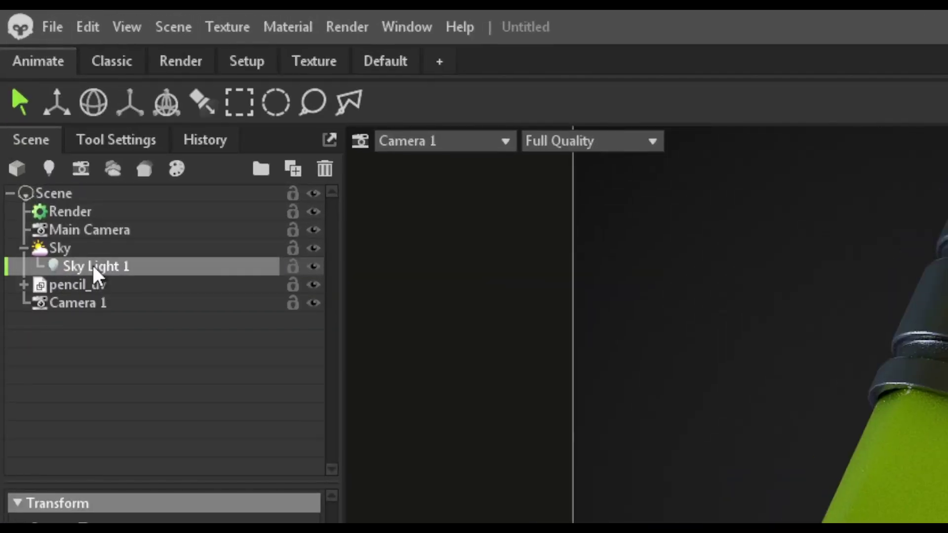
{"action": "mouse_move", "coordinate": [42, 272]}
{"action": "left_mouse_down"}
{"action": "mouse_move", "coordinate": [60, 265]}
{"action": "mouse_move", "coordinate": [39, 279]}
{"action": "left_mouse_up"}
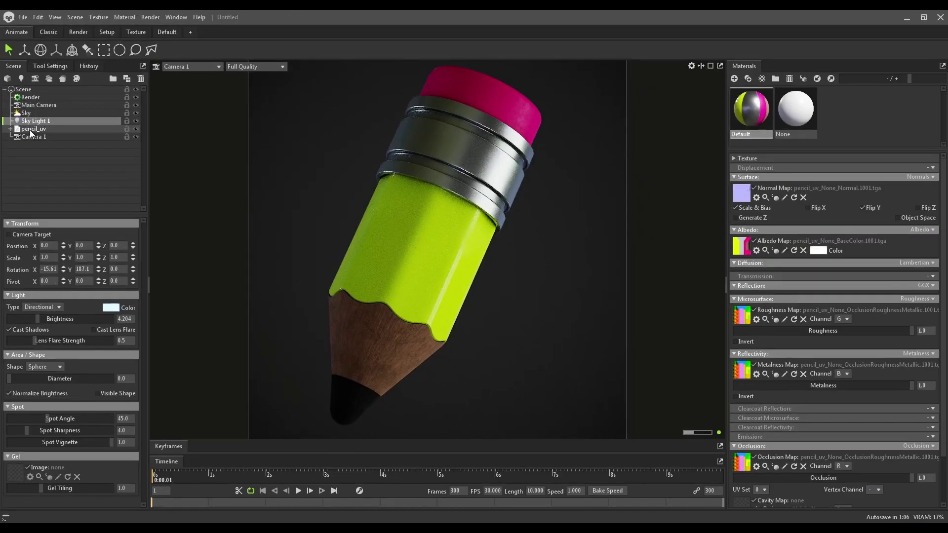
Increase the brightness of the detached sky light
{"action": "double_click", "coordinate": [45, 121]}
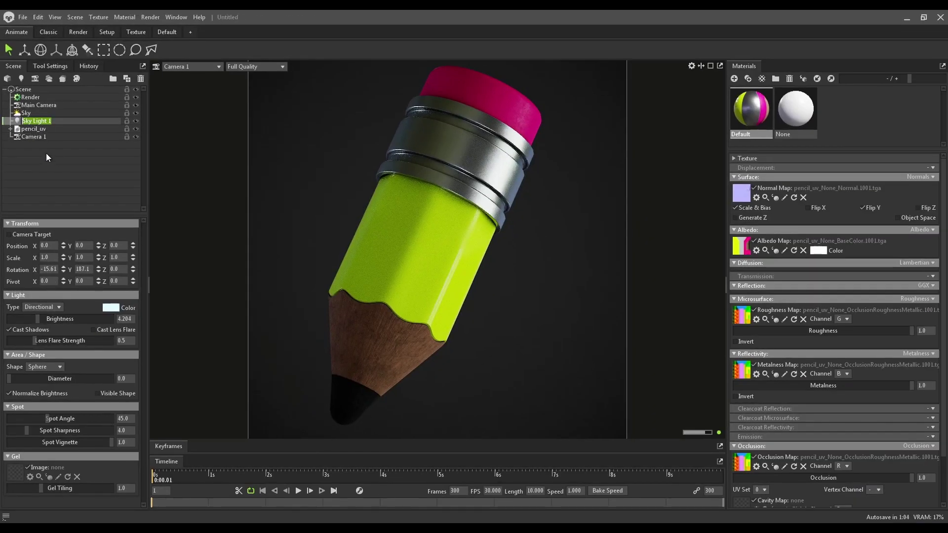
{"action": "left_click_drag", "start_coordinate": [34, 319], "coordinate": [61, 318]}
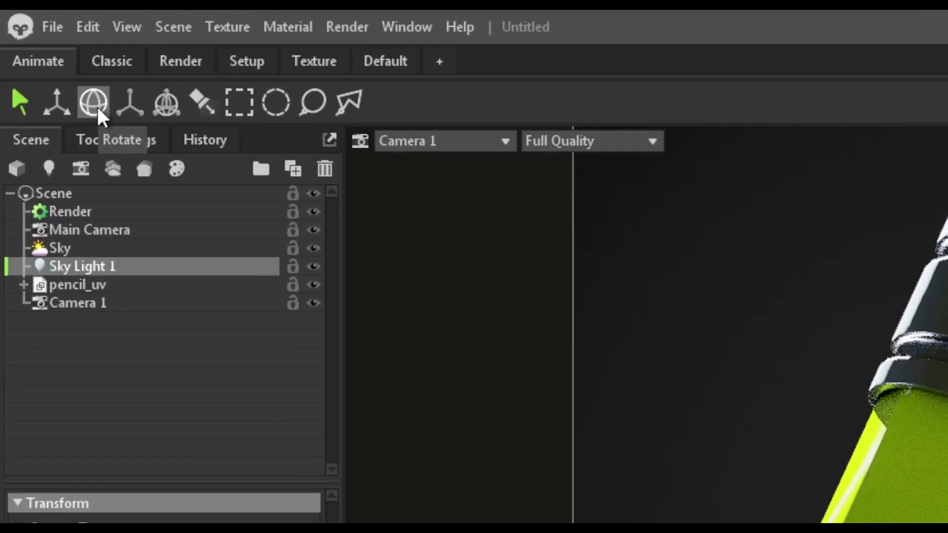
Rotate the detached sky light to about 253.5 on Y and set its diameter to 500
{"action": "left_click", "coordinate": [94, 104]}
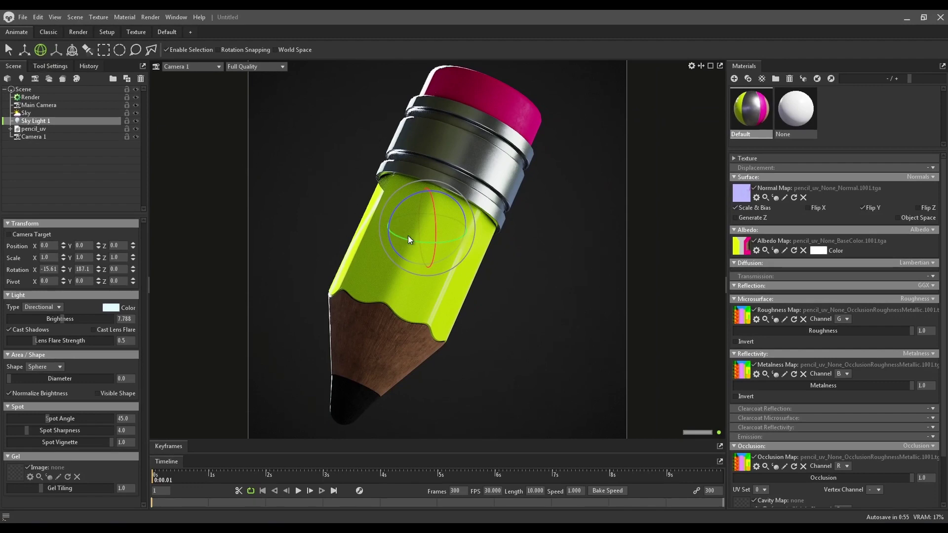
{"action": "left_click_drag", "start_coordinate": [408, 239], "coordinate": [455, 244]}
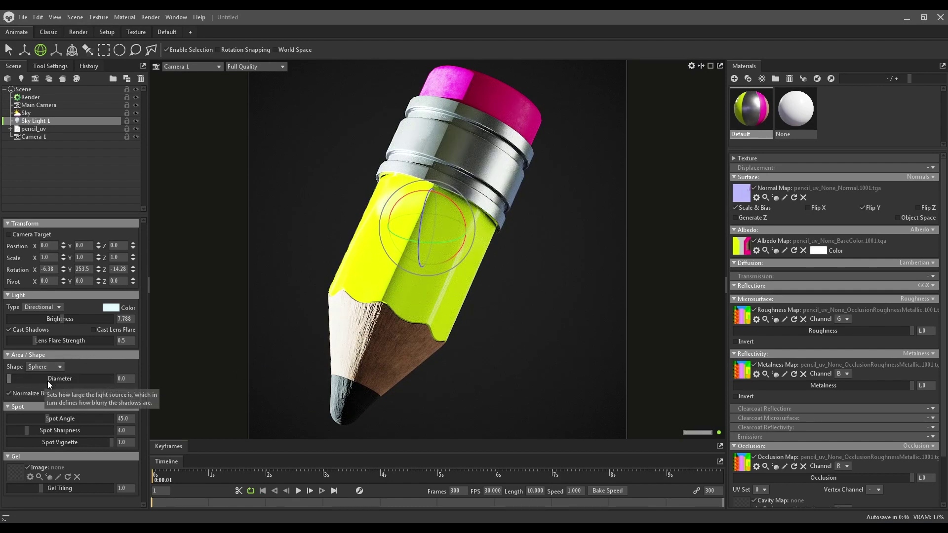
{"action": "left_click_drag", "start_coordinate": [9, 380], "coordinate": [41, 379]}
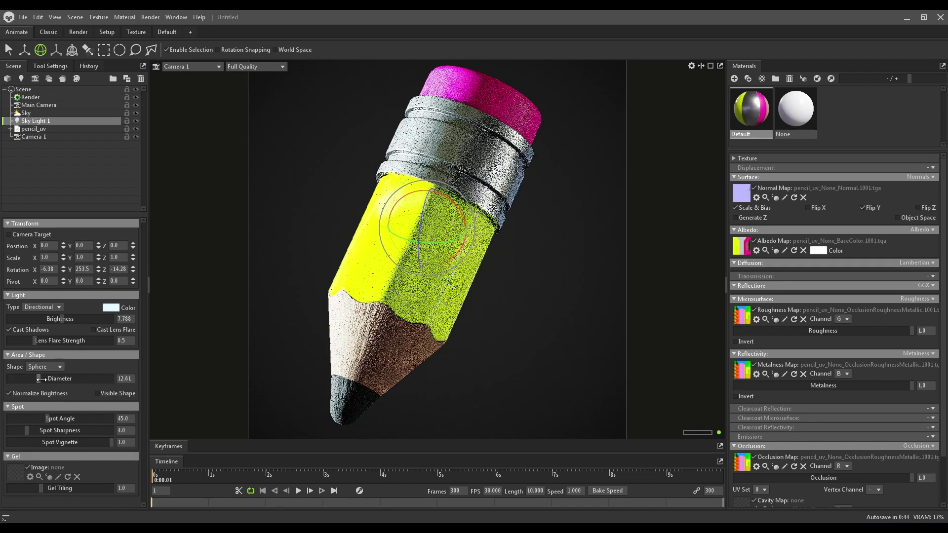
{"action": "mouse_move", "coordinate": [100, 380]}
{"action": "left_mouse_down"}
{"action": "mouse_move", "coordinate": [18, 381]}
{"action": "mouse_move", "coordinate": [114, 377]}
{"action": "left_mouse_up"}
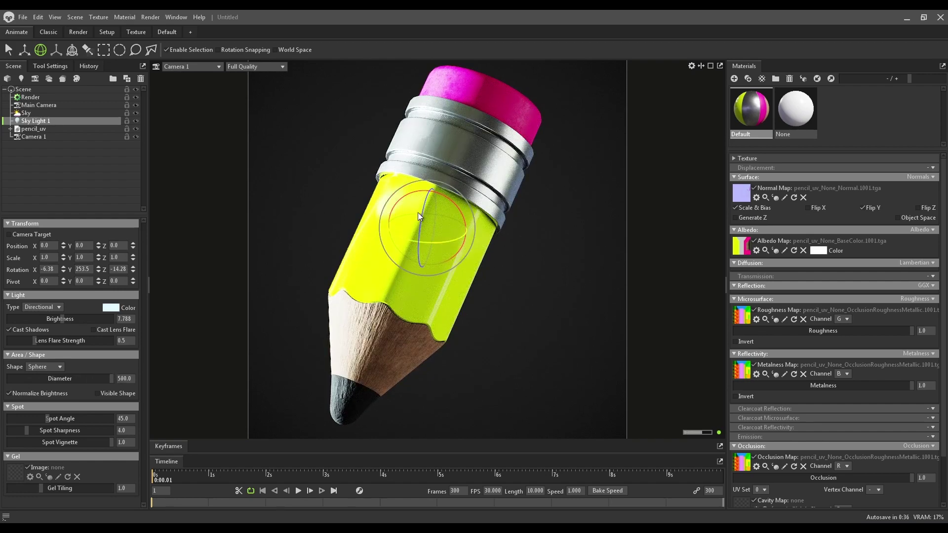
Rotate the sky light to about -40.96, 244.9 and 13.06 on X, Y and Z, and set its brightness to about 7.139
{"action": "left_click_drag", "start_coordinate": [423, 219], "coordinate": [433, 185]}
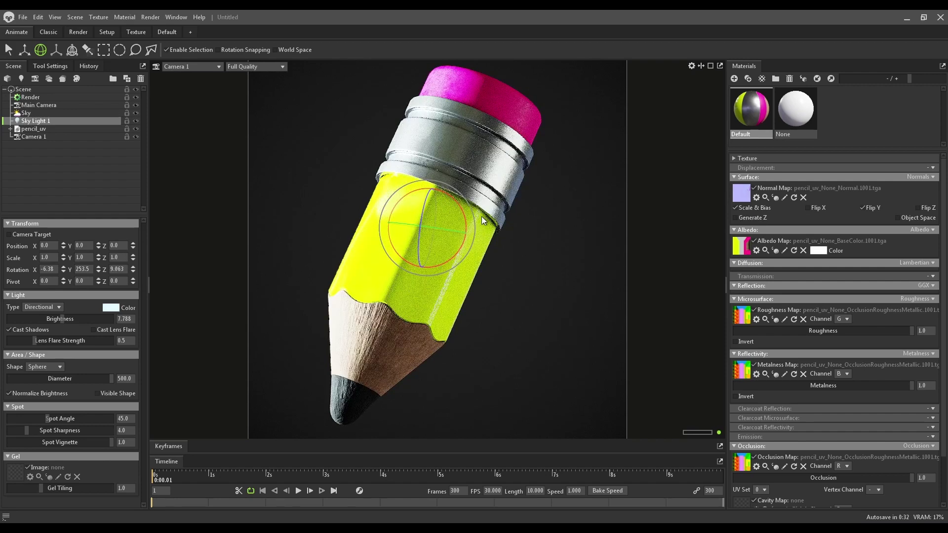
{"action": "left_click", "coordinate": [454, 211]}
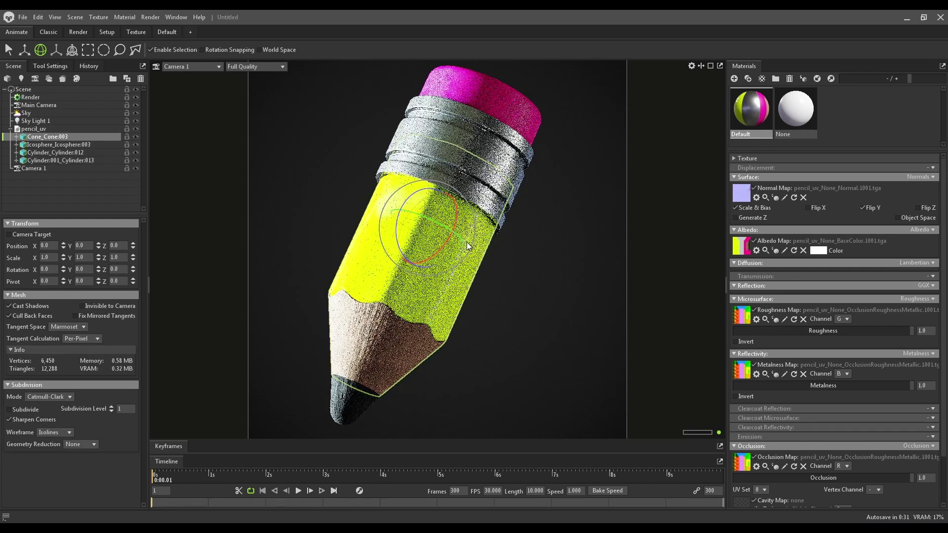
{"action": "left_click", "coordinate": [35, 121]}
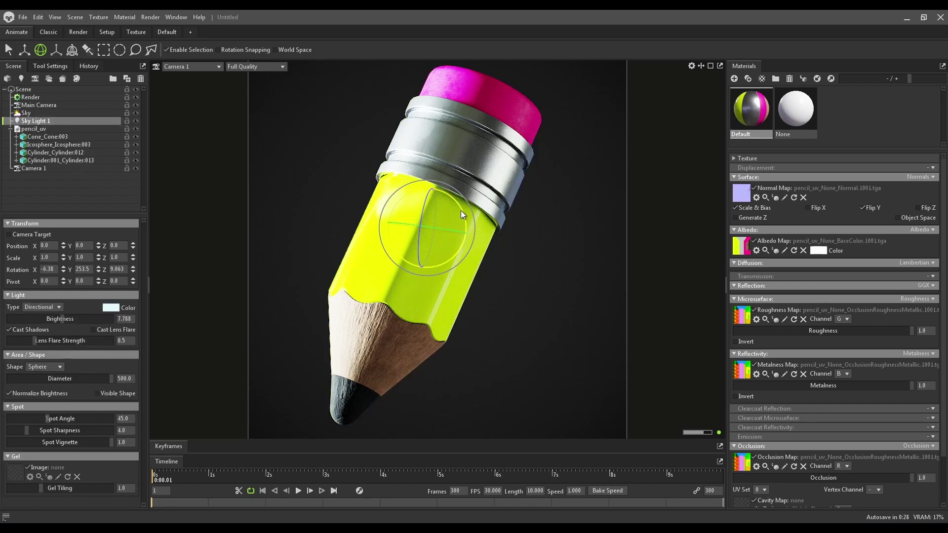
{"action": "mouse_move", "coordinate": [462, 213]}
{"action": "left_mouse_down"}
{"action": "mouse_move", "coordinate": [466, 225]}
{"action": "mouse_move", "coordinate": [444, 192]}
{"action": "mouse_move", "coordinate": [450, 196]}
{"action": "mouse_move", "coordinate": [420, 207]}
{"action": "mouse_move", "coordinate": [433, 236]}
{"action": "mouse_move", "coordinate": [431, 222]}
{"action": "left_mouse_up"}
{"action": "left_click_drag", "start_coordinate": [61, 318], "coordinate": [58, 319]}
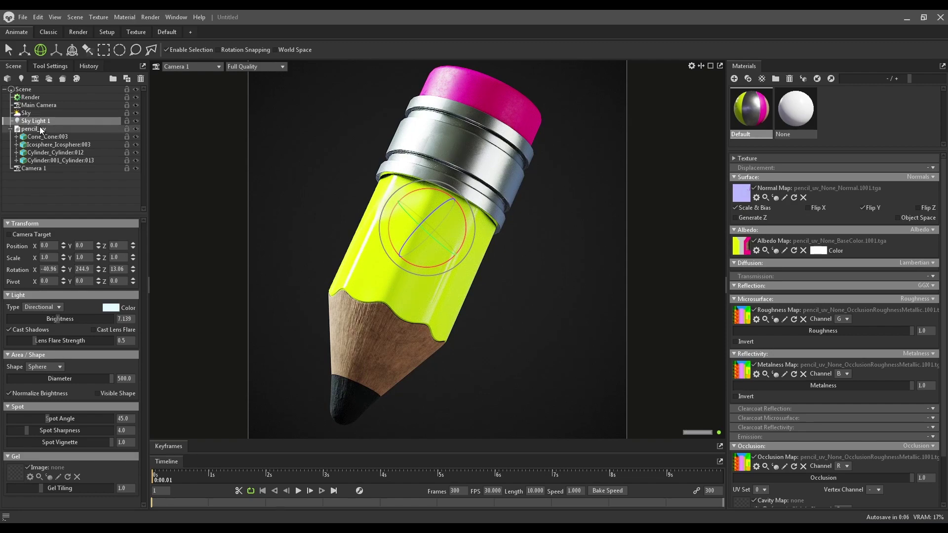
Add a second child light from the bright window area of the sky image and move it out of the Sky group
{"action": "left_click", "coordinate": [32, 112]}
{"action": "left_click", "coordinate": [95, 316]}
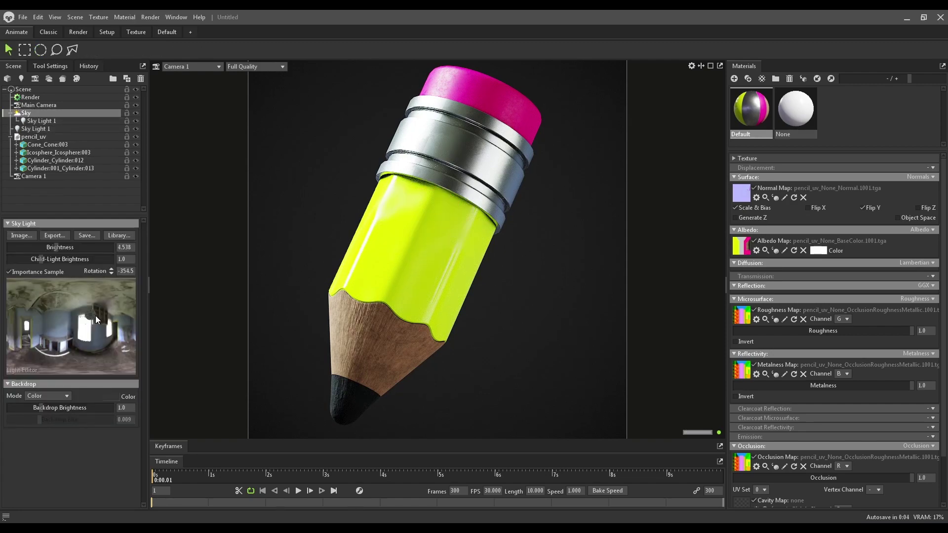
{"action": "left_click_drag", "start_coordinate": [96, 317], "coordinate": [94, 318]}
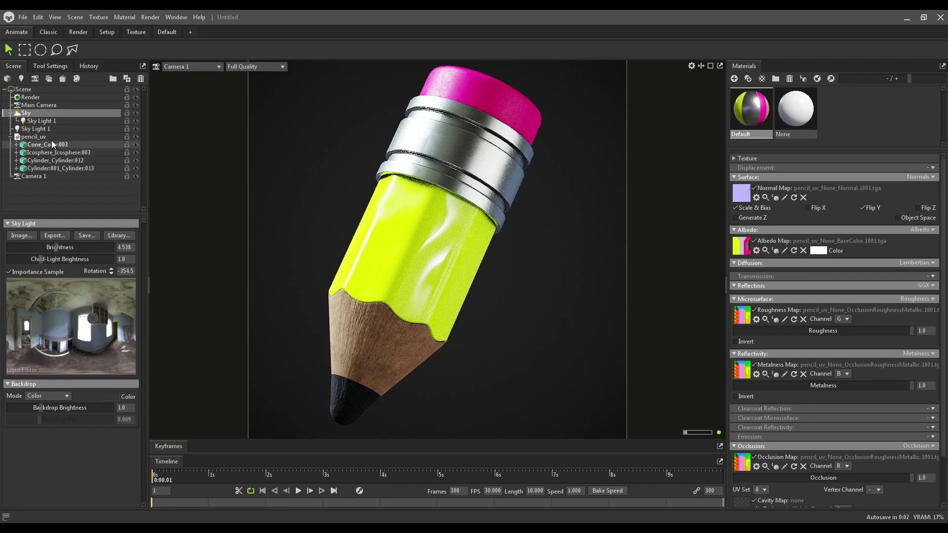
{"action": "left_click", "coordinate": [42, 120]}
{"action": "left_click_drag", "start_coordinate": [30, 129], "coordinate": [29, 133]}
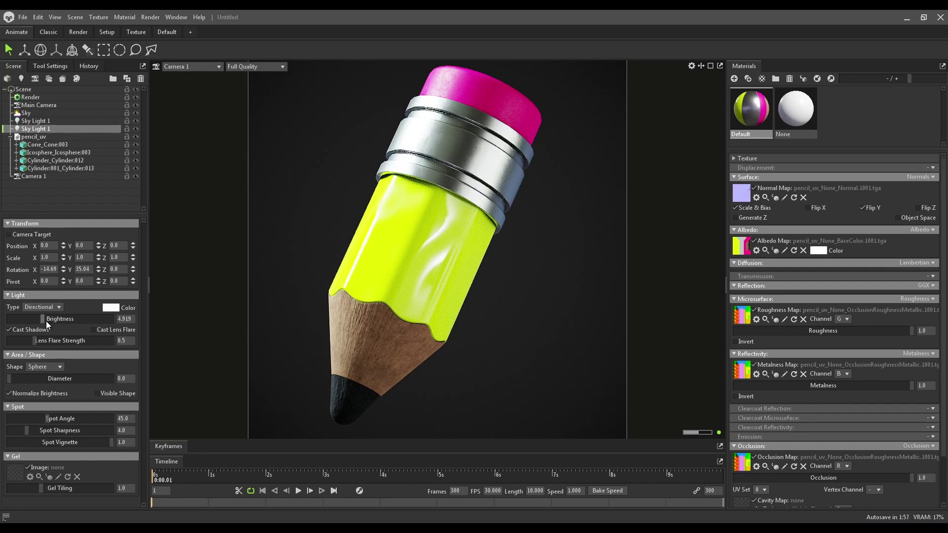
Set the second sky light's brightness to about 7.644 and diameter to 500, and rotate it to about 138.1 on Y
{"action": "left_click_drag", "start_coordinate": [44, 318], "coordinate": [51, 318]}
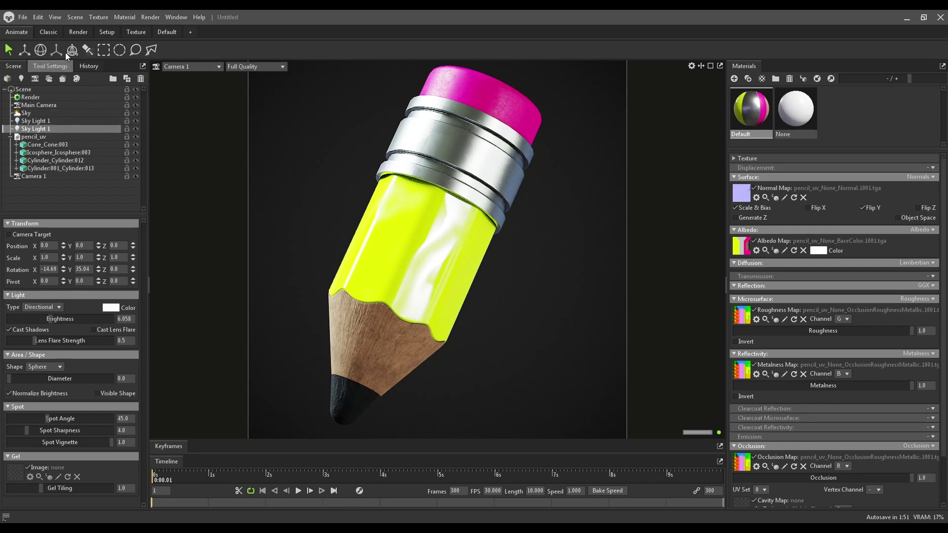
{"action": "left_click", "coordinate": [38, 50]}
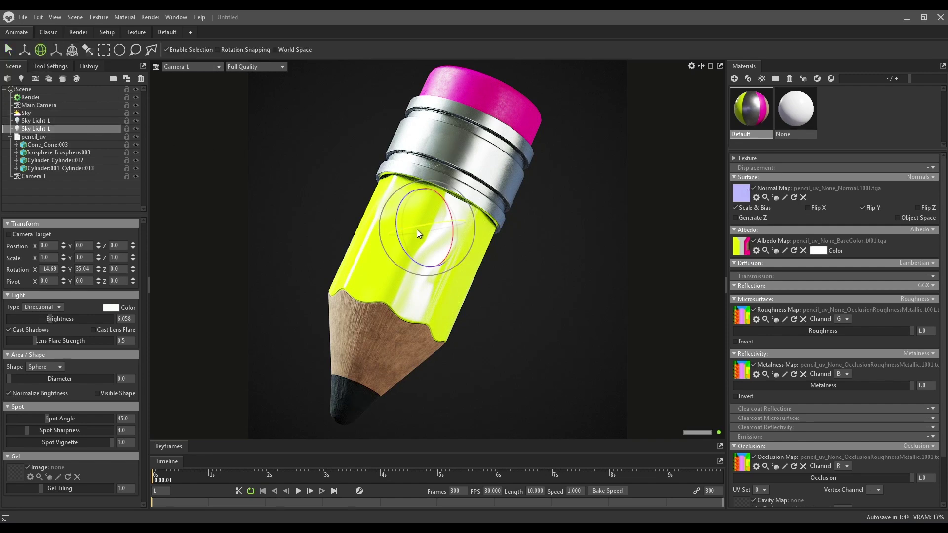
{"action": "left_click_drag", "start_coordinate": [419, 229], "coordinate": [475, 220]}
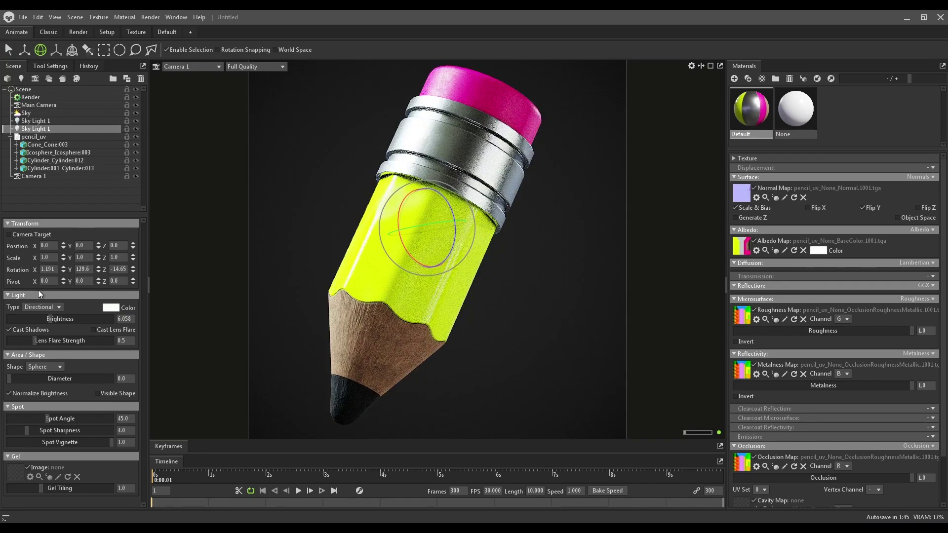
{"action": "left_click_drag", "start_coordinate": [50, 322], "coordinate": [60, 322]}
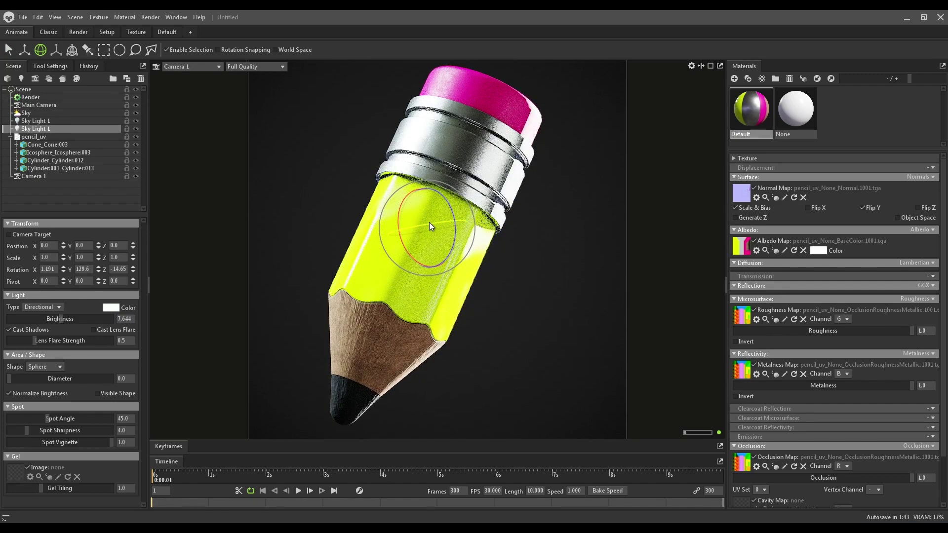
{"action": "left_click_drag", "start_coordinate": [431, 226], "coordinate": [424, 228]}
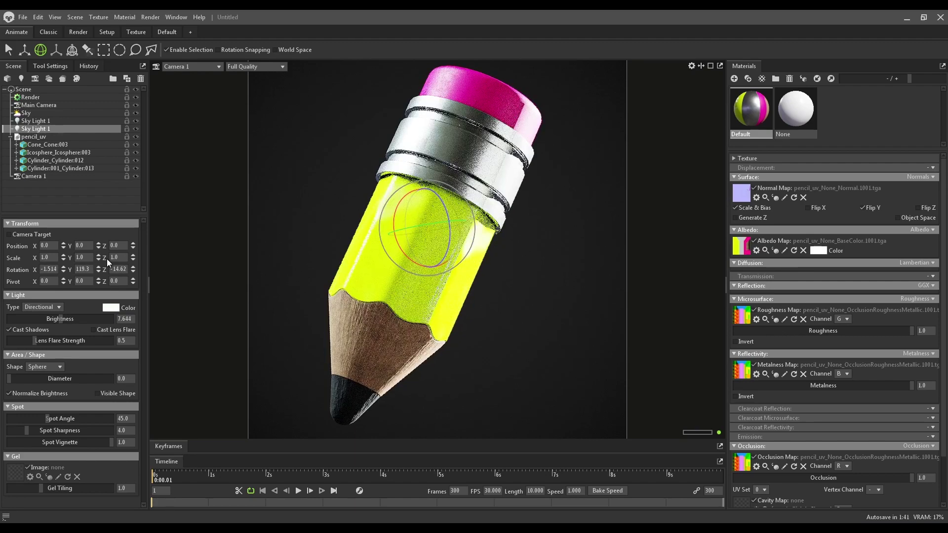
{"action": "left_click_drag", "start_coordinate": [8, 382], "coordinate": [55, 380]}
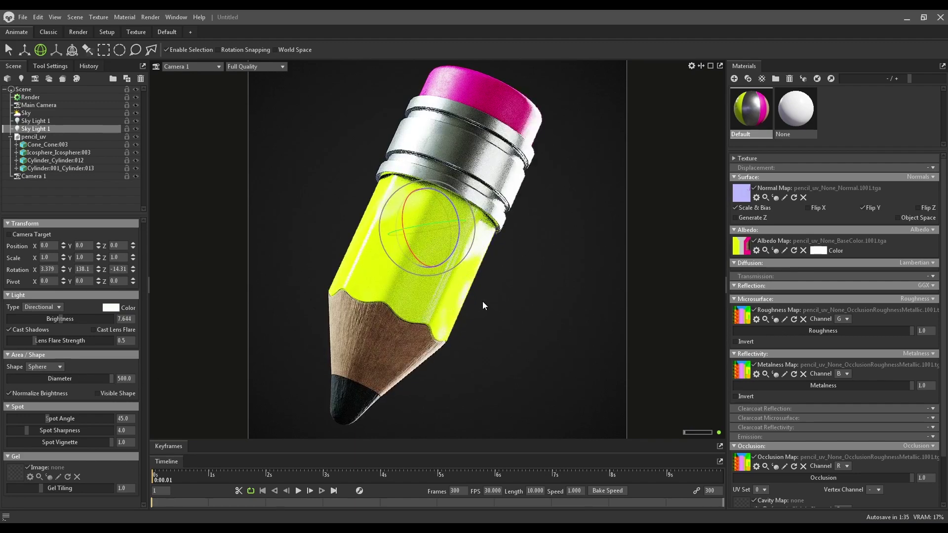
{"action": "left_click_drag", "start_coordinate": [482, 303], "coordinate": [451, 303]}
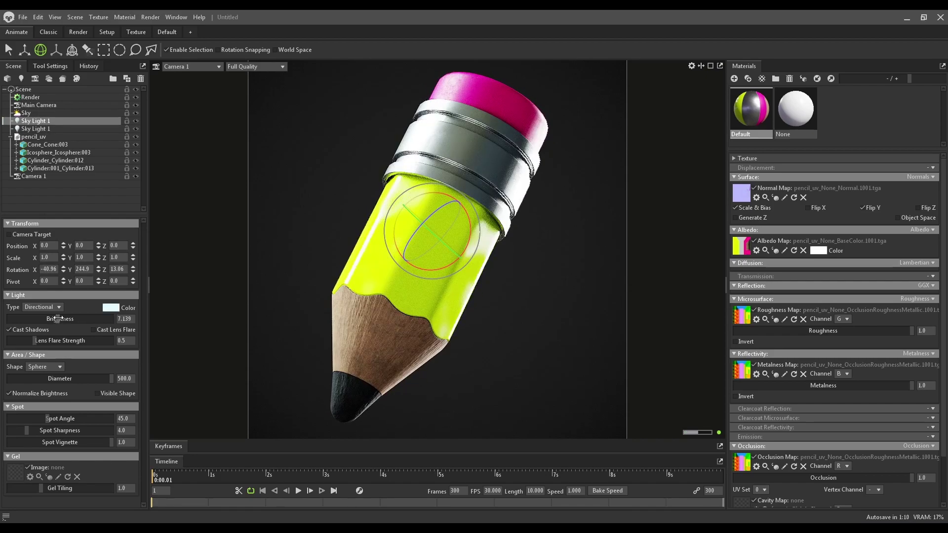
Isolate the first sky light, rotate it to about -43.85, 260 and -10.5, and restore the visibility of the other lights
{"action": "left_click", "coordinate": [136, 112]}
{"action": "left_click", "coordinate": [136, 129]}
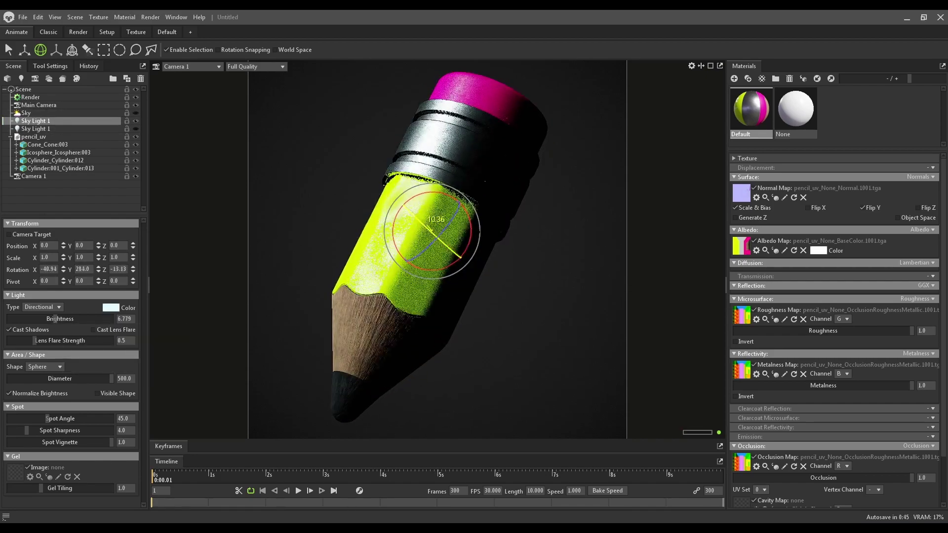
{"action": "left_click_drag", "start_coordinate": [430, 230], "coordinate": [455, 259]}
{"action": "left_click", "coordinate": [135, 121]}
{"action": "left_click", "coordinate": [136, 129]}
{"action": "left_click", "coordinate": [136, 112]}
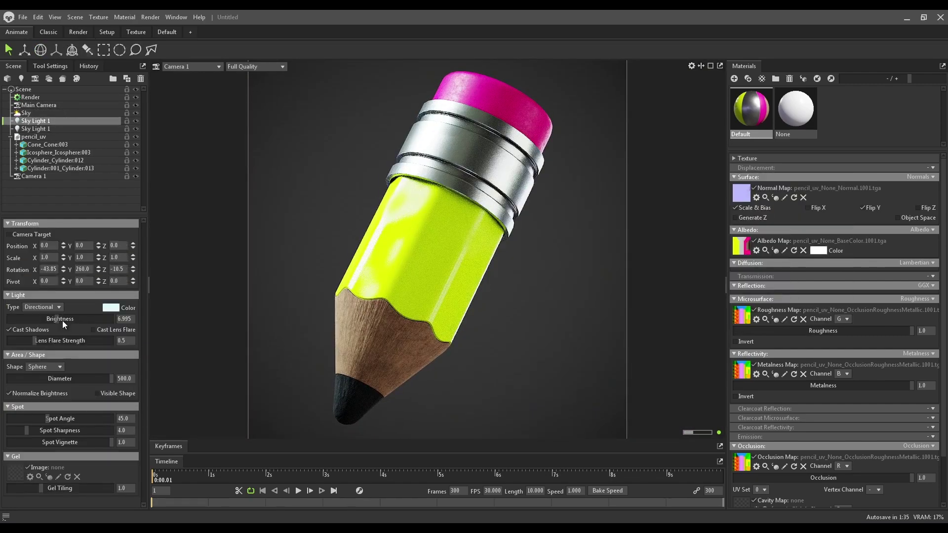
{"action": "key", "text": "e"}
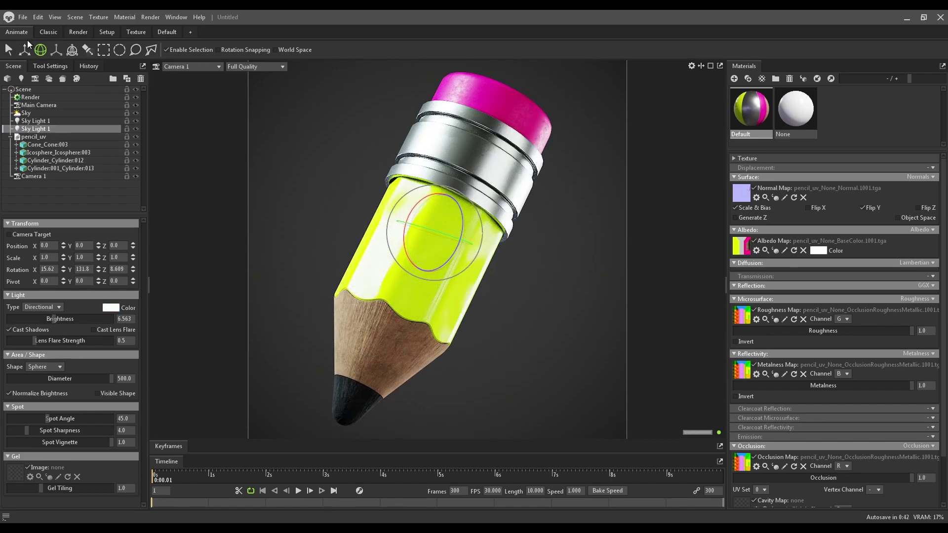
Add Camera 1 to the render cameras list and disable Main Camera for rendering
{"action": "left_click", "coordinate": [31, 97]}
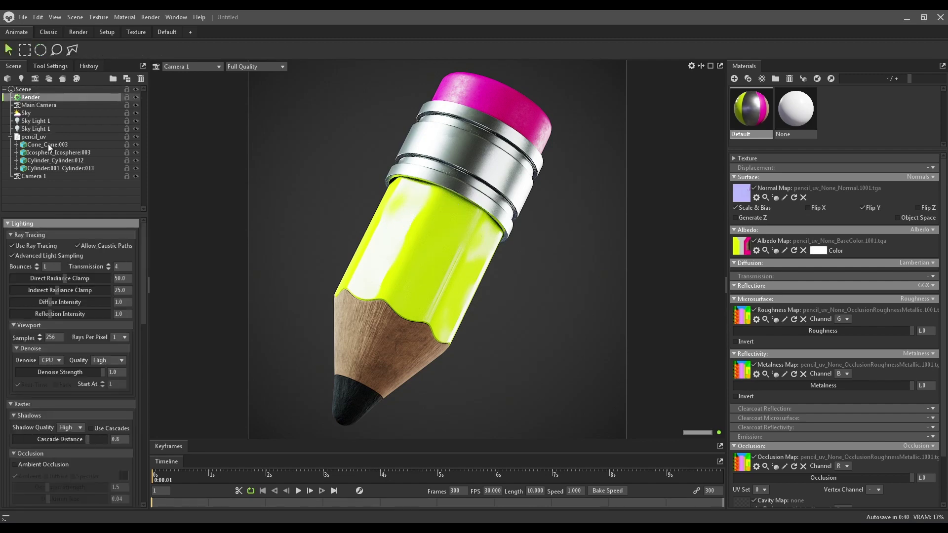
{"action": "scroll", "coordinate": [55, 340], "scroll_direction": "down", "scroll_amount": 5}
{"action": "scroll", "coordinate": [55, 339], "scroll_direction": "down", "scroll_amount": 5}
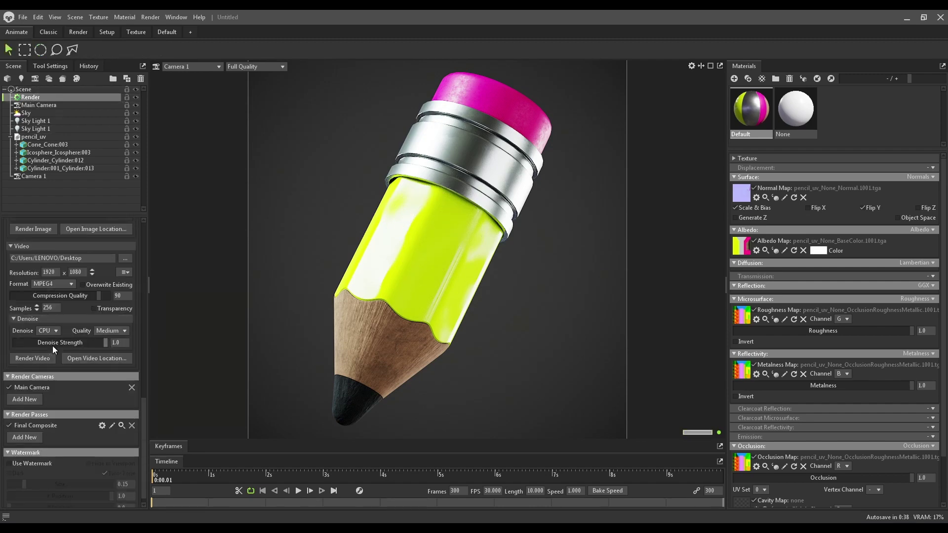
{"action": "left_click", "coordinate": [27, 390]}
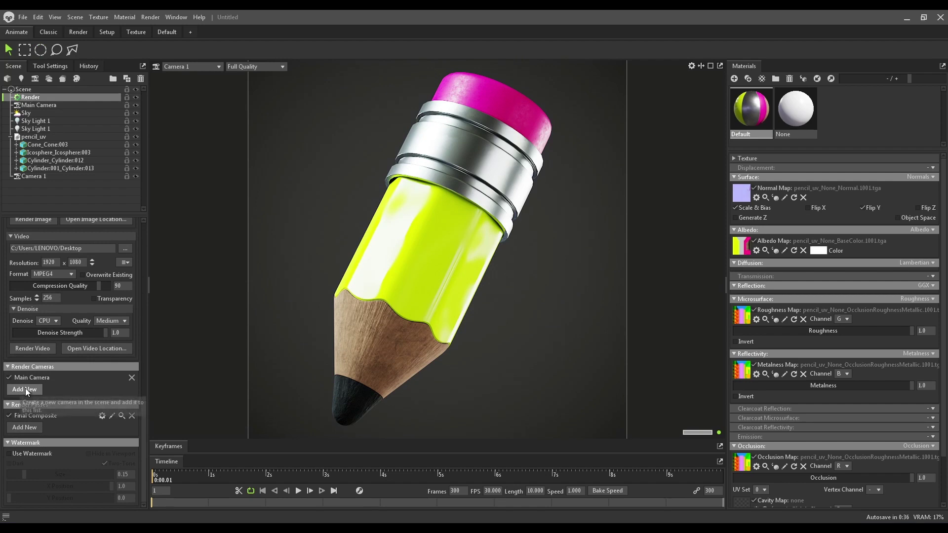
{"action": "left_click", "coordinate": [34, 176]}
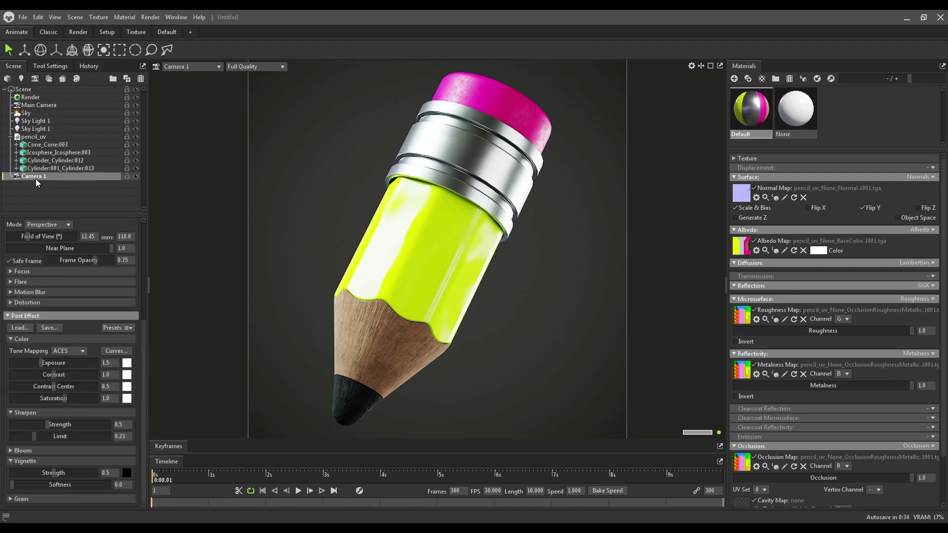
{"action": "left_click", "coordinate": [30, 96]}
{"action": "scroll", "coordinate": [49, 292], "scroll_direction": "down", "scroll_amount": 8}
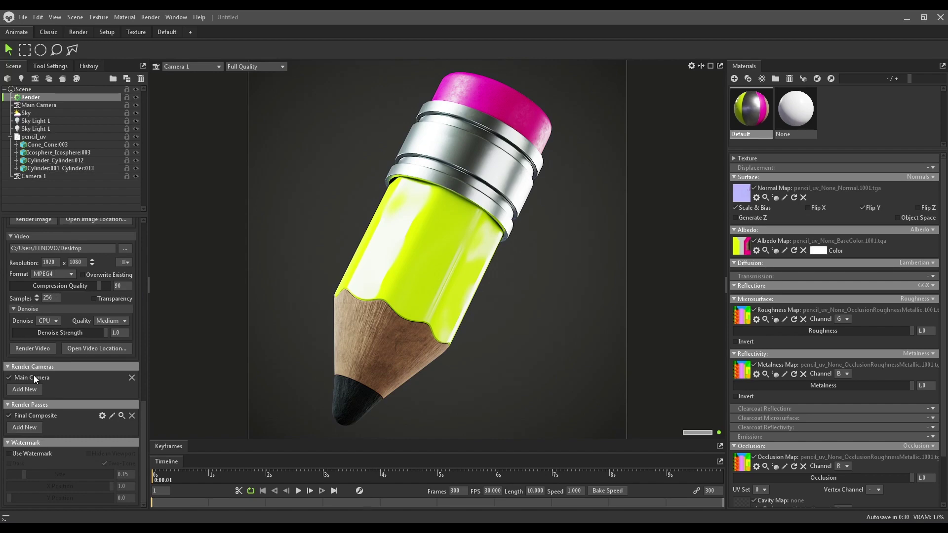
{"action": "left_click_drag", "start_coordinate": [25, 399], "coordinate": [25, 403]}
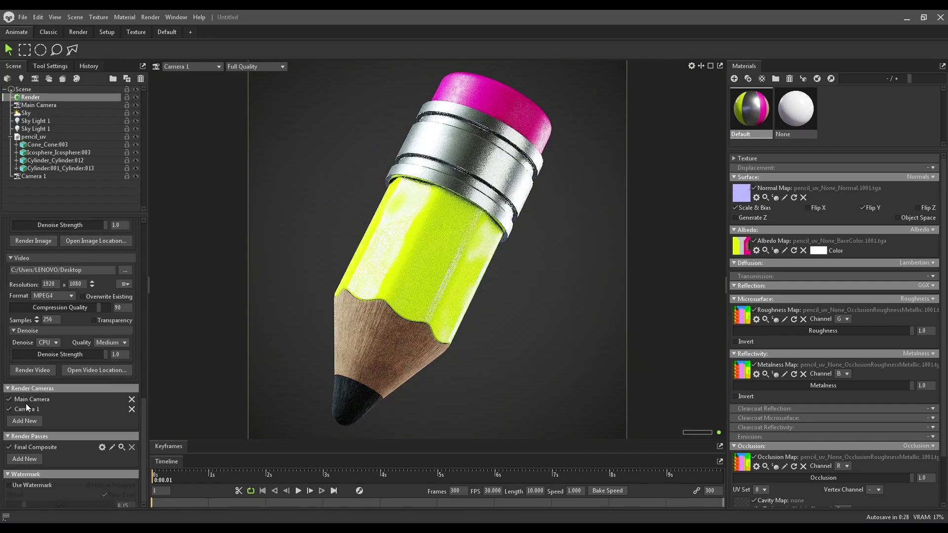
{"action": "left_click", "coordinate": [9, 400]}
Render the still image as a 1080 x 1080 PNG to the Desktop folder
{"action": "scroll", "coordinate": [60, 396], "scroll_direction": "up", "scroll_amount": 5}
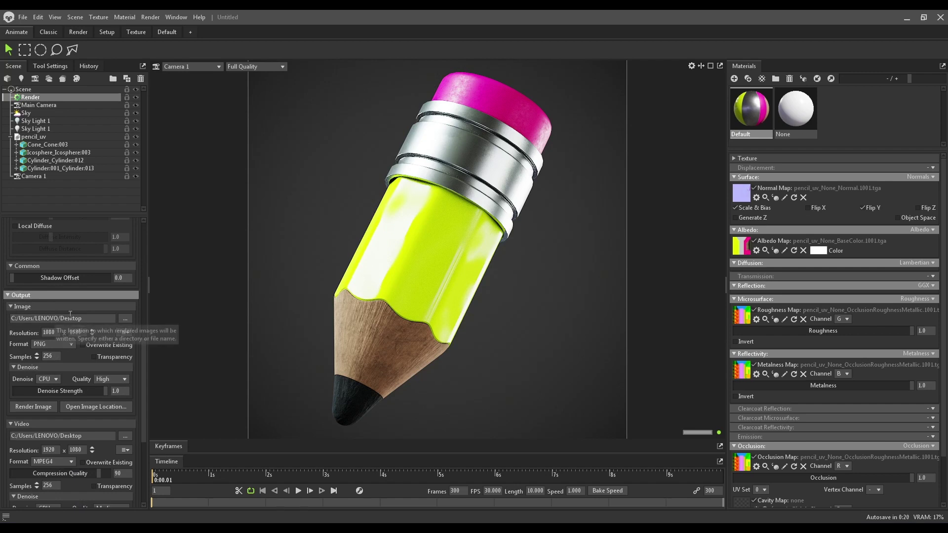
{"action": "left_click_drag", "start_coordinate": [81, 318], "coordinate": [11, 318]}
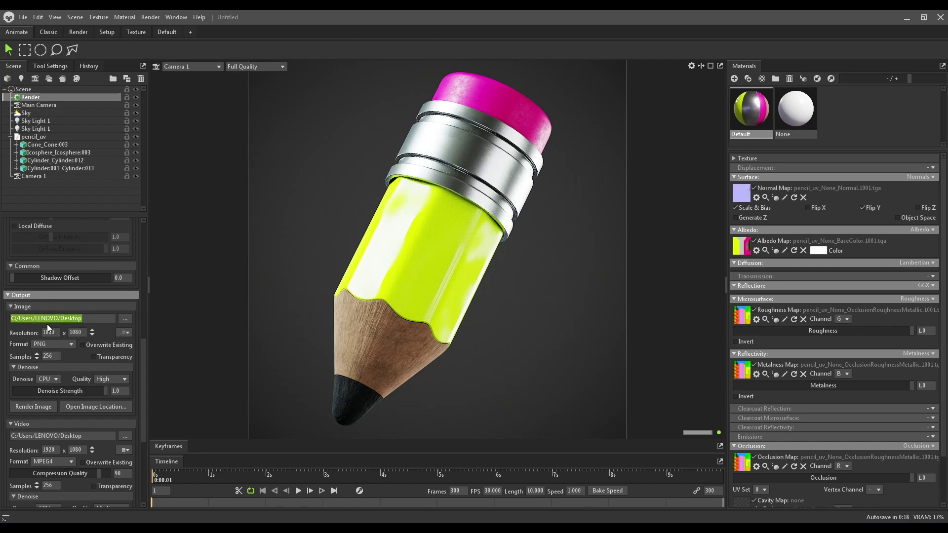
{"action": "left_click", "coordinate": [41, 407]}
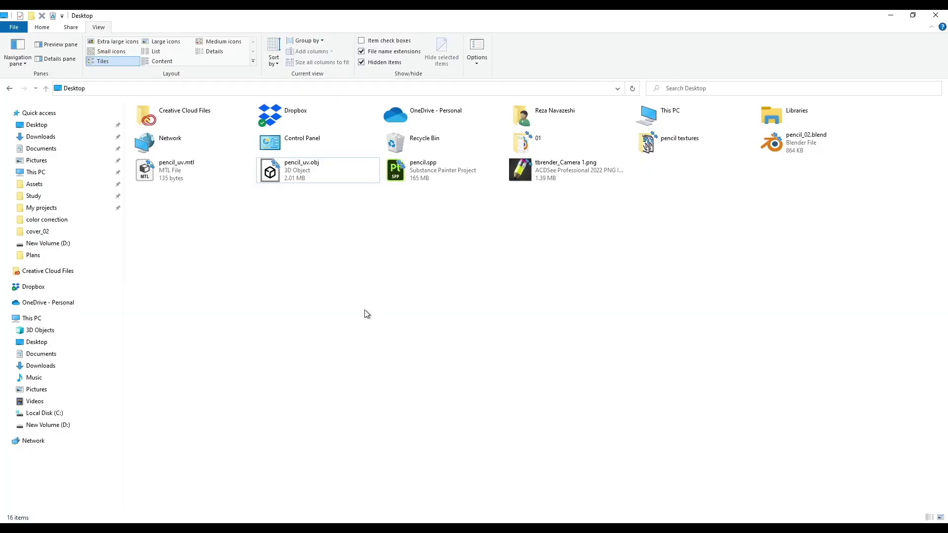
Open tbrender_Camera 1.png from the Desktop, inspect the rendered pencil full screen, and close the image viewer
{"action": "left_click", "coordinate": [520, 174]}
{"action": "double_click", "coordinate": [519, 175]}
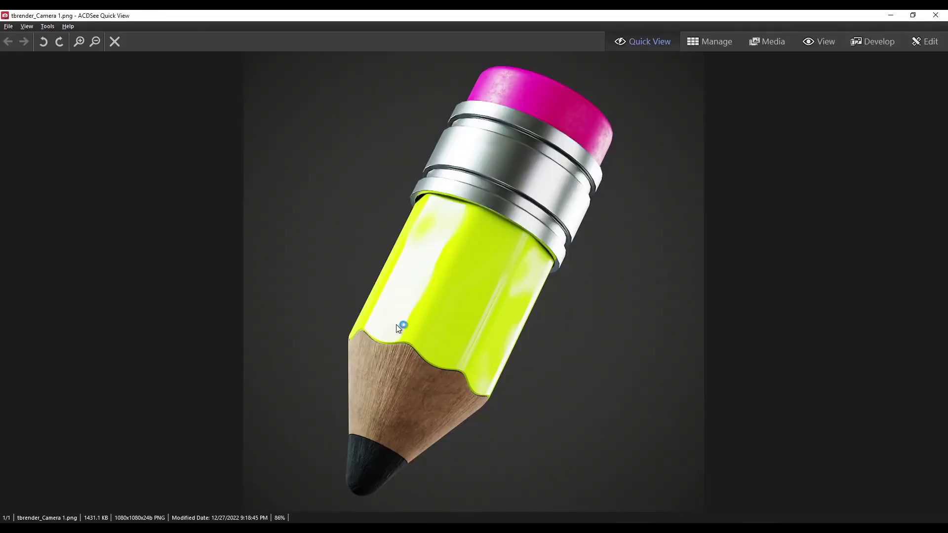
{"action": "key", "text": "f"}
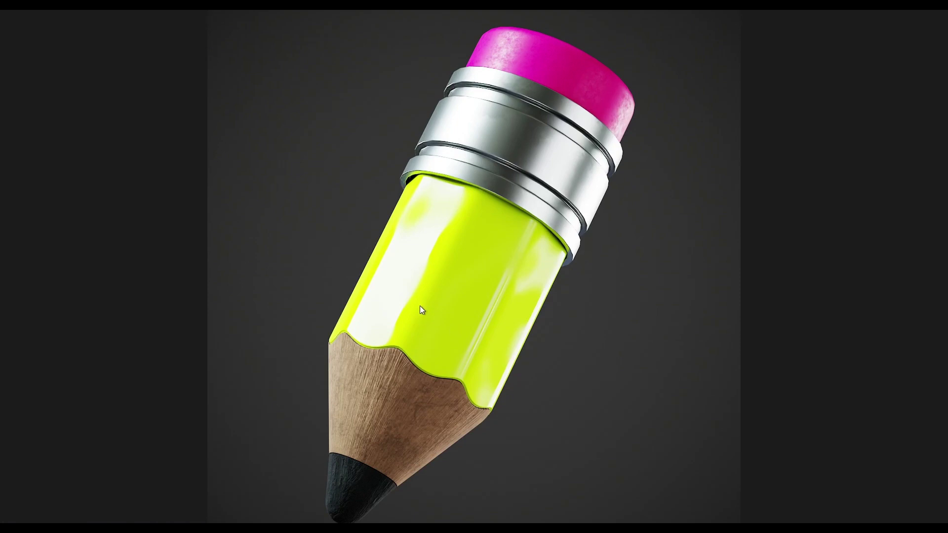
{"action": "key", "text": "f"}
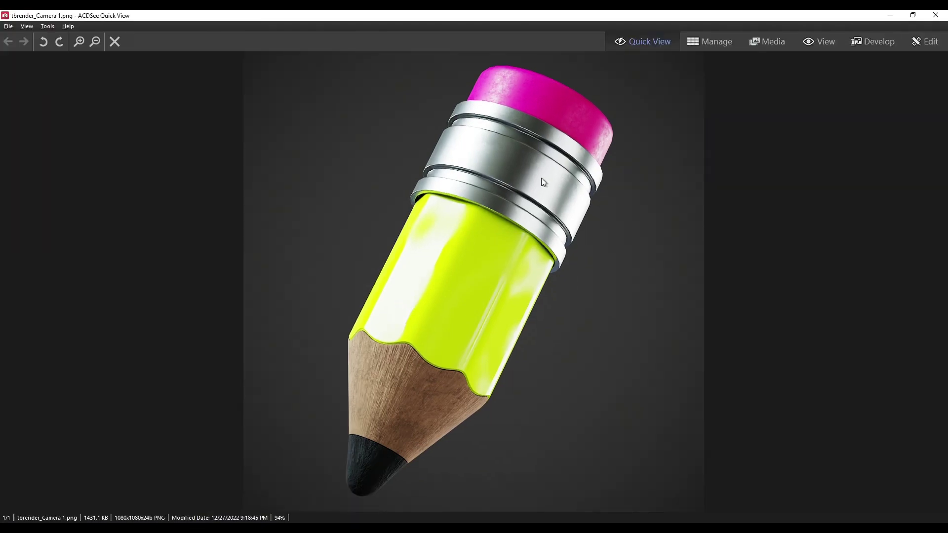
{"action": "left_click", "coordinate": [935, 13]}
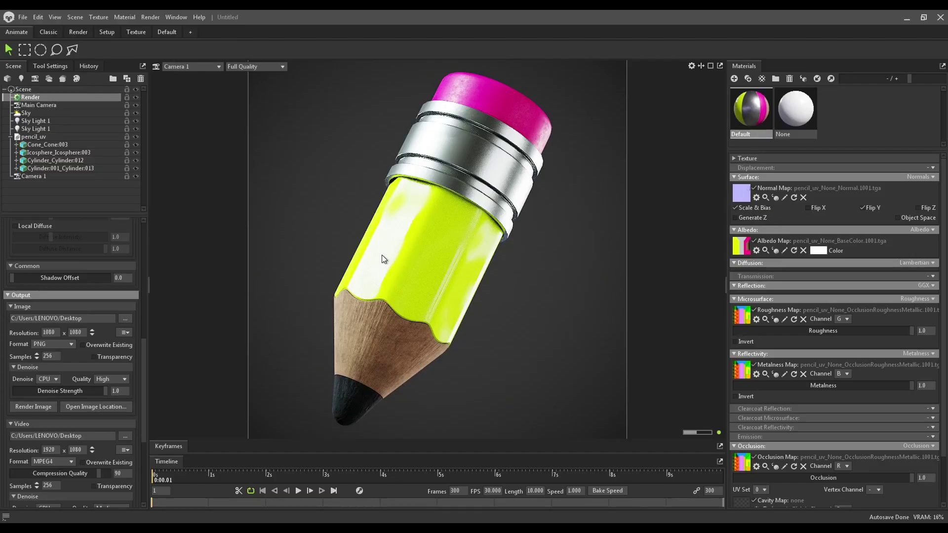
Rotate the second sky light slightly to shift its highlights on the pencil
{"action": "left_click", "coordinate": [61, 128]}
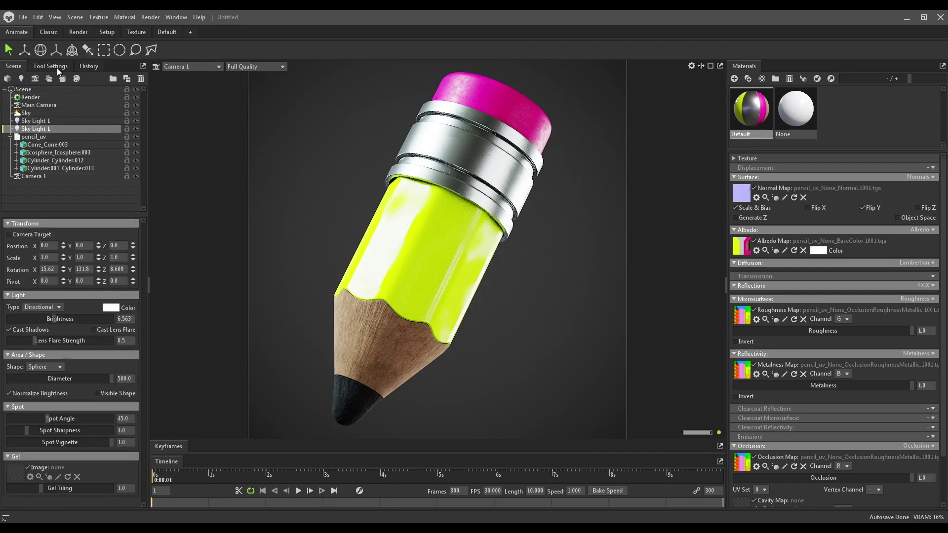
{"action": "left_click", "coordinate": [40, 53]}
{"action": "left_click_drag", "start_coordinate": [416, 230], "coordinate": [405, 219]}
Rotate the first sky light to about -64.03, 237.8 and 15.37, and the second to about 15.69, 131.3 and 8.486
{"action": "left_click", "coordinate": [35, 121]}
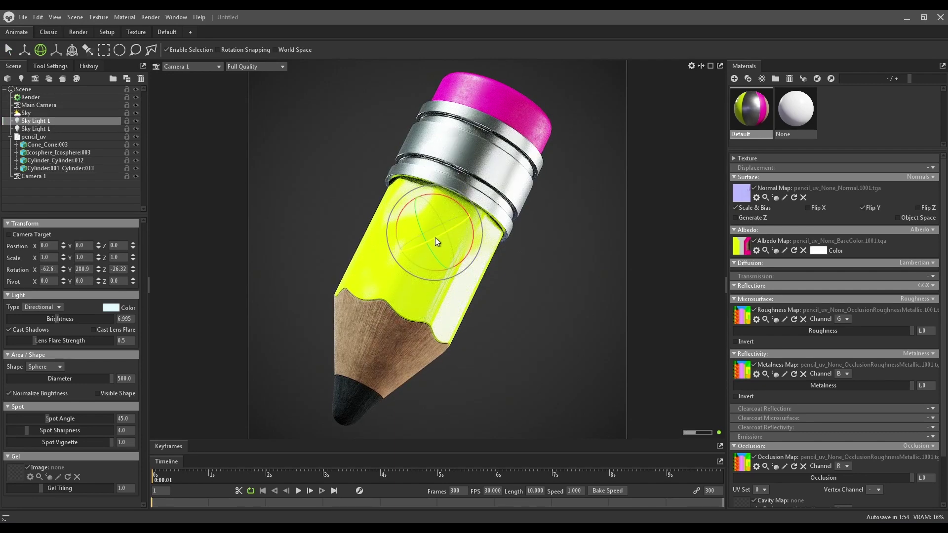
{"action": "mouse_move", "coordinate": [450, 238]}
{"action": "left_mouse_down"}
{"action": "mouse_move", "coordinate": [447, 251]}
{"action": "mouse_move", "coordinate": [457, 222]}
{"action": "mouse_move", "coordinate": [446, 250]}
{"action": "left_mouse_up"}
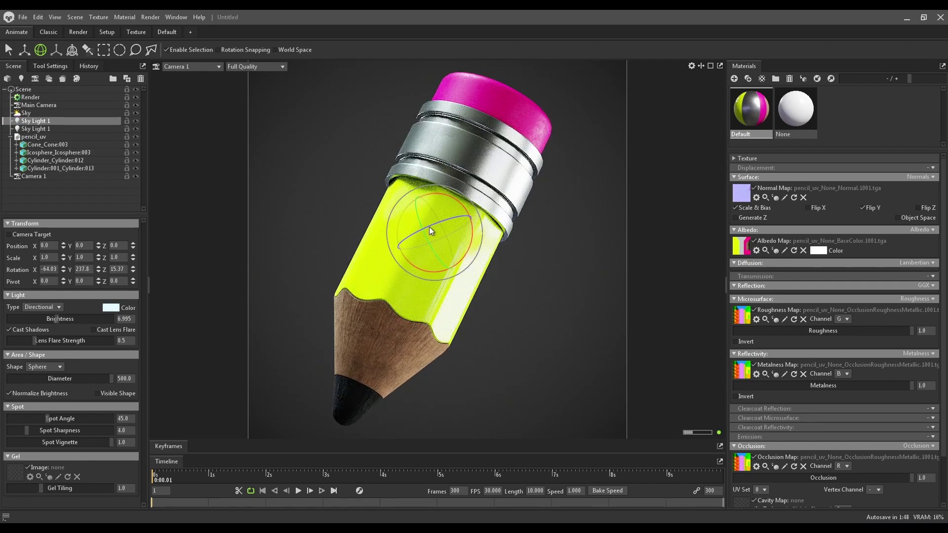
{"action": "left_click", "coordinate": [66, 128]}
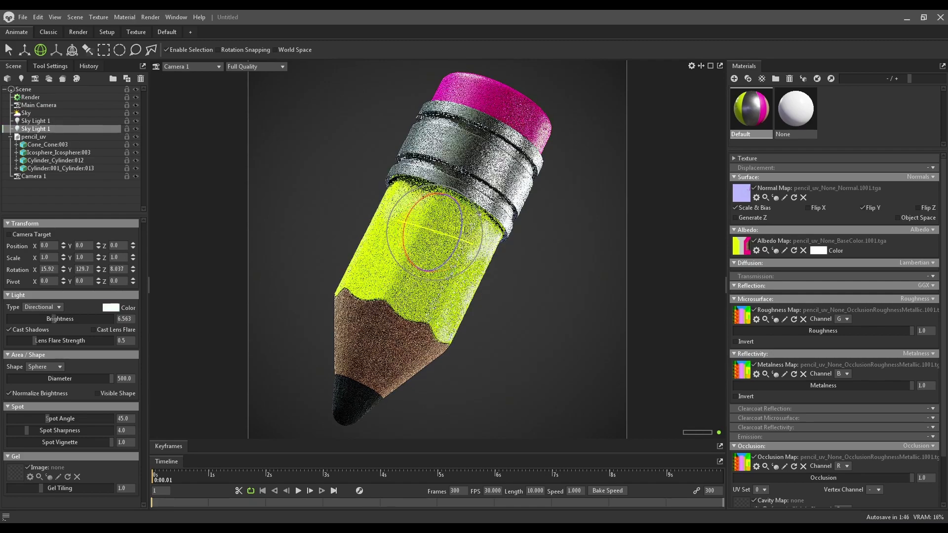
{"action": "left_click_drag", "start_coordinate": [442, 232], "coordinate": [434, 229]}
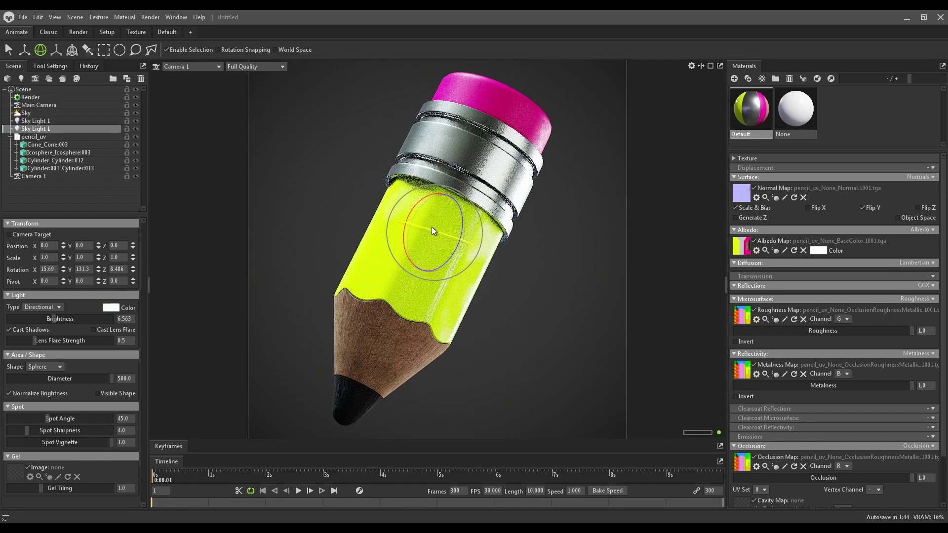
Readjust the first sky light's rotation to about -64.95, 259.4 and -4.086
{"action": "left_click", "coordinate": [72, 112]}
{"action": "left_click", "coordinate": [59, 120]}
{"action": "key", "text": "q"}
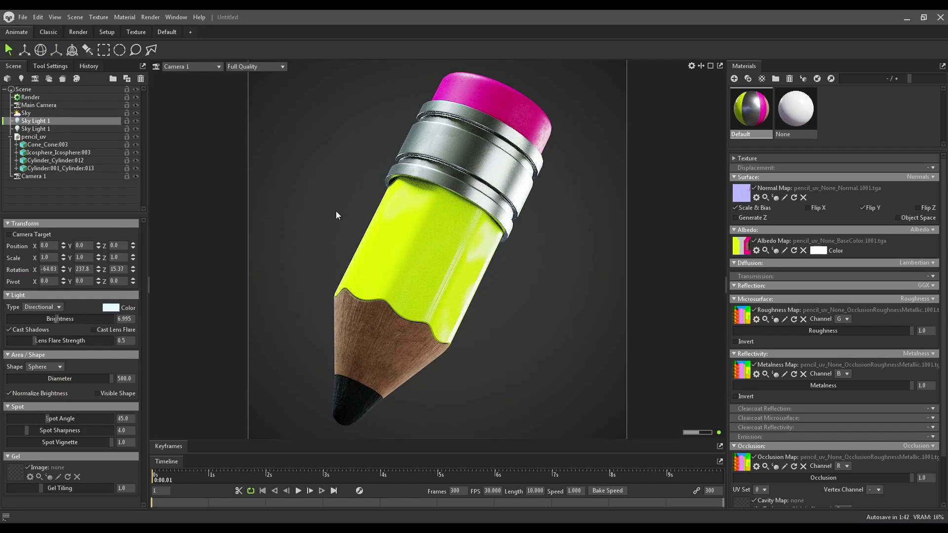
{"action": "key", "text": "e"}
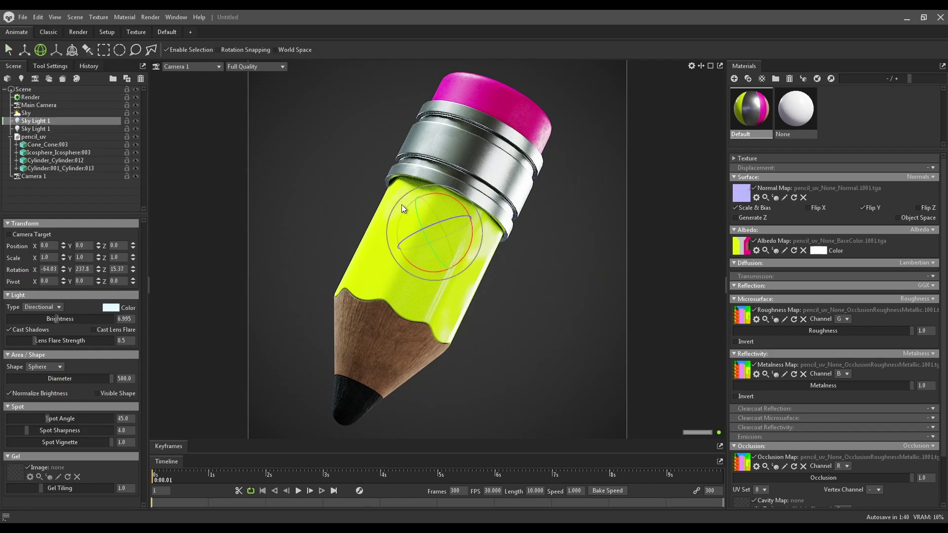
{"action": "left_click_drag", "start_coordinate": [425, 227], "coordinate": [429, 236]}
{"action": "left_click_drag", "start_coordinate": [489, 339], "coordinate": [488, 338]}
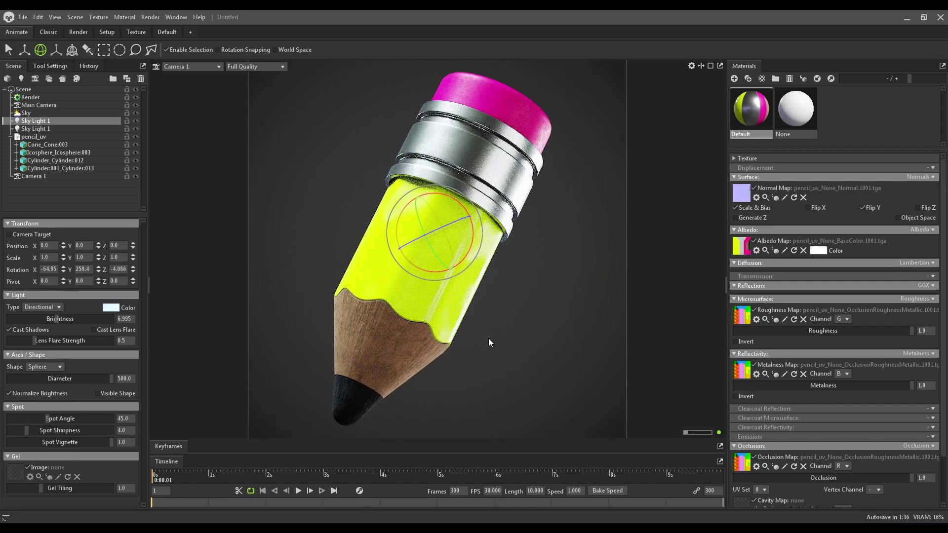